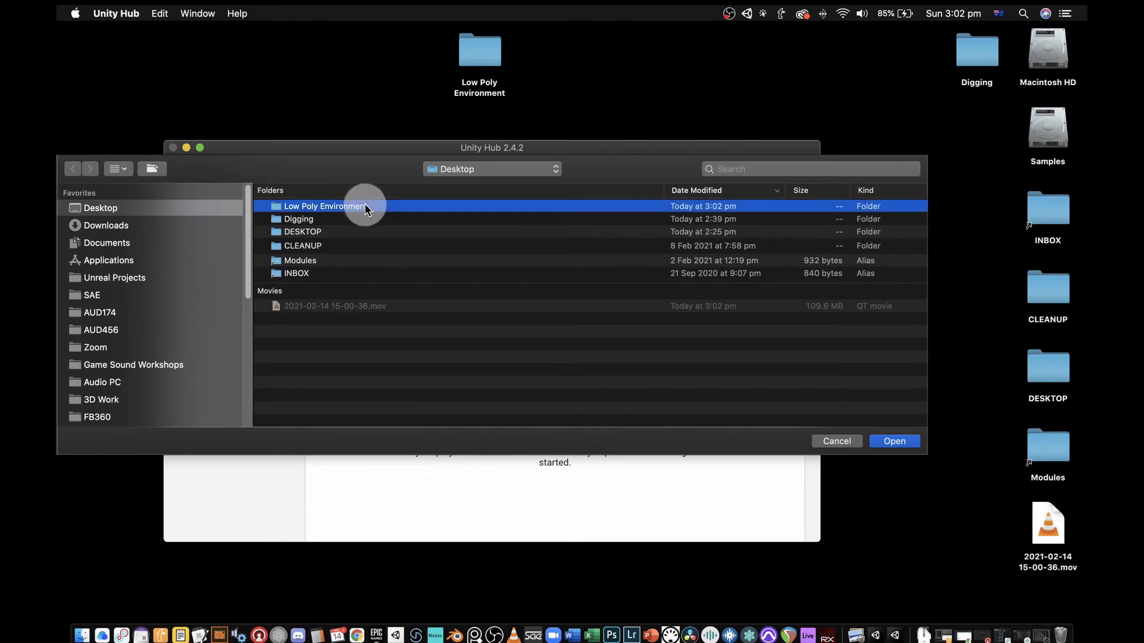
Add the Low Poly Environment folder to the project list and open that project in the Unity editor
left_click(894, 440)
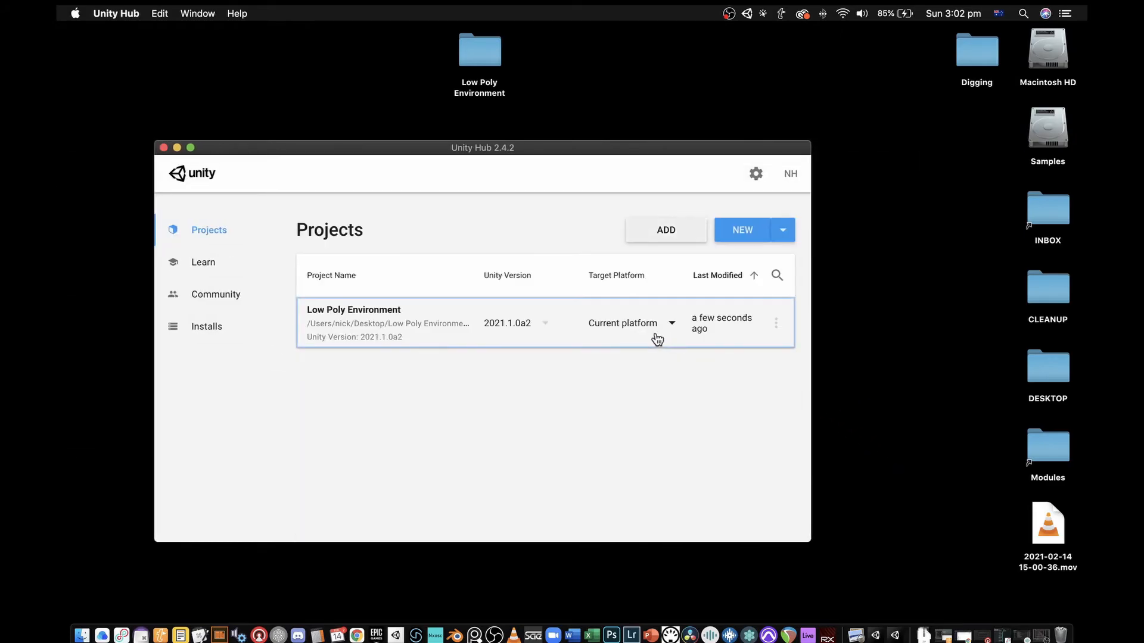
left_click(349, 302)
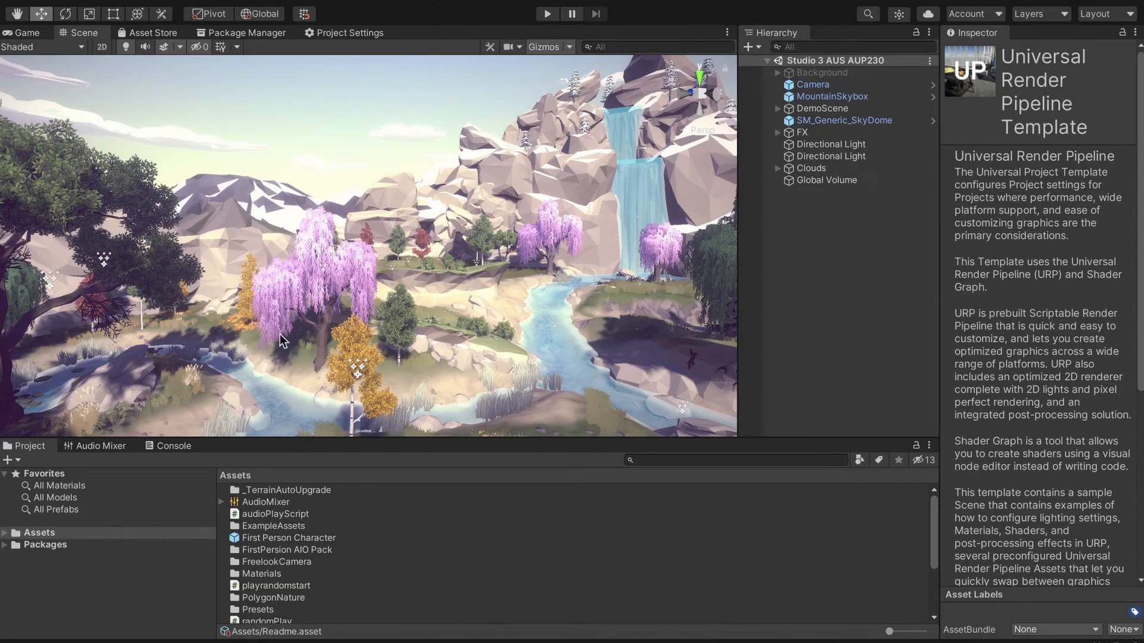
Fly through the scene to the road sign and the curved wooden bridge over the stream
right_click_drag(369, 230, 374, 207)
key("w")
key("shift+w")
key("w")
key("s")
key("w")
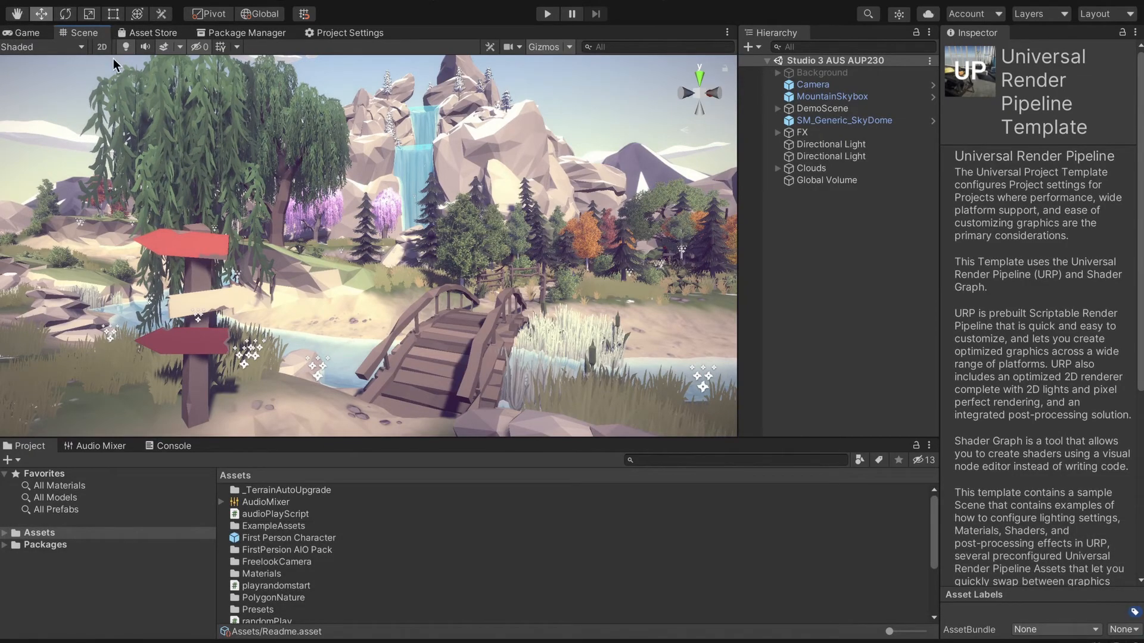
Cycle through the scene tools from the Hand tool onward, ending with the Transform tool active
key("q")
key("w")
key("e")
key("r")
key("t")
key("y")
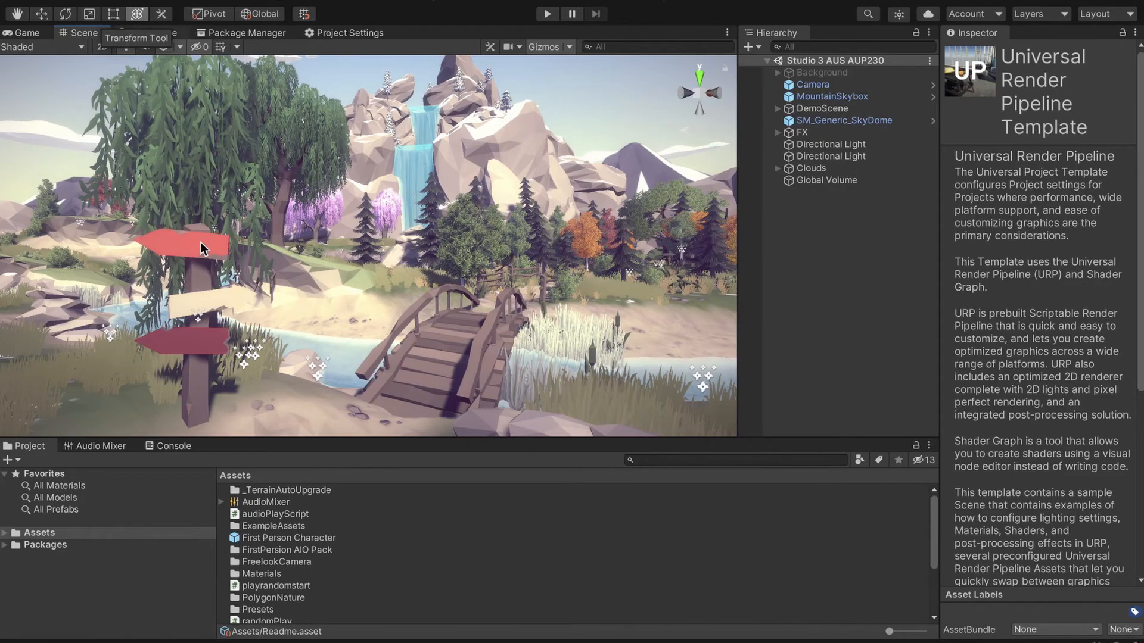
Try moving the road sign vertically with the Transform tool and undo the move
left_click(196, 281)
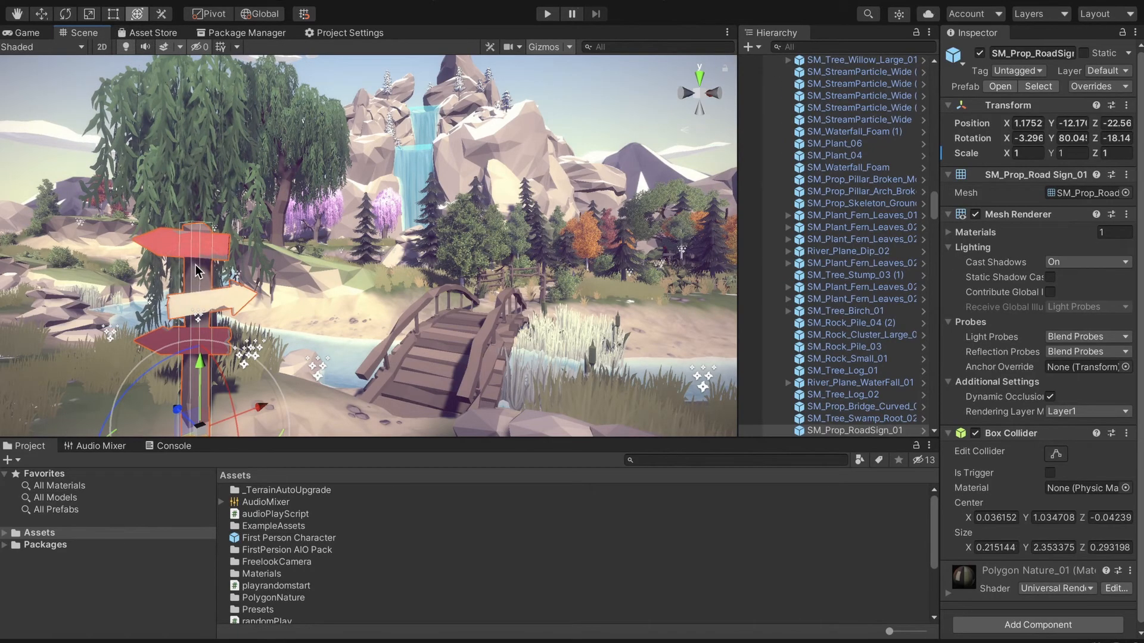
left_click_drag(199, 372, 203, 272)
key("super+z")
Try moving the curved wooden bridge with the Transform tool and undo the change
left_click(456, 378)
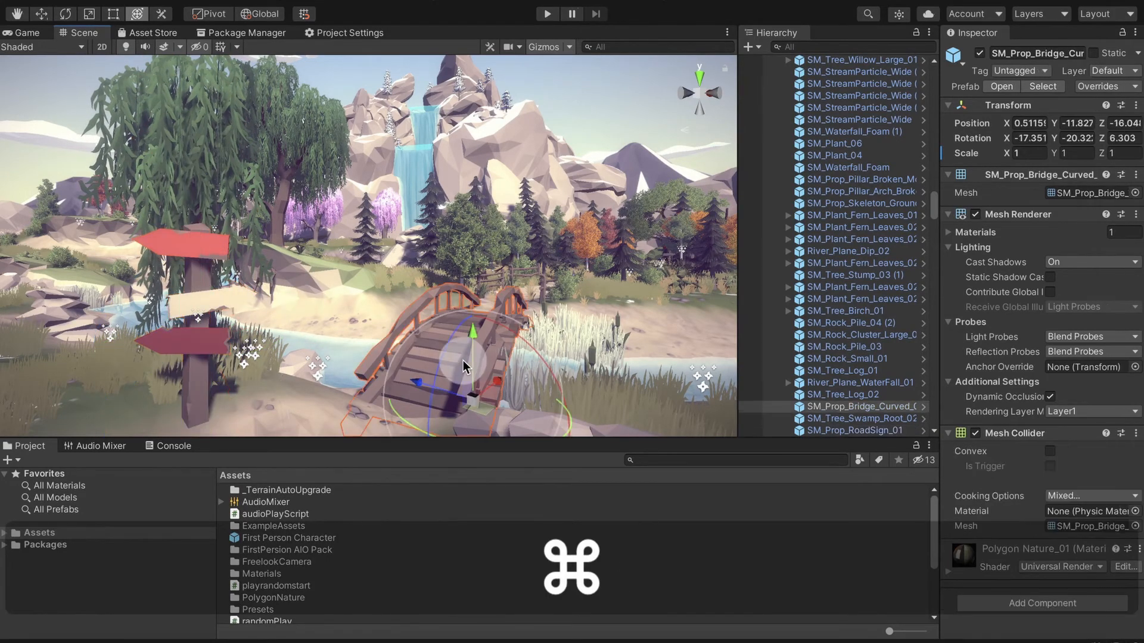
left_click_drag(456, 379, 341, 289)
key("super+z")
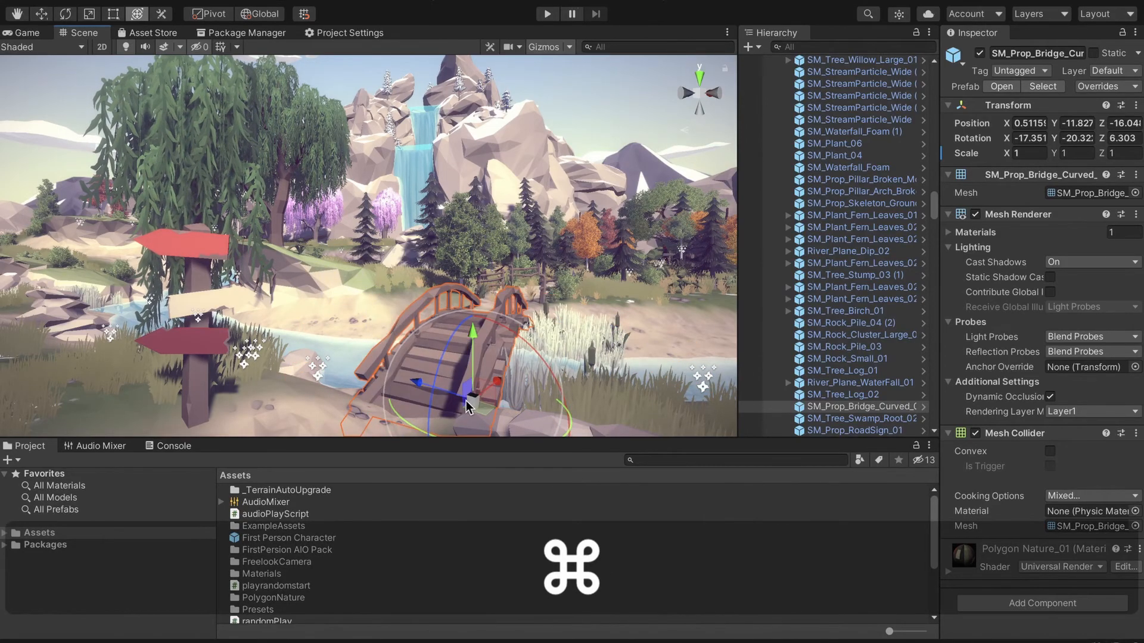
key("super+z")
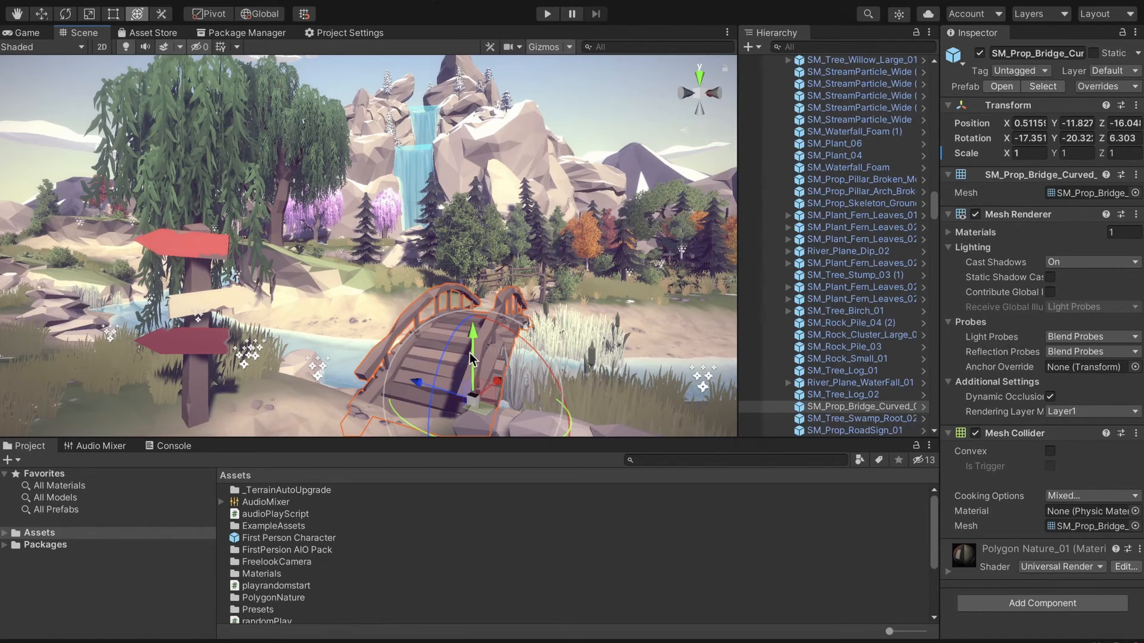
Pan the scene around the bridge with the Hand tool and reactivate the Transform tool
key("q")
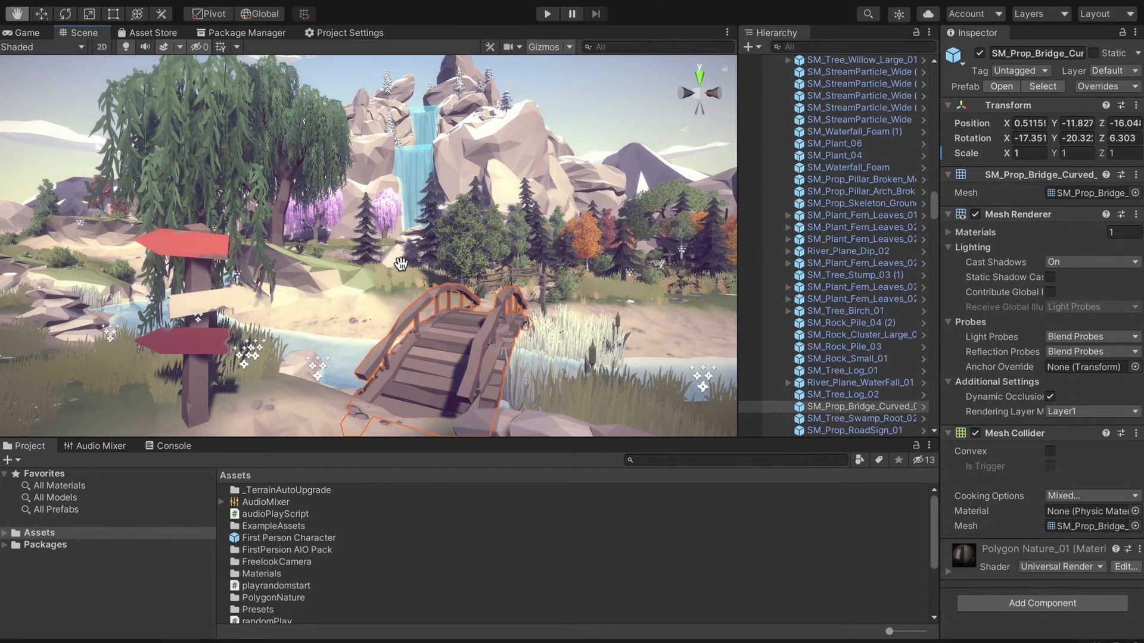
mouse_move(389, 285)
left_mouse_down()
mouse_move(374, 299)
mouse_move(435, 286)
mouse_move(401, 309)
mouse_move(363, 296)
mouse_move(385, 280)
left_mouse_up()
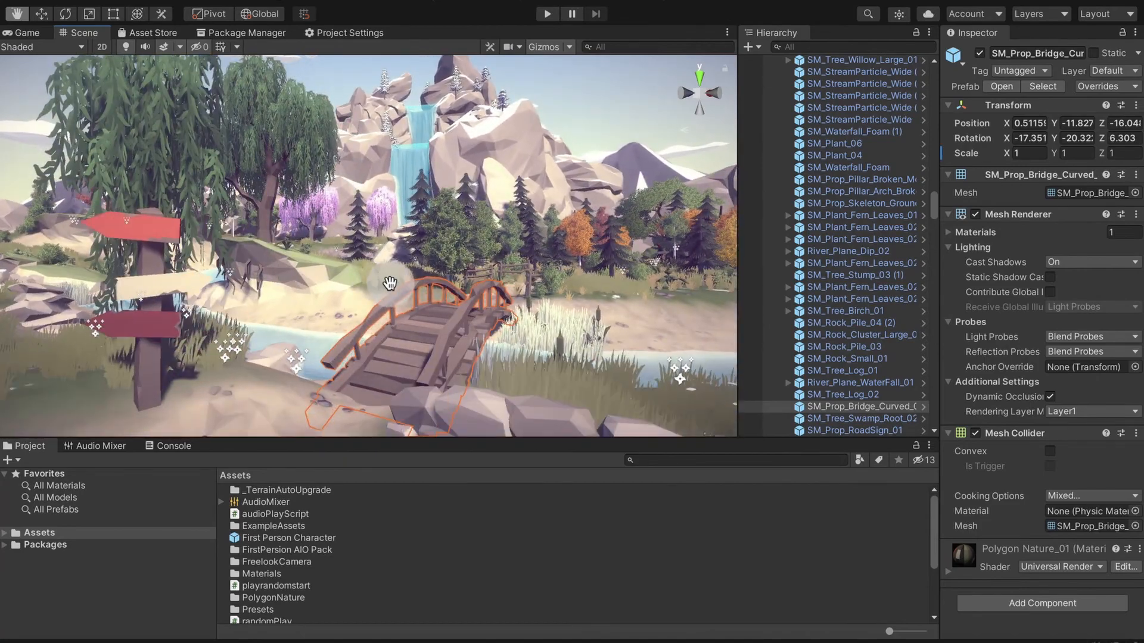
left_click(137, 13)
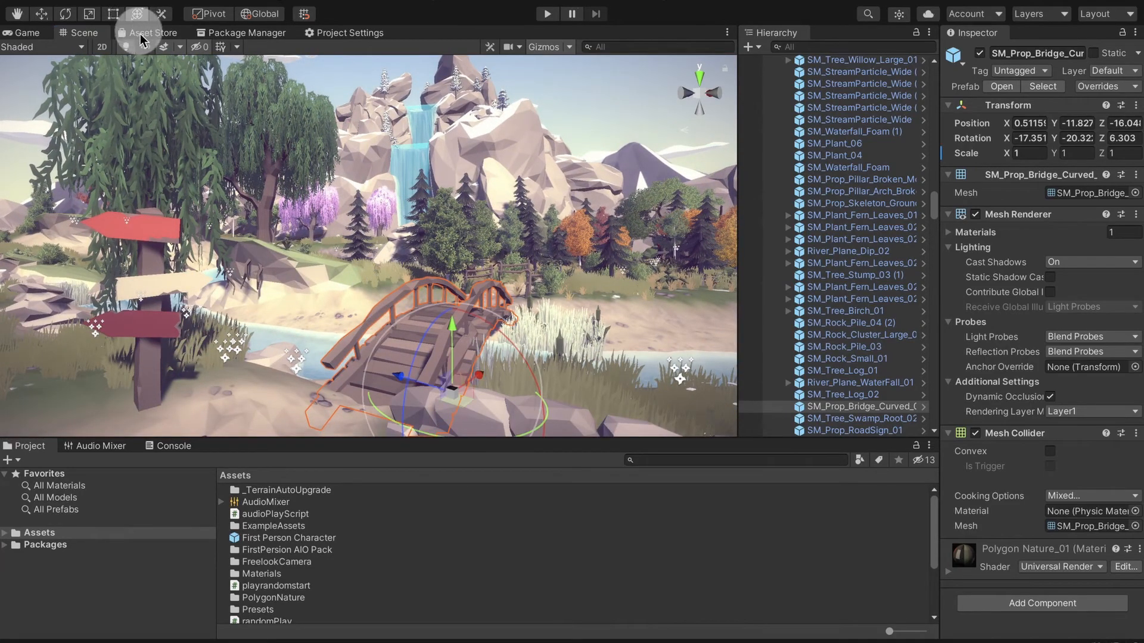
Collapse the DemoScene group in the hierarchy and disable scene picking for it
left_click_drag(934, 217, 931, 71)
left_click(778, 109)
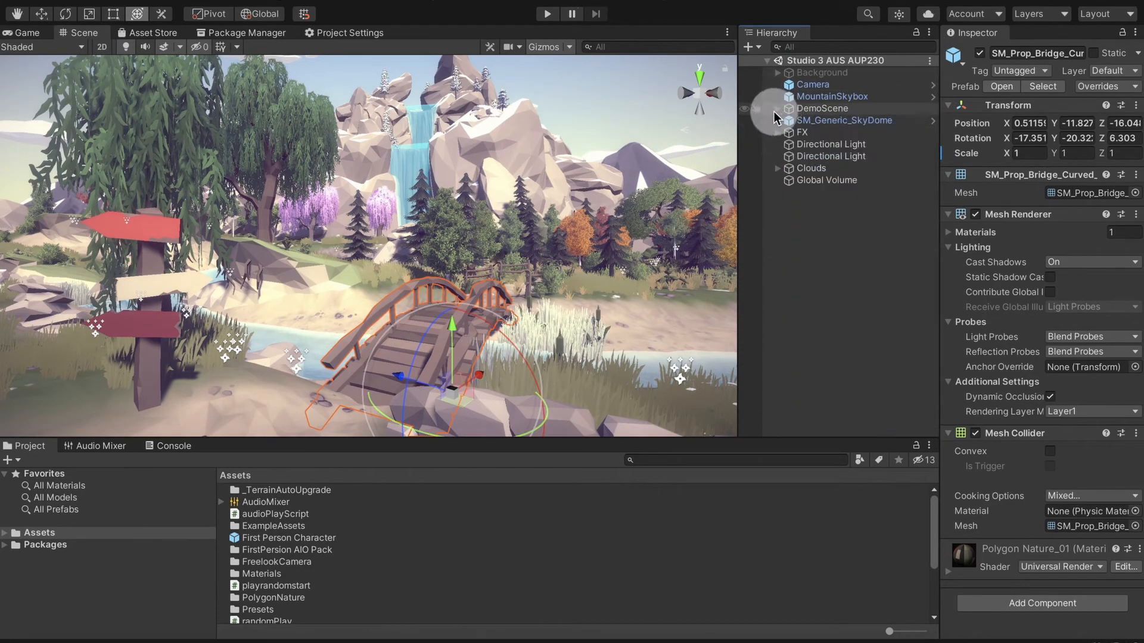
left_click(756, 109)
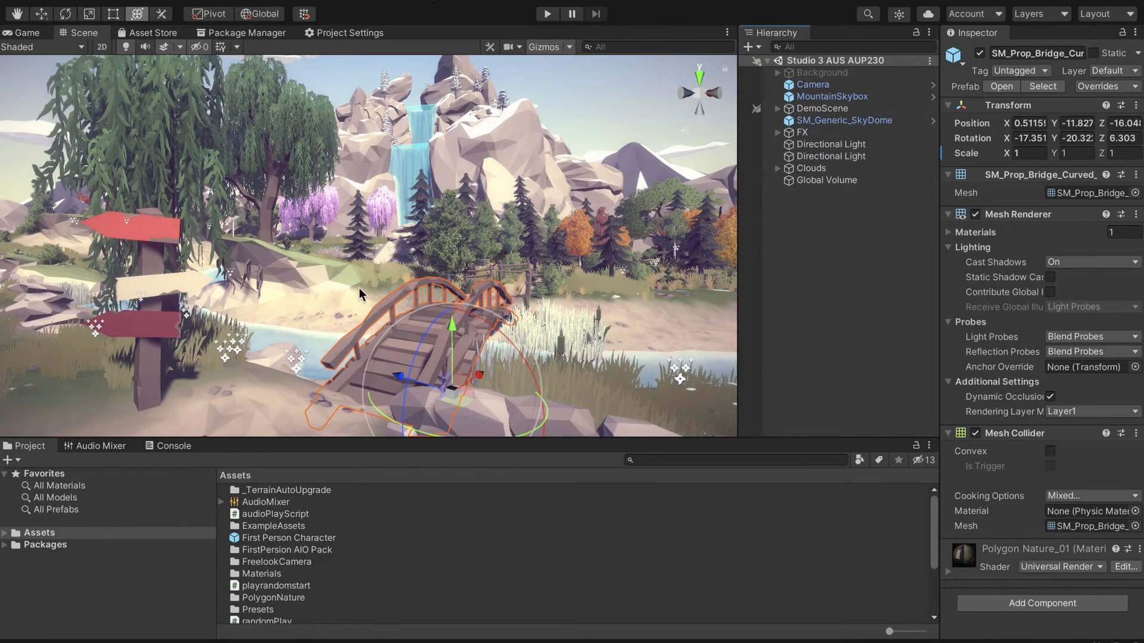
Fly to the base of the waterfall, frame its pool in the scene view, and clear the selection
key("w")
right_click_drag(521, 280, 324, 238)
key("shift+w")
key("s")
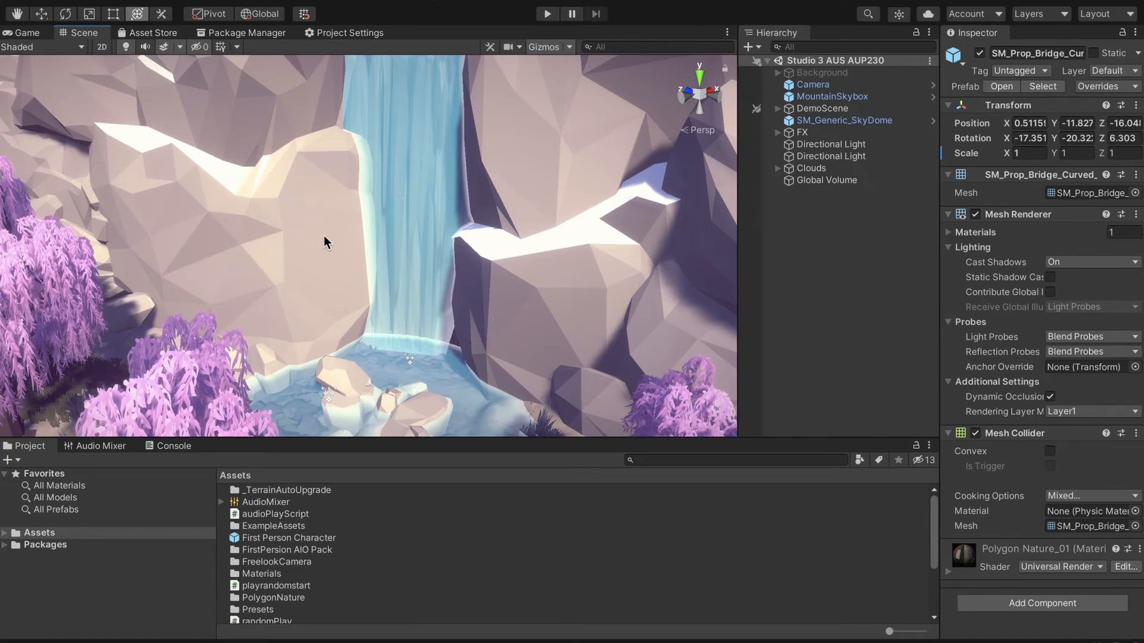
left_click(317, 234)
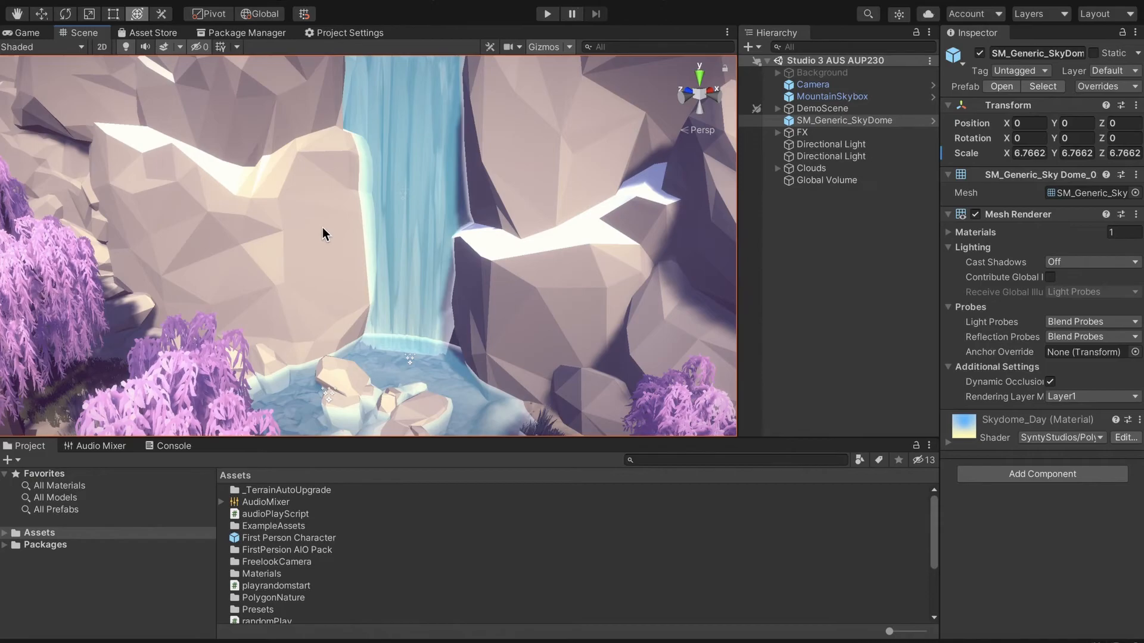
key("s")
right_click_drag(322, 228, 395, 341)
key("w")
key("a")
key("d")
key("w")
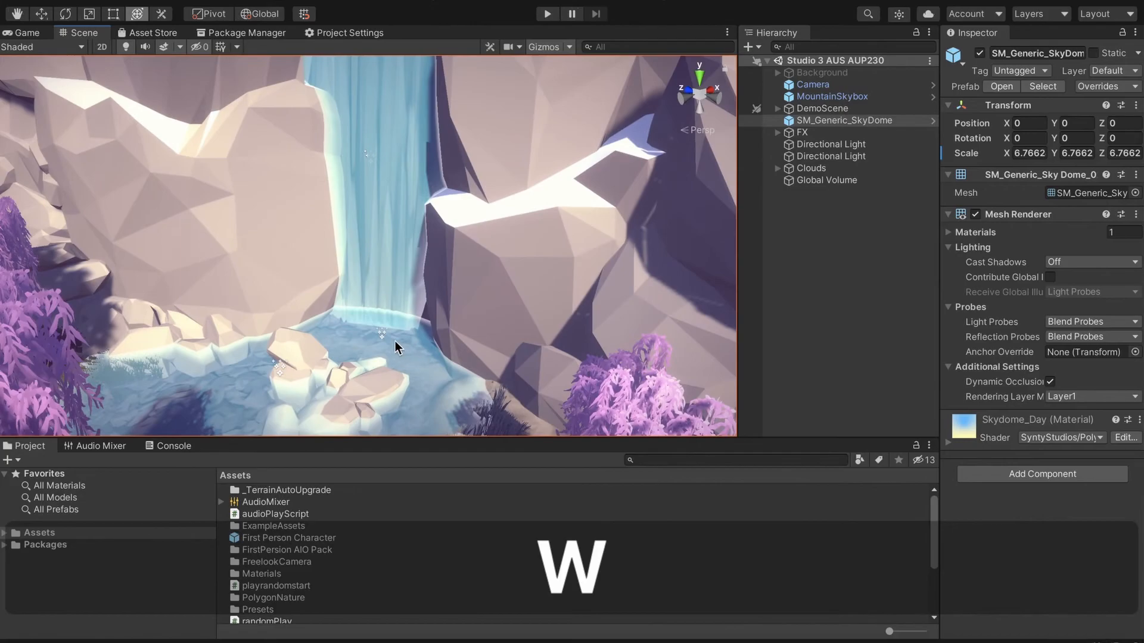
left_click(408, 330)
left_click(820, 258)
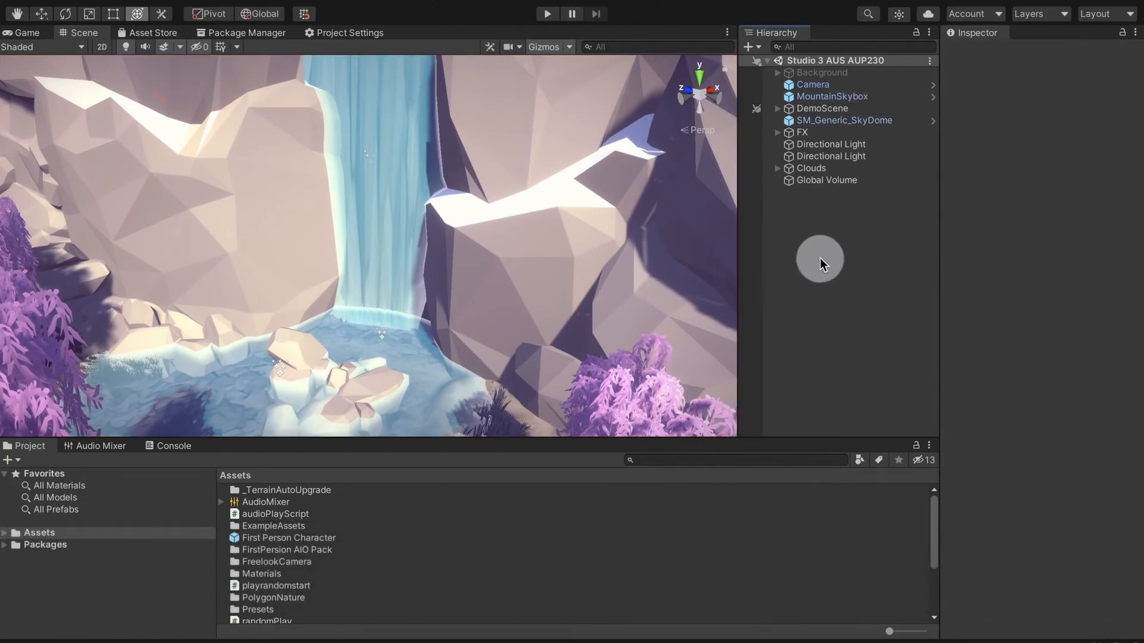
Create an Audio Source object named Waterfall and place it at the base of the waterfall
right_click(802, 218)
mouse_move(864, 435)
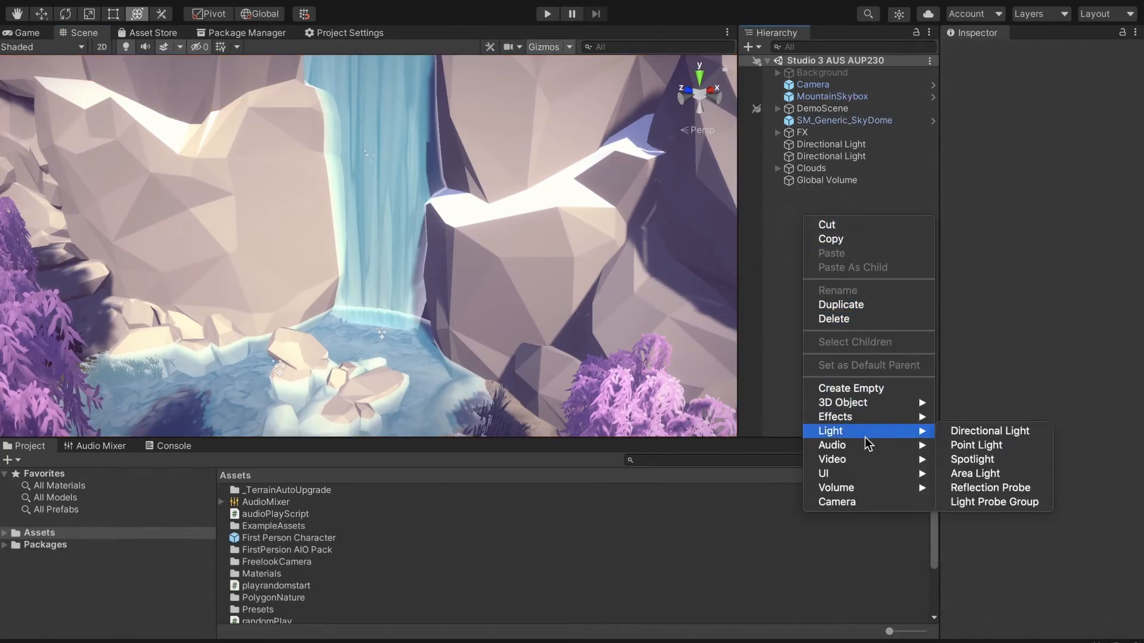
mouse_move(902, 443)
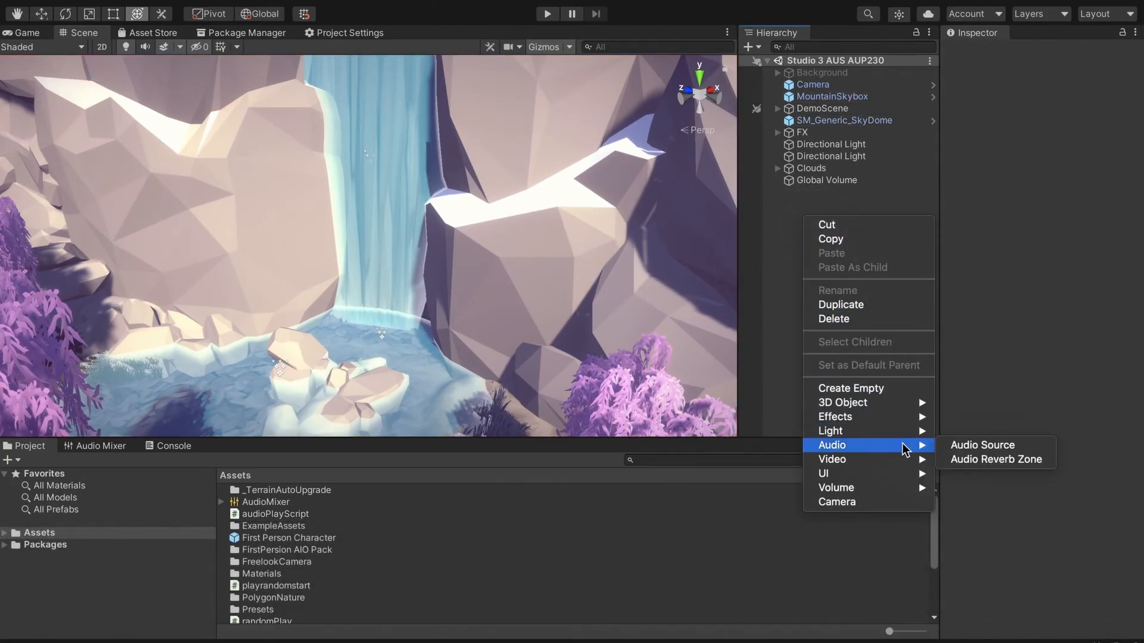
left_click(972, 445)
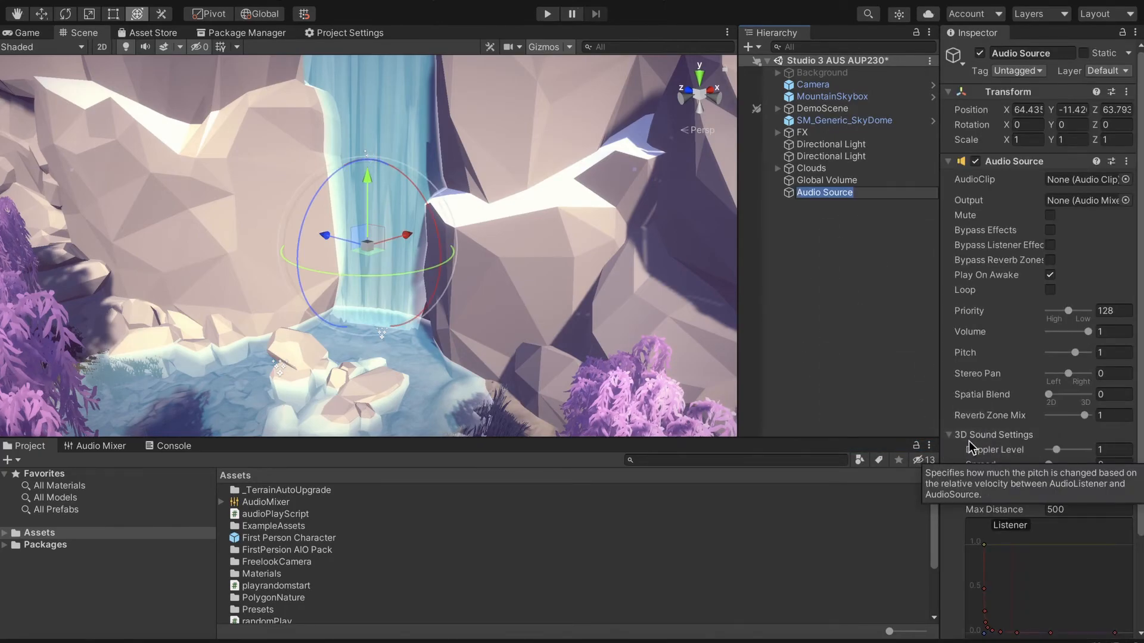
type("Waterfall")
key("Return")
double_click(810, 191)
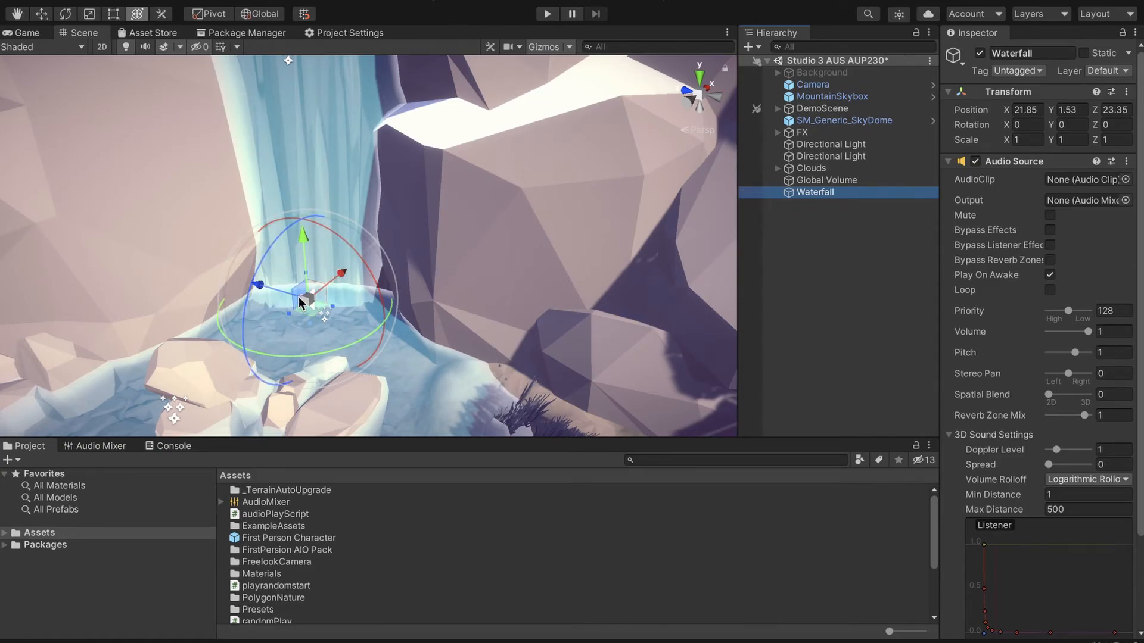
Try shifting the Waterfall object through its Z and Y position values and undo each change
left_click(825, 193)
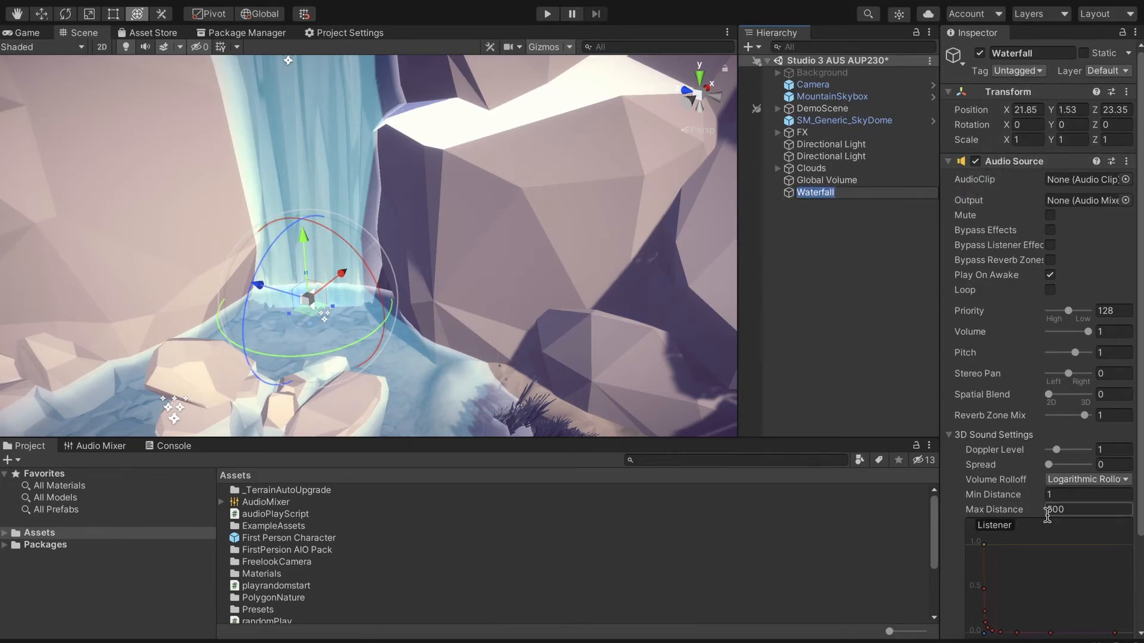
left_click_drag(1008, 113, 1141, 113)
key("super+z")
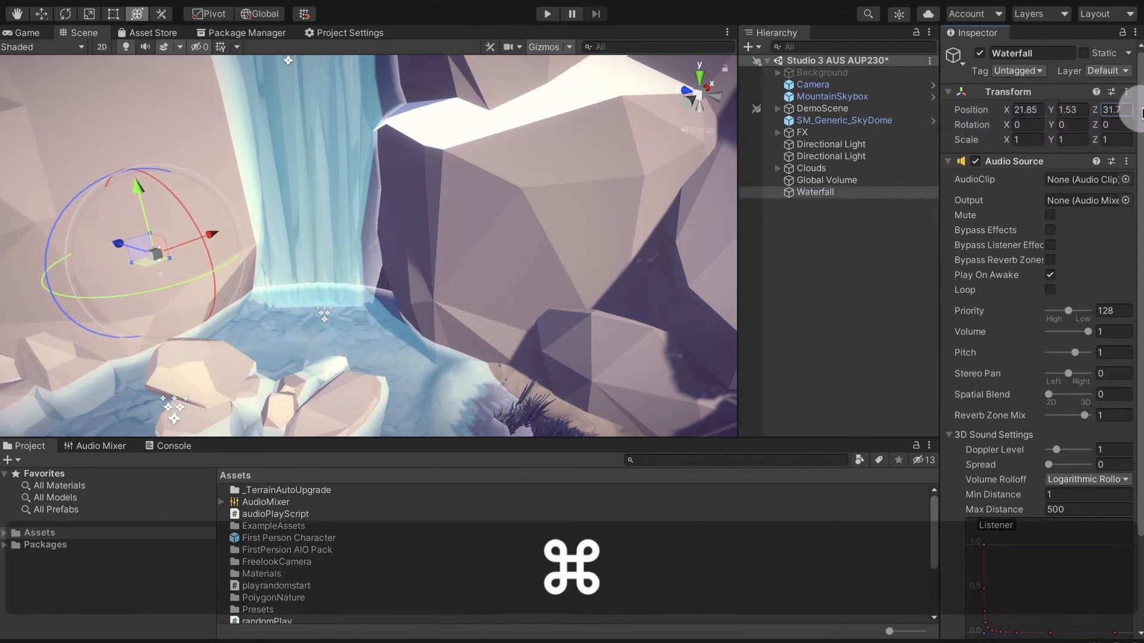
key("super+z")
mouse_move(1051, 110)
left_mouse_down()
mouse_move(1090, 109)
mouse_move(1059, 118)
left_mouse_up()
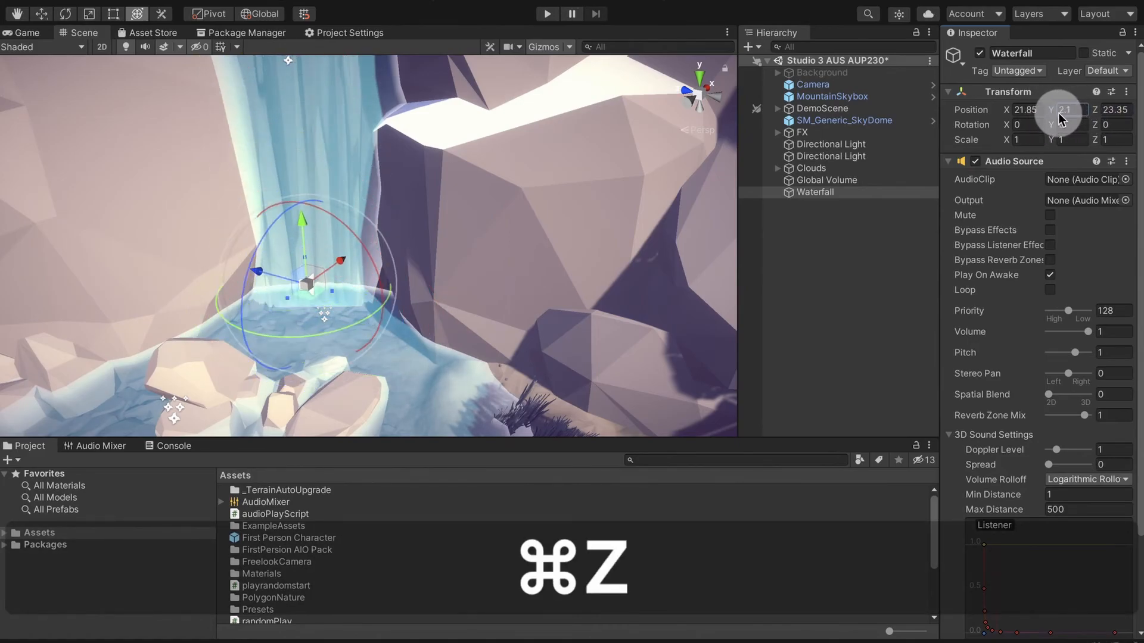
key("super+z")
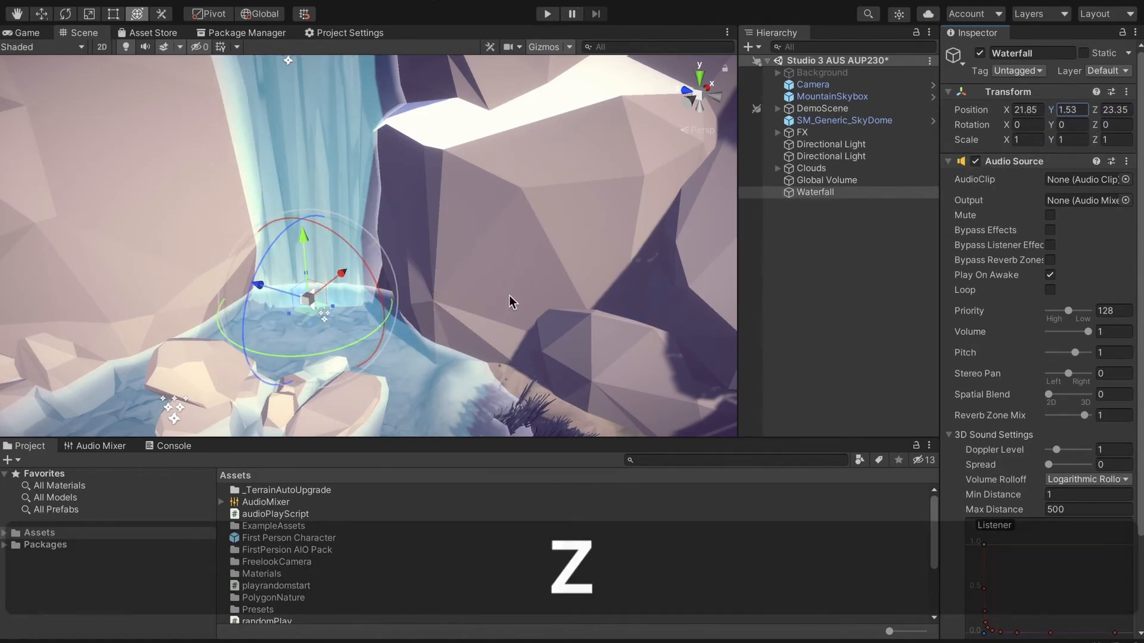
Collapse the Waterfall object's Transform component and bring its Audio Source settings into view
left_click(947, 91)
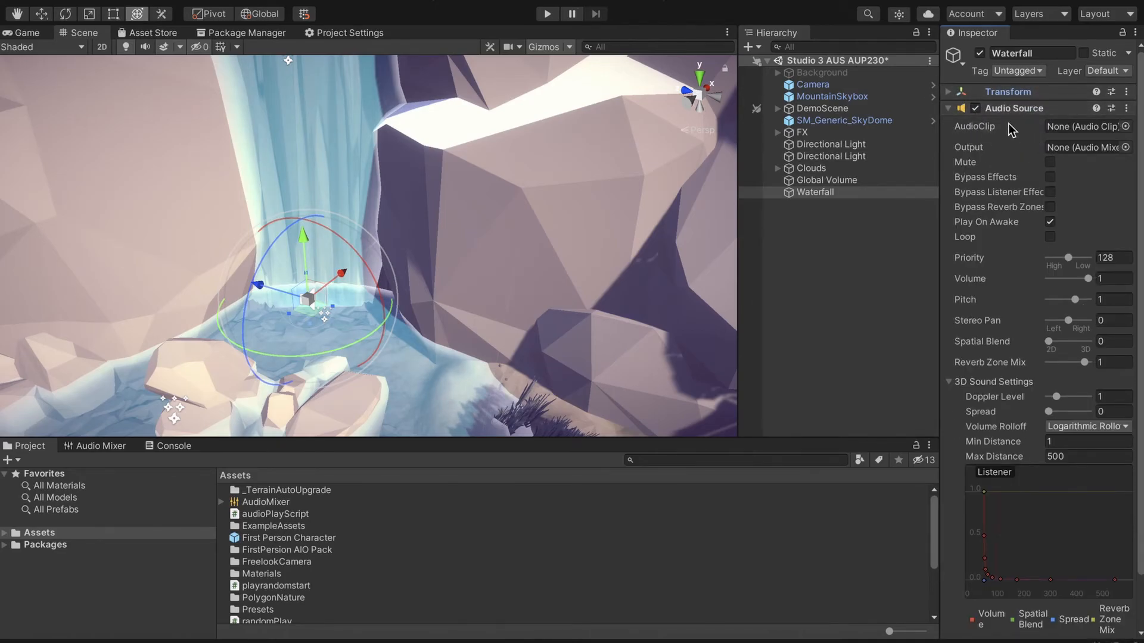
scroll(1126, 132, "down", 1)
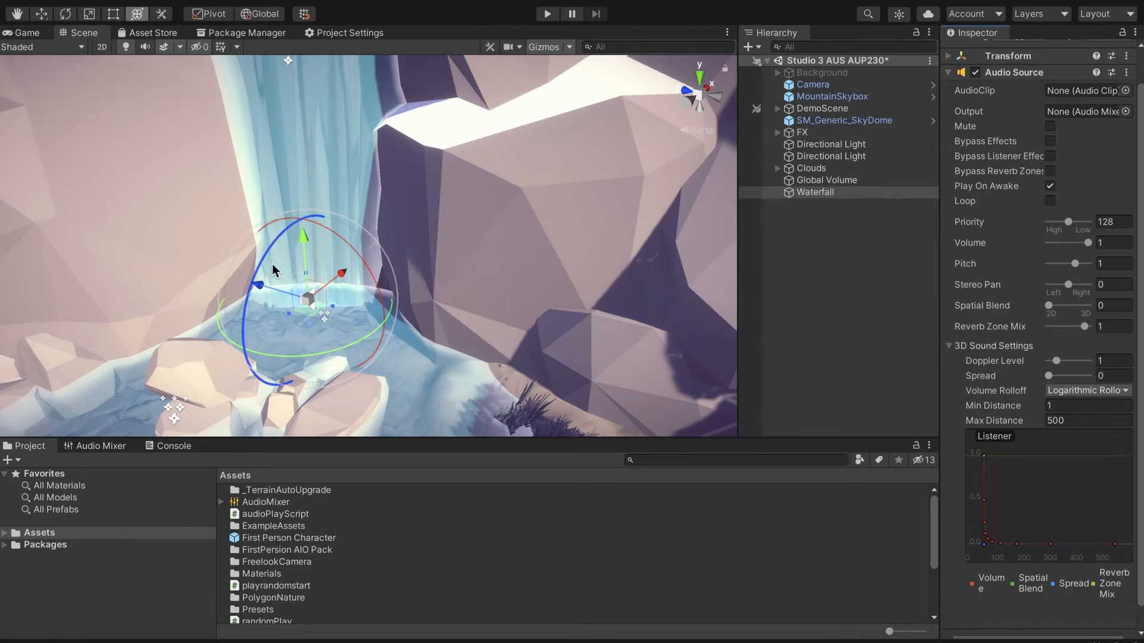
key("s")
right_click_drag(441, 197, 435, 184)
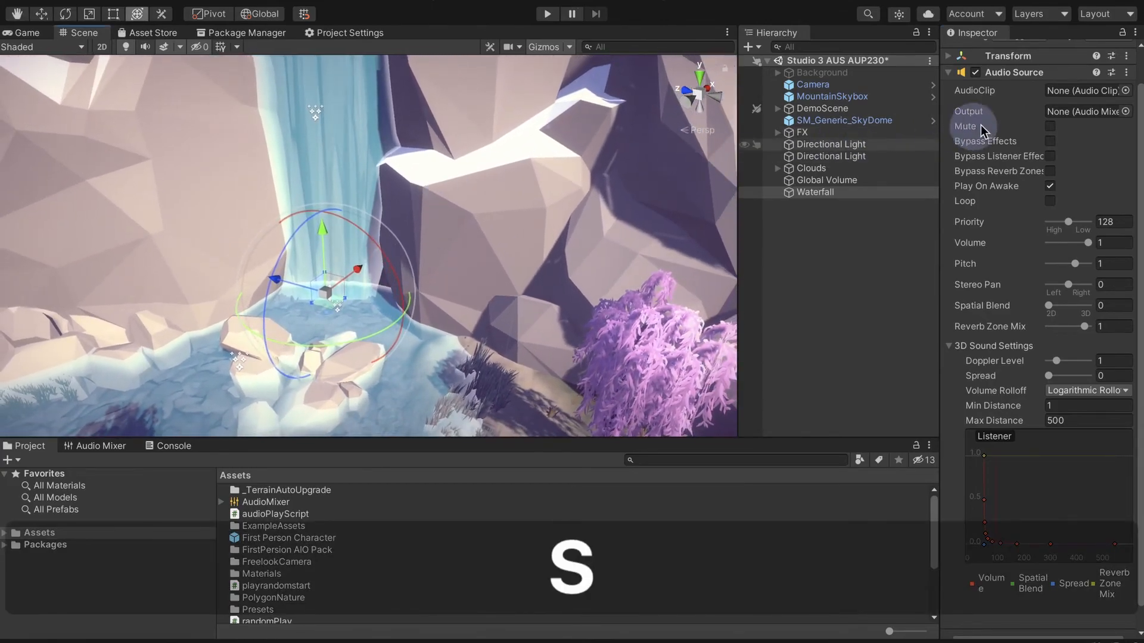
Try the Carpet-01 clip as the Waterfall source's AudioClip and reset the clip to None
left_click(1125, 90)
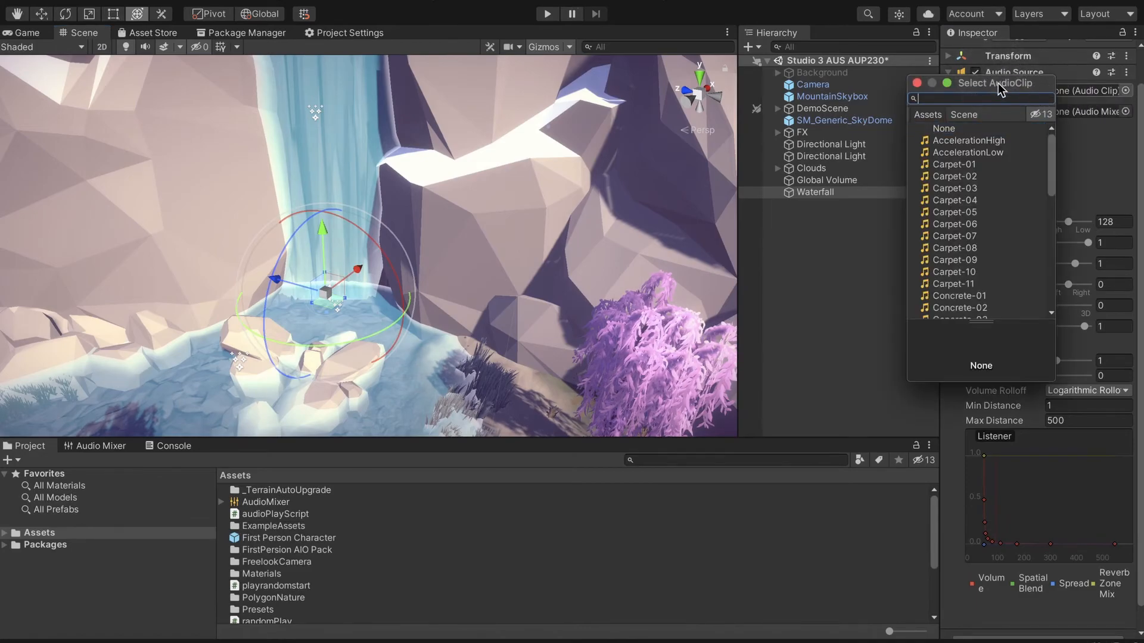
left_click_drag(995, 81, 822, 57)
left_click_drag(879, 358, 974, 623)
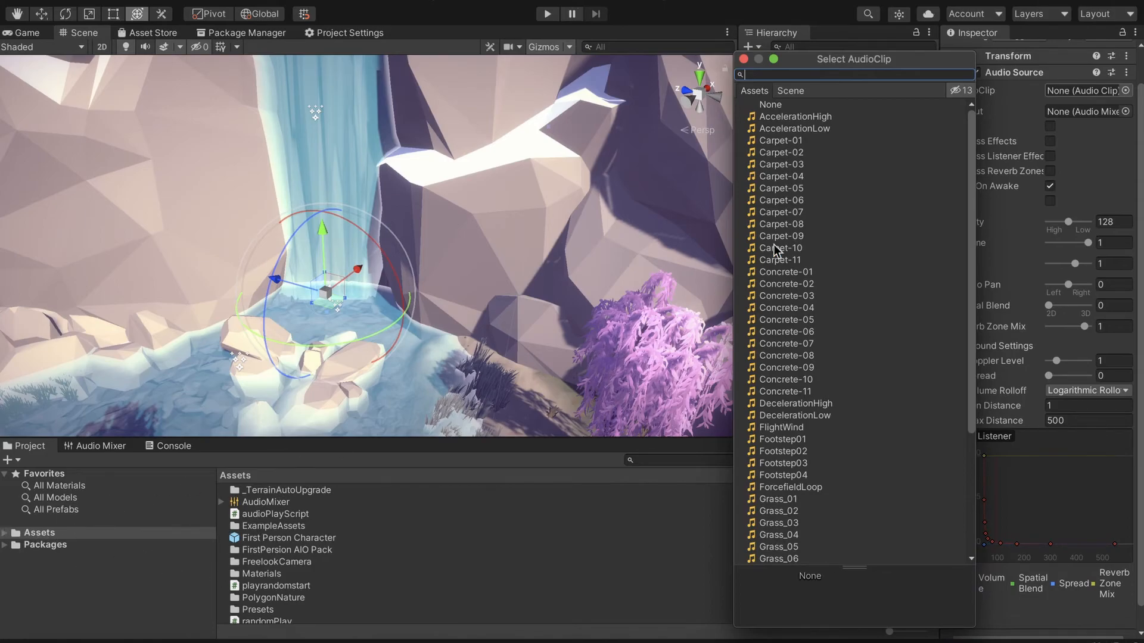
left_click_drag(971, 170, 920, 217)
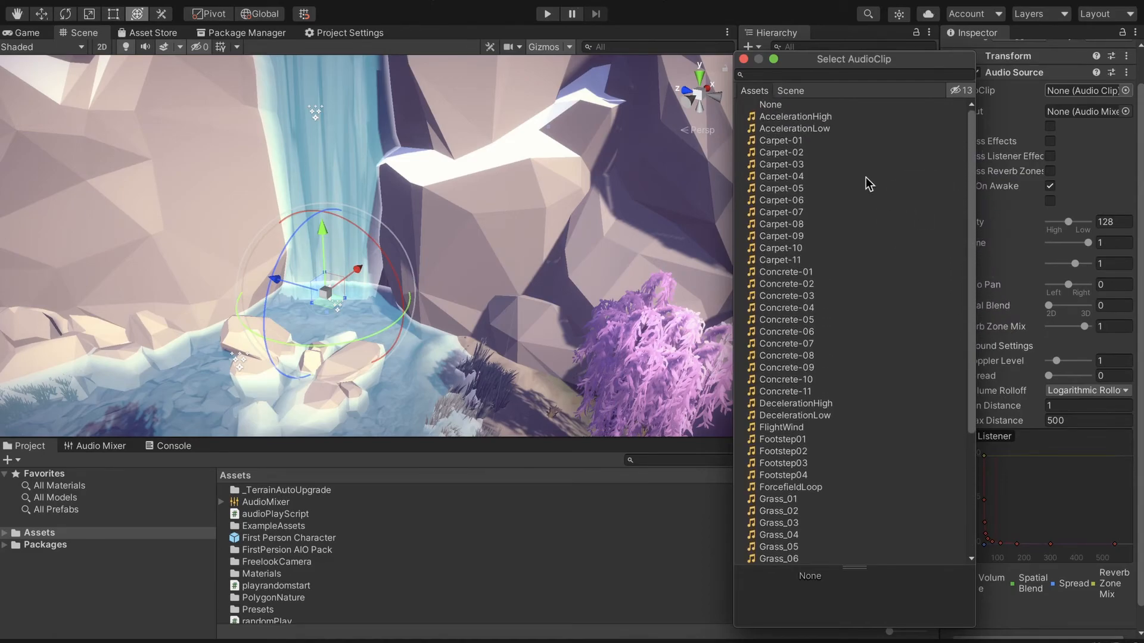
double_click(811, 143)
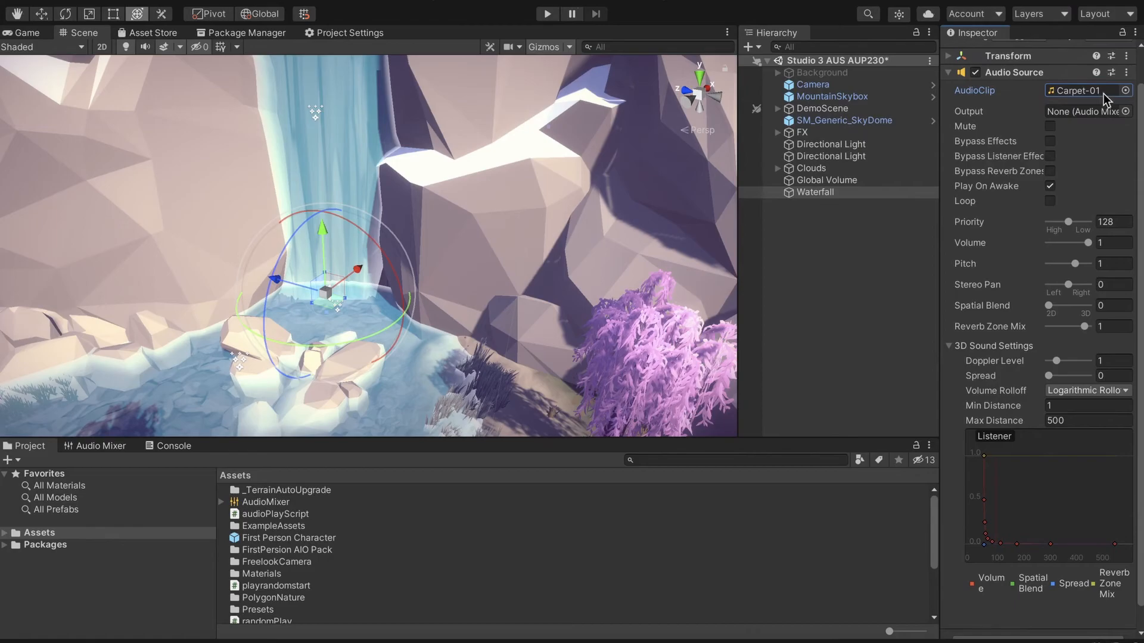
left_click(1124, 91)
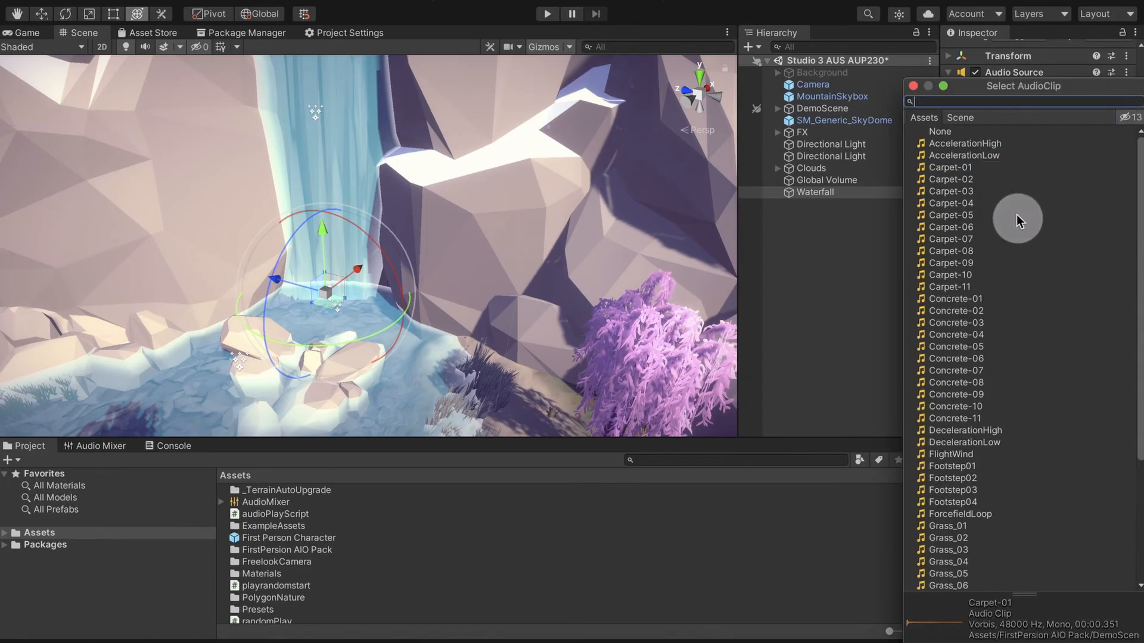
double_click(943, 132)
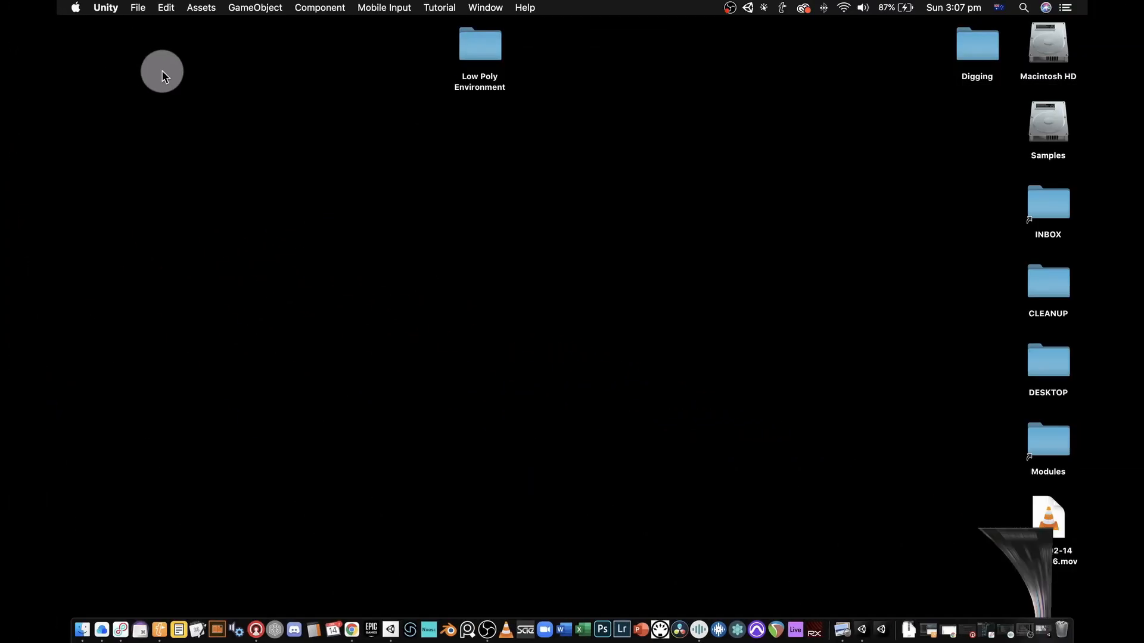
Switch to Soundly and search the sound library for "waterfall"
left_click(283, 169)
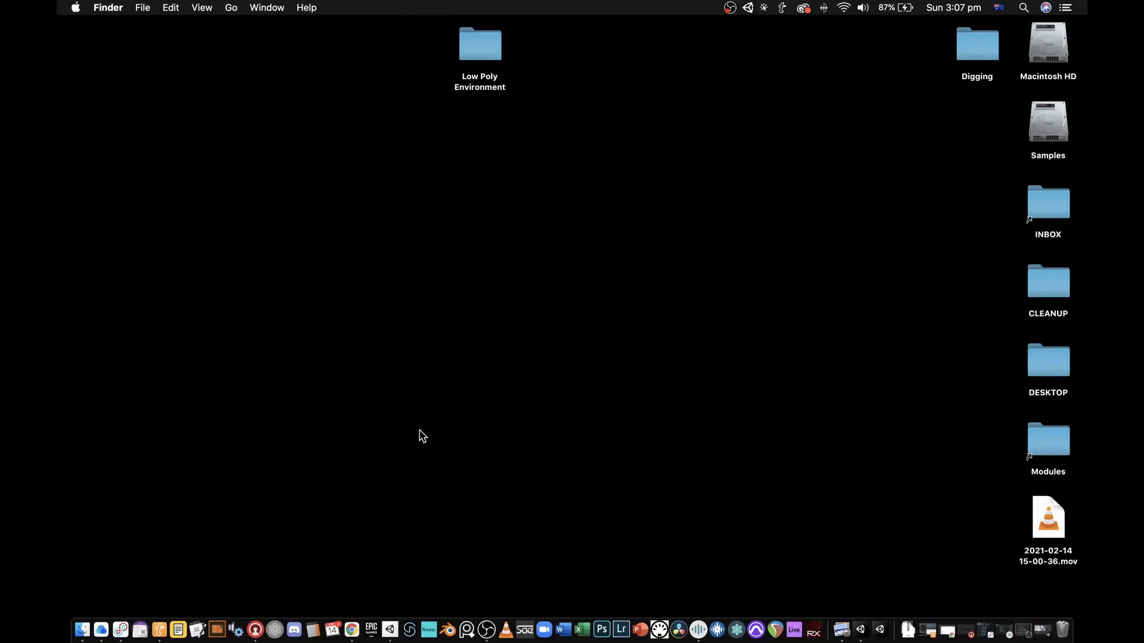
left_click(696, 632)
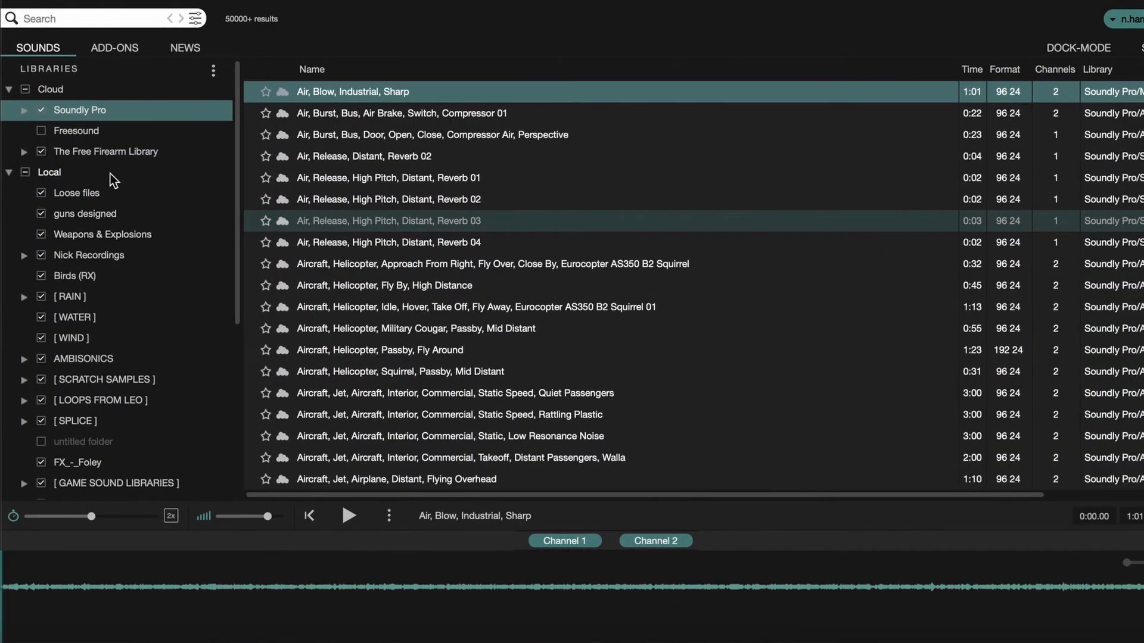
left_click(63, 18)
type("waterfall")
key("Return")
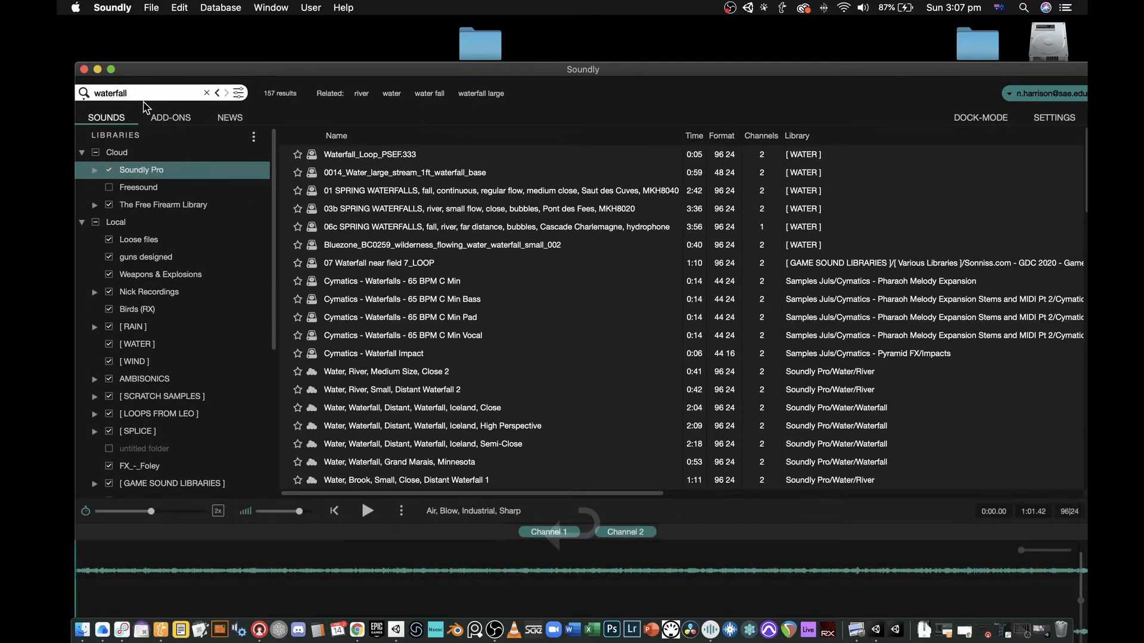
Load the "Water, Waterfall, Grand Marais, Minnesota" sound, keep only Channel 1 and preview it
left_click(410, 463)
left_click_drag(325, 64, 434, 18)
left_click(478, 466)
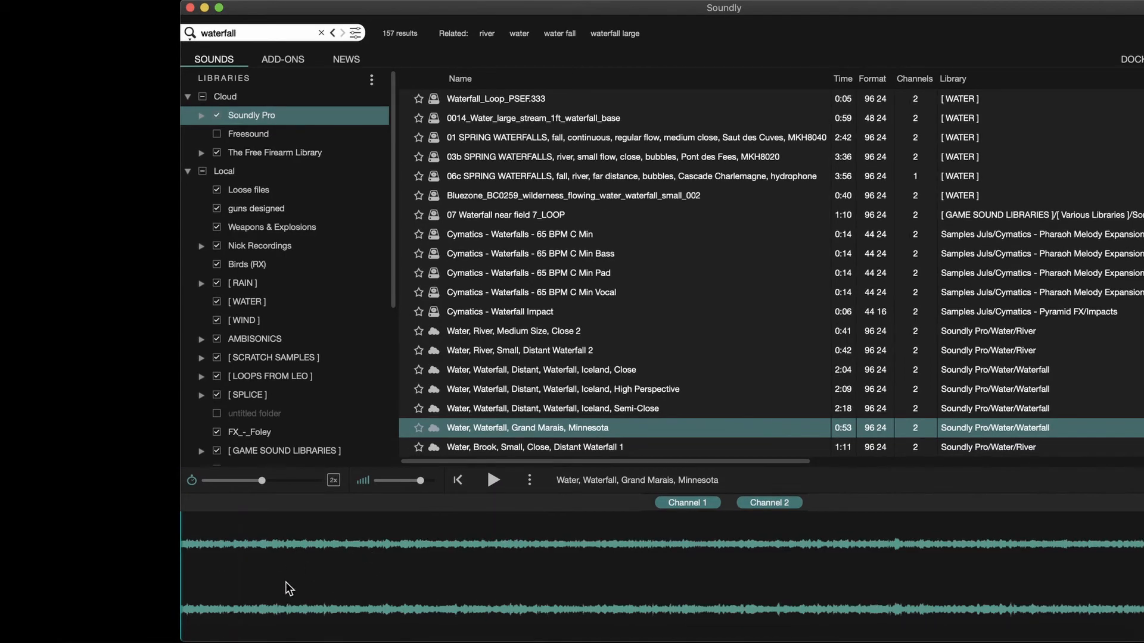
left_click_drag(398, 12, 480, 12)
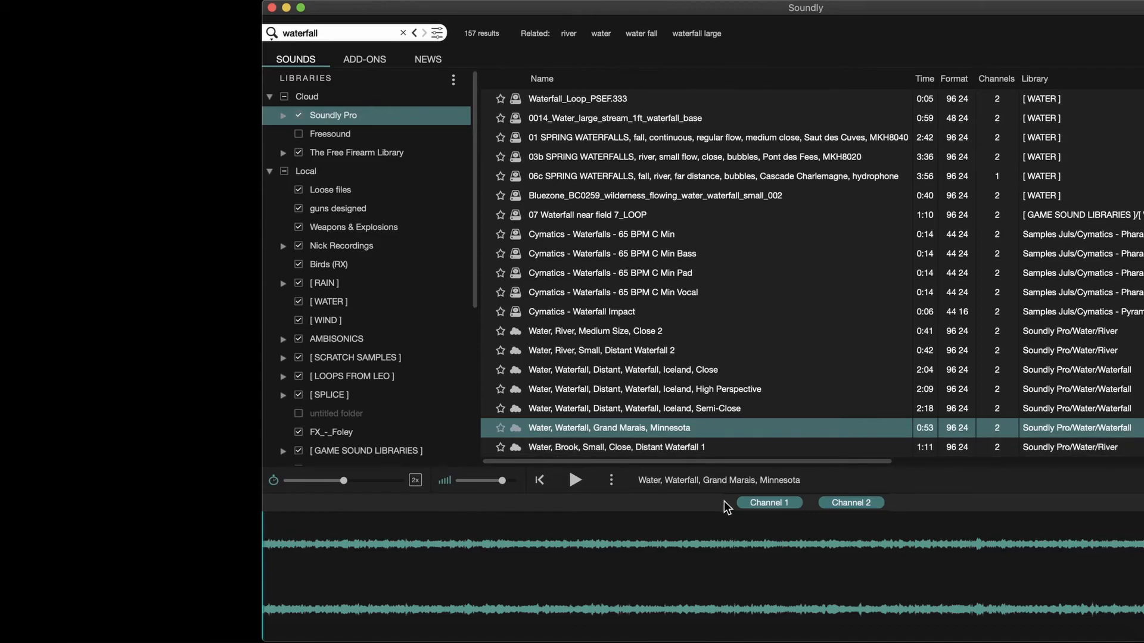
left_click(765, 504)
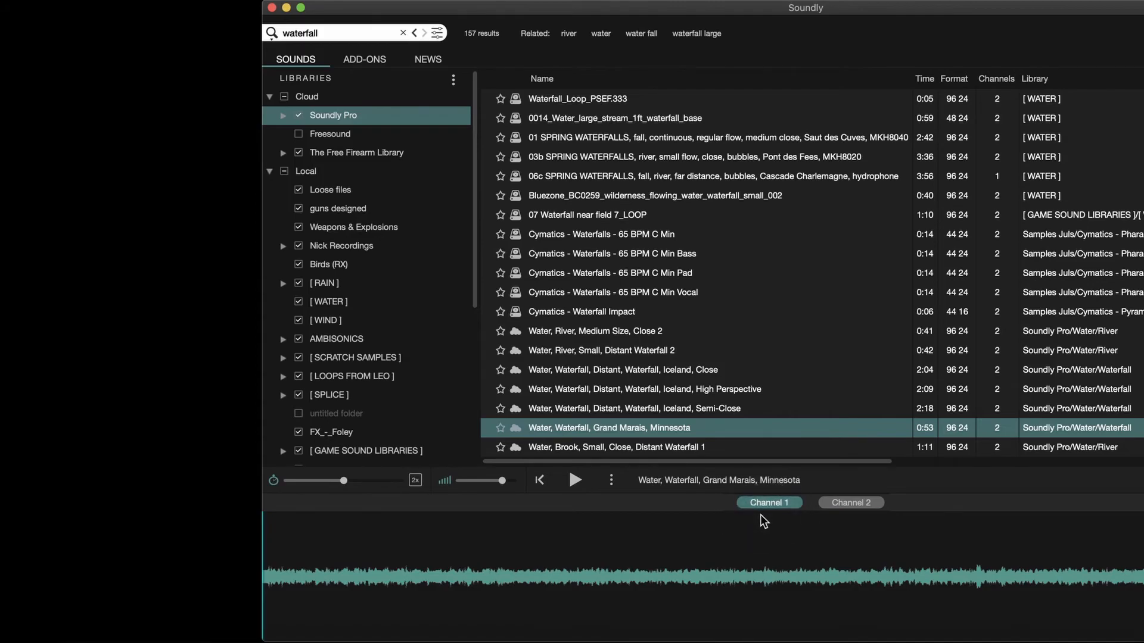
key("space")
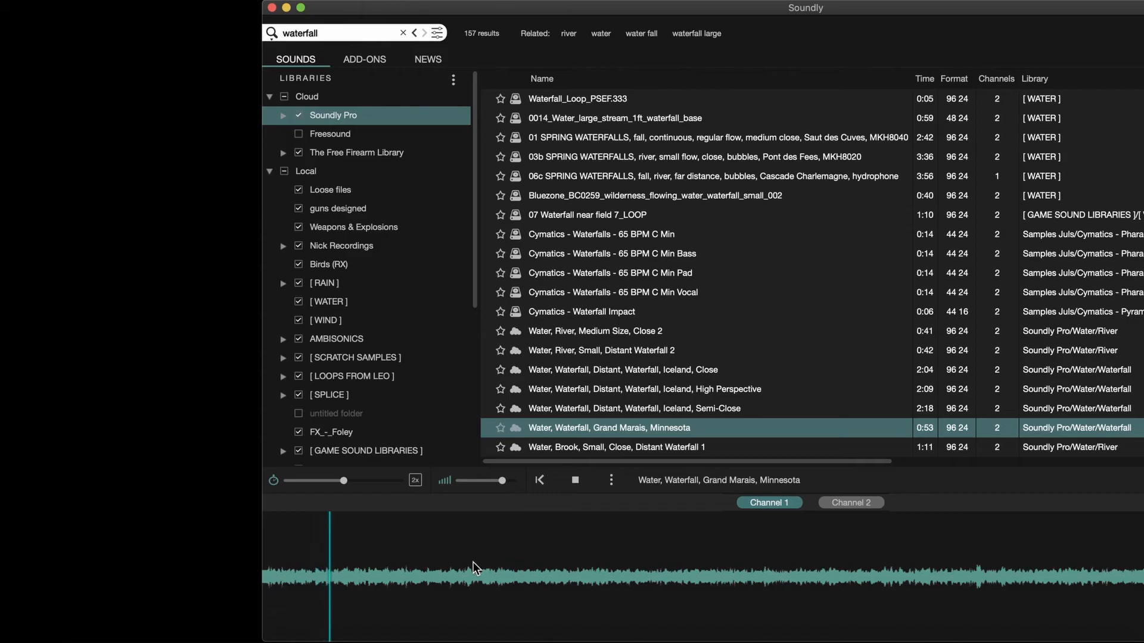
key("space")
Select about 12.7 seconds from the start of the waterfall sound and export the selection to the desktop as an audio file
left_click_drag(524, 563, 265, 561)
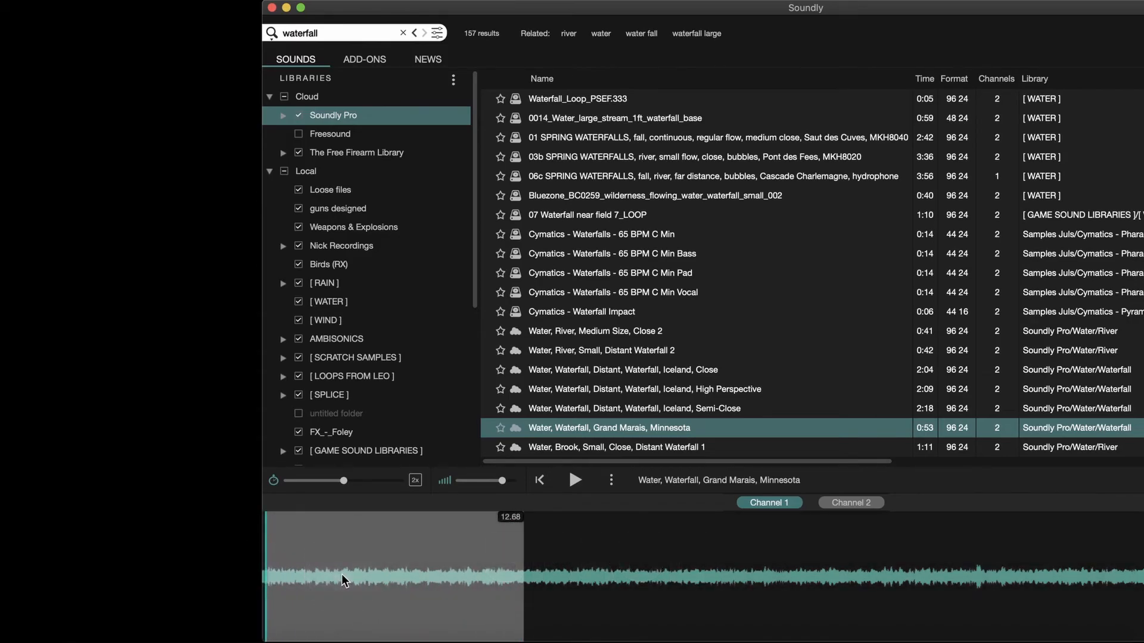
left_click_drag(356, 576, 121, 287)
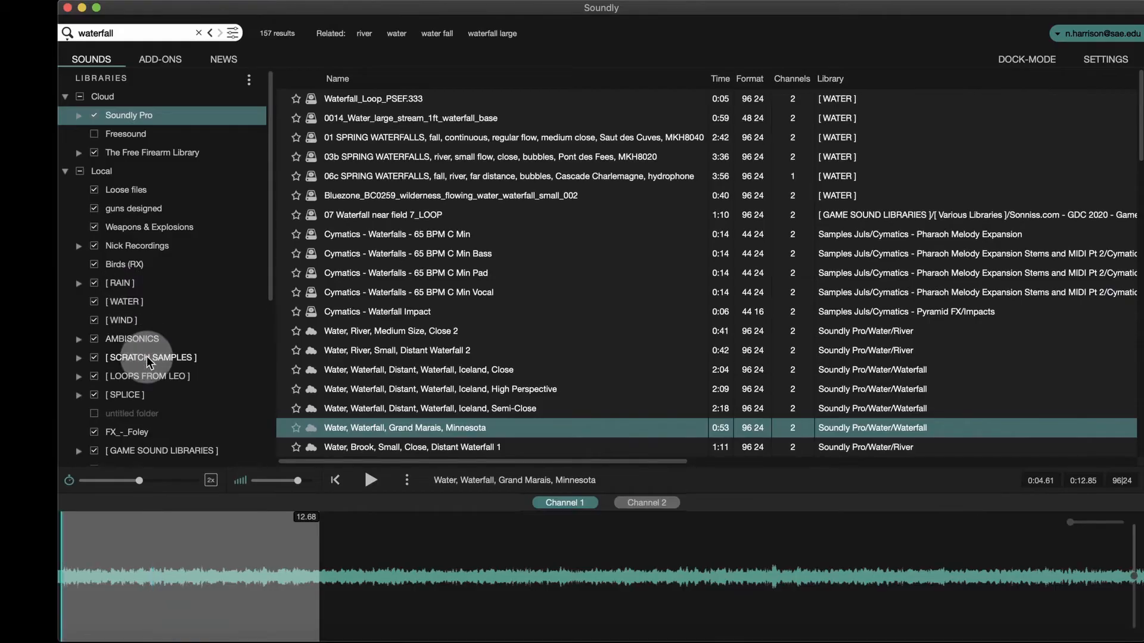
left_click_drag(168, 10, 419, 22)
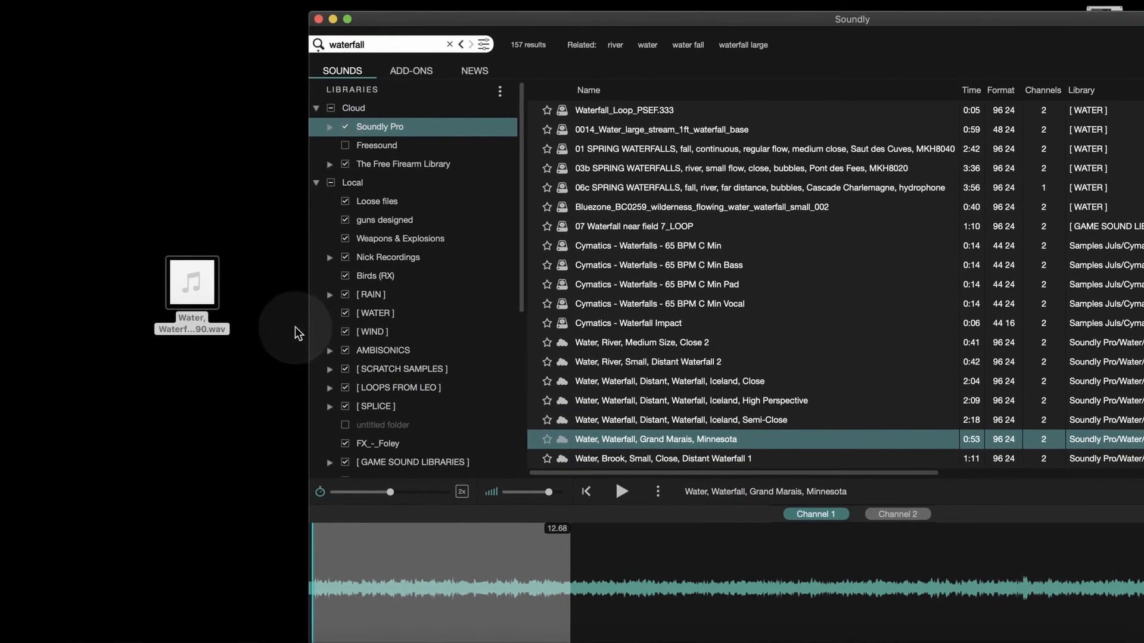
mouse_move(209, 296)
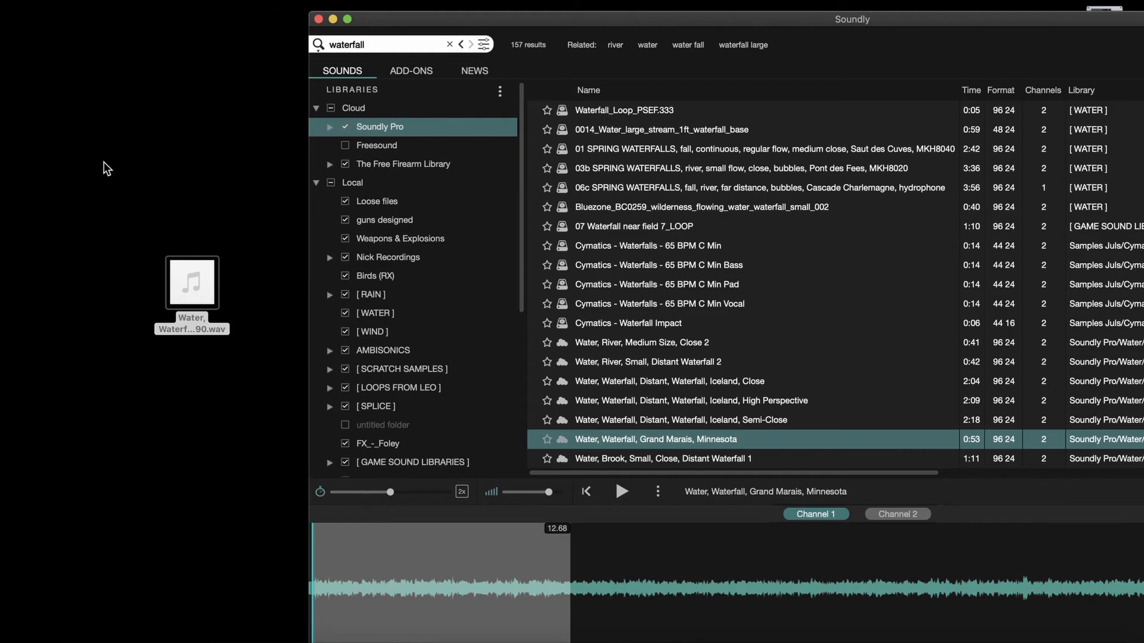
left_click_drag(166, 233, 91, 64)
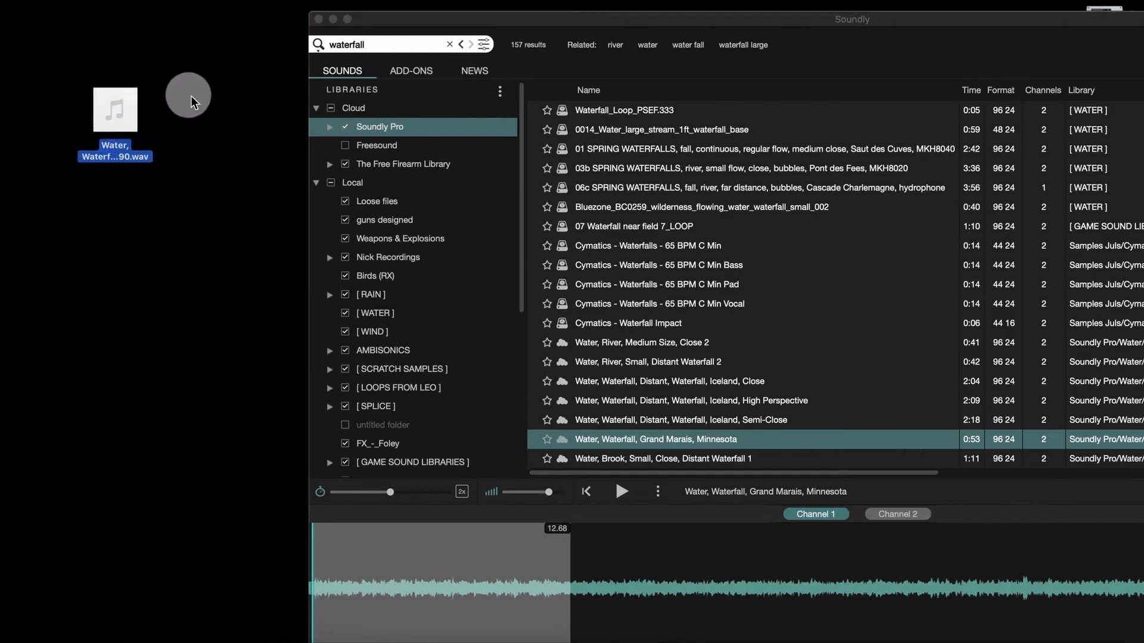
left_click_drag(401, 28, 169, 10)
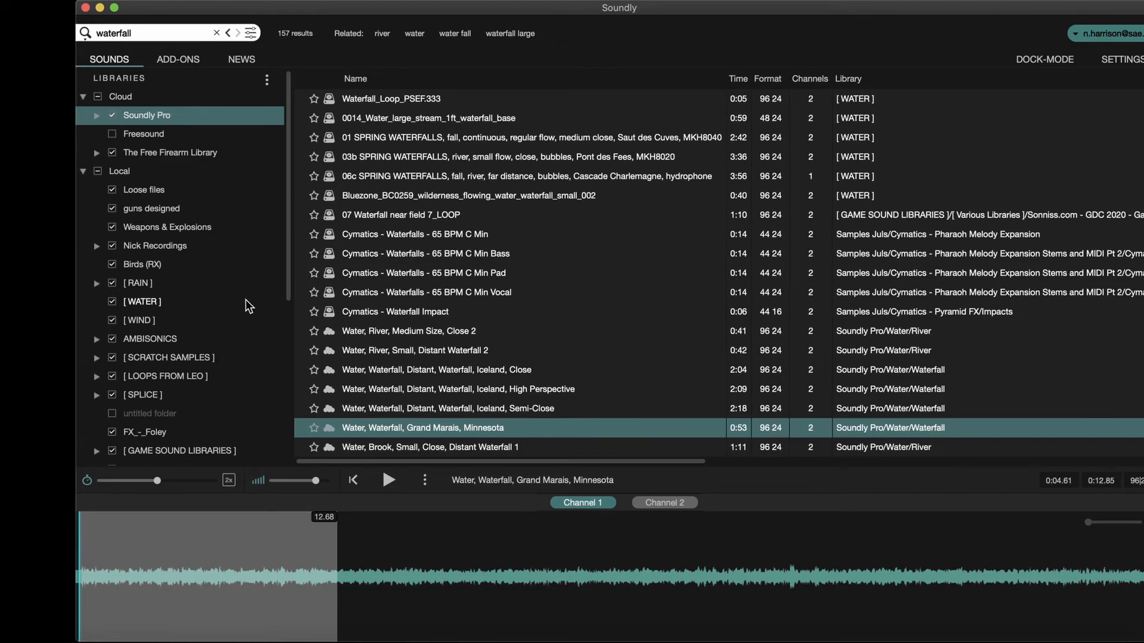
Search for "fire, burning, crispy" and preview the "Fire, Burning, Wood, Crispy, Medium Intensity" sound
double_click(146, 33)
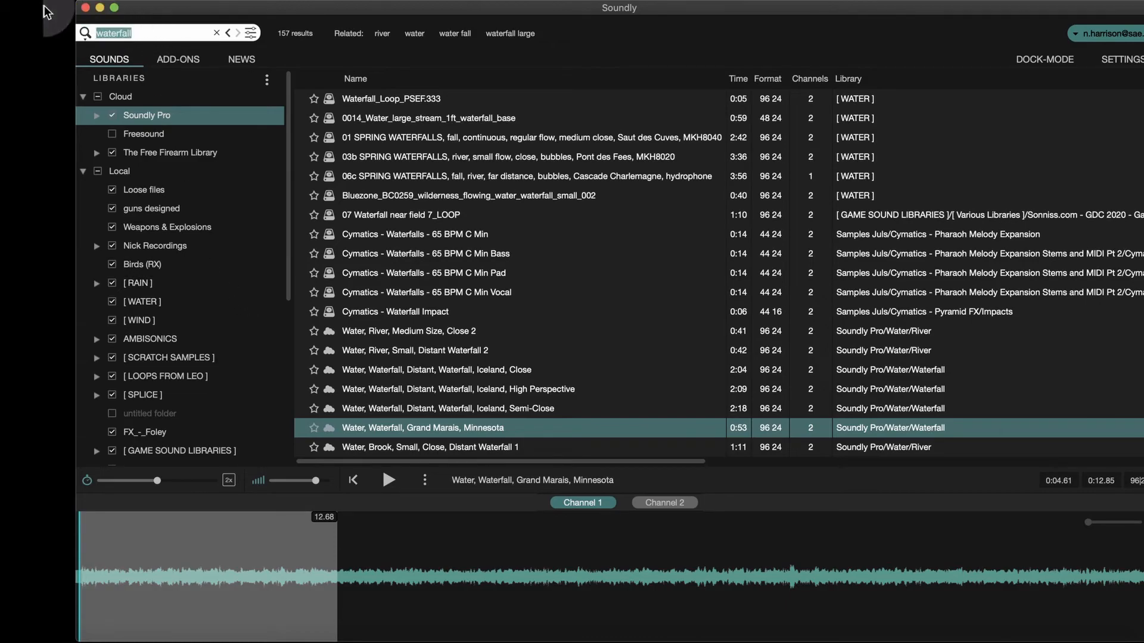
type("fire, b")
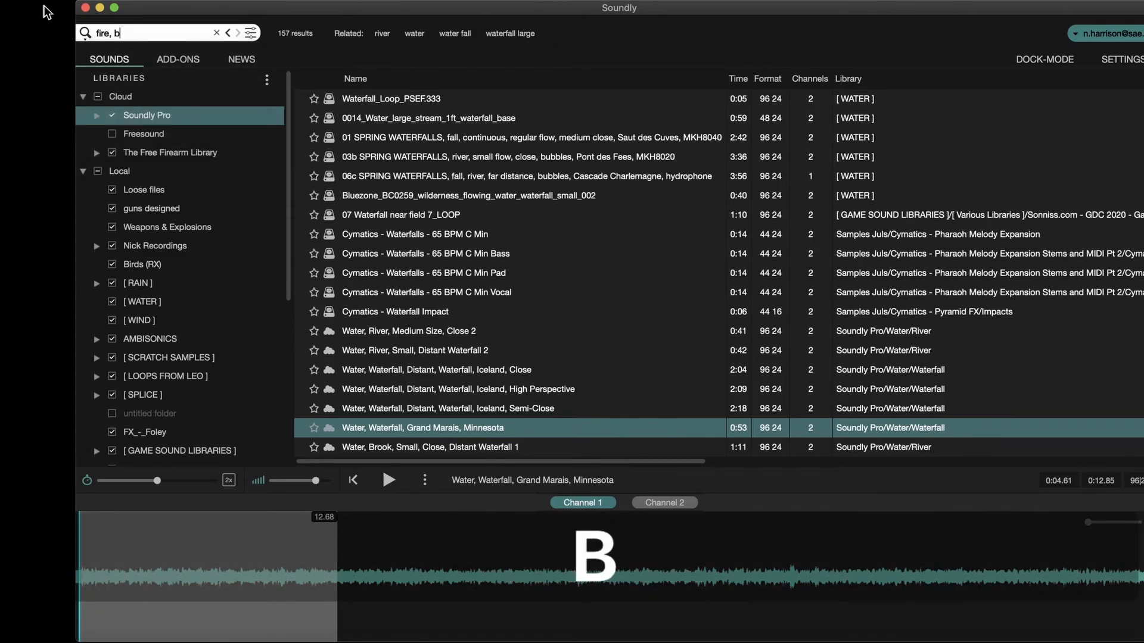
type("urning, c")
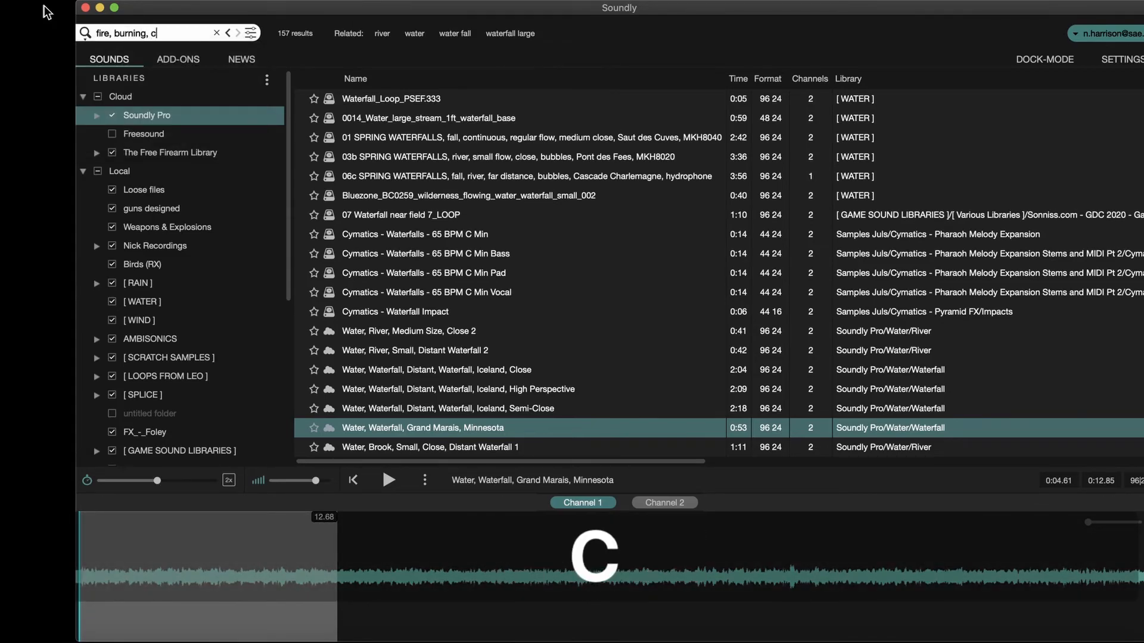
type("rispy")
key("Return")
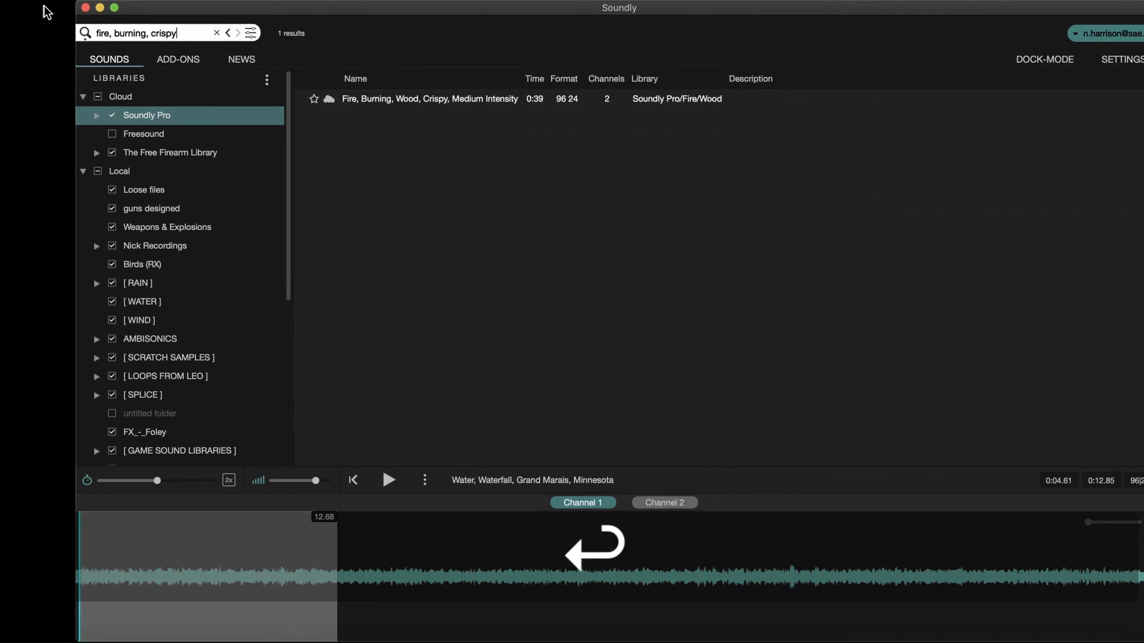
left_click(419, 102)
key("space")
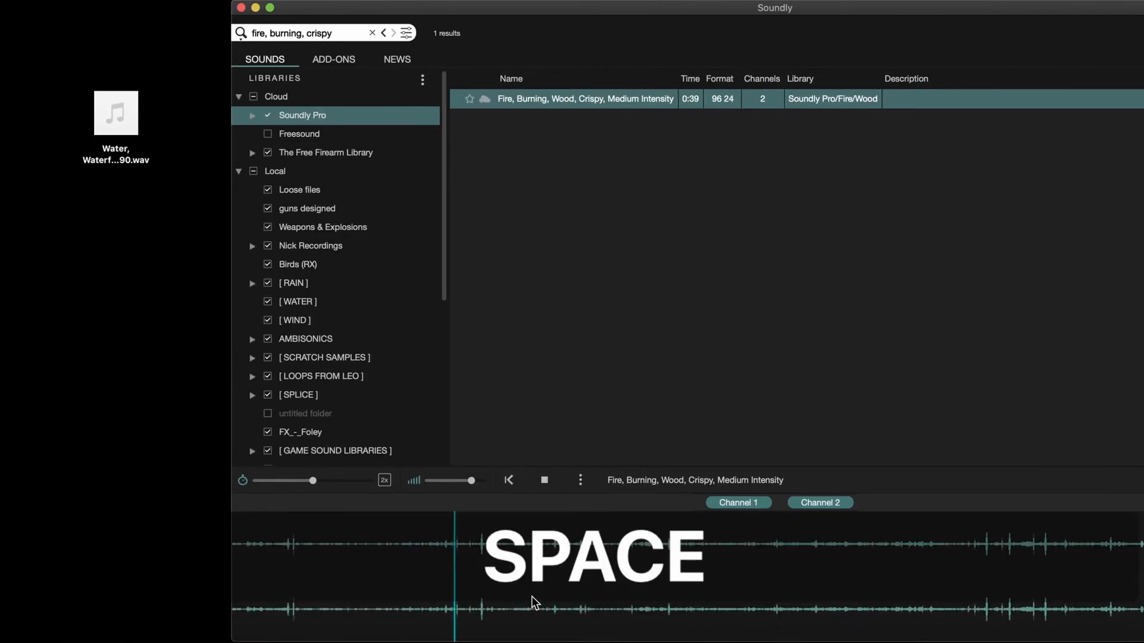
Keep only Channel 1 of the fire sound and export about its first 17.3 seconds to the desktop
left_click_drag(415, 599, 106, 593)
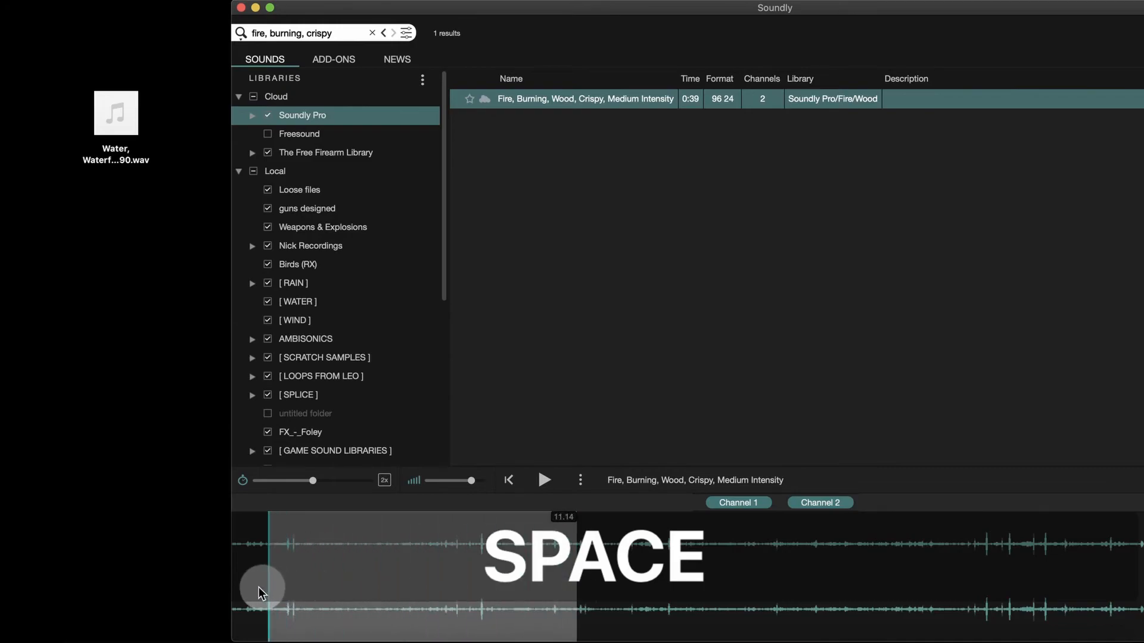
left_click(732, 516)
left_click(741, 502)
left_click_drag(710, 560, 233, 560)
left_click_drag(302, 560, 133, 342)
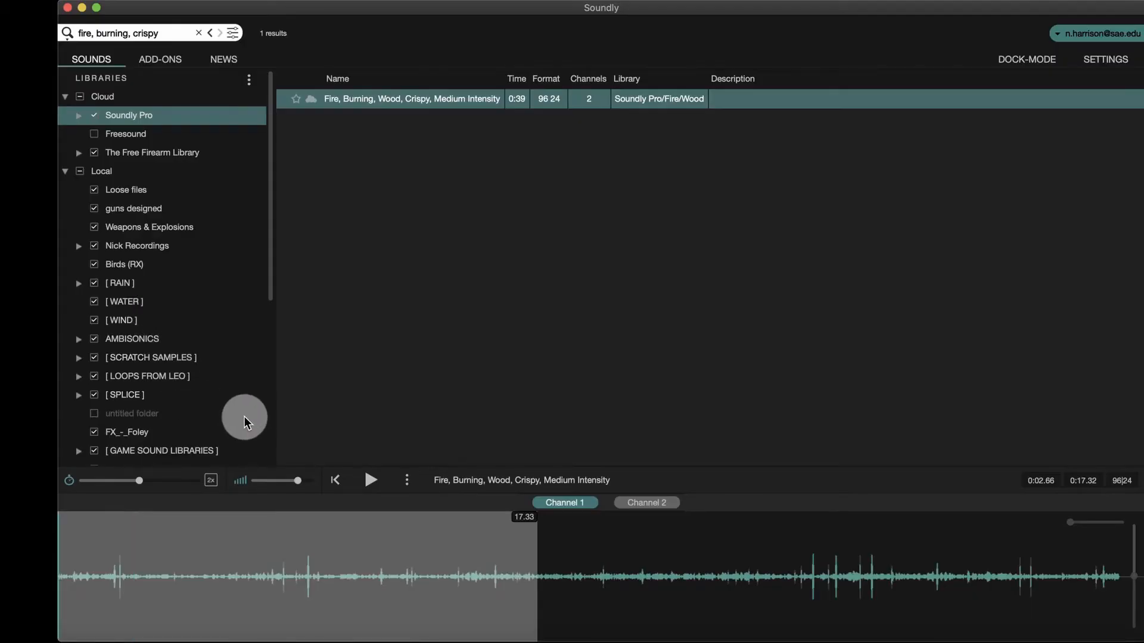
left_click_drag(234, 12, 310, 13)
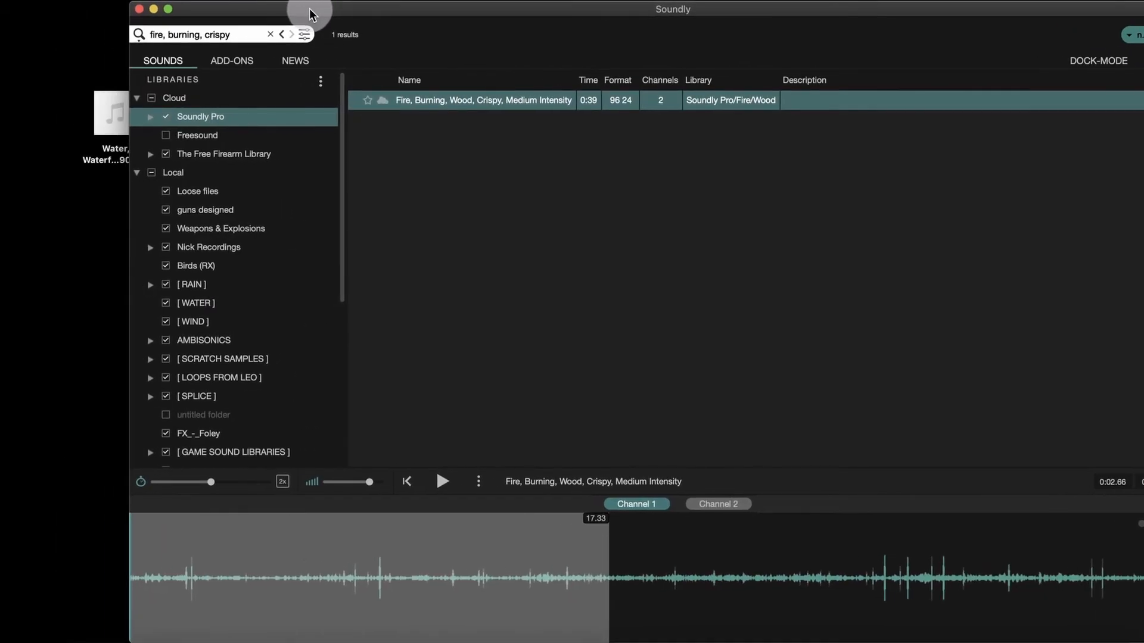
Search for "gunnadah" and preview the "SOUNDSCAPE Nature near Gunnadah" and "Atmos - Gunnadah" sounds
left_click_drag(231, 34, 126, 23)
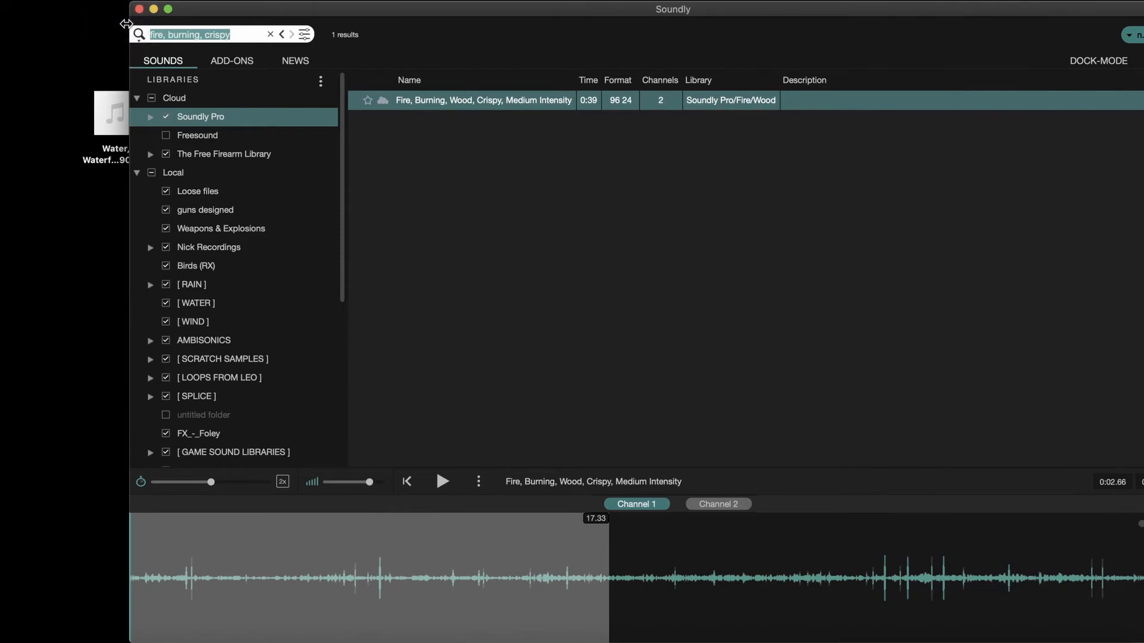
type("gunnadah")
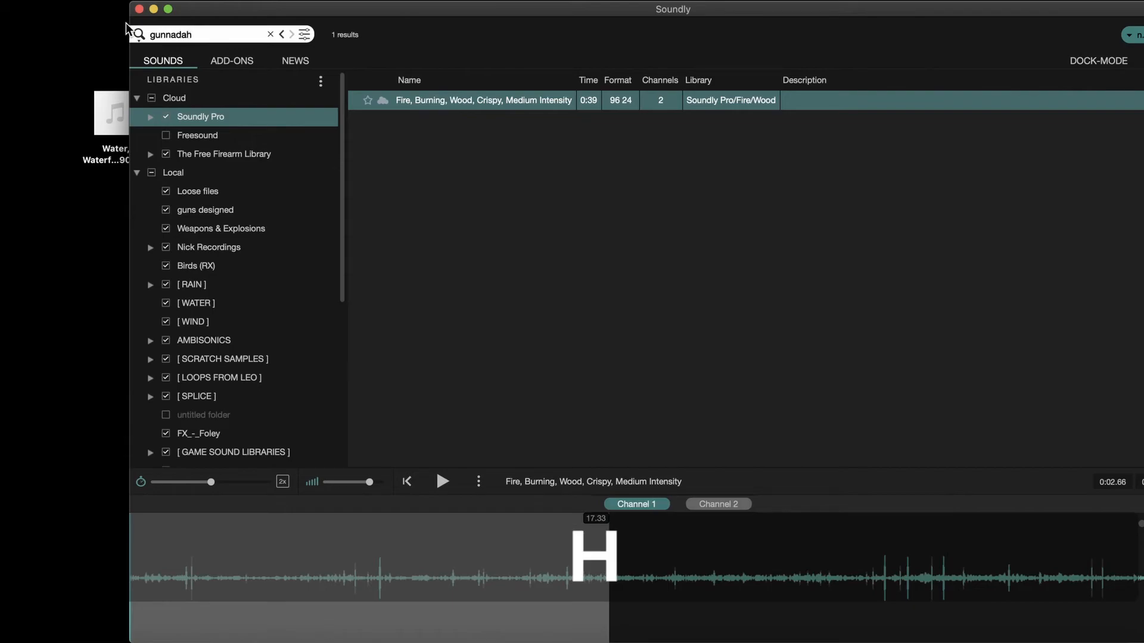
key("Return")
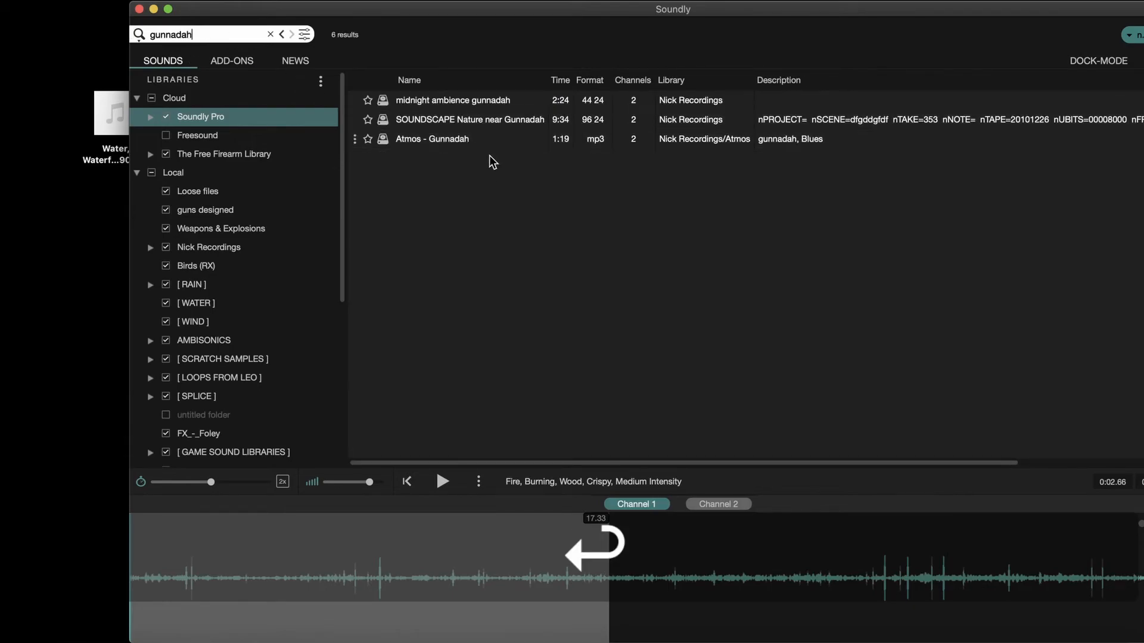
left_click(486, 119)
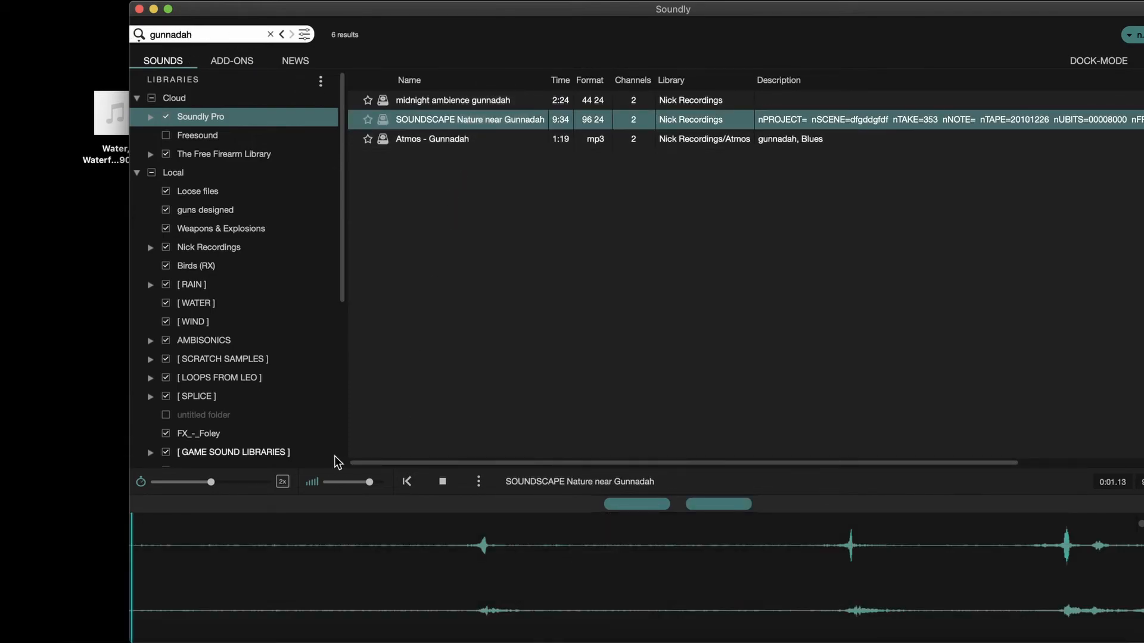
left_click(428, 141)
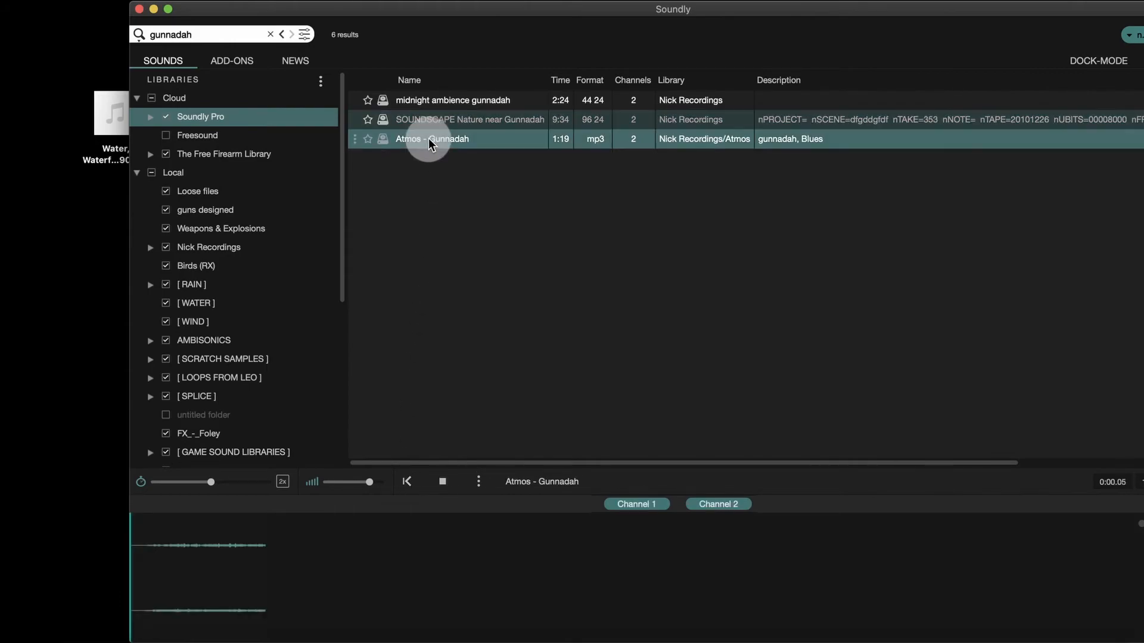
Keep only Channel 1 of "Atmos - Gunnadah" and export a section about 32.5 seconds long to the desktop
left_click(301, 545)
left_click(410, 540)
left_click(634, 505)
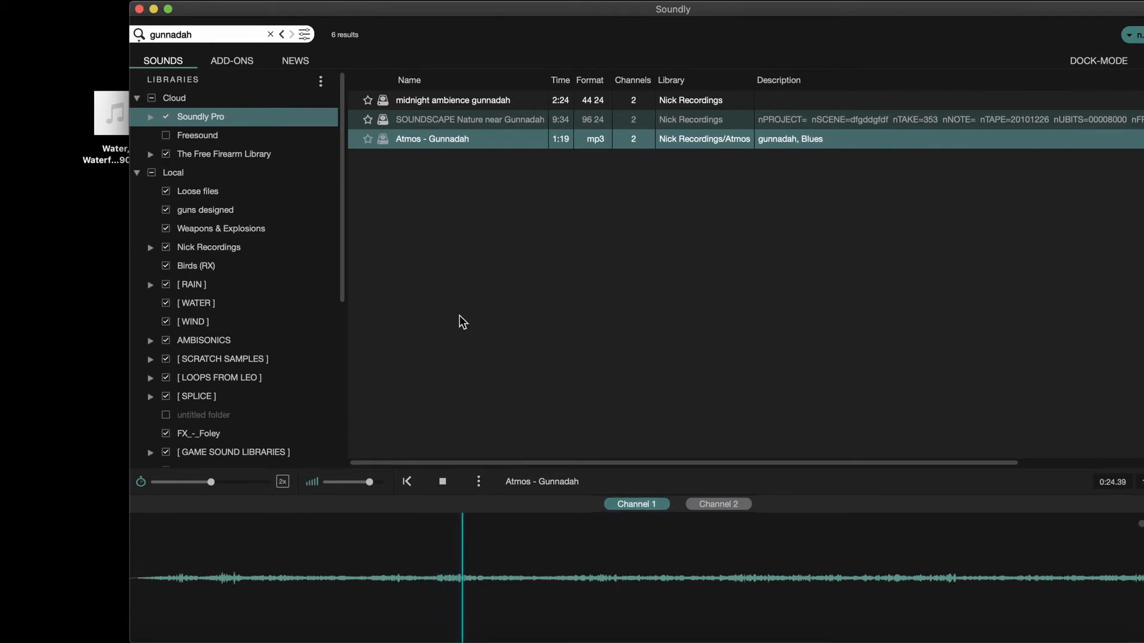
left_click(443, 481)
left_click(481, 592)
left_click_drag(610, 581, 115, 255)
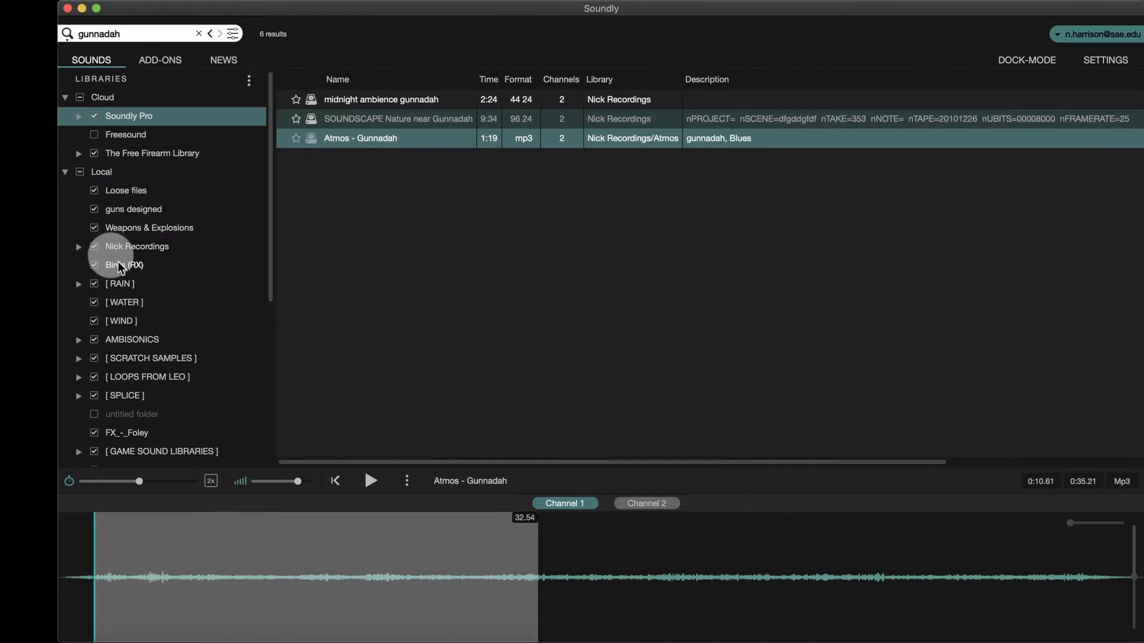
left_click(404, 183)
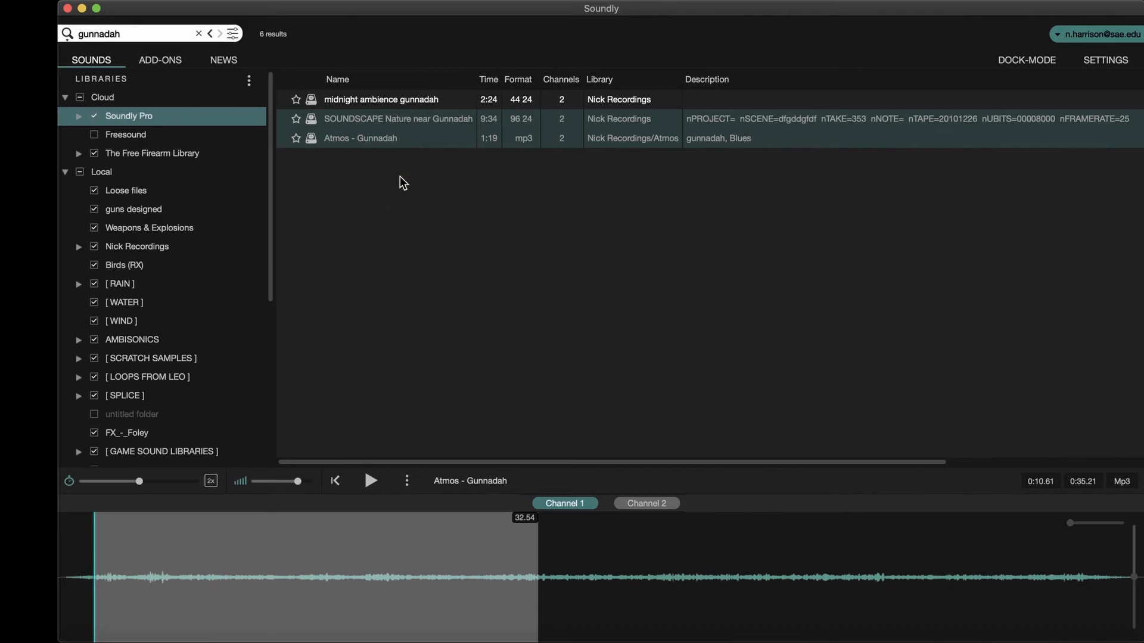
Search the sound library for "weather, wind in leaves"
left_click(53, 24)
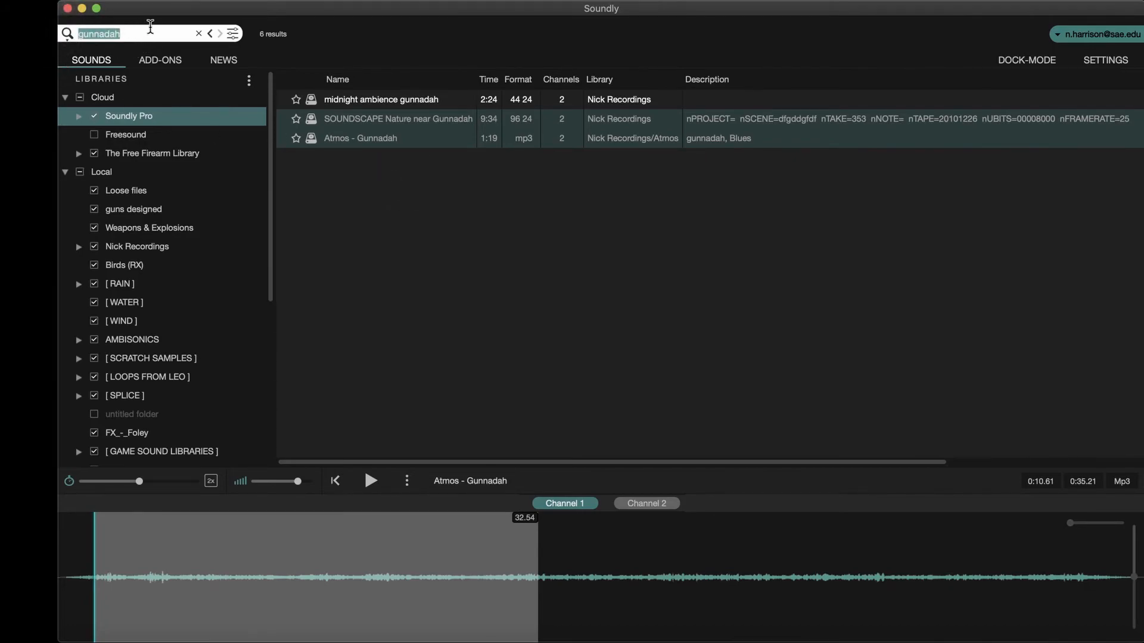
type("weather, wind in leave")
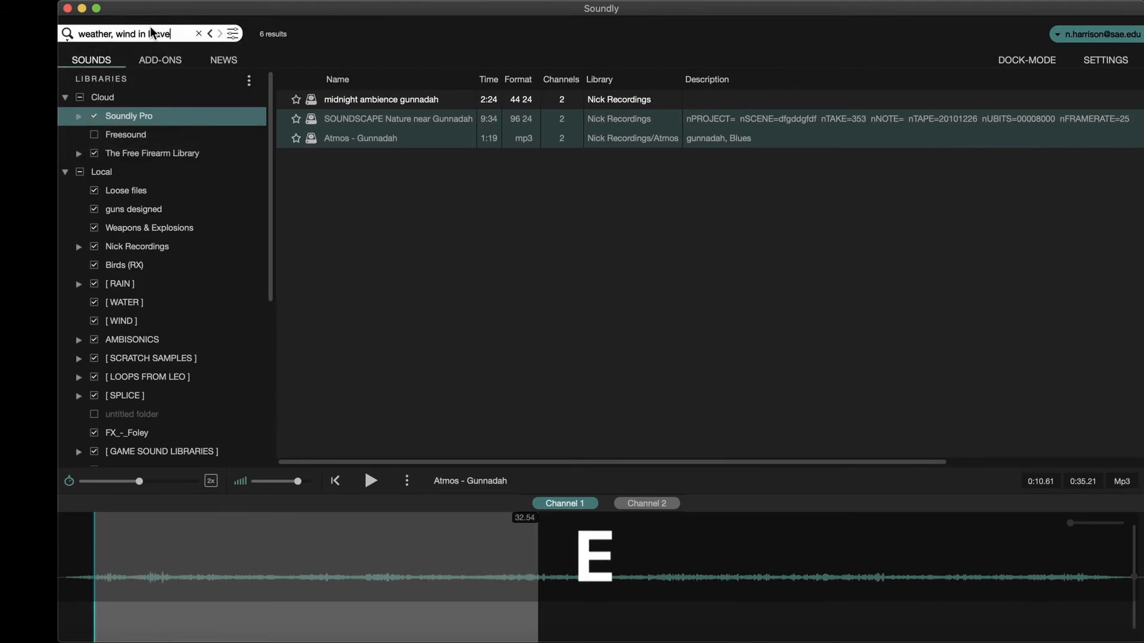
type("s")
key("Return")
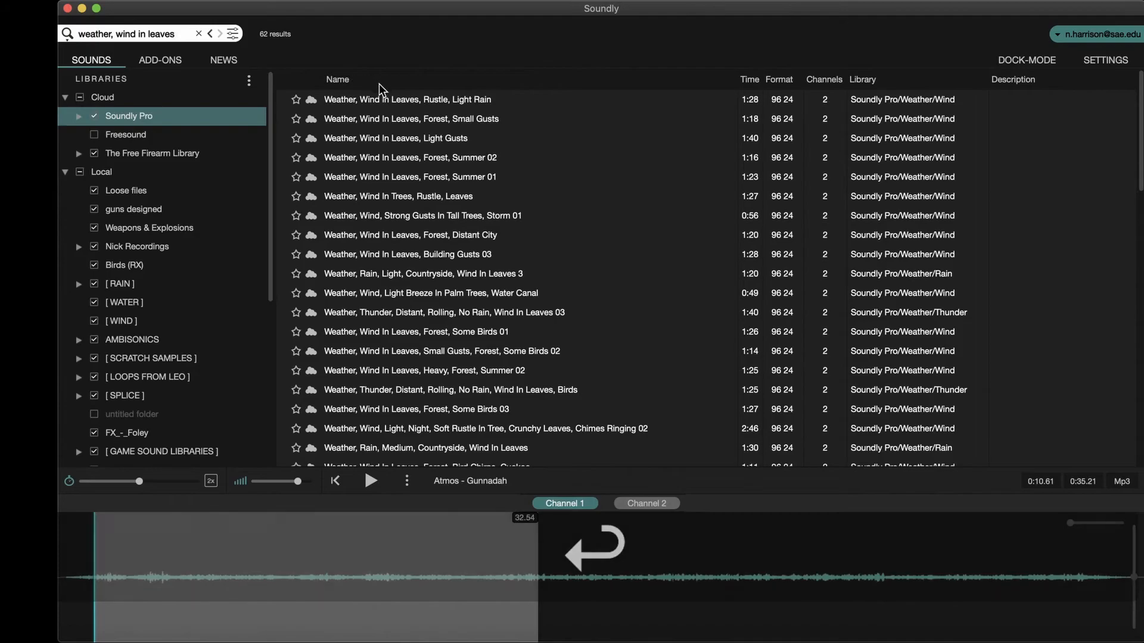
Preview the "Rustle, Light Rain" and "Building Gusts 03" wind-in-leaves sounds, keeping only Channel 1 of "Building Gusts 03"
left_click(398, 100)
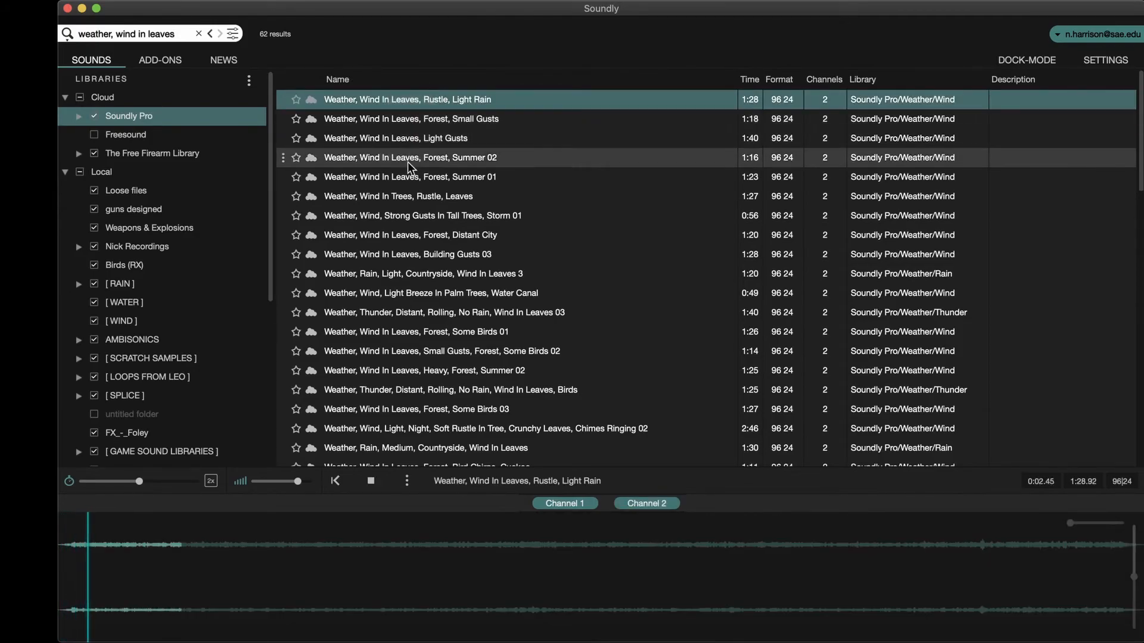
left_click(387, 256)
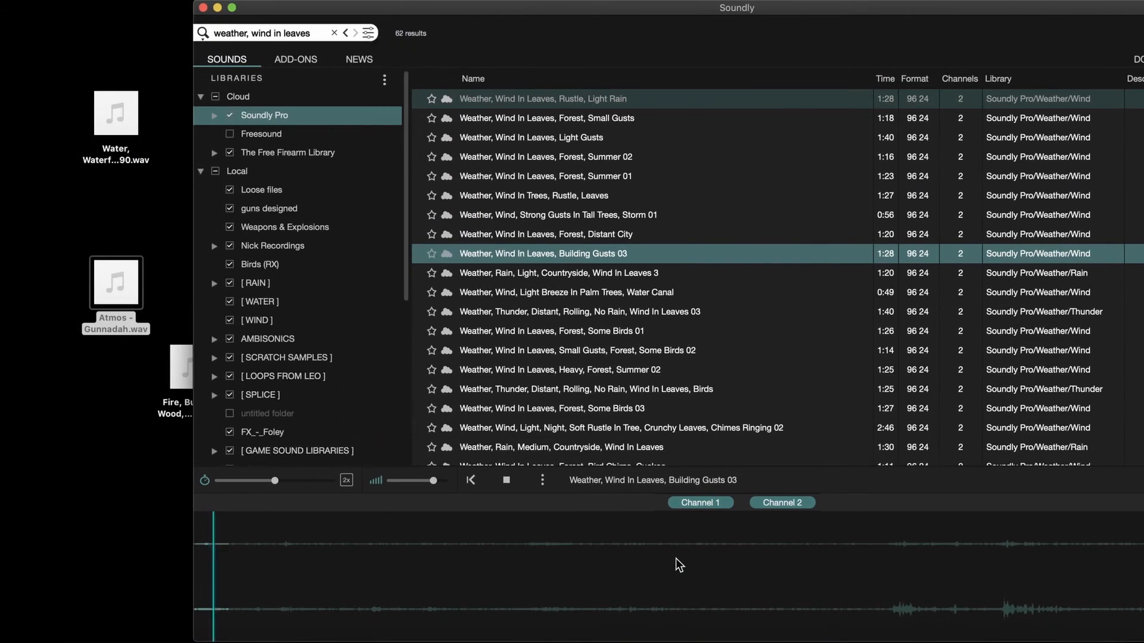
left_click(691, 503)
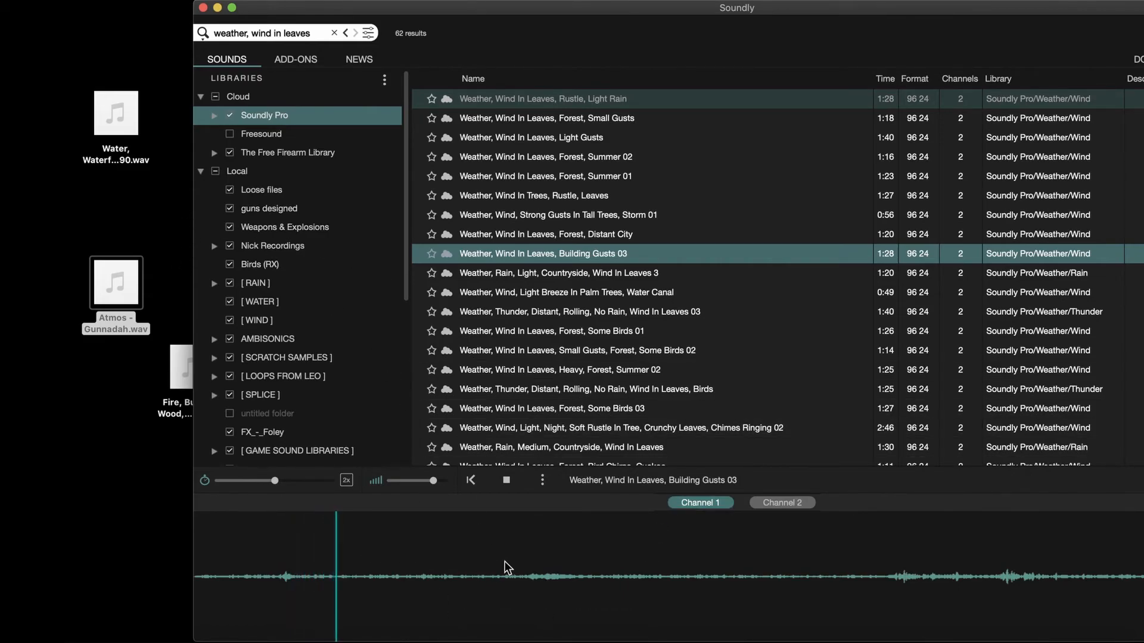
Preview "Building Gusts 03" and export a section about 27.5 seconds long to the desktop
left_click(528, 570)
key("space")
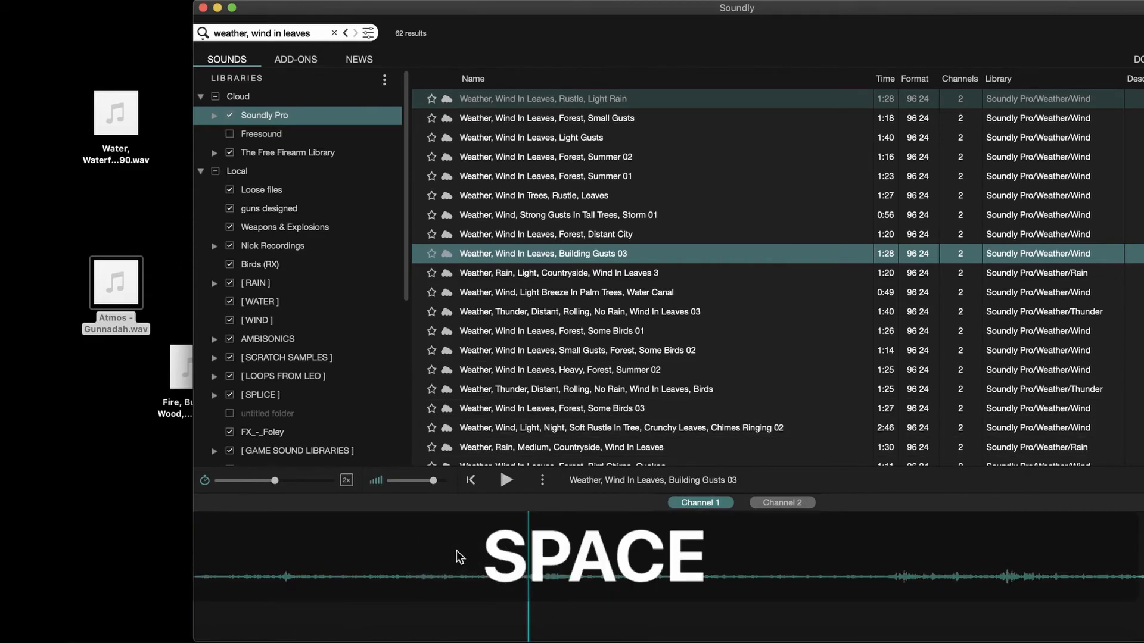
key("space")
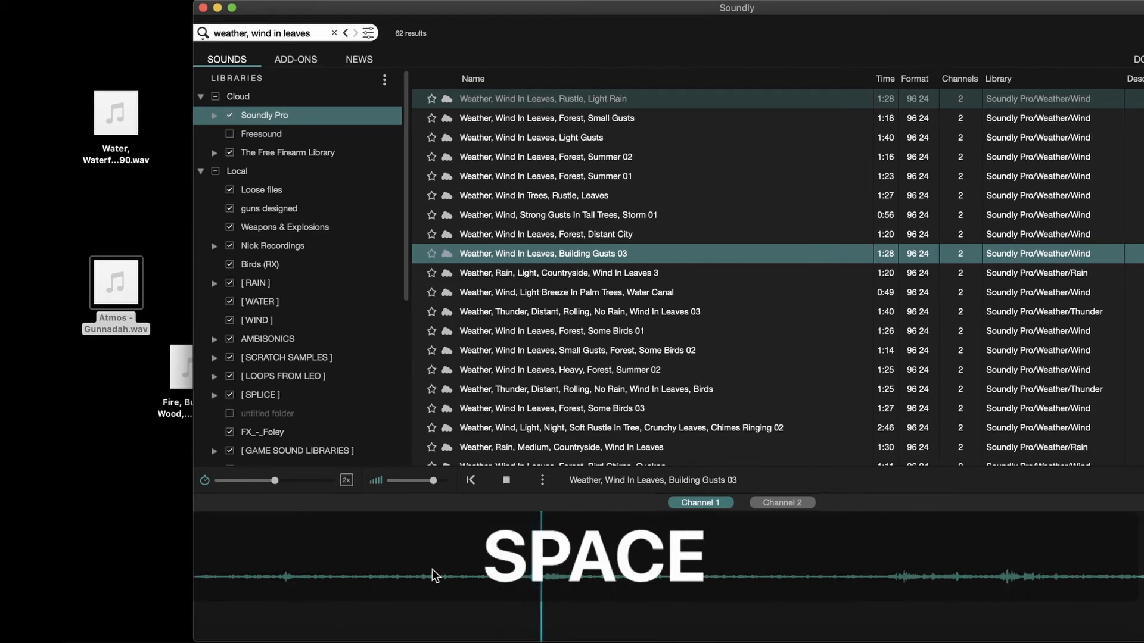
left_click_drag(673, 573, 341, 573)
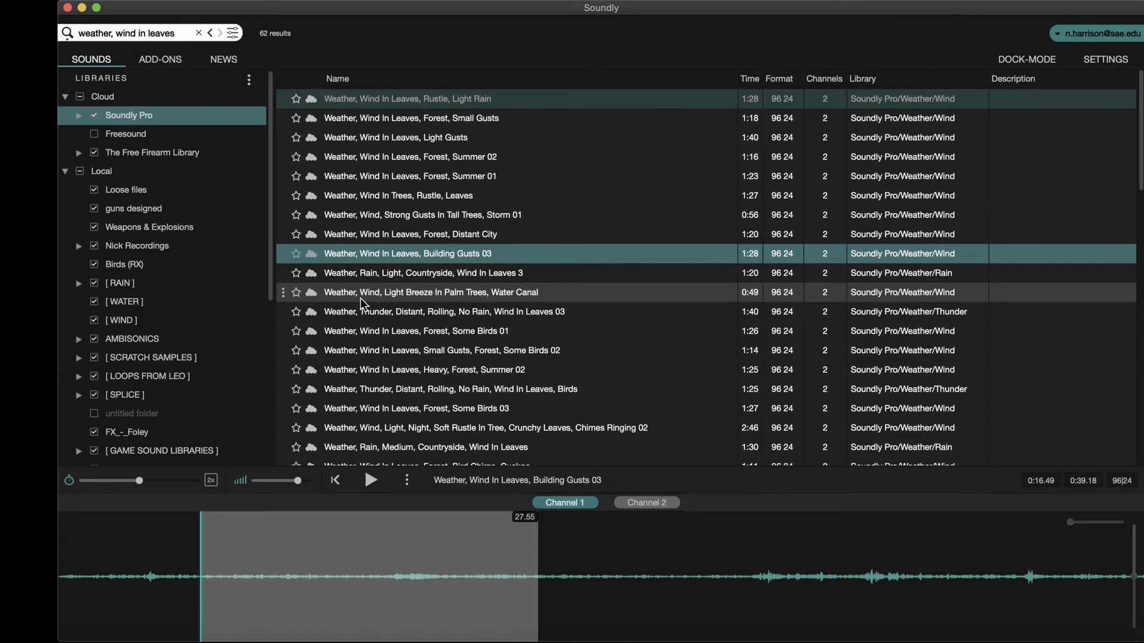
left_click_drag(436, 17, 564, 29)
Search the sound library for "frogs"
left_click(310, 33)
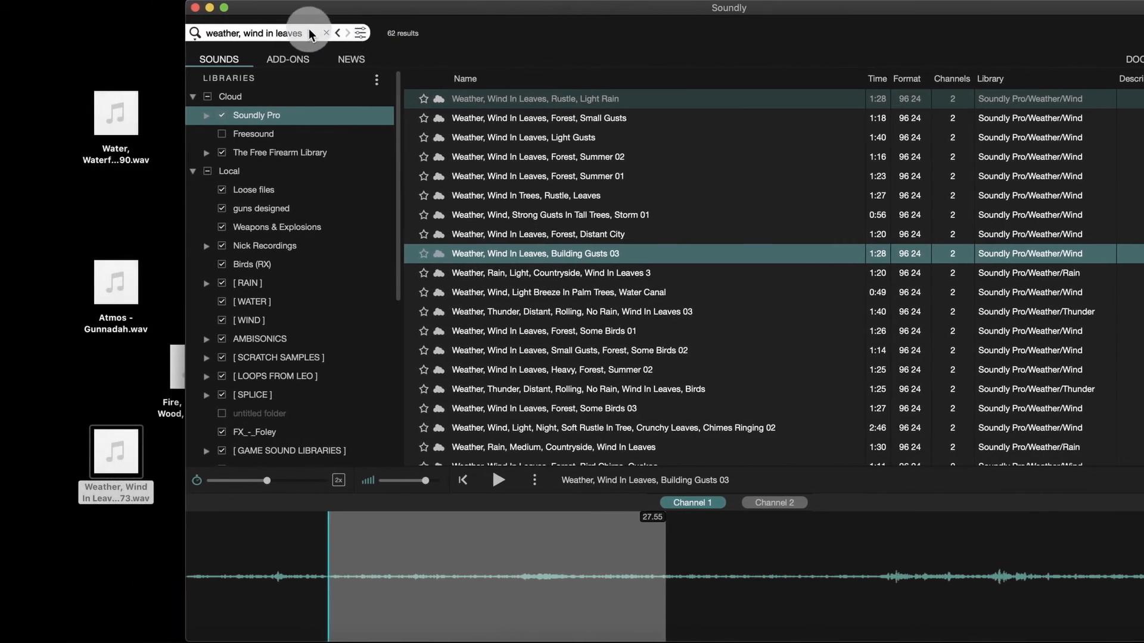
triple_click(266, 33)
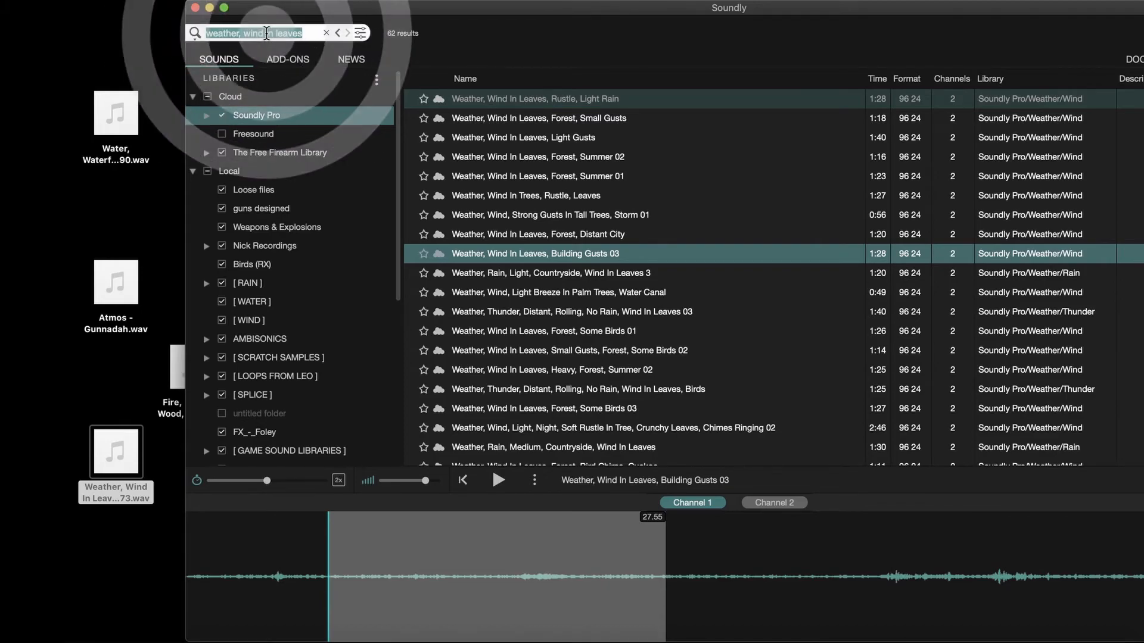
type("frog")
key("BackSpace")
key("BackSpace")
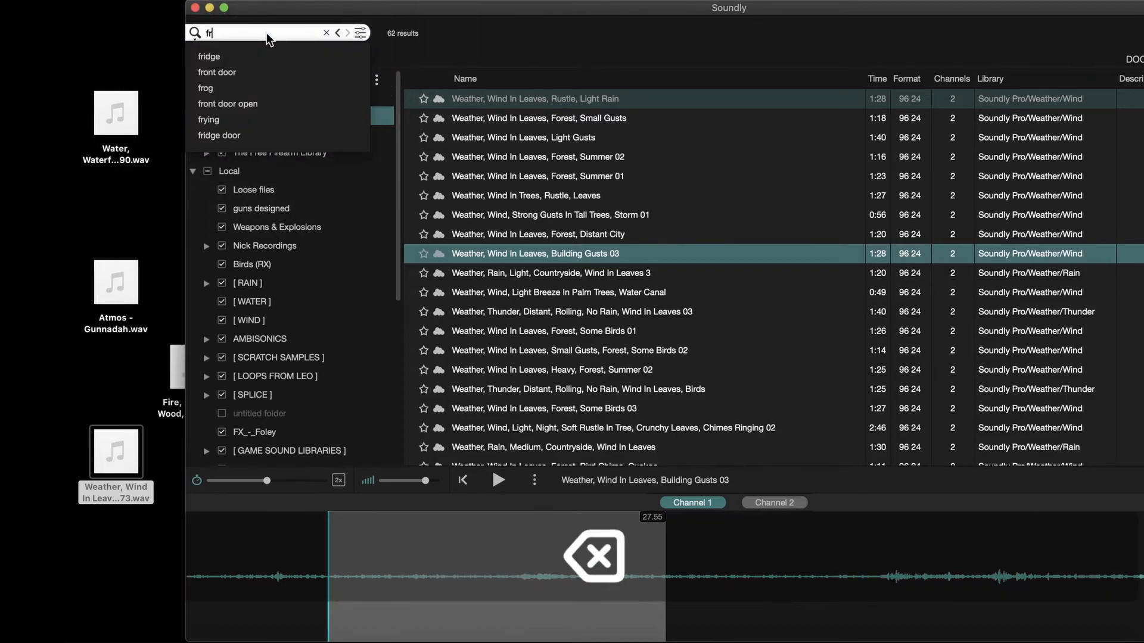
type("og")
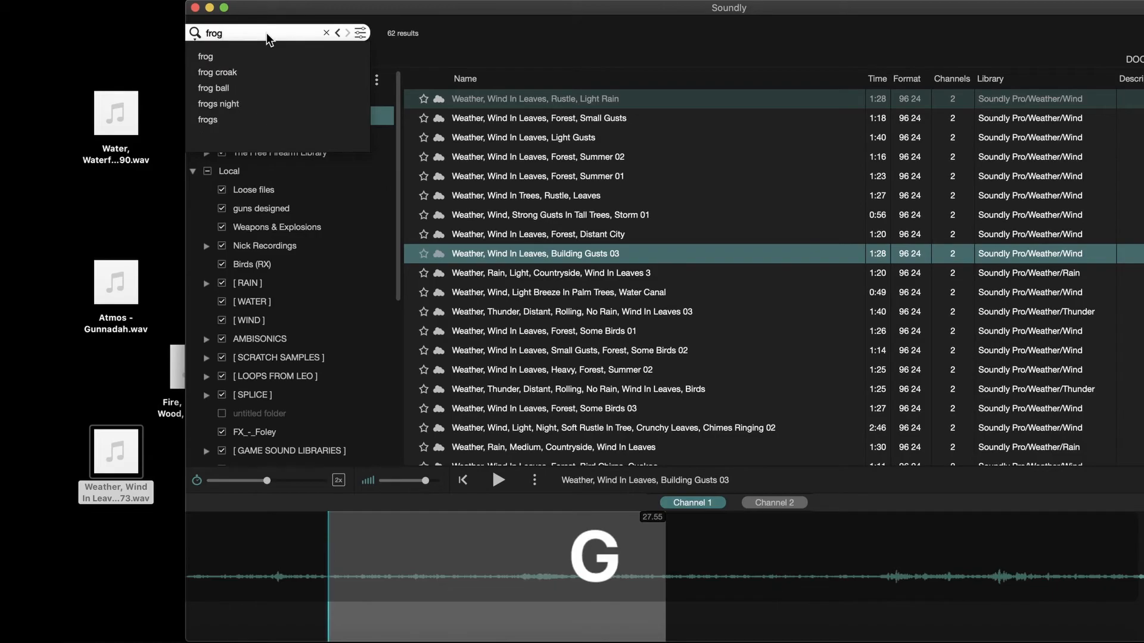
type("s")
key("Return")
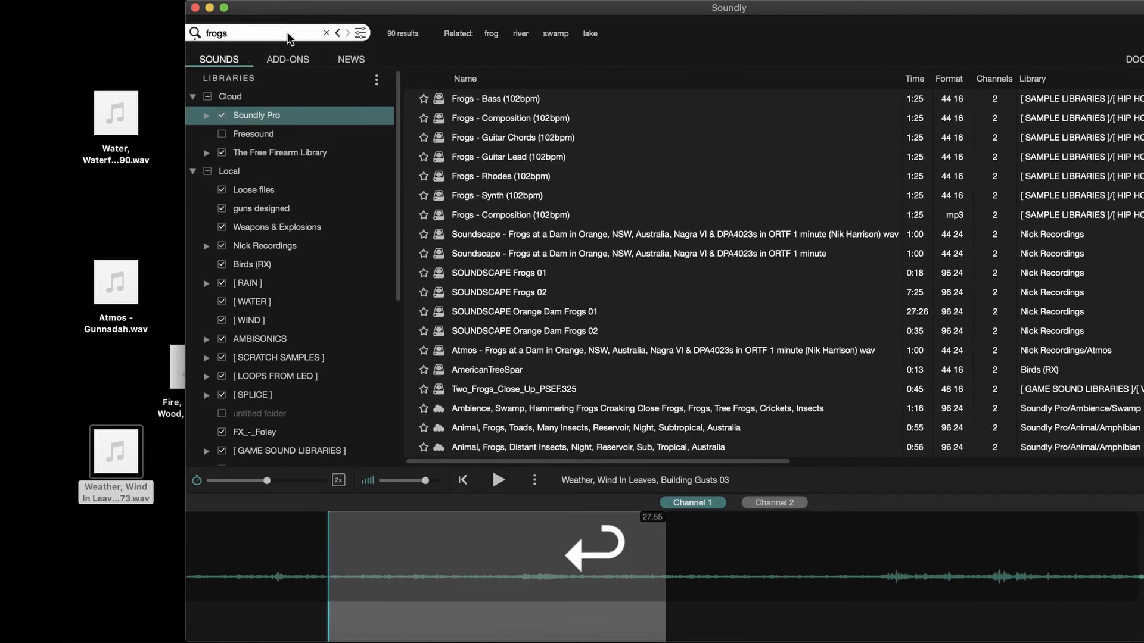
Preview the two "Soundscape - Frogs at a Dam in Orange" sounds and the "Atmos - Frogs at a Dam in Orange" sound
left_click(535, 234)
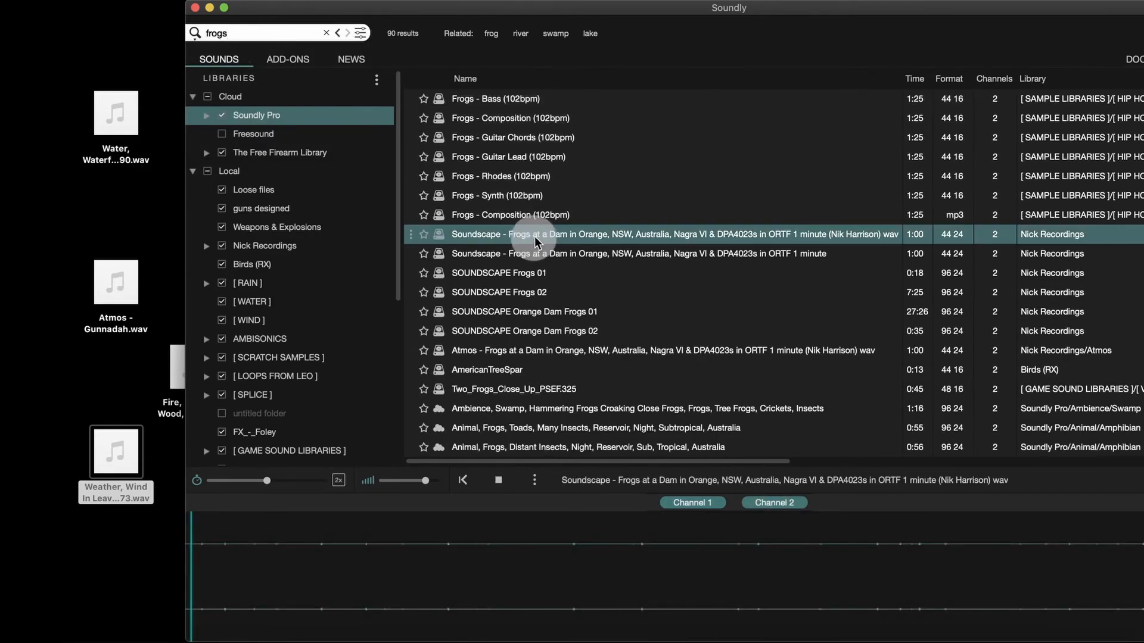
left_click(533, 253)
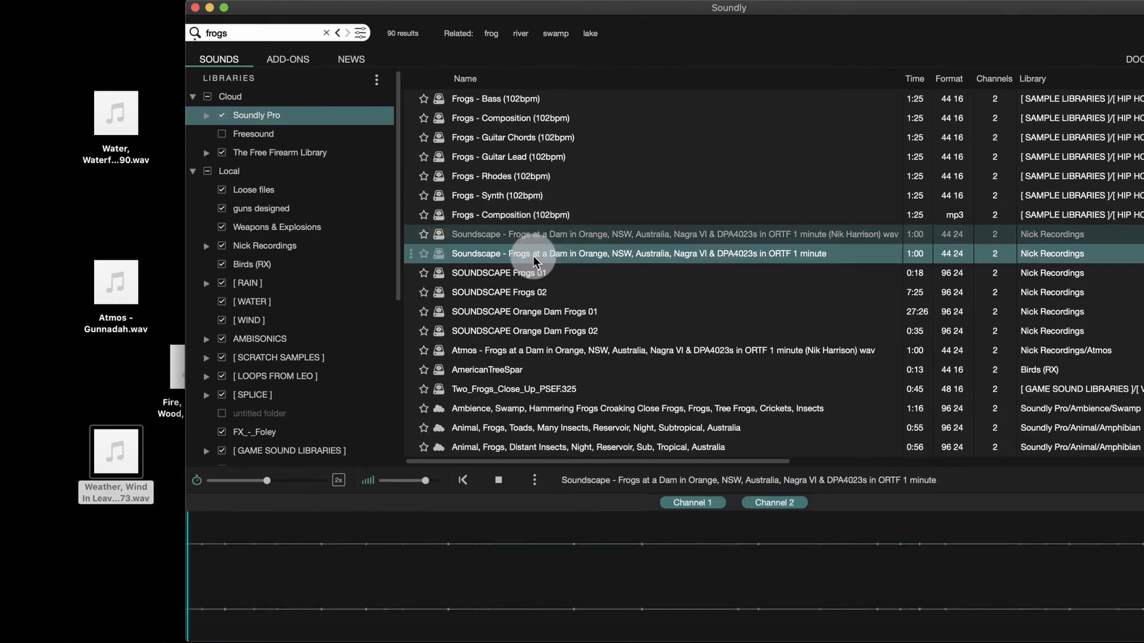
left_click(562, 354)
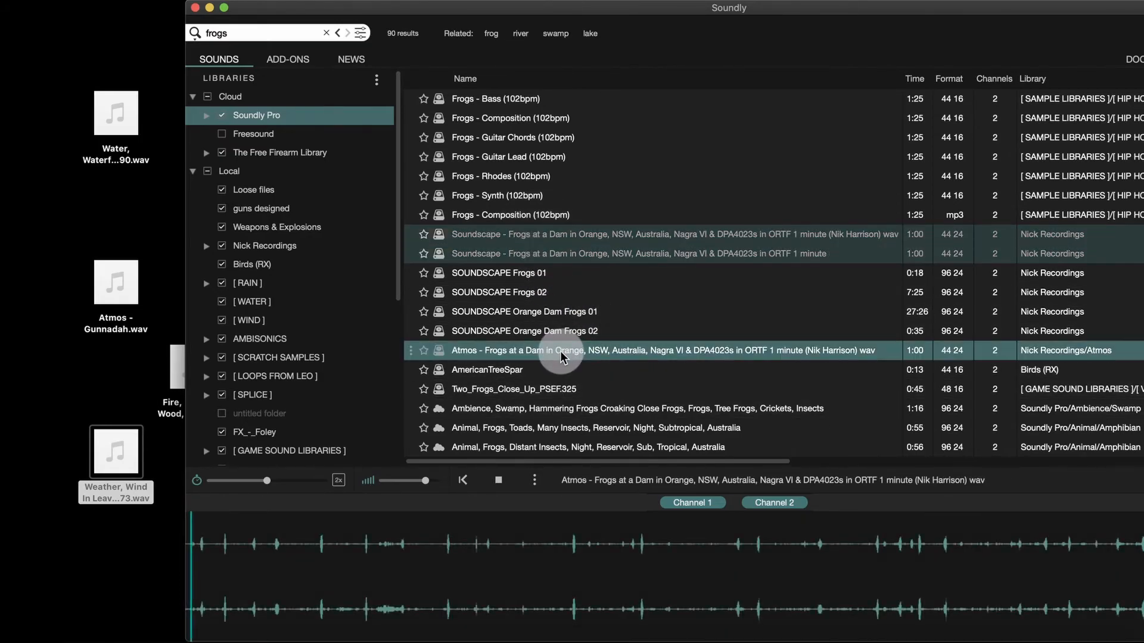
Keep only Channel 1 of "Atmos - Frogs at a Dam in Orange" and export a section about 28 seconds long to the desktop
left_click(687, 504)
left_click(499, 480)
left_click(599, 545)
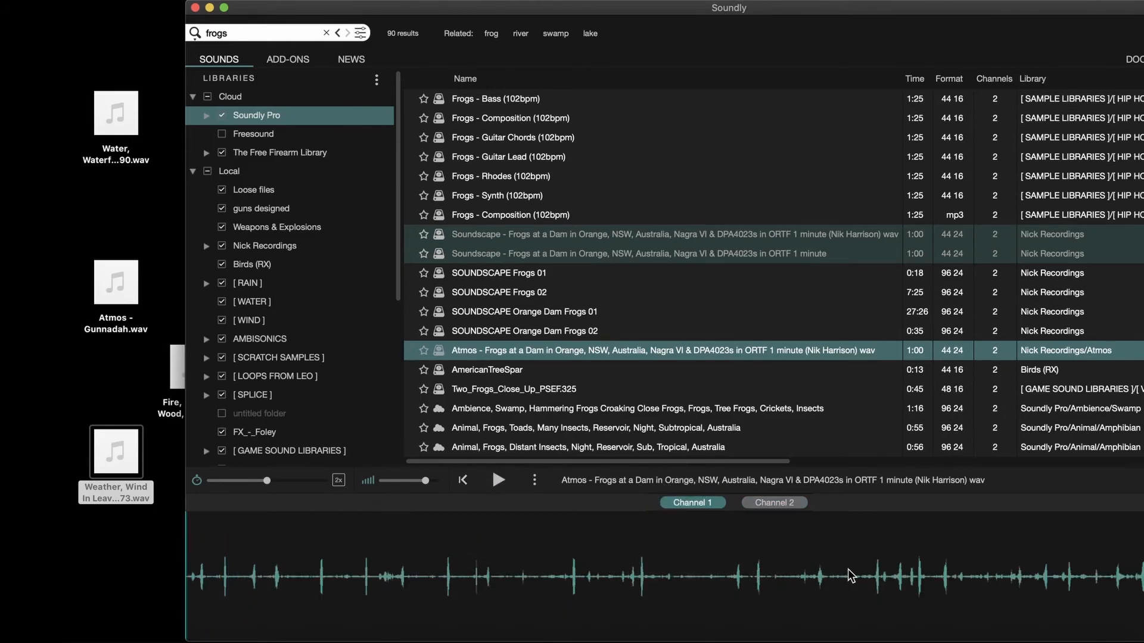
left_click_drag(689, 575, 114, 598)
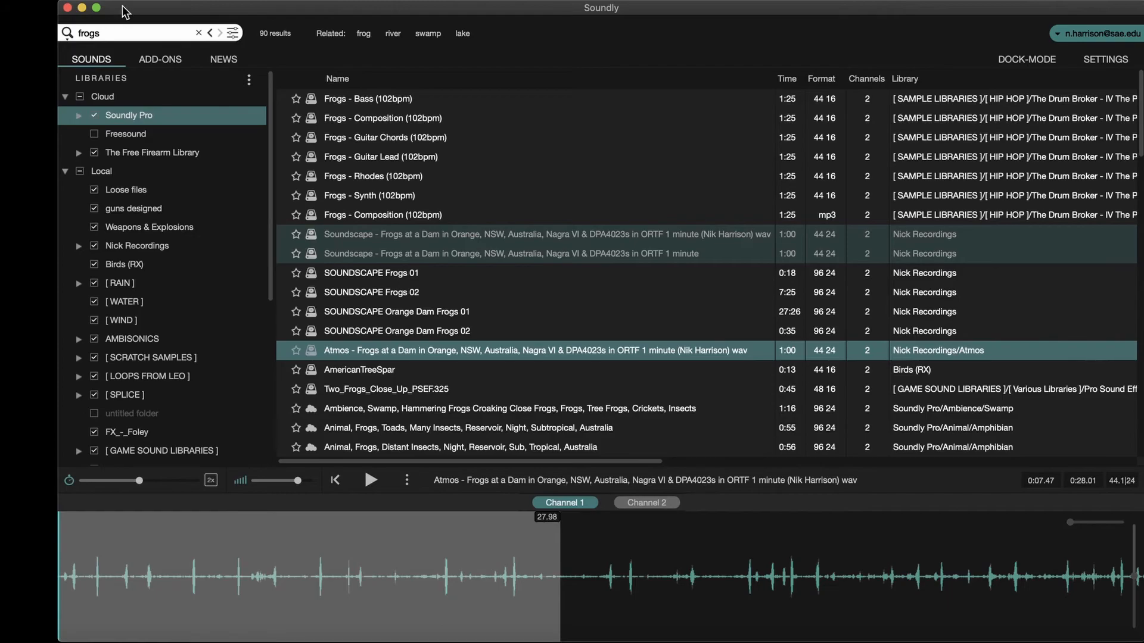
Quit Soundly and line up the five exported audio files in one column on the desktop
left_click(99, 0)
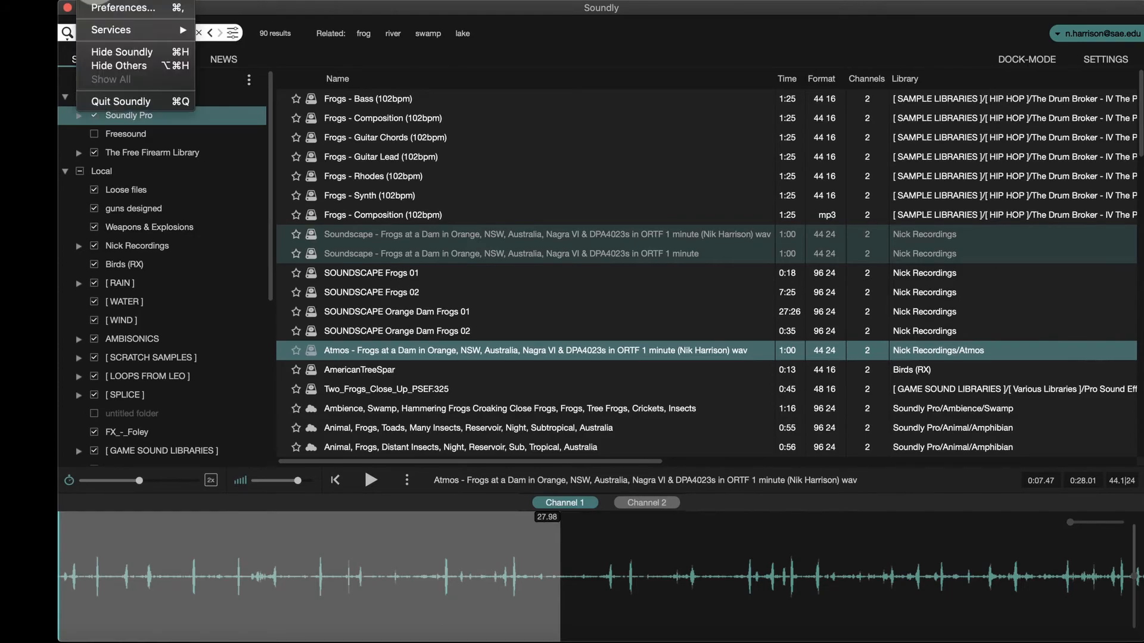
left_click(131, 102)
left_click(248, 319)
left_click_drag(186, 348, 117, 344)
left_click(749, 468)
left_click_drag(127, 112, 120, 188)
left_click(245, 144)
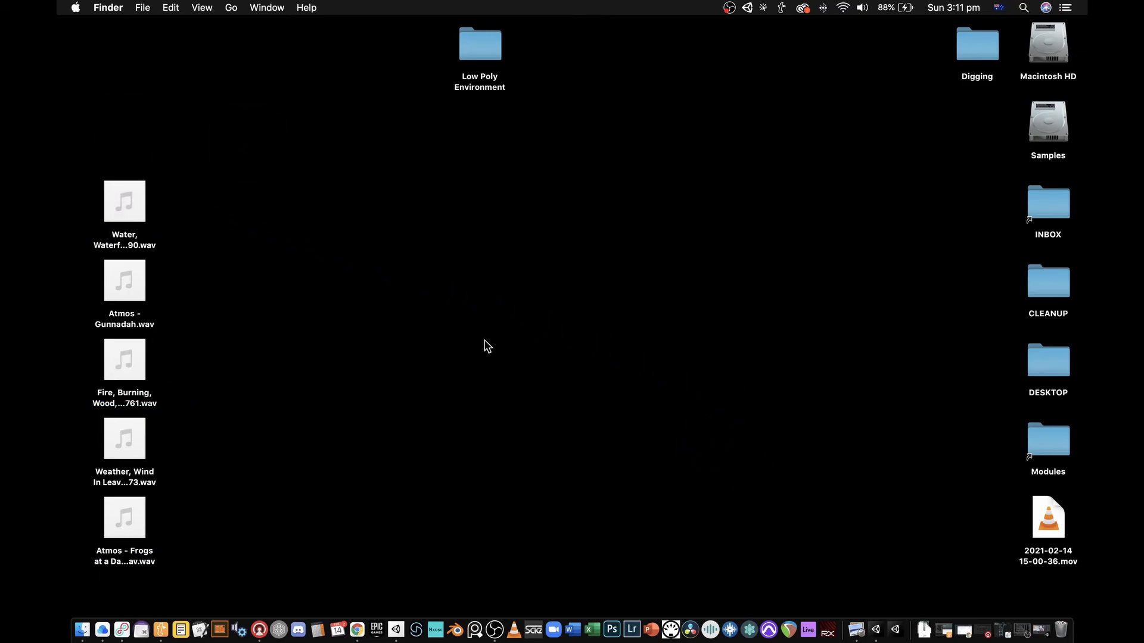
Switch to Unity, place its window beside the desktop audio files, select all five files and pull the scene view back from the waterfall
left_click(875, 630)
left_click_drag(256, 22, 468, 23)
left_click_drag(150, 144, 99, 569)
left_click_drag(119, 180, 462, 232)
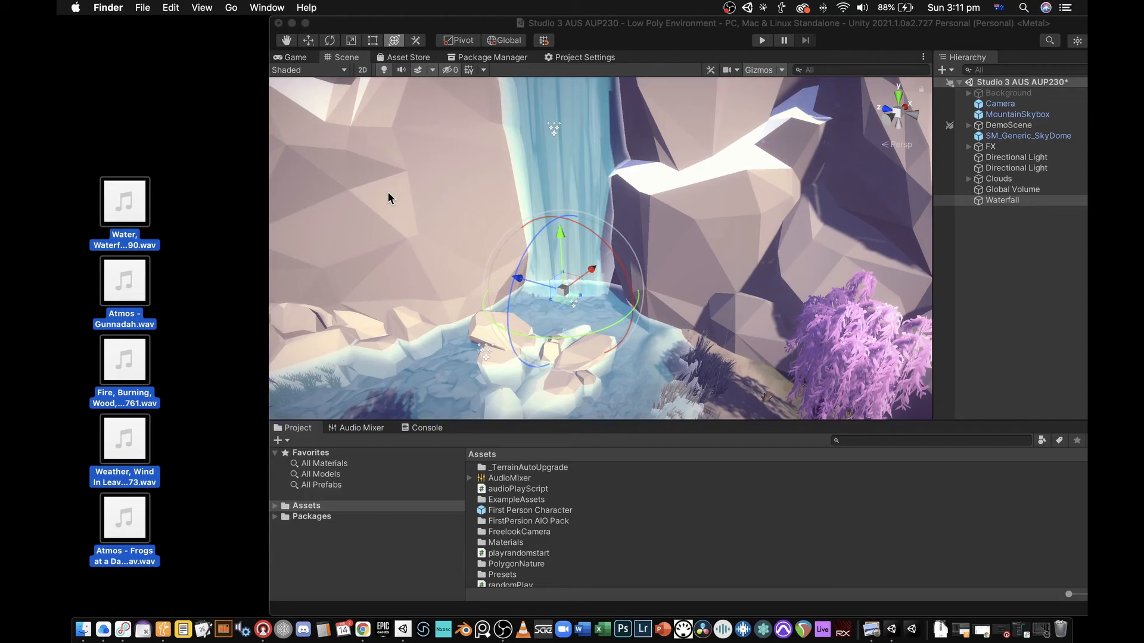
right_click_drag(388, 198, 457, 200)
key("s")
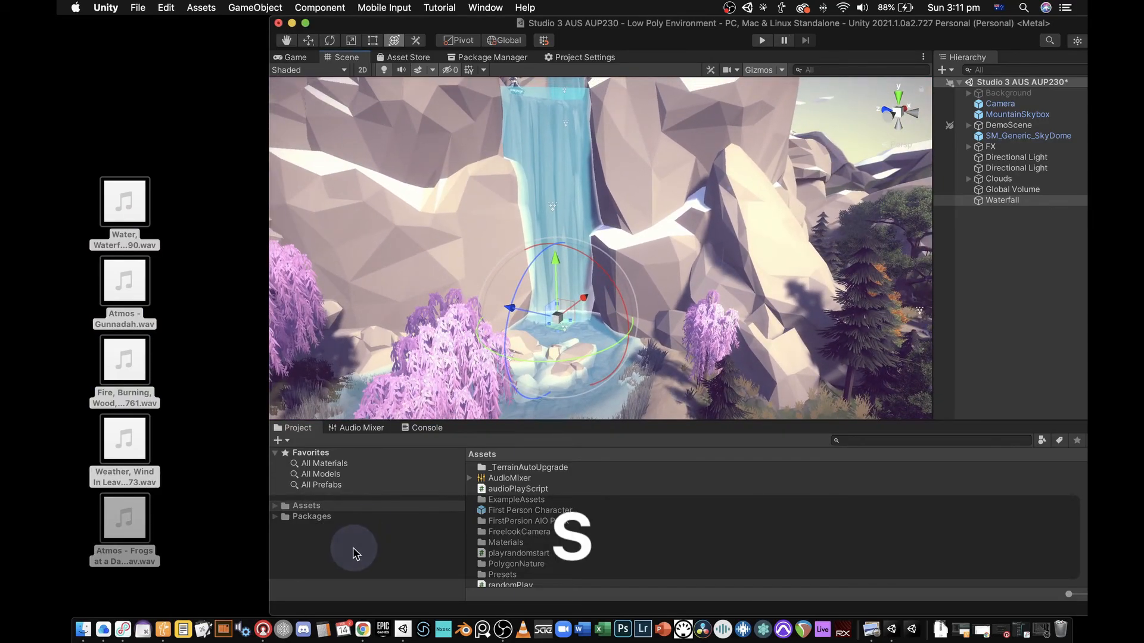
Expand the project's Assets folder and look through its subfolders
left_click(275, 506)
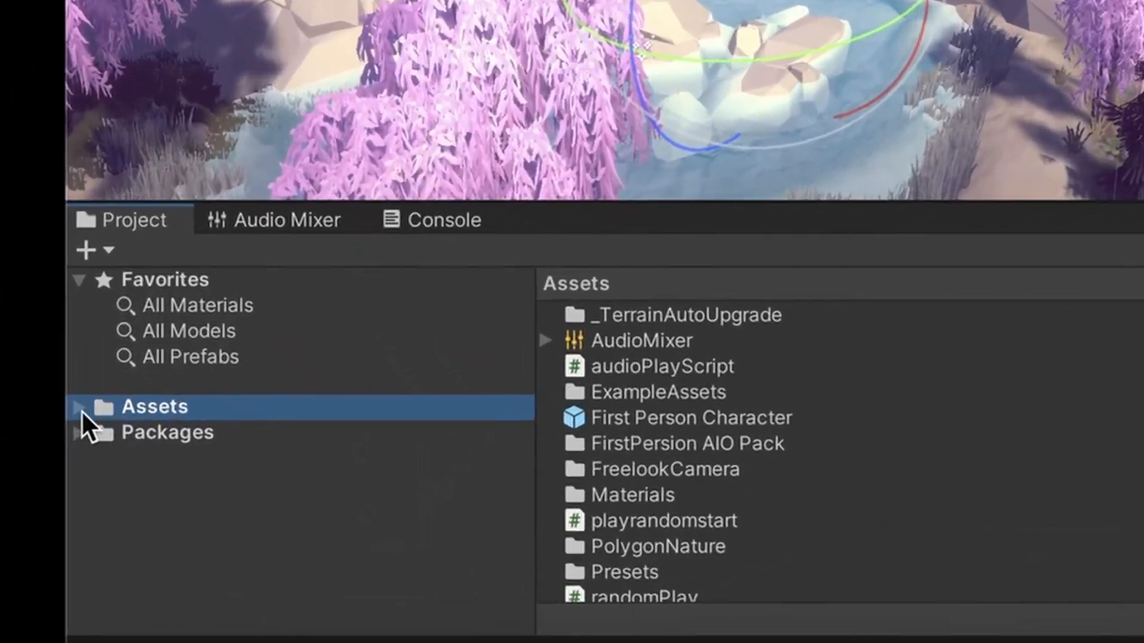
left_click(79, 409)
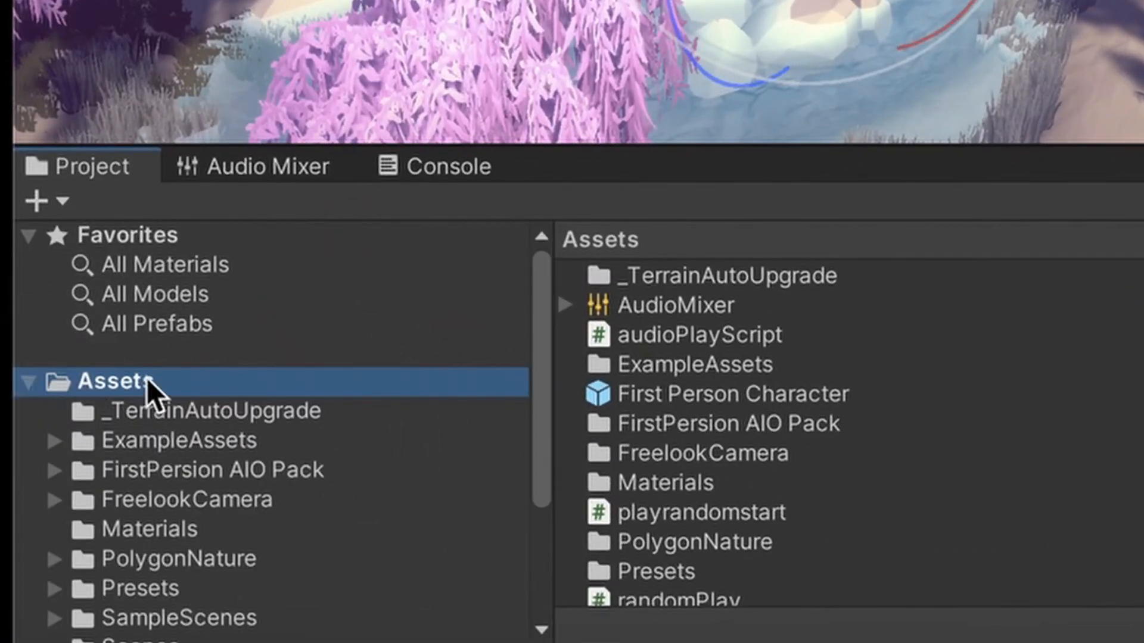
scroll(242, 417, "down", 1)
scroll(216, 378, "down", 2)
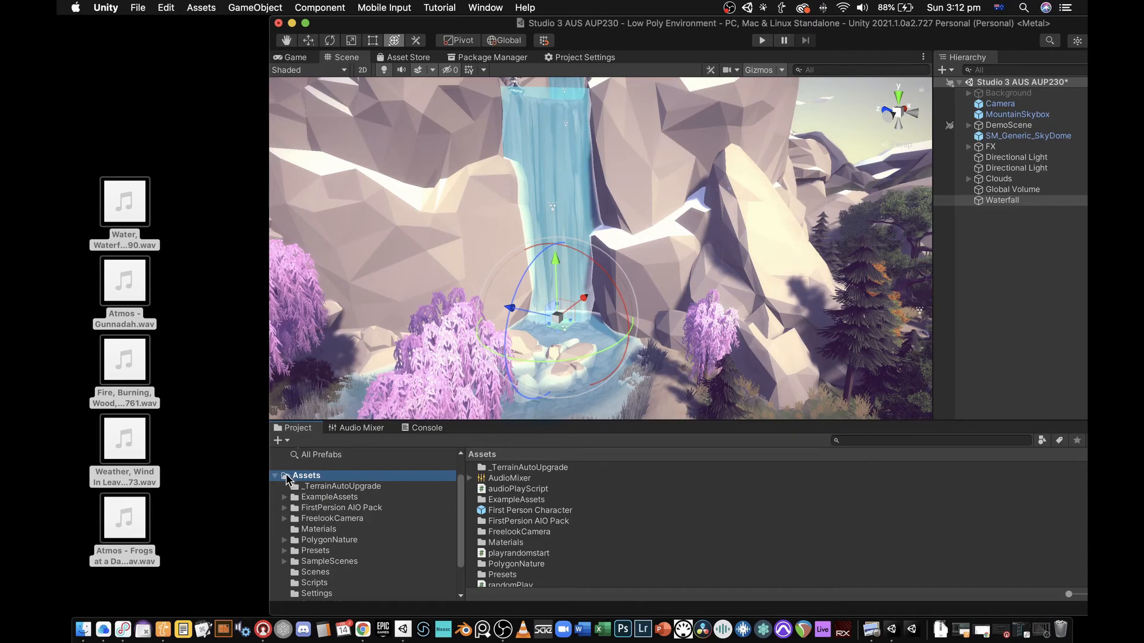
Inspect the Assets folder inside the Low Poly Environment folder in Finder, close that folder and return to Unity
left_click_drag(394, 27, 453, 167)
left_click(544, 65)
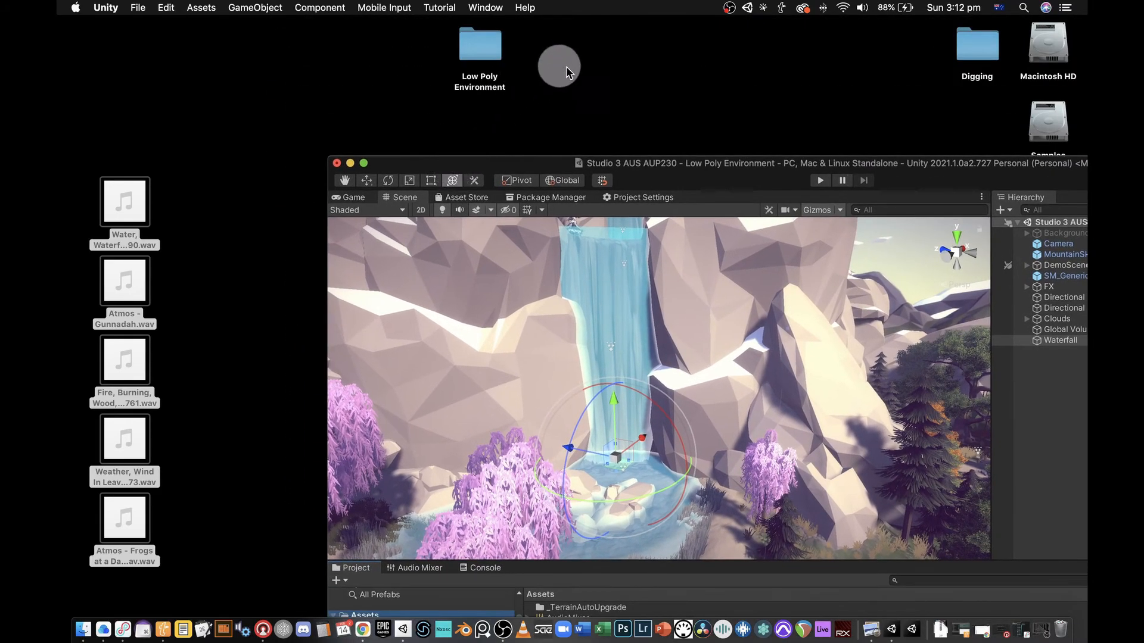
double_click(480, 47)
left_click_drag(475, 43, 323, 97)
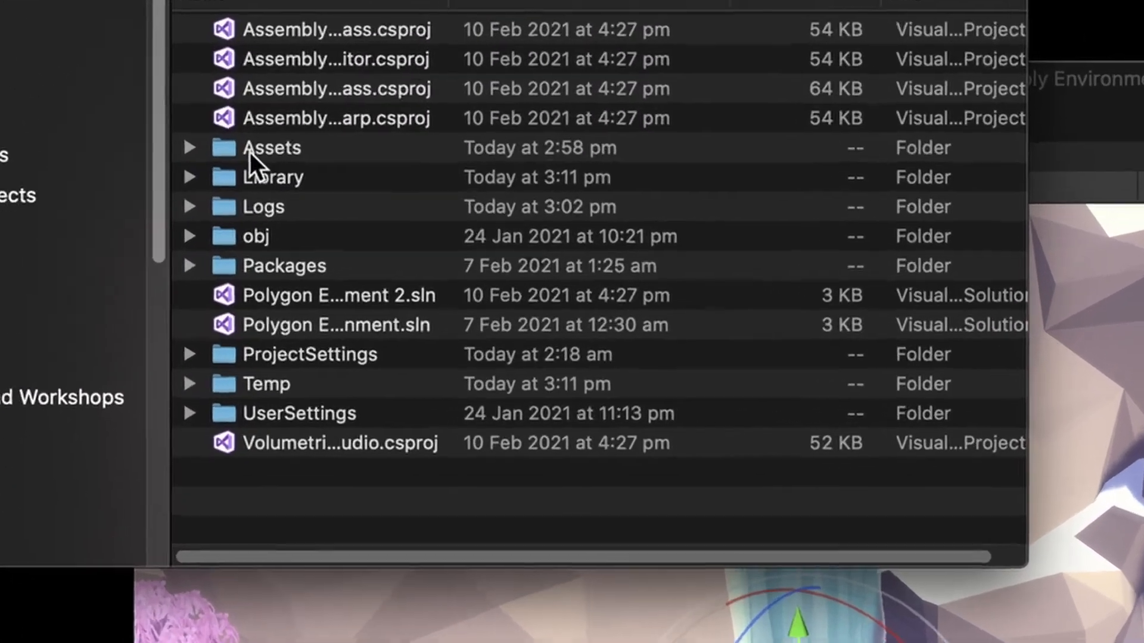
left_click(347, 194)
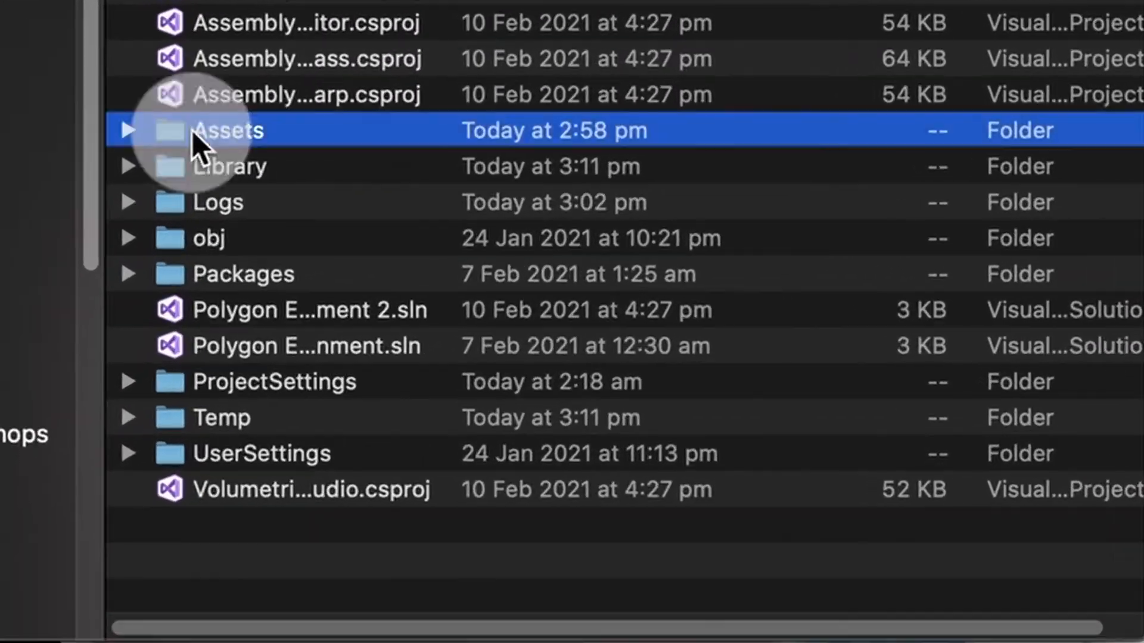
left_click(127, 130)
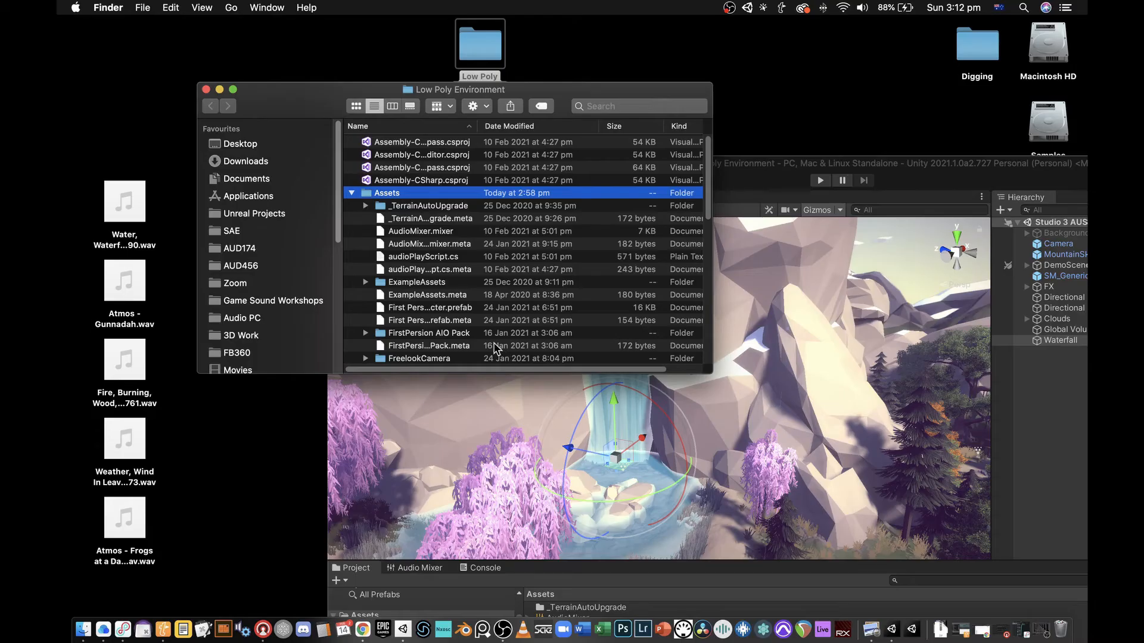
left_click(207, 89)
left_click_drag(455, 162, 433, 24)
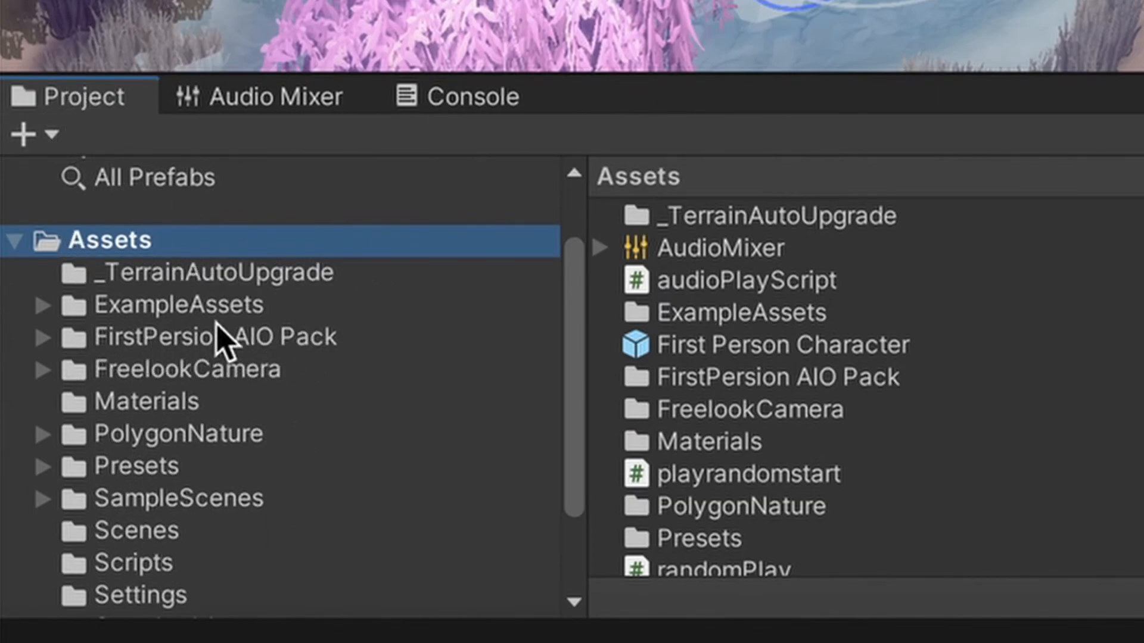
Create a new folder named "Sounds" in the project's Assets folder
scroll(178, 357, "down", 1)
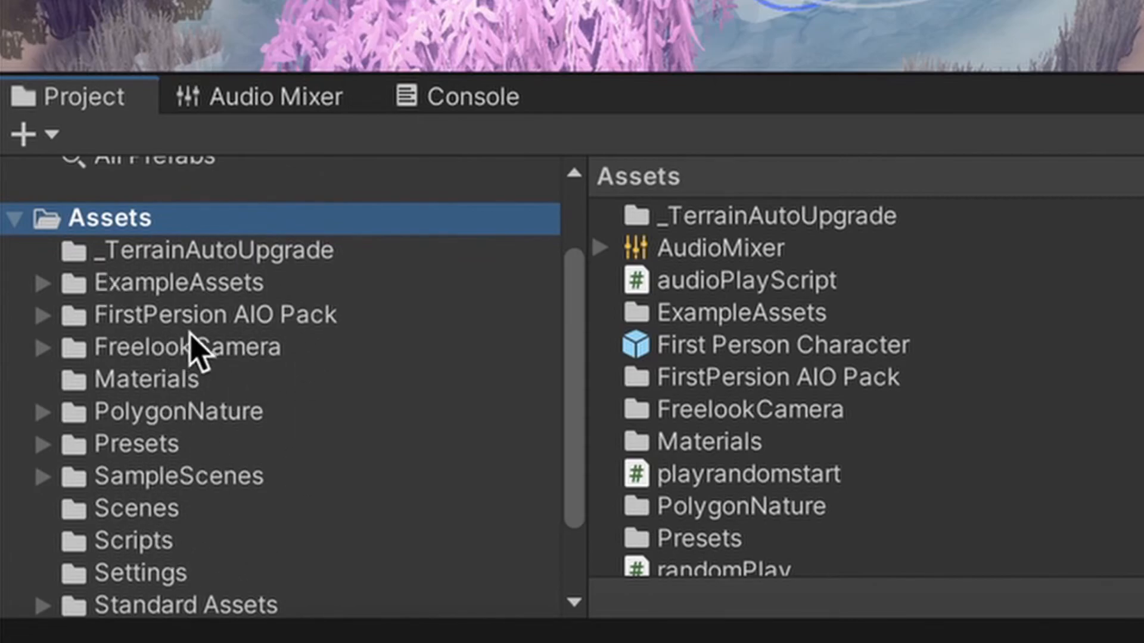
scroll(263, 357, "down", 1)
scroll(184, 343, "down", 2)
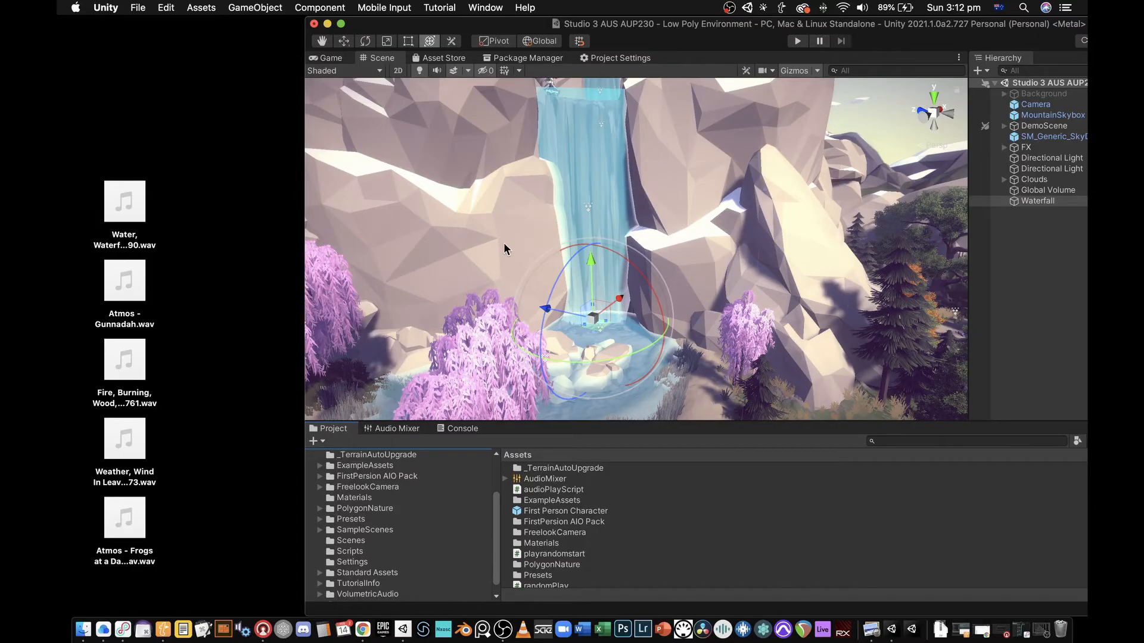
right_click_drag(503, 247, 917, 256)
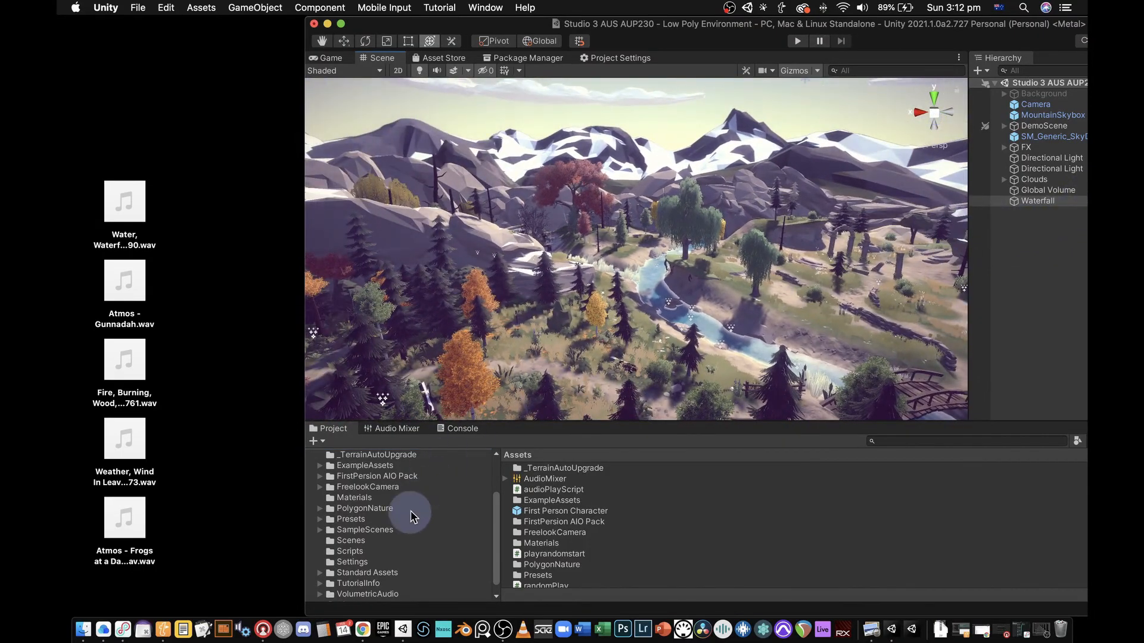
scroll(409, 510, "up", 2)
right_click(348, 512)
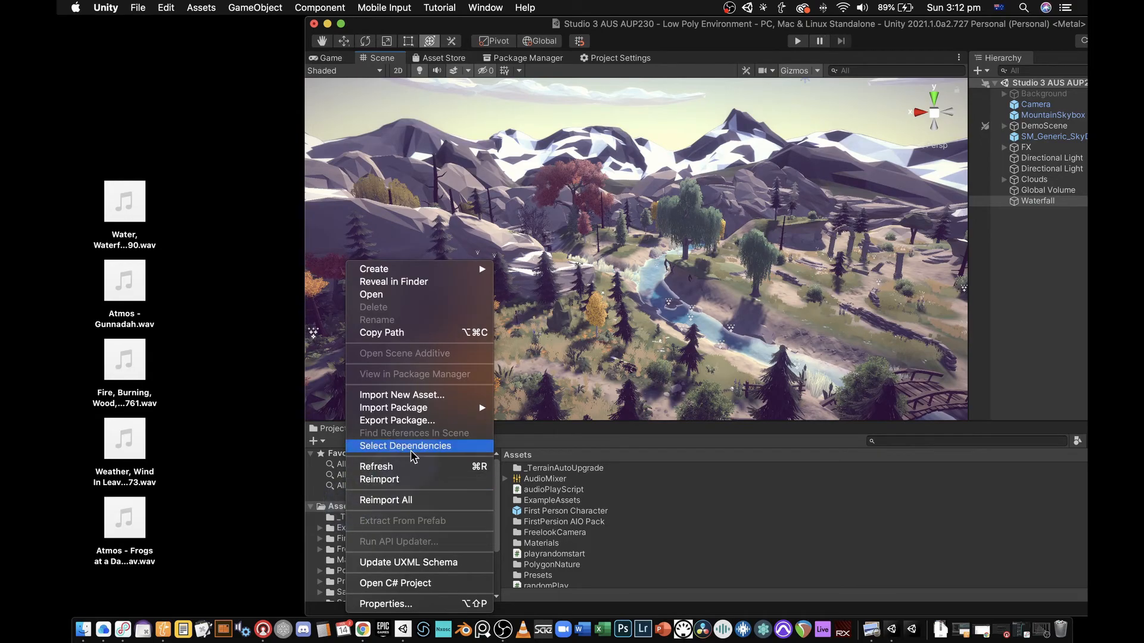
mouse_move(442, 273)
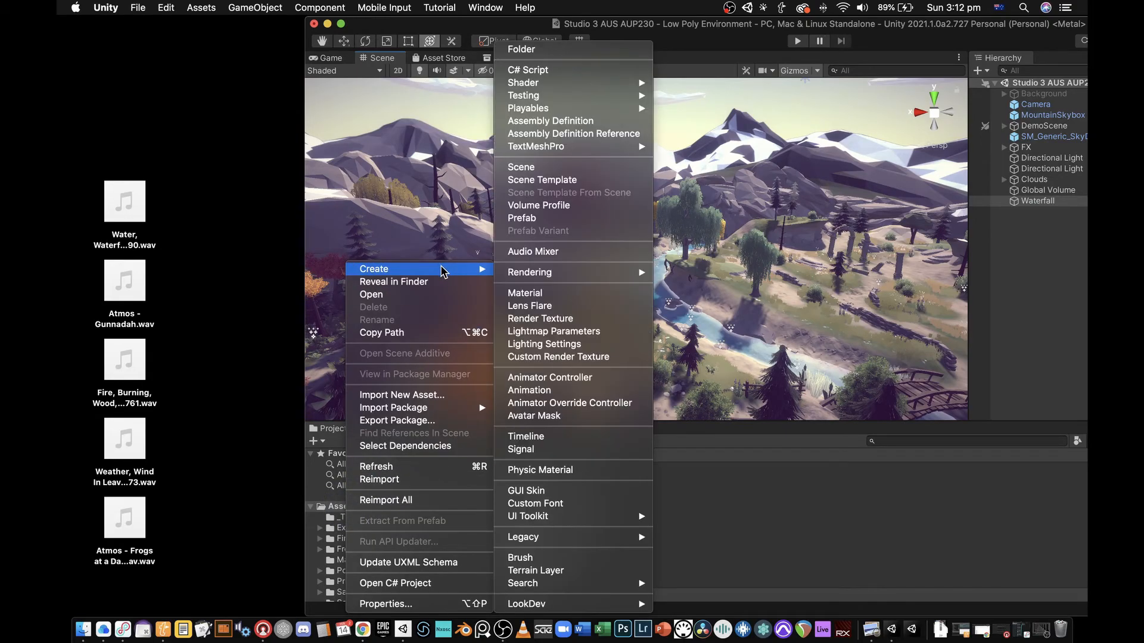
left_click(568, 50)
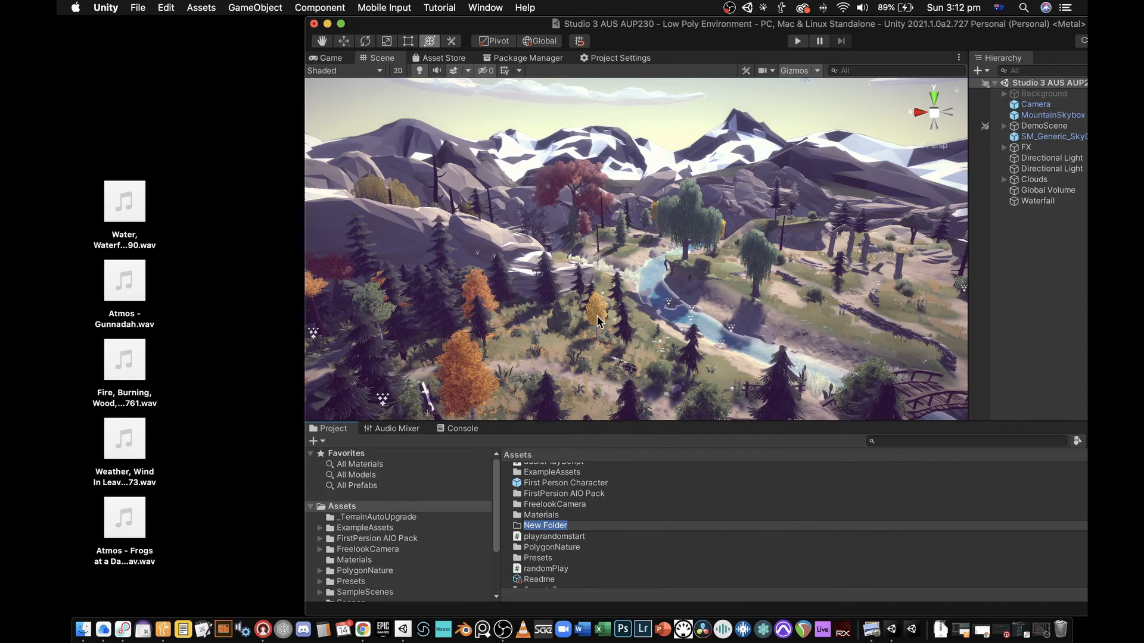
type("Sounds")
key("Return")
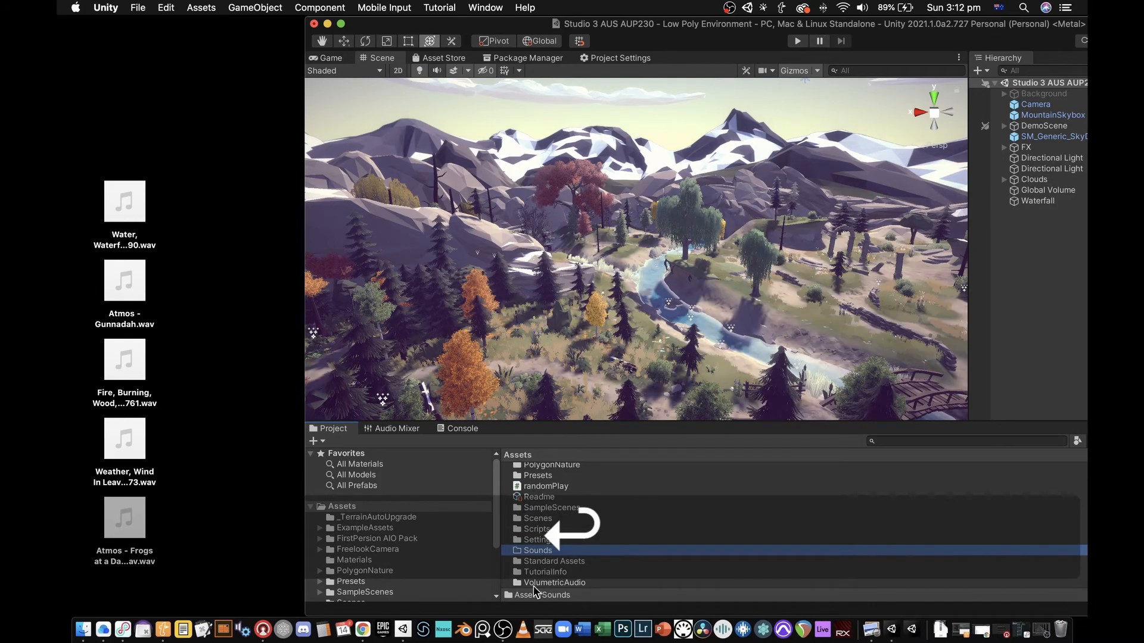
Import the five desktop audio files into the Sounds folder and maximize the Unity window
double_click(524, 550)
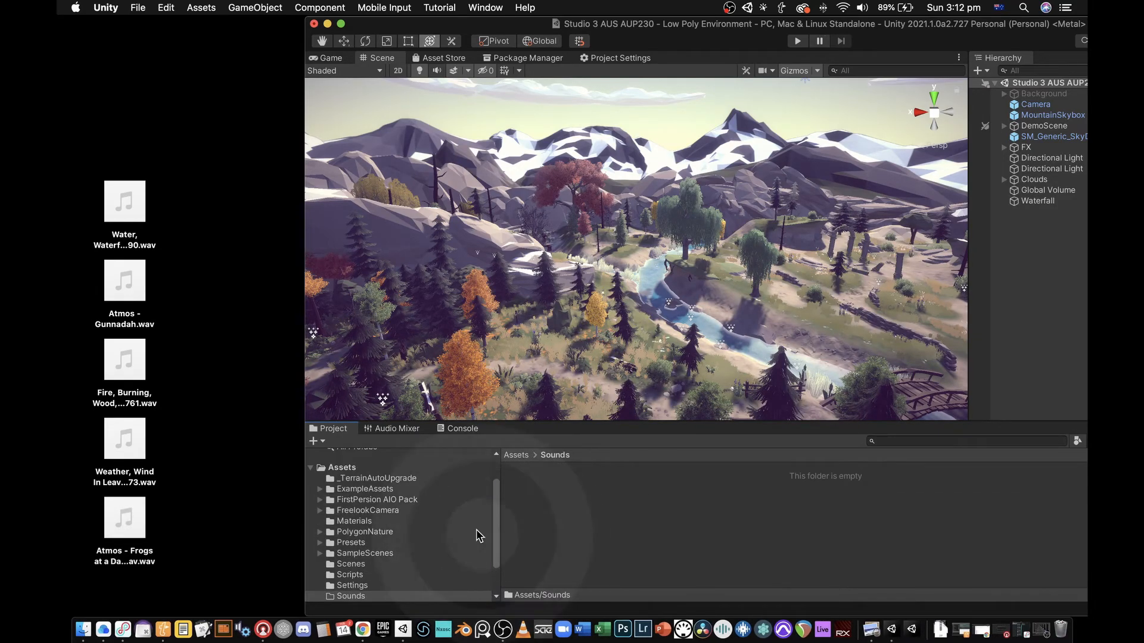
left_click_drag(202, 156, 123, 557)
left_click_drag(124, 197, 653, 487)
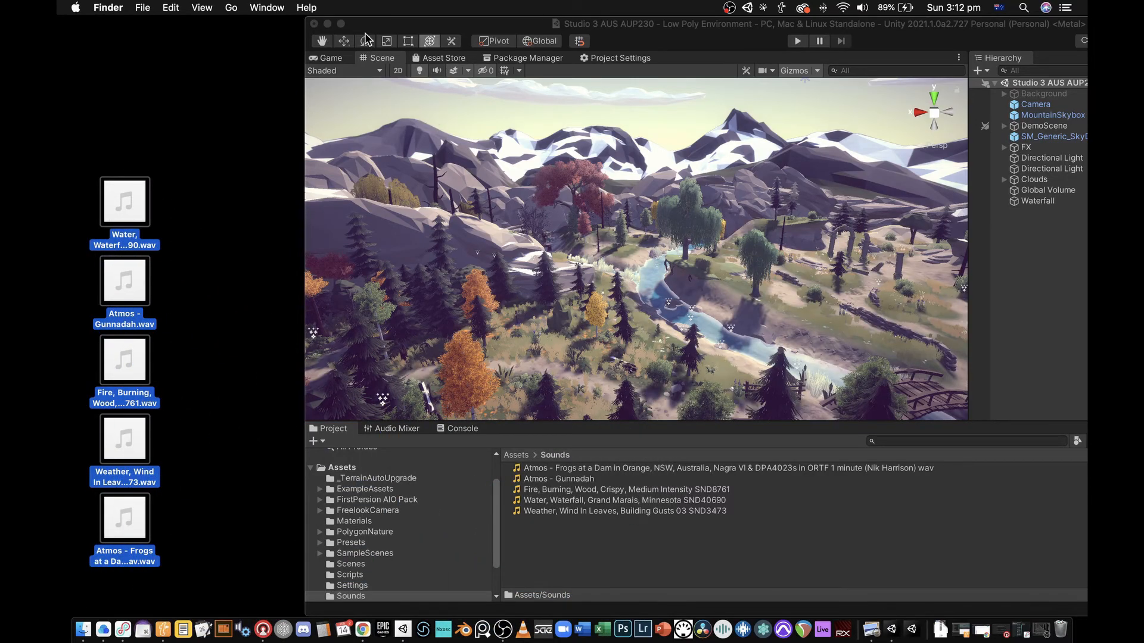
left_click(341, 24)
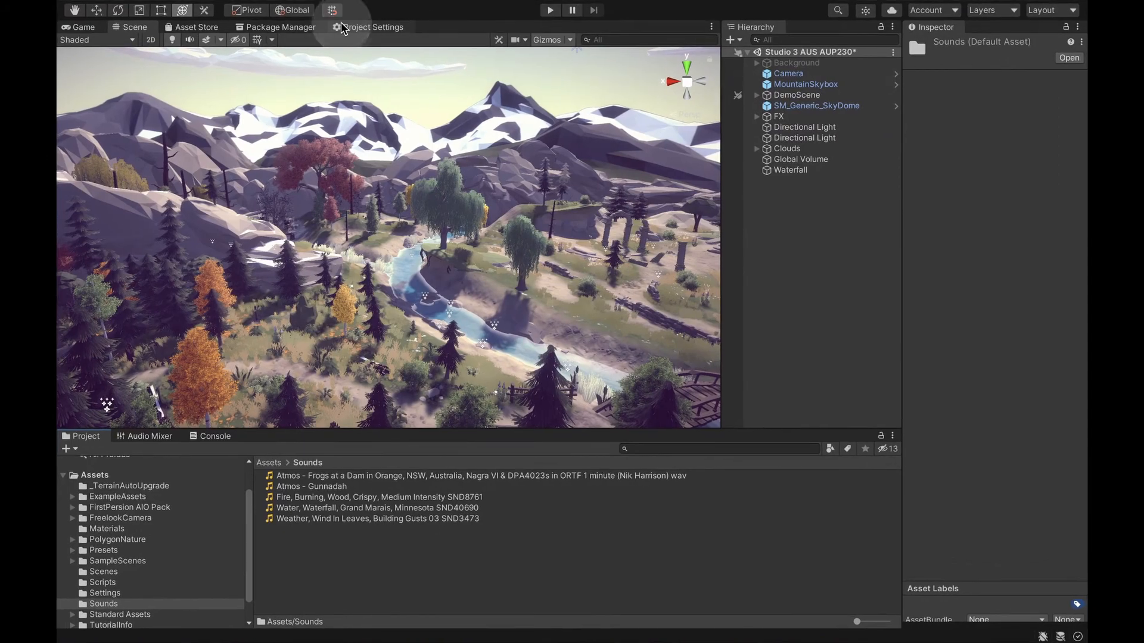
Assign the "Water, Waterfall, Grand Marais, Minnesota SND40690" clip to the Waterfall object's Audio Source, widening the Inspector
right_click_drag(411, 225, 70, 279)
key("e")
key("w")
left_click(782, 170)
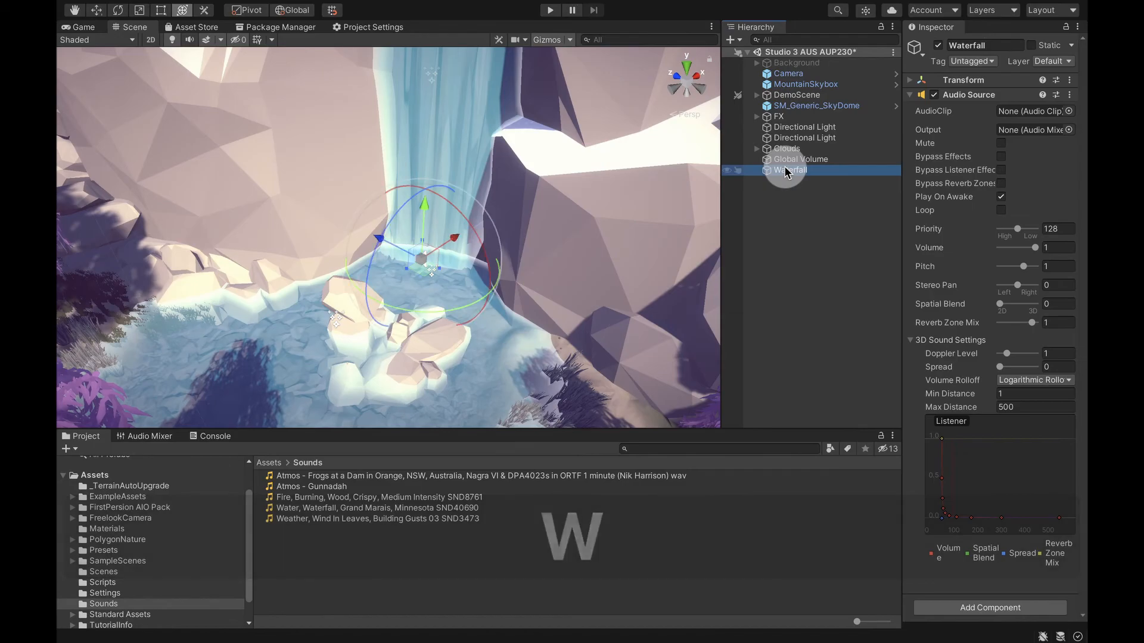
left_click_drag(902, 194, 813, 197)
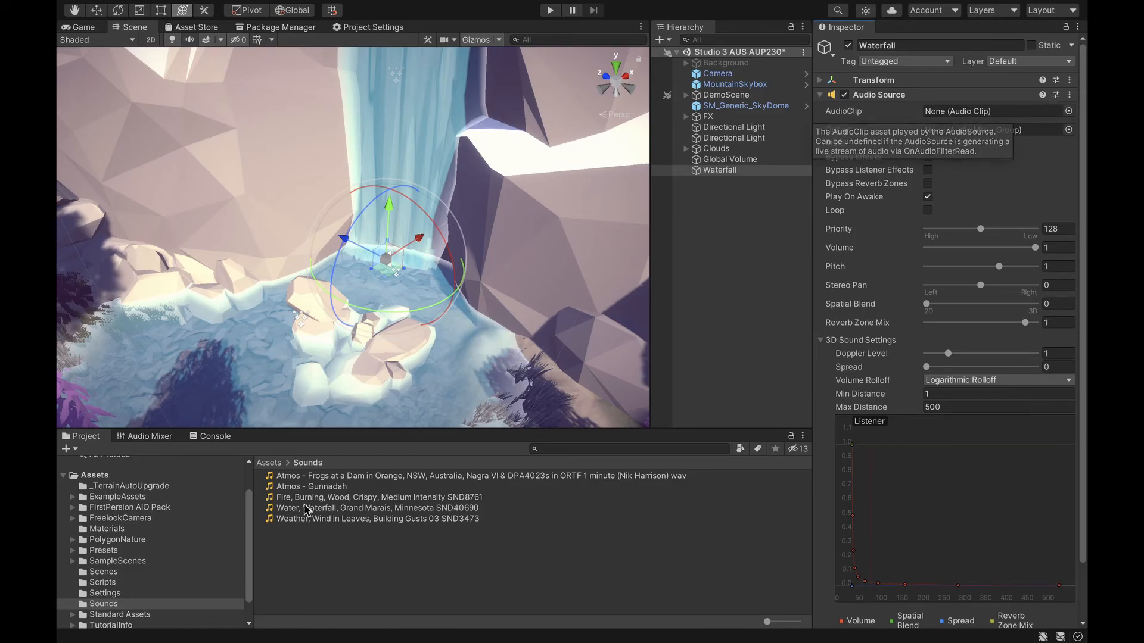
left_click_drag(518, 508, 971, 112)
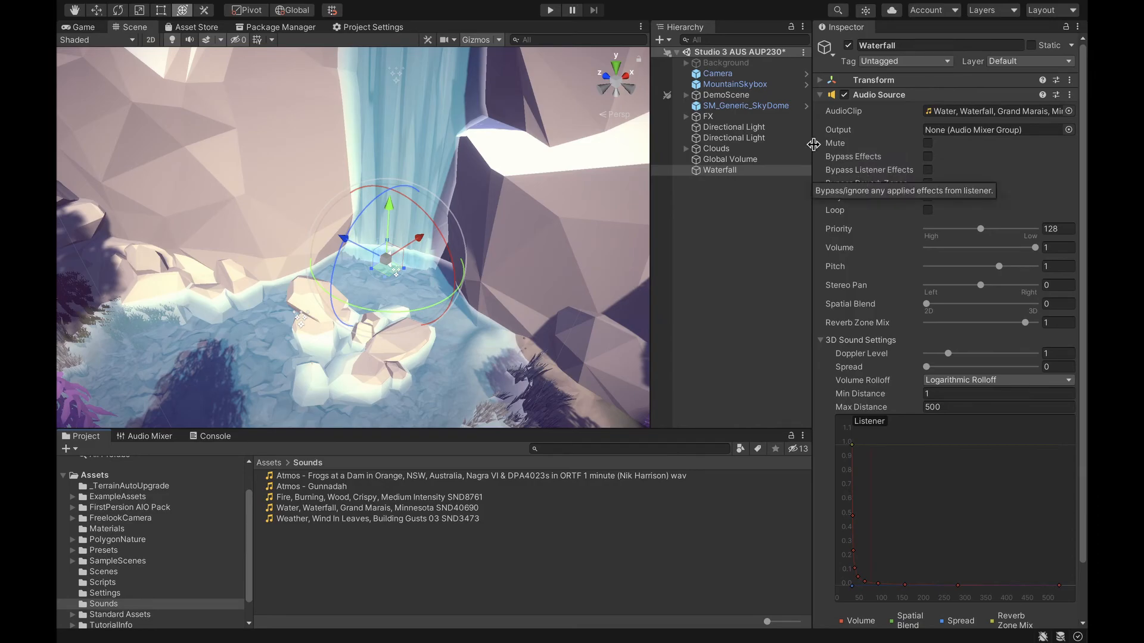
Run the scene, fly the camera toward and away from the waterfall to hear its audio, and stop playback
left_click(549, 10)
key("e")
key("shift+e")
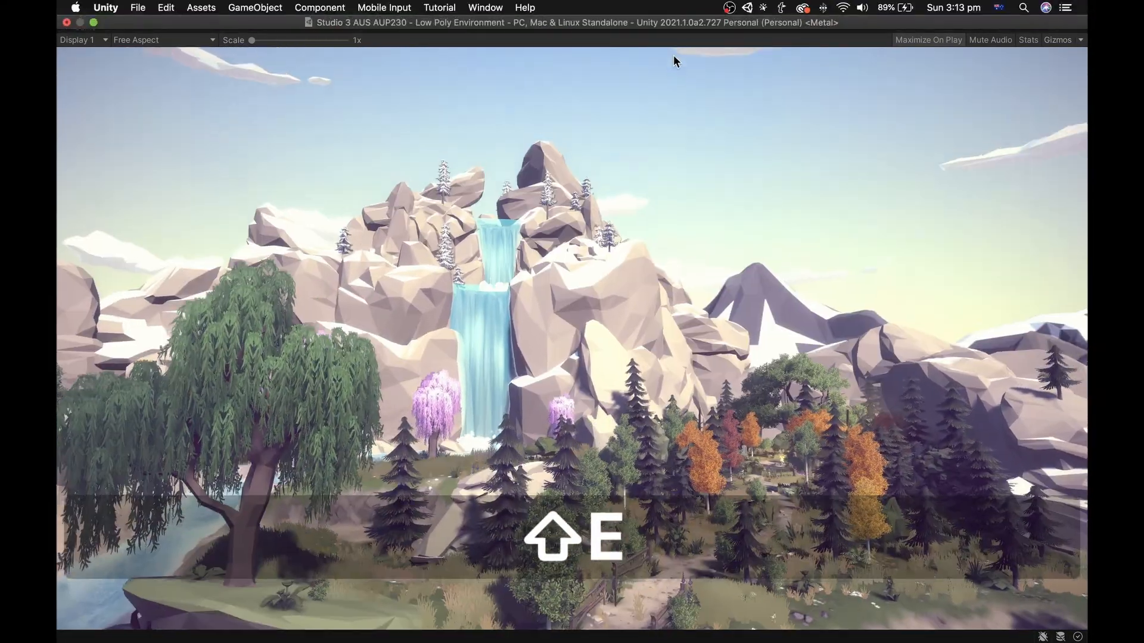
key("shift+w")
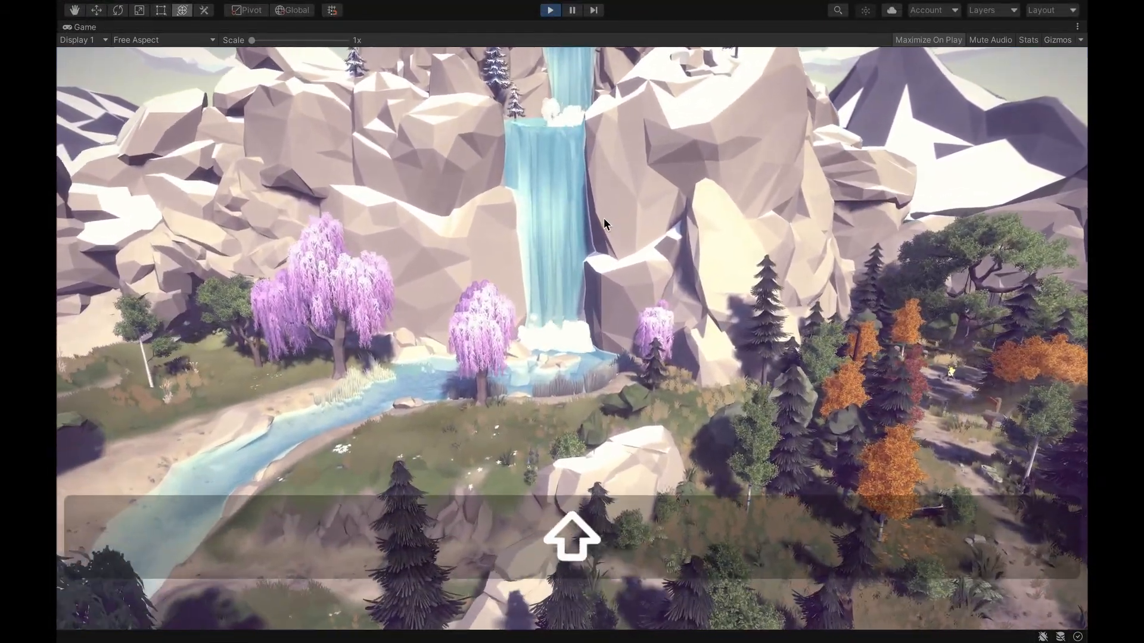
key("shift+s")
right_click_drag(599, 218, 548, 59, "shift")
key("shift+s")
key("shift+d")
key("shift+w")
left_click(550, 10)
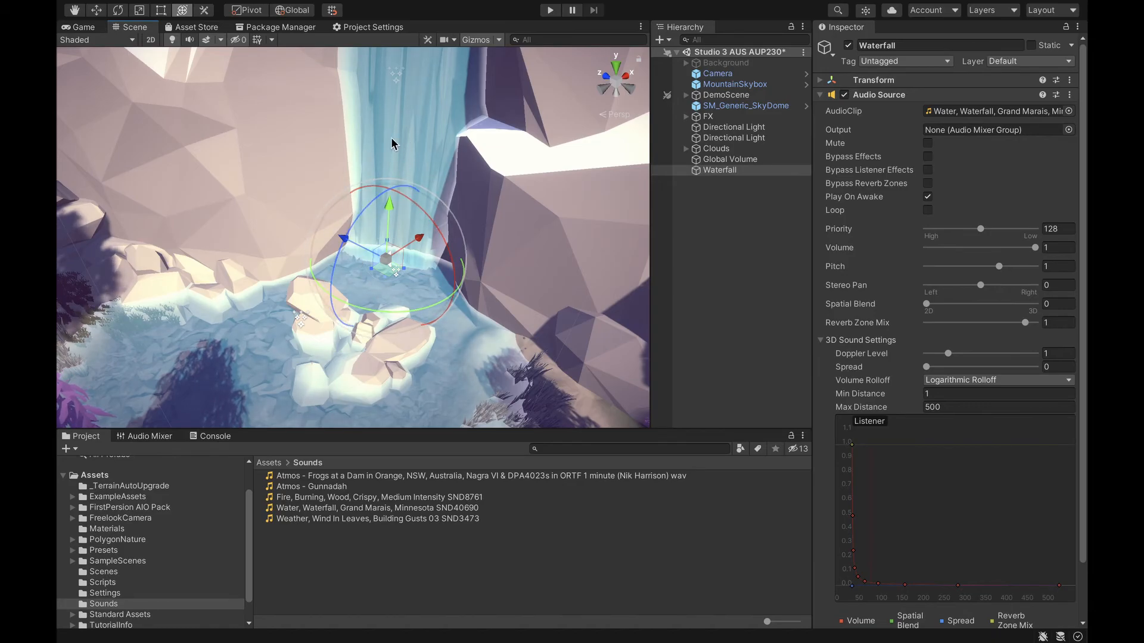
Enable Loop on the Waterfall's Audio Source and set its Spatial Blend to 1 for full 3D
right_click_drag(375, 195, 454, 158)
key("s")
key("shift+s")
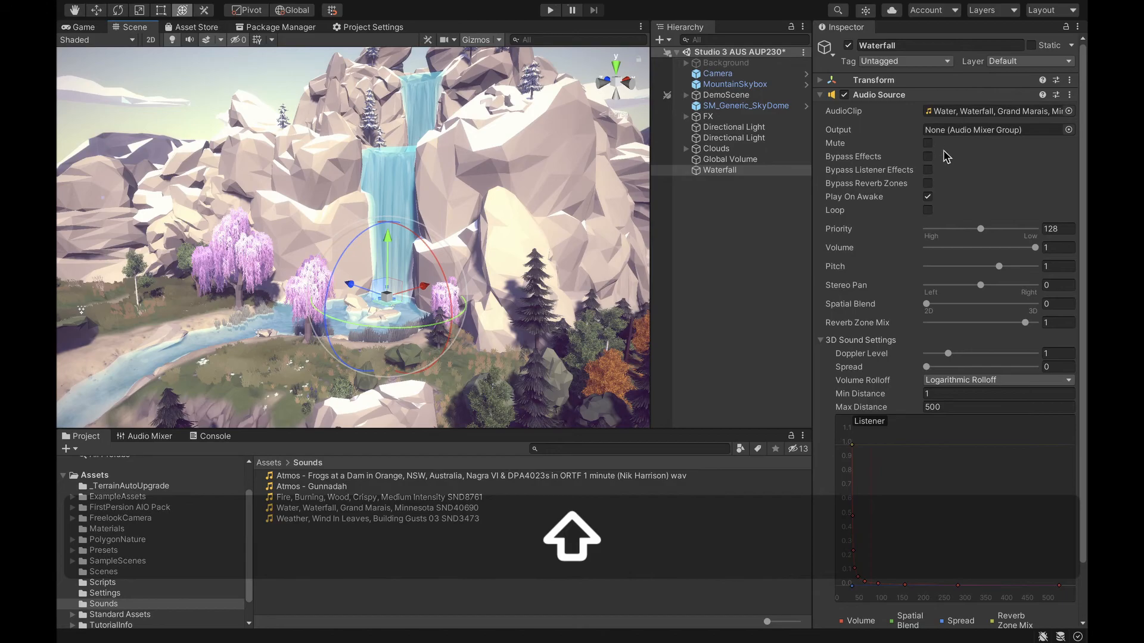
left_click(928, 210)
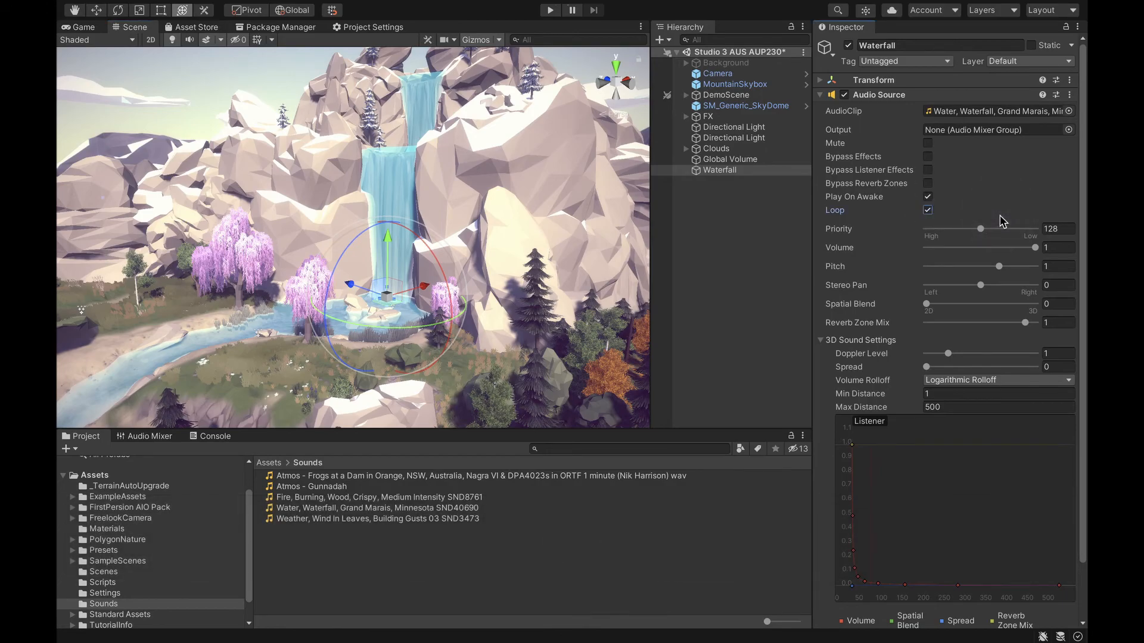
left_click(1046, 248)
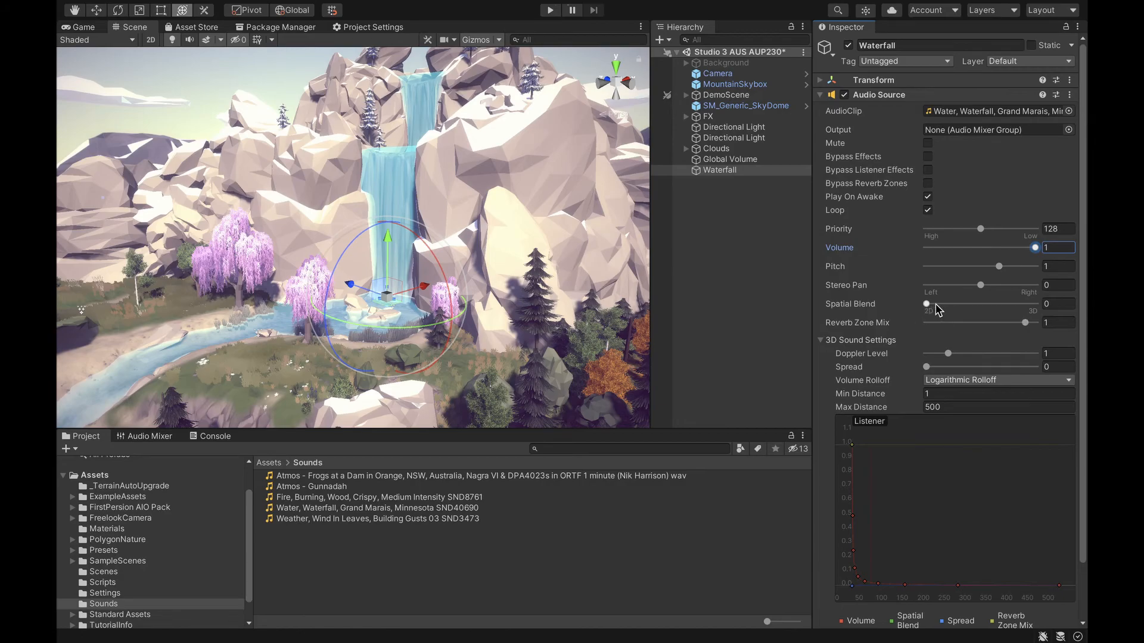
left_click_drag(926, 303, 1035, 316)
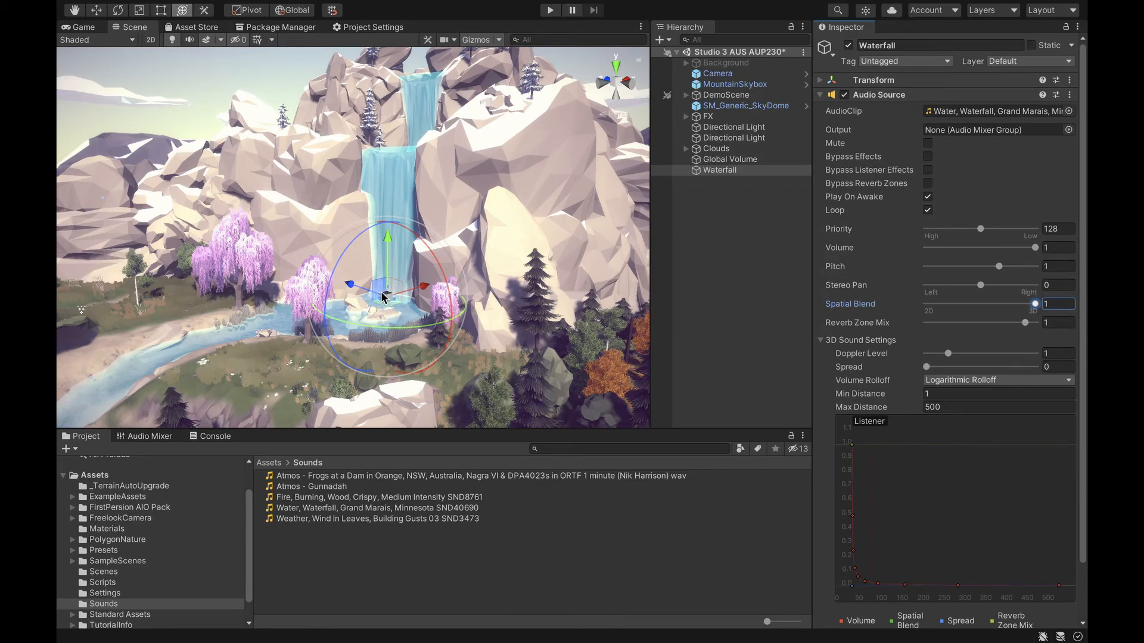
Run the scene again, fly right up to the waterfall to test the 3D sound, and stop playback
right_click_drag(383, 296, 327, 290)
key("shift+w")
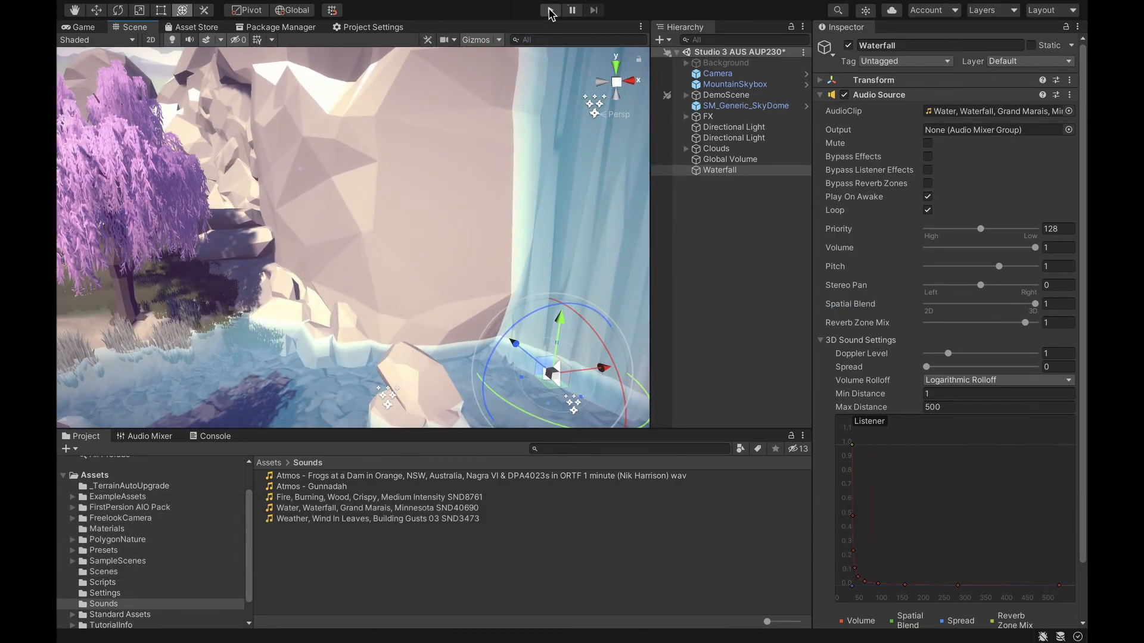
left_click(549, 11)
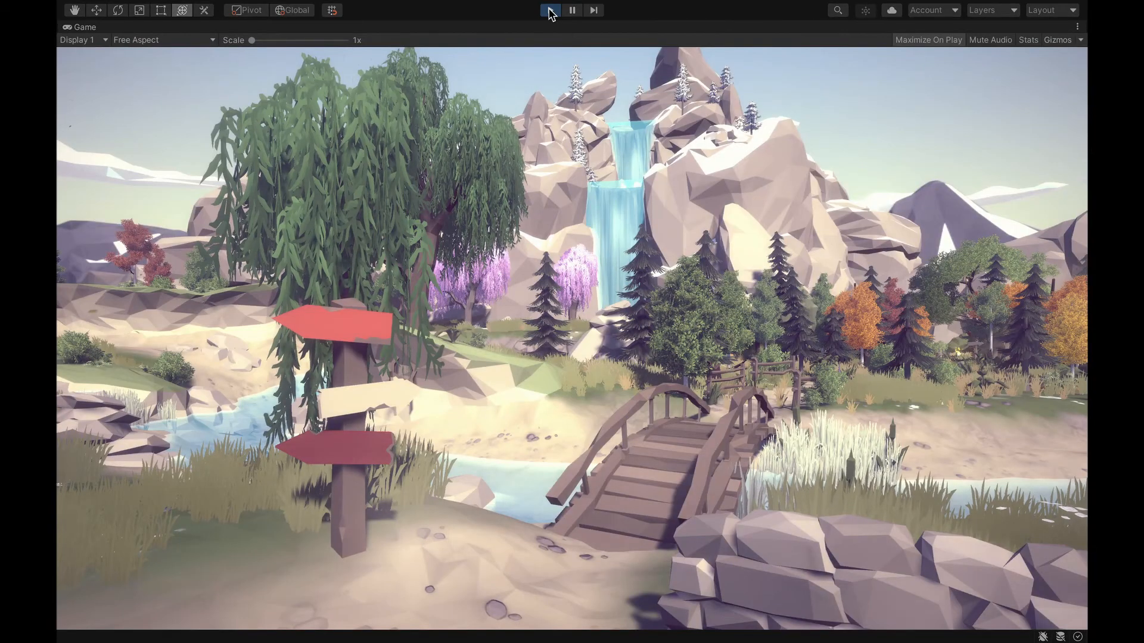
key("shift+w")
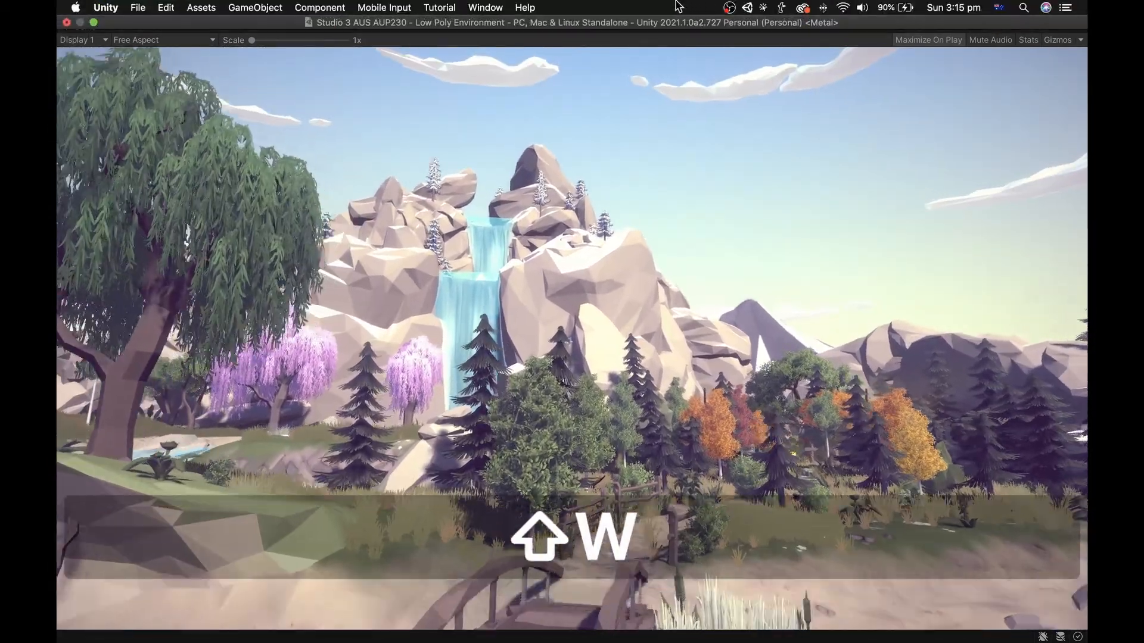
key("shift+w")
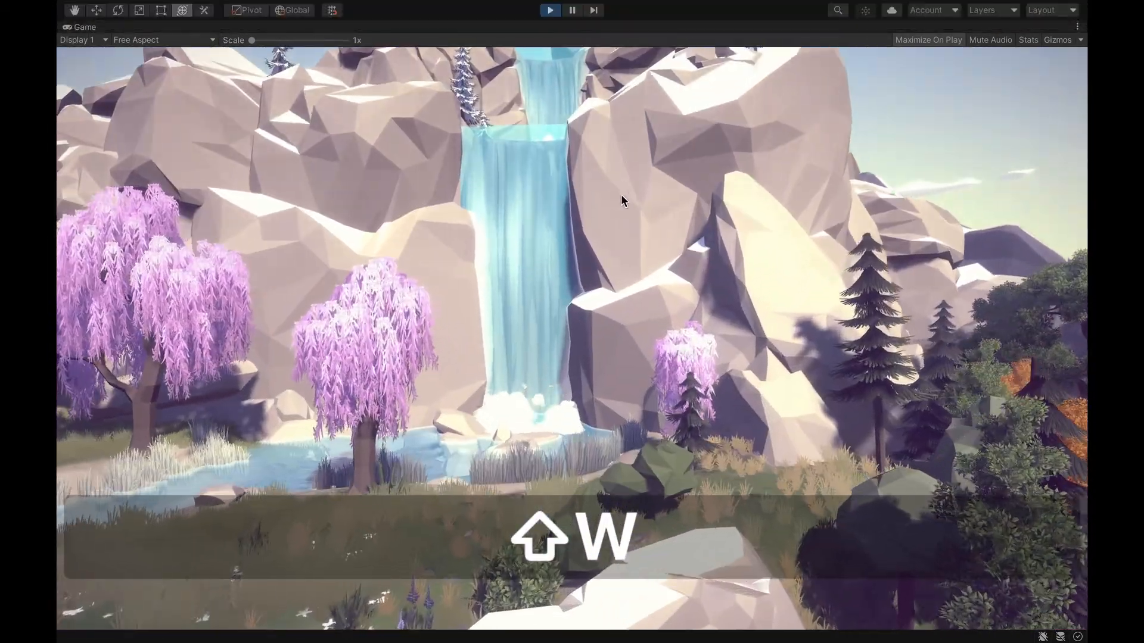
key("shift+w")
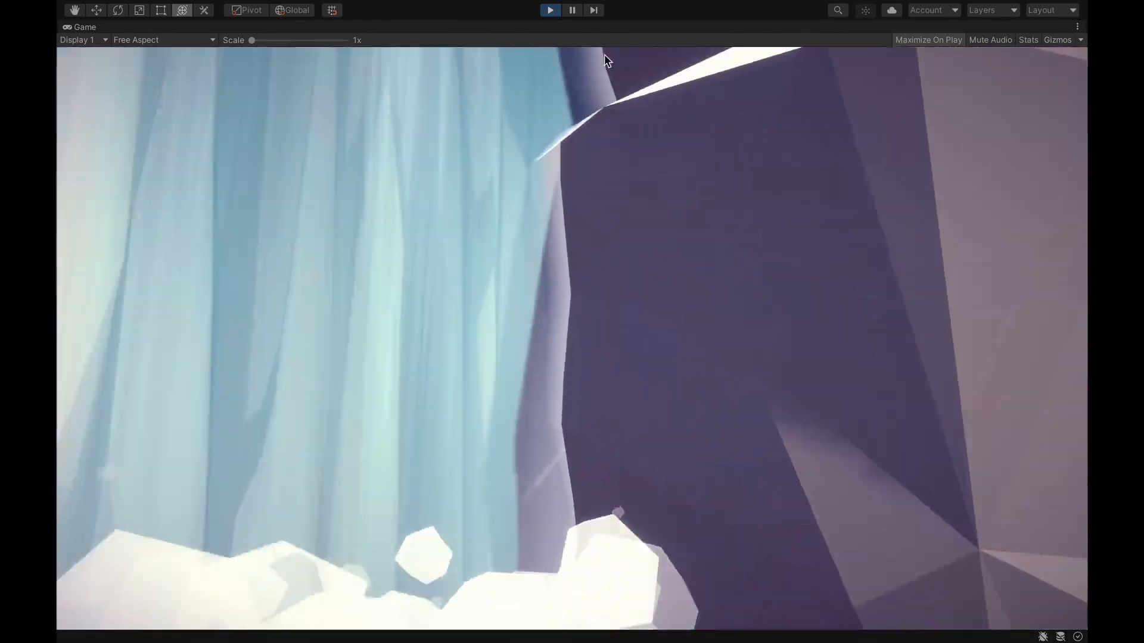
key("w")
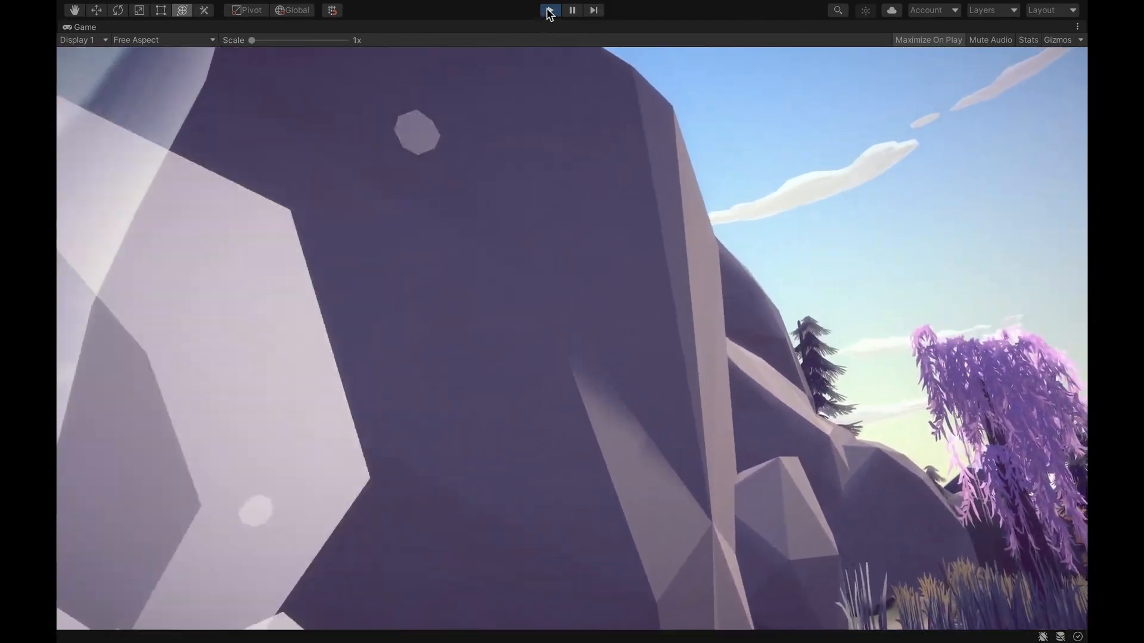
left_click(549, 11)
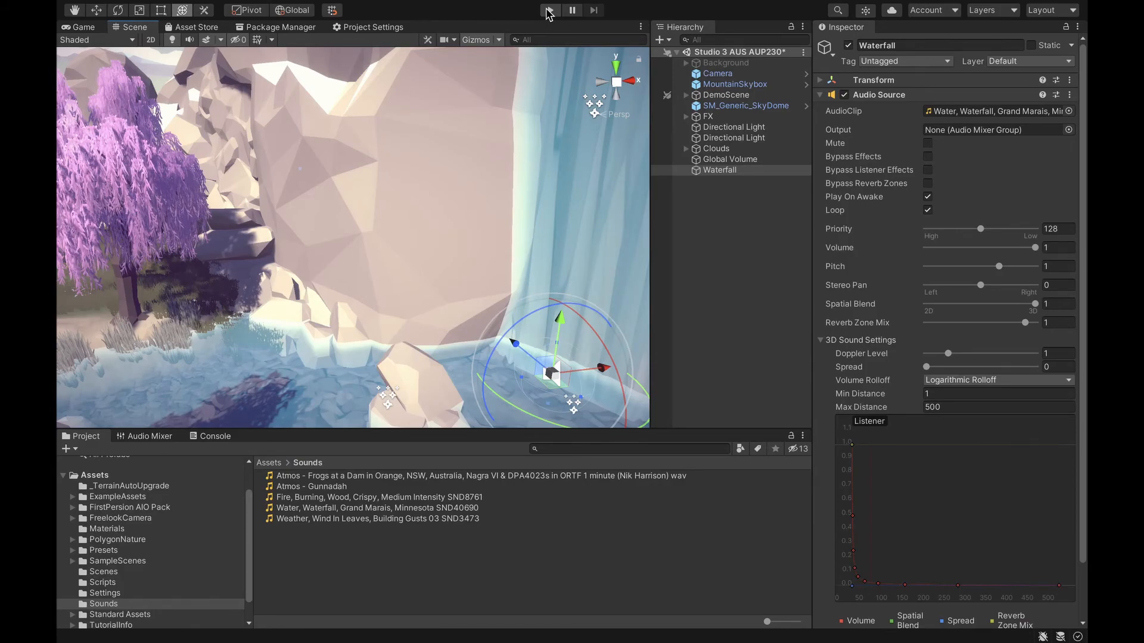
Set the Waterfall Audio Source's Volume Rolloff to Linear Rolloff
right_click_drag(518, 286, 546, 279)
key("s")
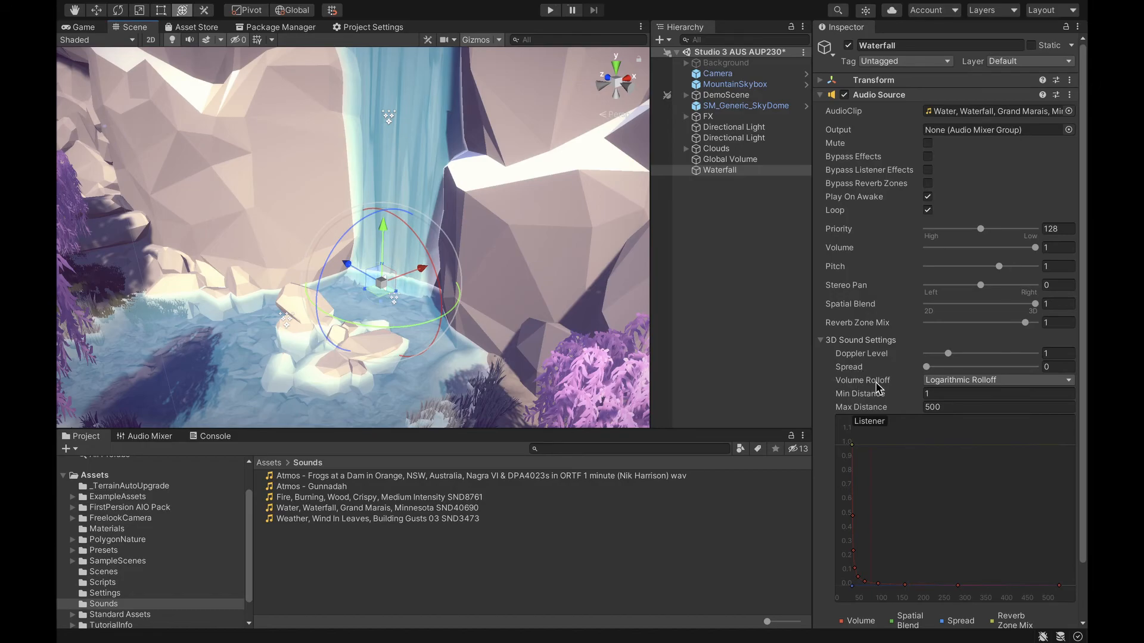
left_click(955, 380)
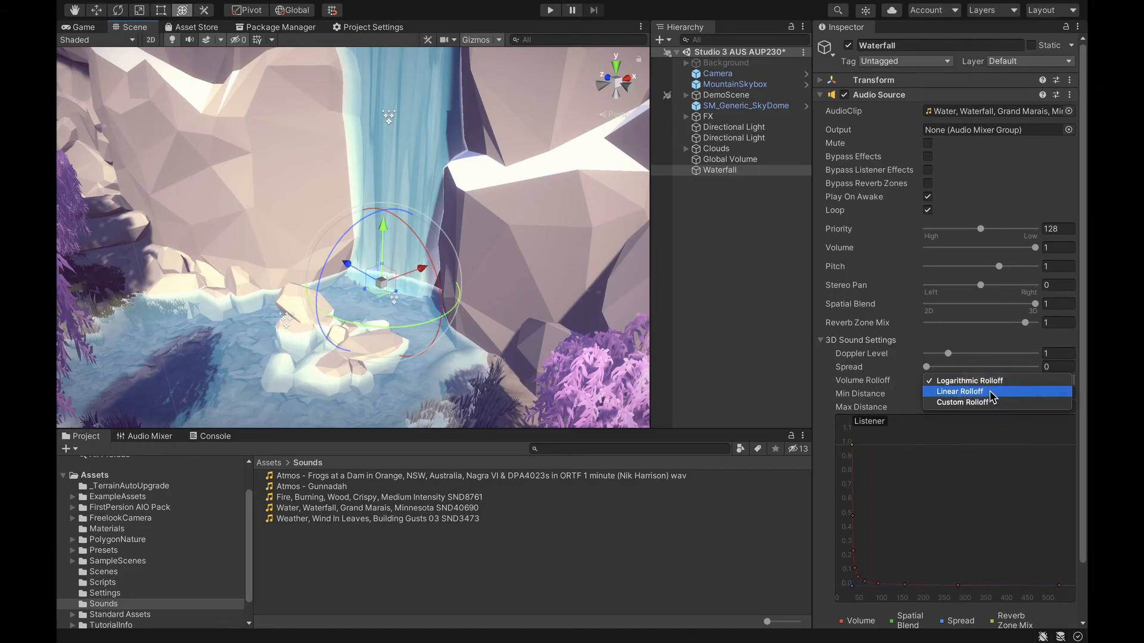
left_click(988, 392)
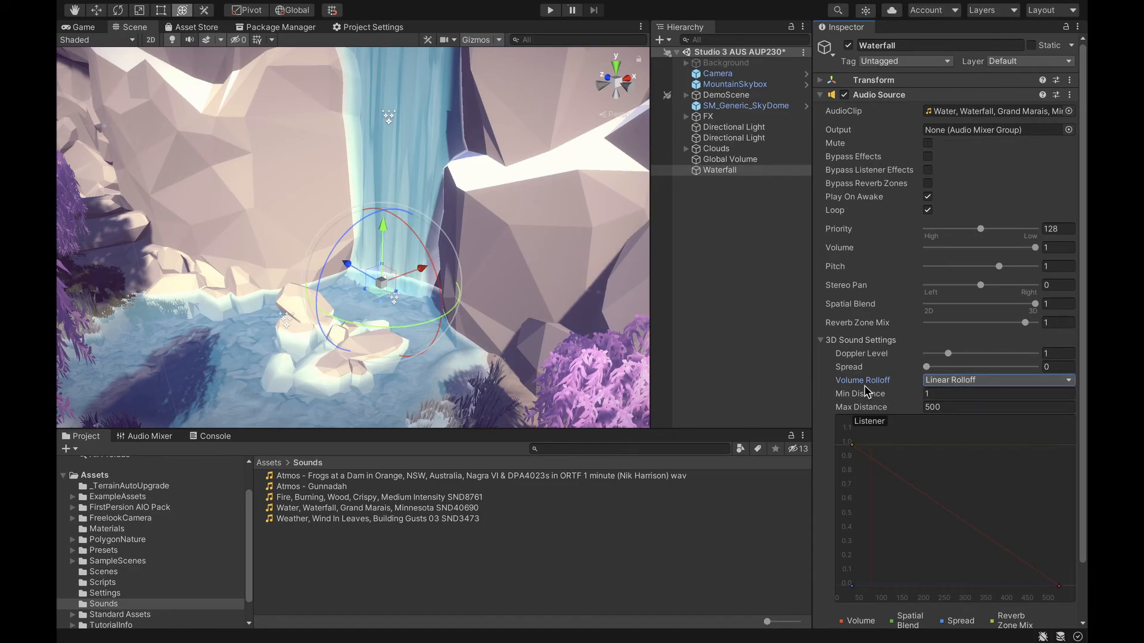
Resize the Waterfall source's inner range sphere in the scene to a Min Distance of about 1.24
key("q")
right_click_drag(390, 314, 431, 349)
key("w")
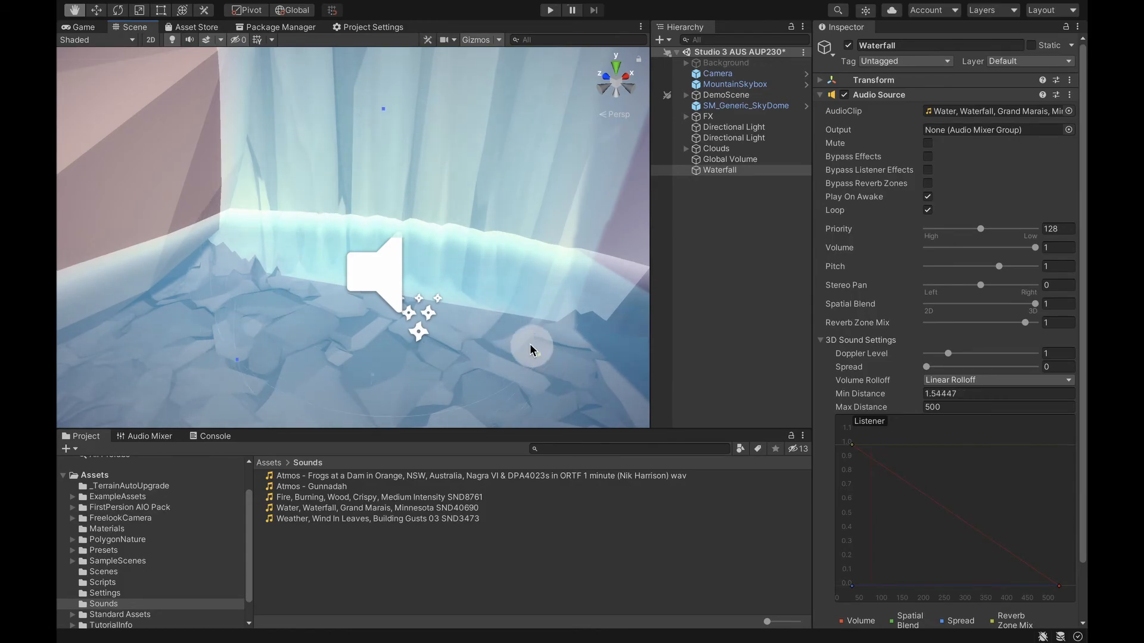
left_click_drag(484, 322, 514, 341)
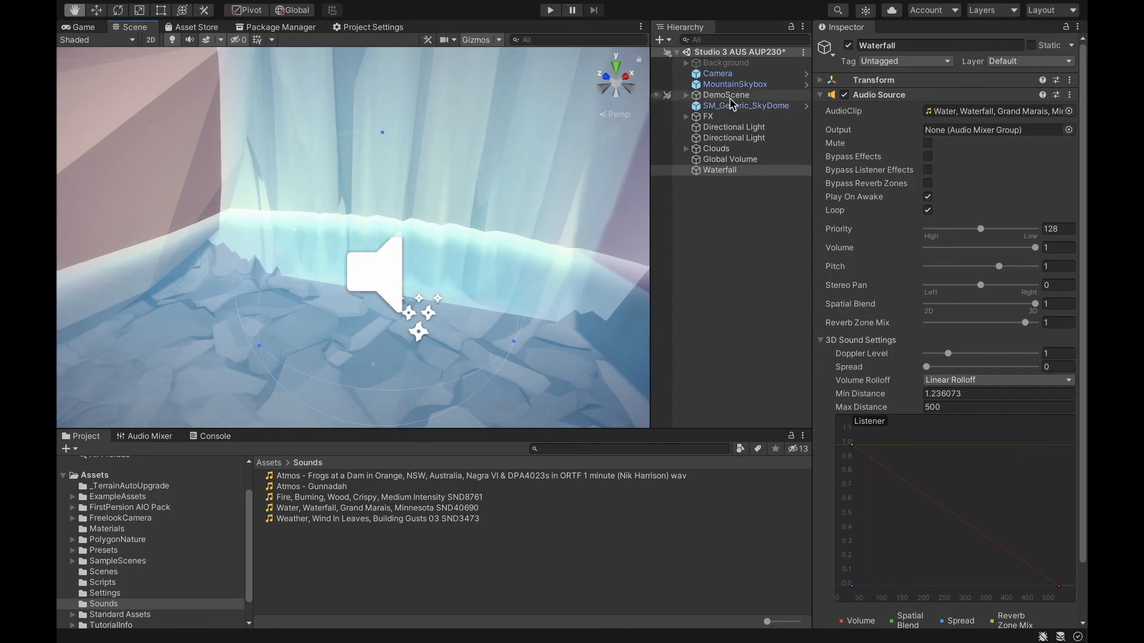
Hide DemoScene in the scene view and set the Waterfall source's Min Distance to 1
left_click(656, 95)
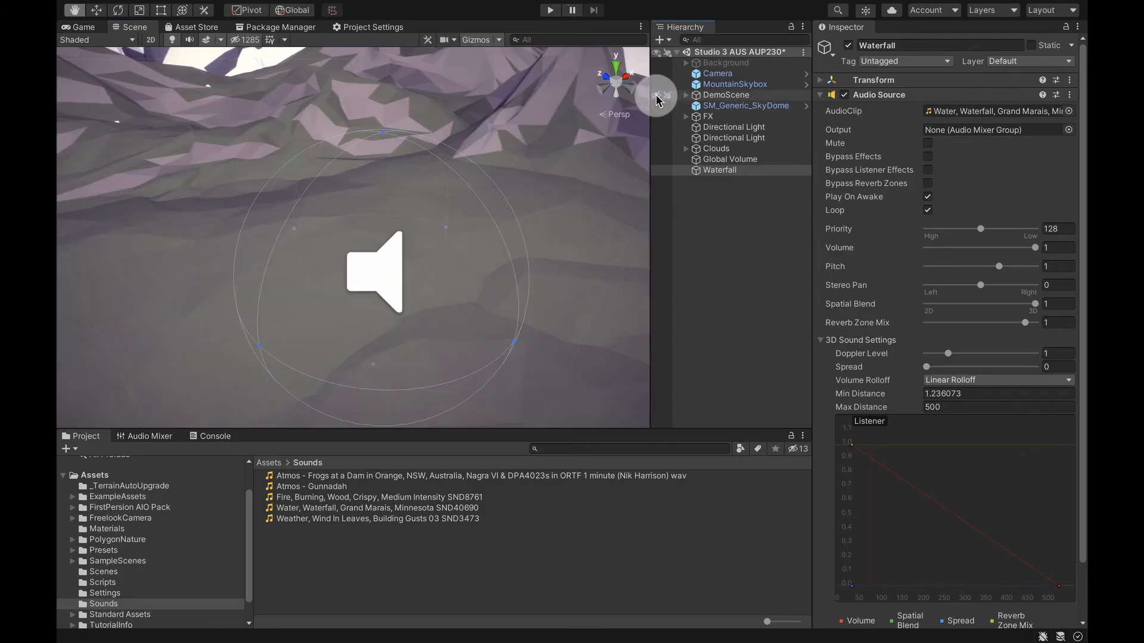
mouse_move(517, 339)
left_mouse_down()
mouse_move(454, 296)
mouse_move(566, 366)
mouse_move(477, 304)
mouse_move(523, 327)
left_mouse_up()
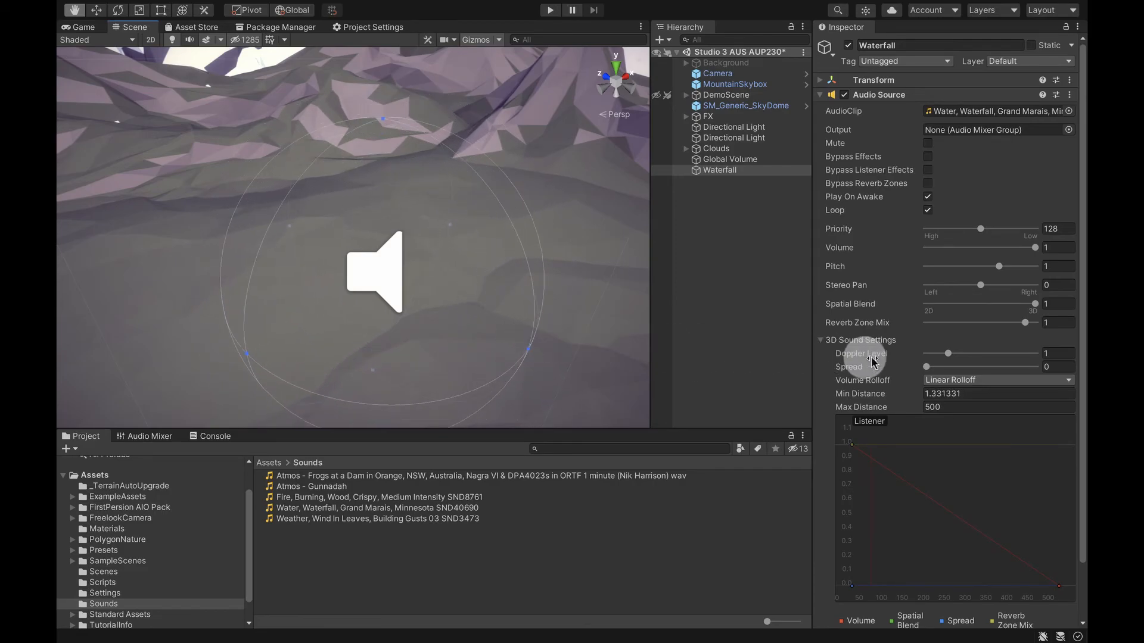
mouse_move(888, 398)
left_mouse_down()
mouse_move(850, 401)
mouse_move(869, 402)
left_mouse_up()
left_click(927, 394)
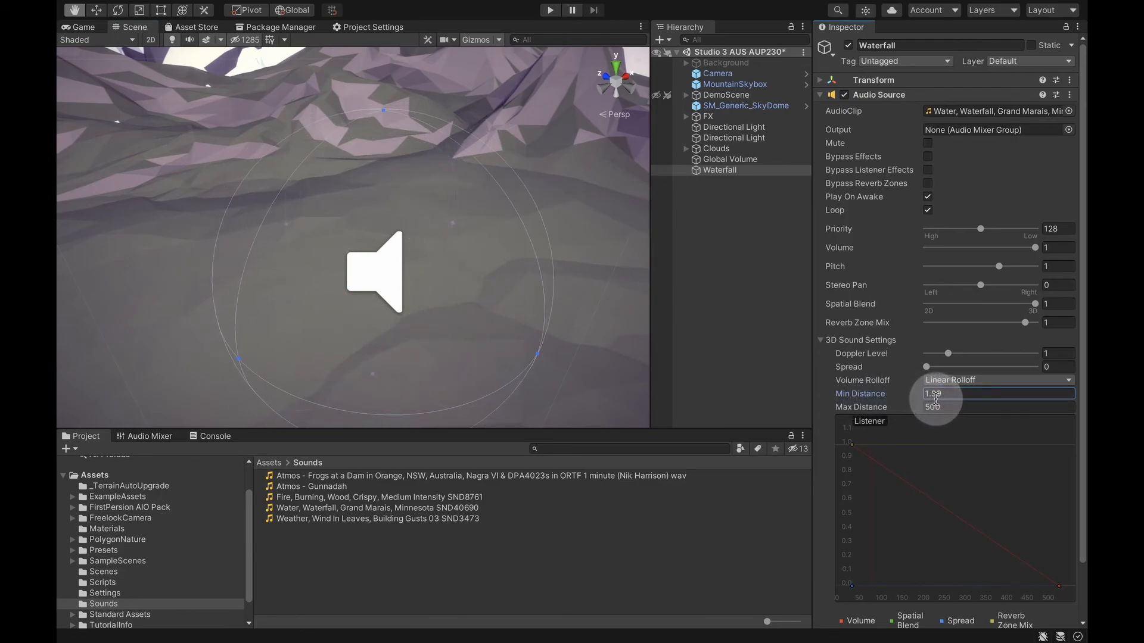
type("1")
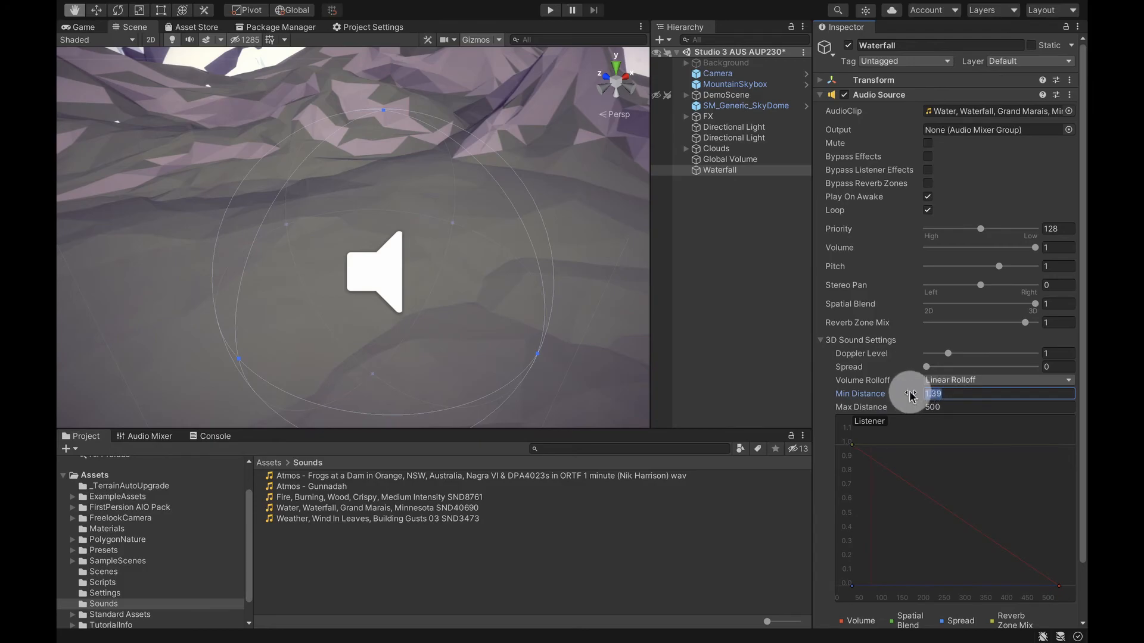
key("Return")
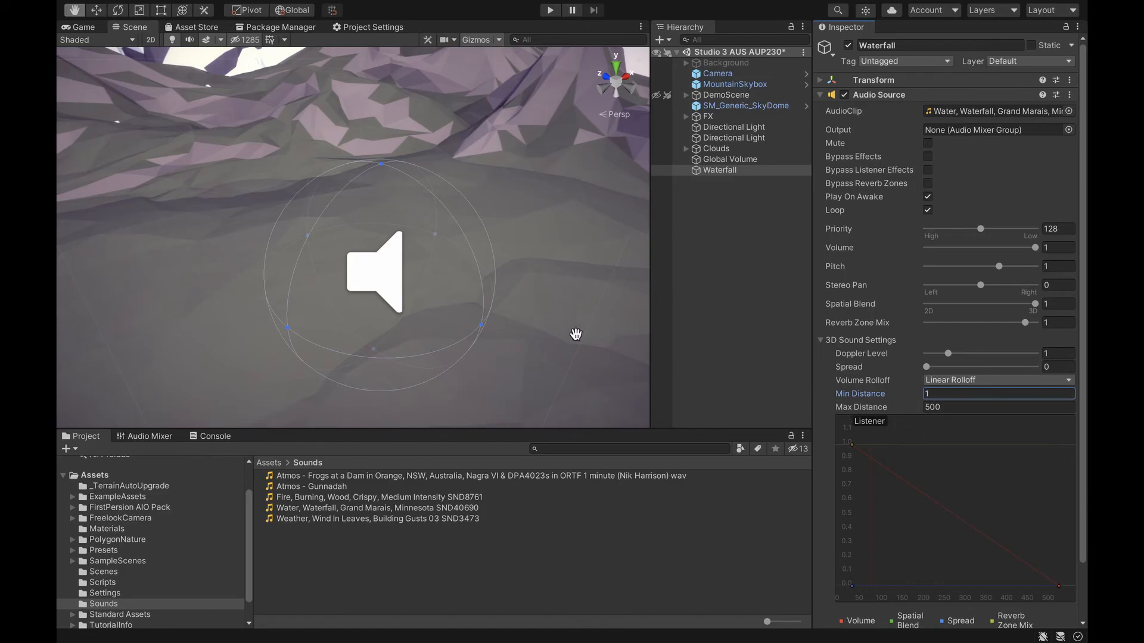
Shrink the Waterfall source's outer range sphere in the scene to a Max Distance of about 20
scroll(417, 268, "down", 6)
scroll(361, 277, "down", 10)
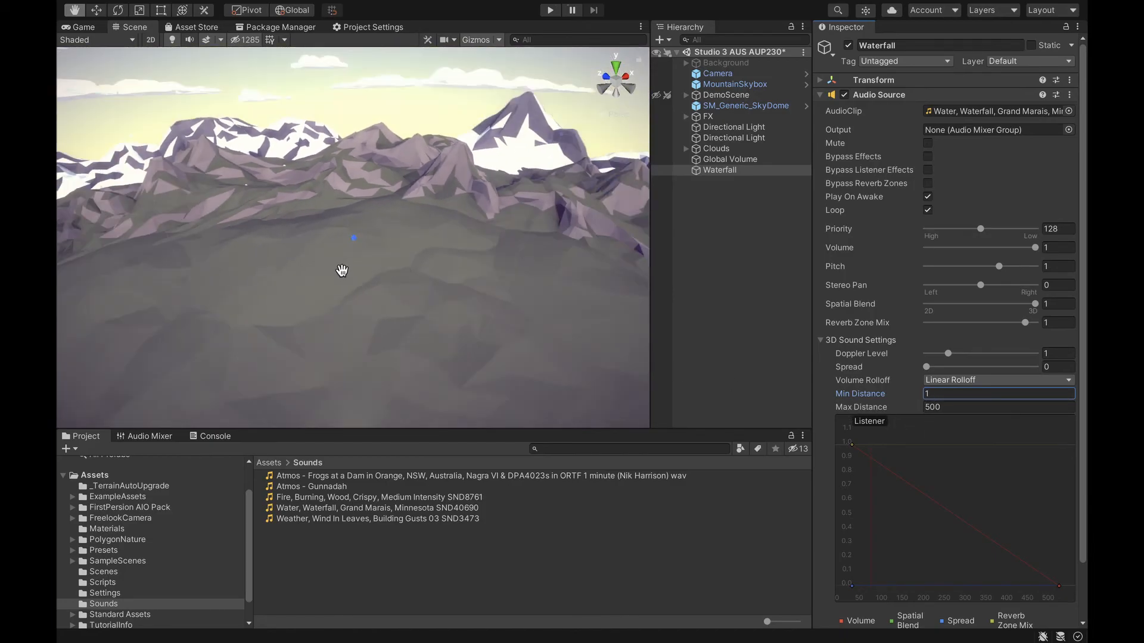
scroll(339, 267, "down", 8)
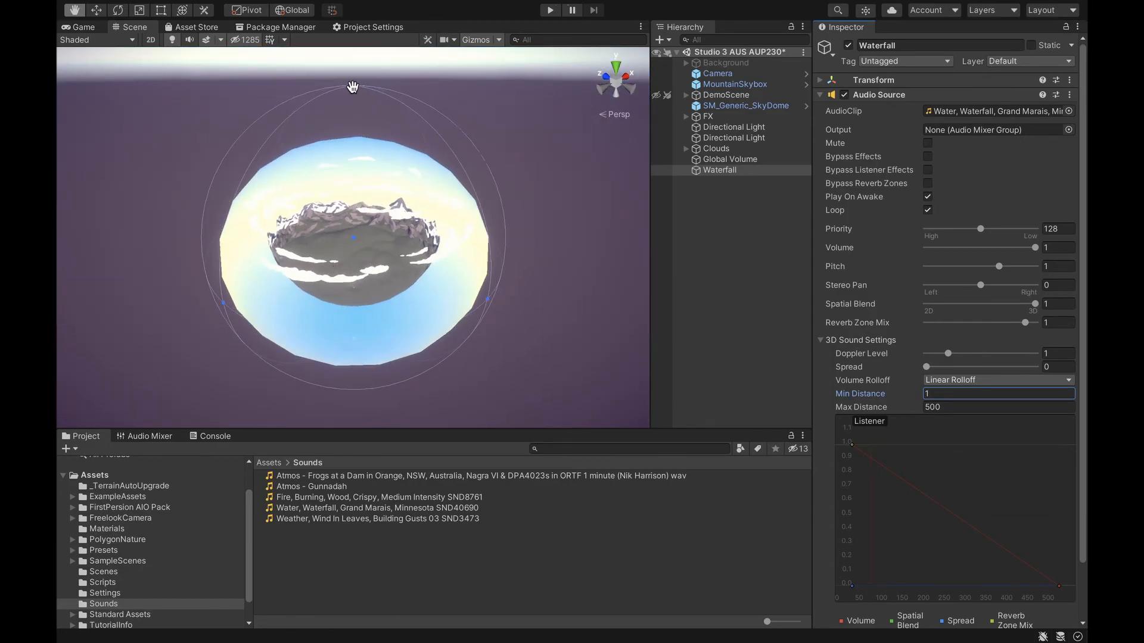
left_click_drag(352, 87, 377, 234)
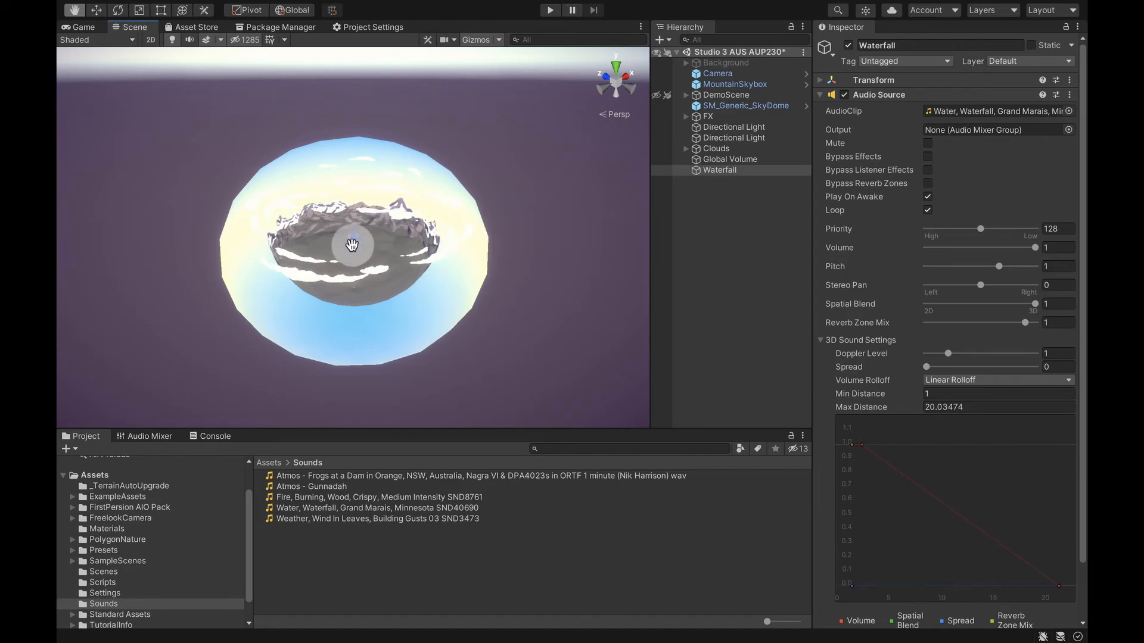
Reduce the Waterfall source's outer range sphere further and set its Max Distance to exactly 10
scroll(351, 236, "up", 10)
scroll(351, 235, "up", 12)
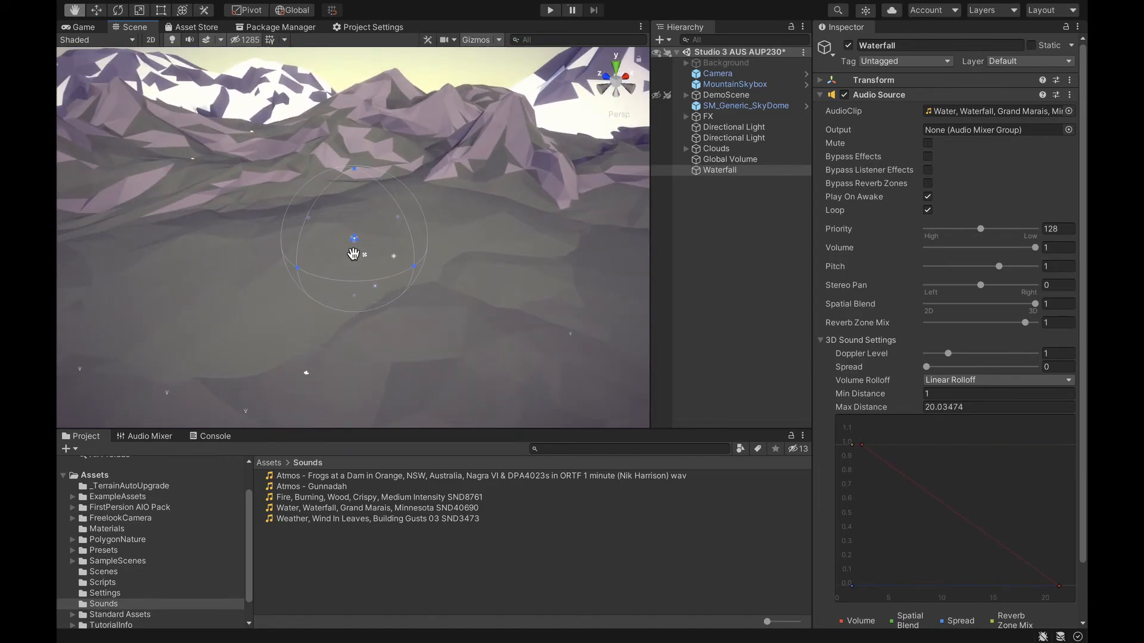
scroll(354, 252, "up", 3)
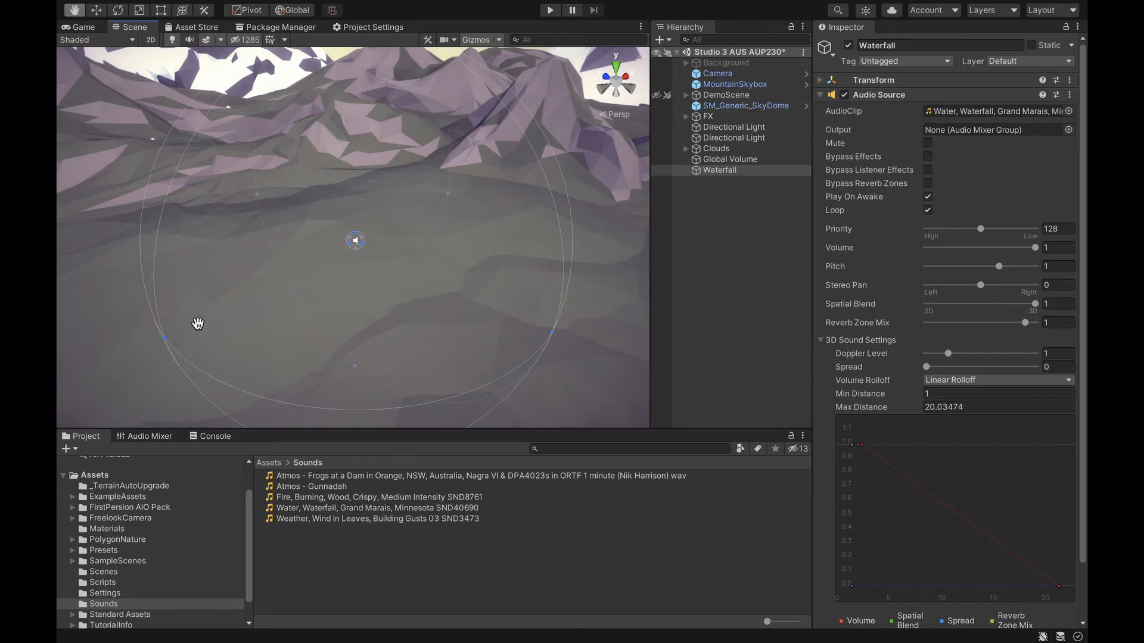
left_click_drag(166, 340, 204, 311)
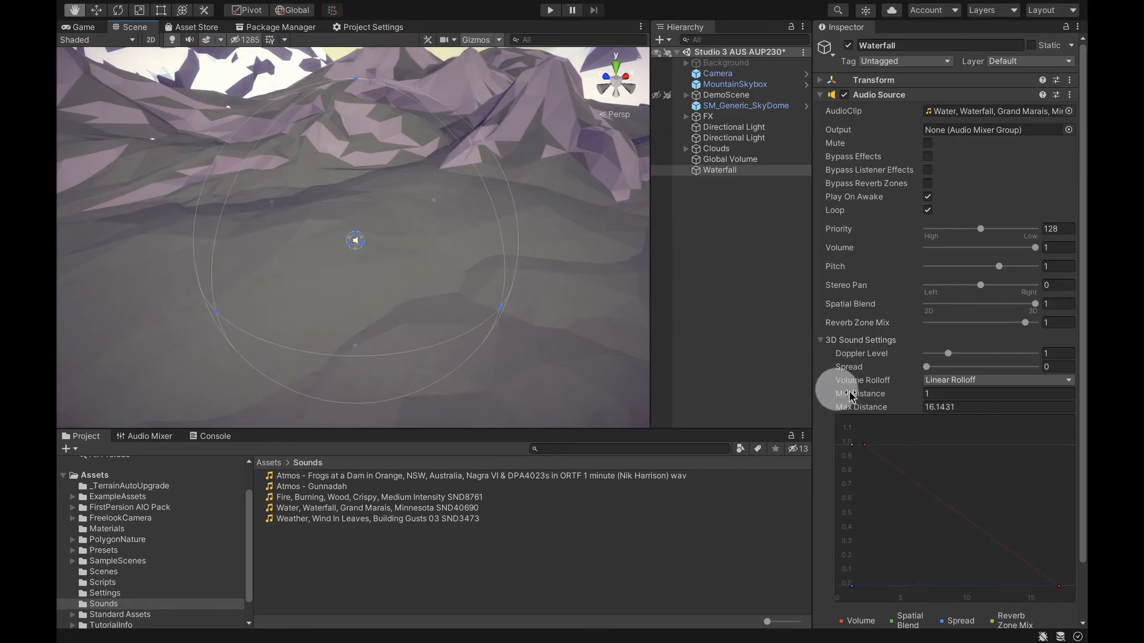
left_click(870, 407)
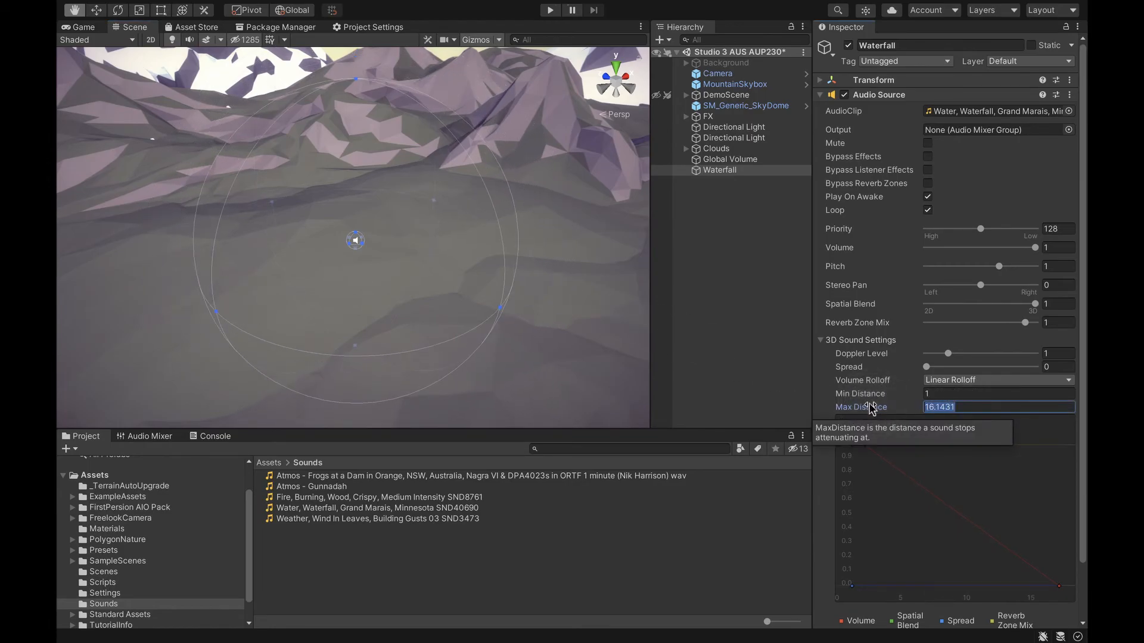
type("10")
key("Return")
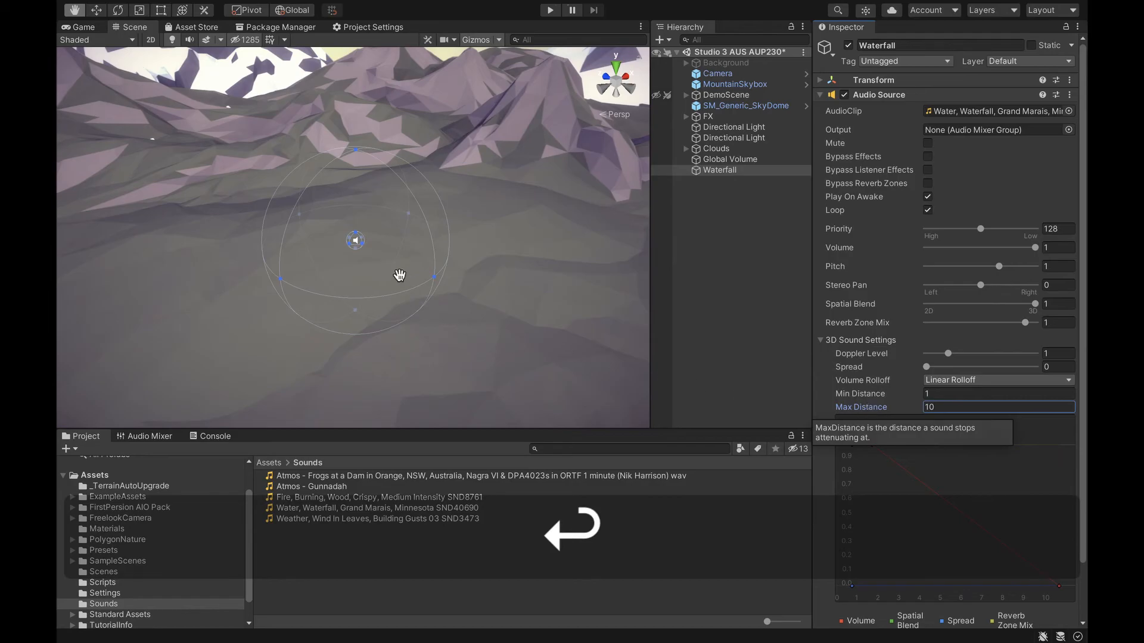
Show DemoScene in the scene view again and enlarge the Waterfall source's Max Distance to 45.87
scroll(402, 273, "up", 5)
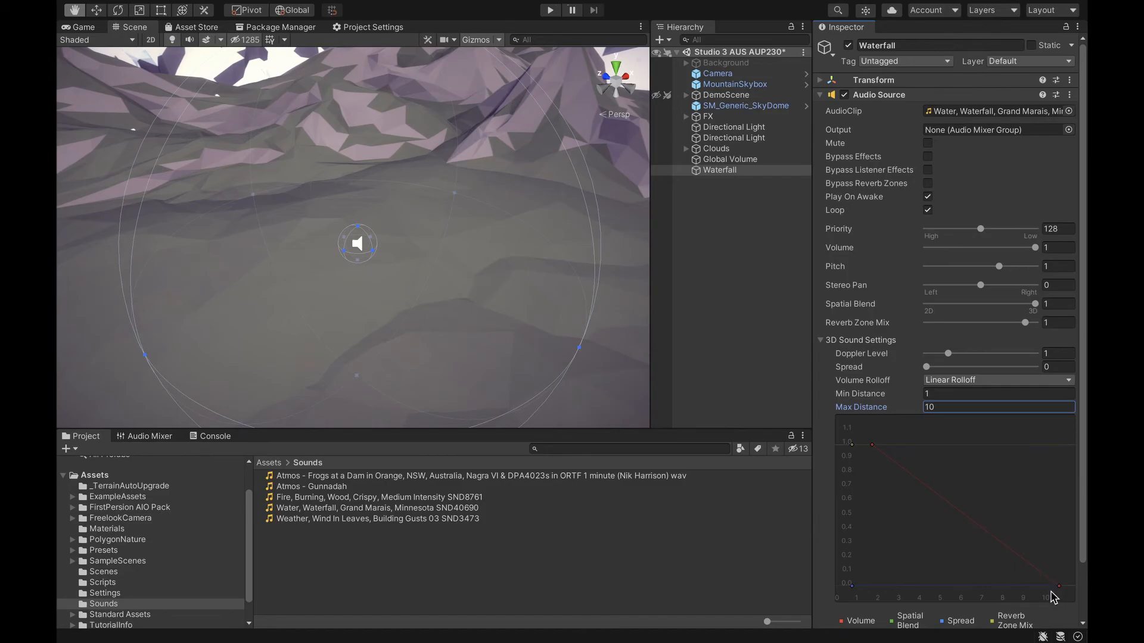
scroll(402, 294, "down", 5)
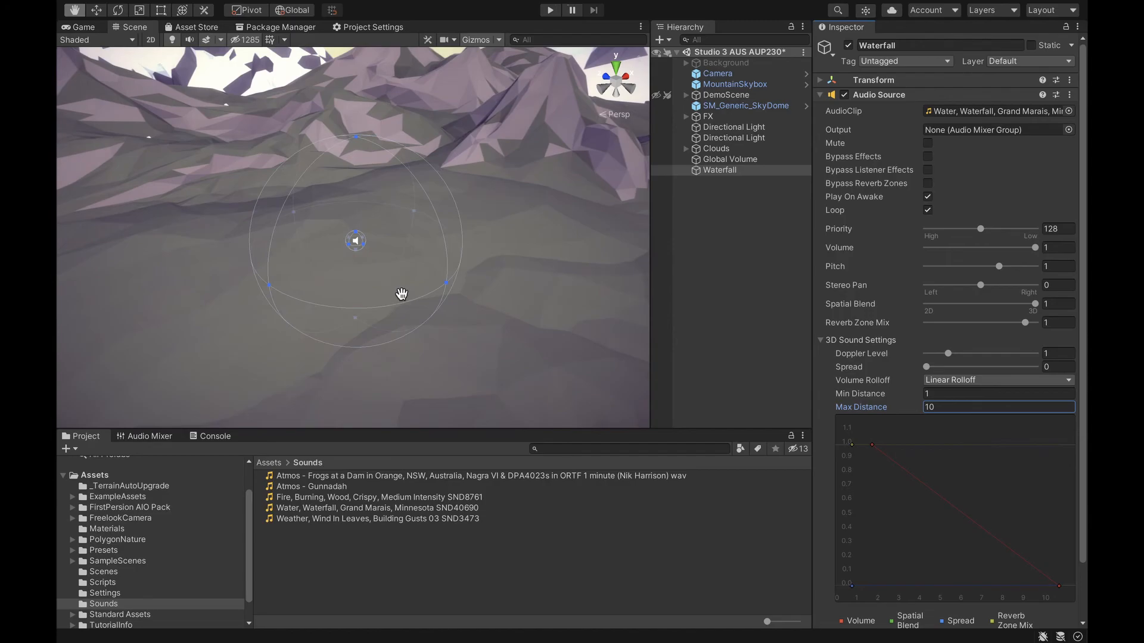
left_click(656, 95)
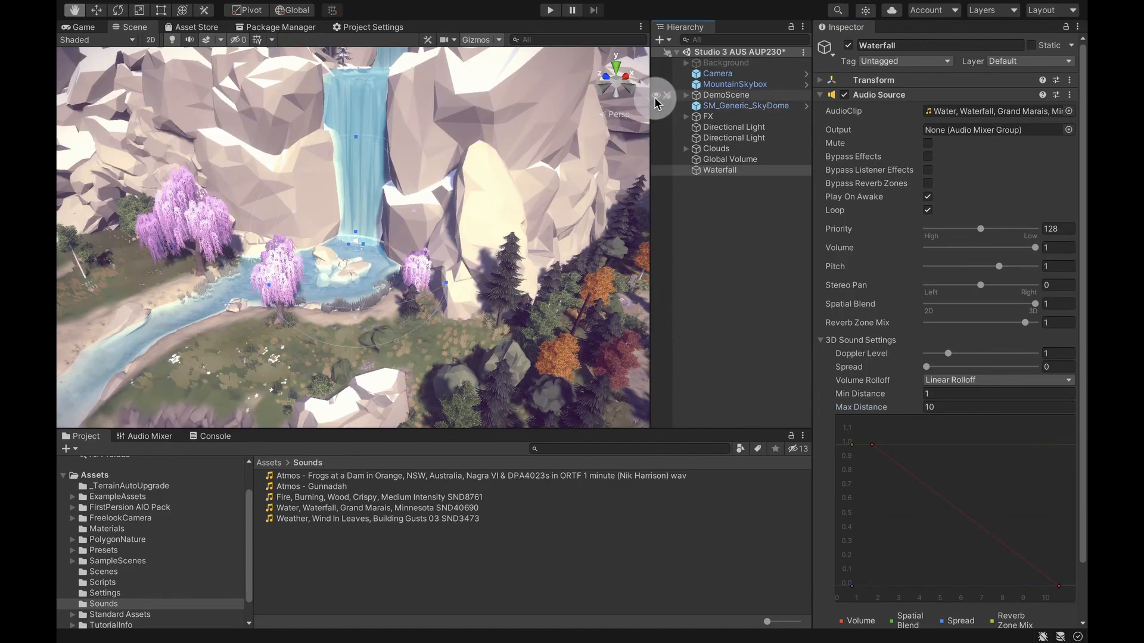
left_click_drag(868, 412, 941, 414)
scroll(527, 350, "down", 6)
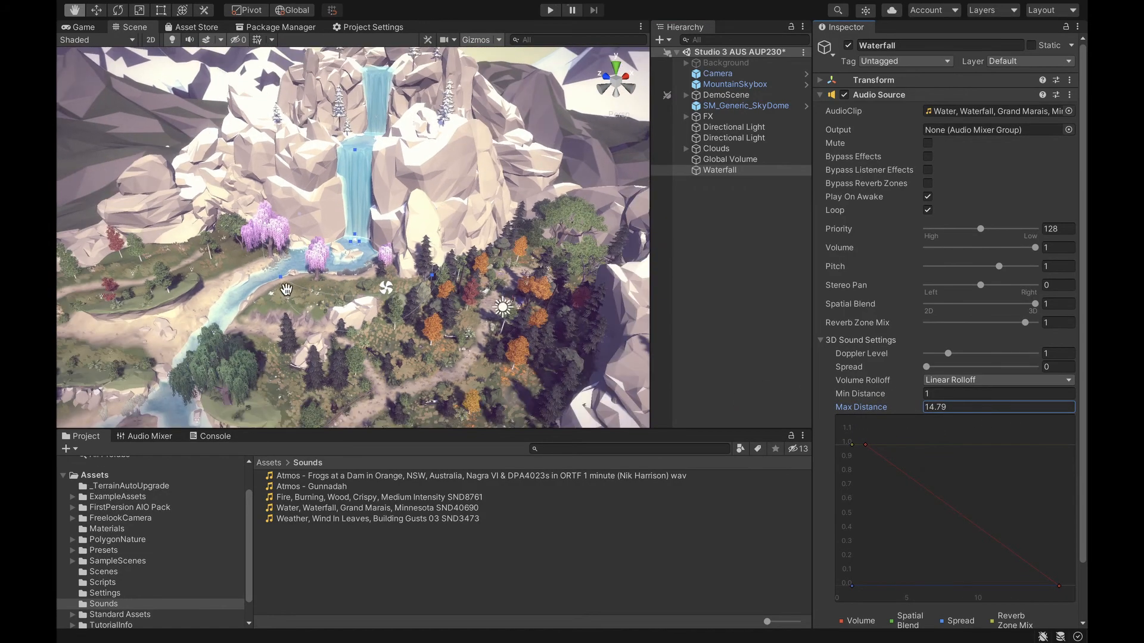
left_click_drag(279, 279, 138, 351)
scroll(334, 180, "down", 4)
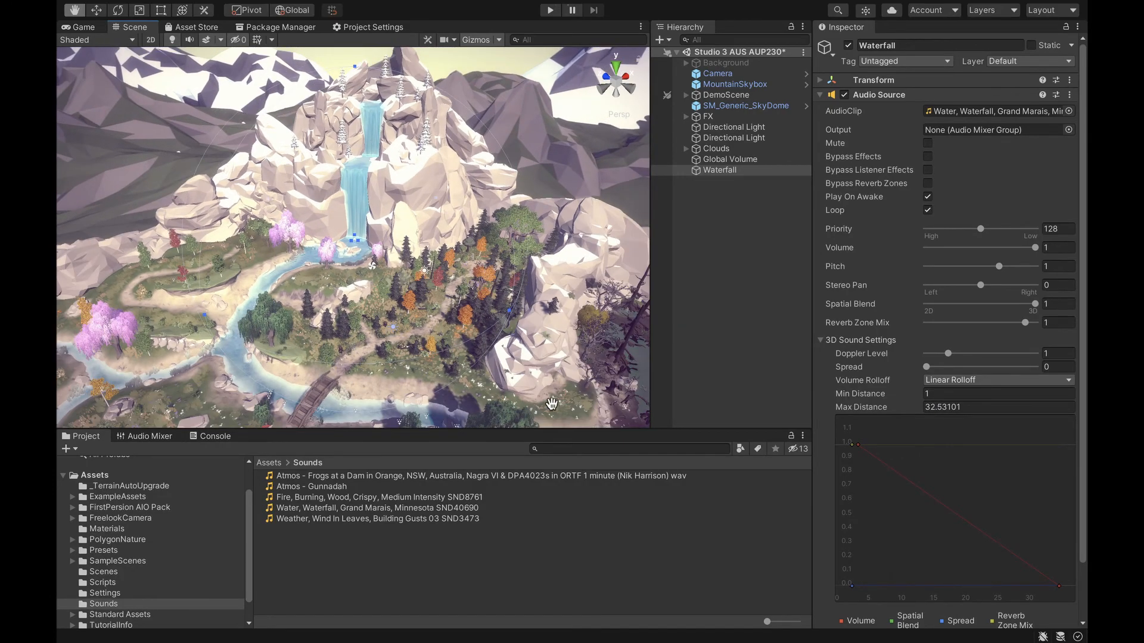
left_click_drag(853, 411, 947, 419)
scroll(417, 184, "down", 2)
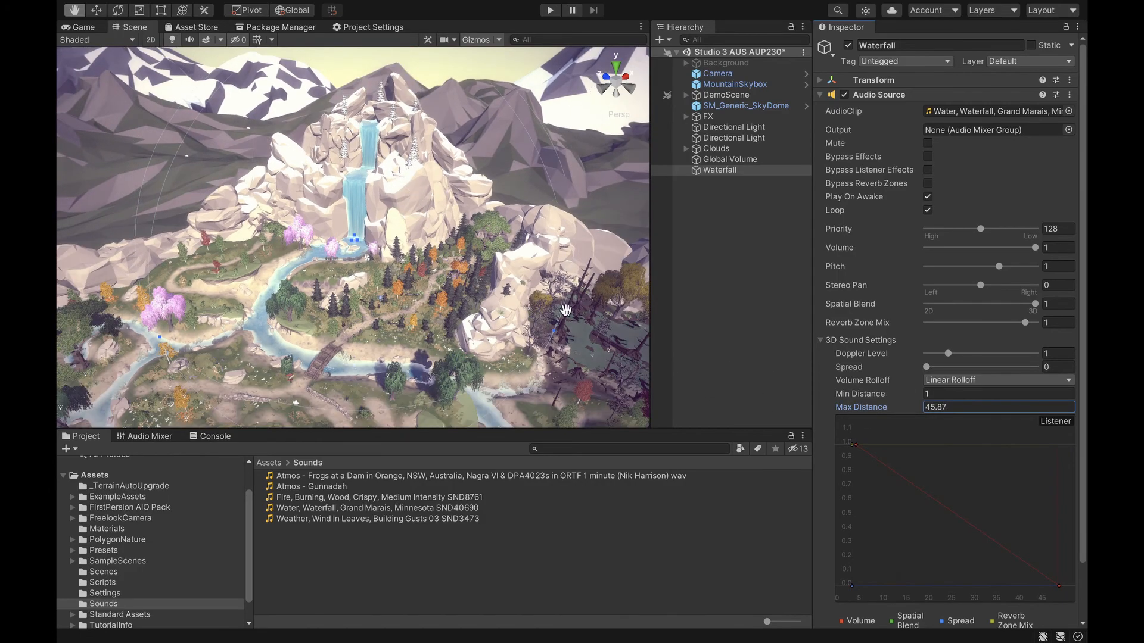
Toggle DemoScene's scene visibility off and on to compare the Waterfall source's outer range with the environment
left_click(658, 95)
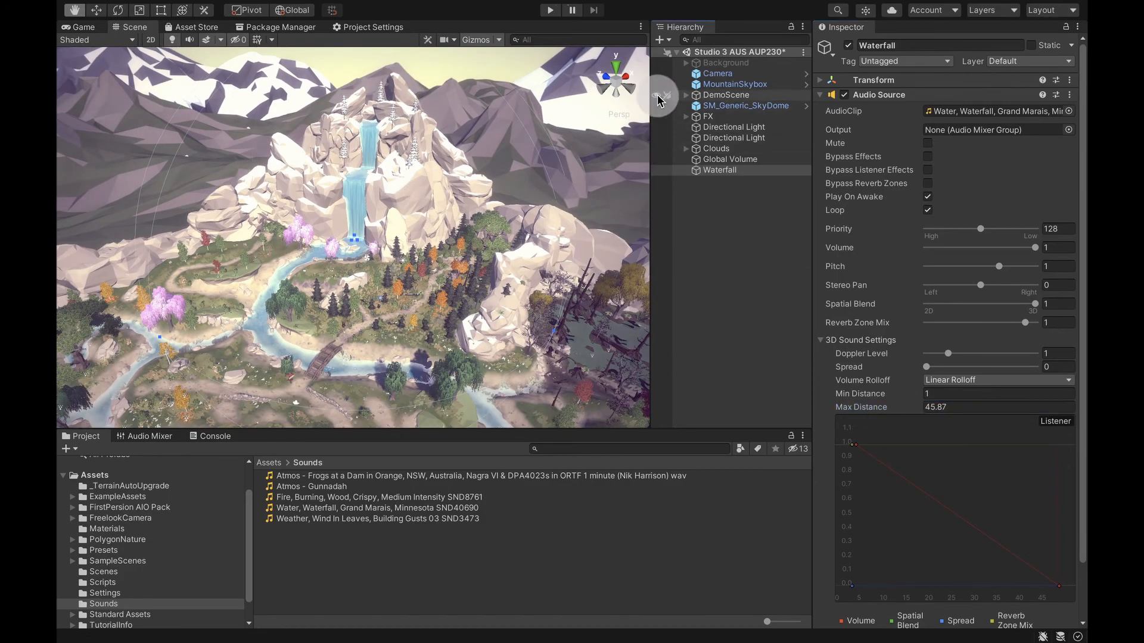
left_click(658, 95)
left_click(658, 95)
left_click(658, 95)
Try a Min Distance of 3 on the Waterfall source and settle on 5, checking the inner range at the waterfall's base
scroll(361, 252, "up", 5)
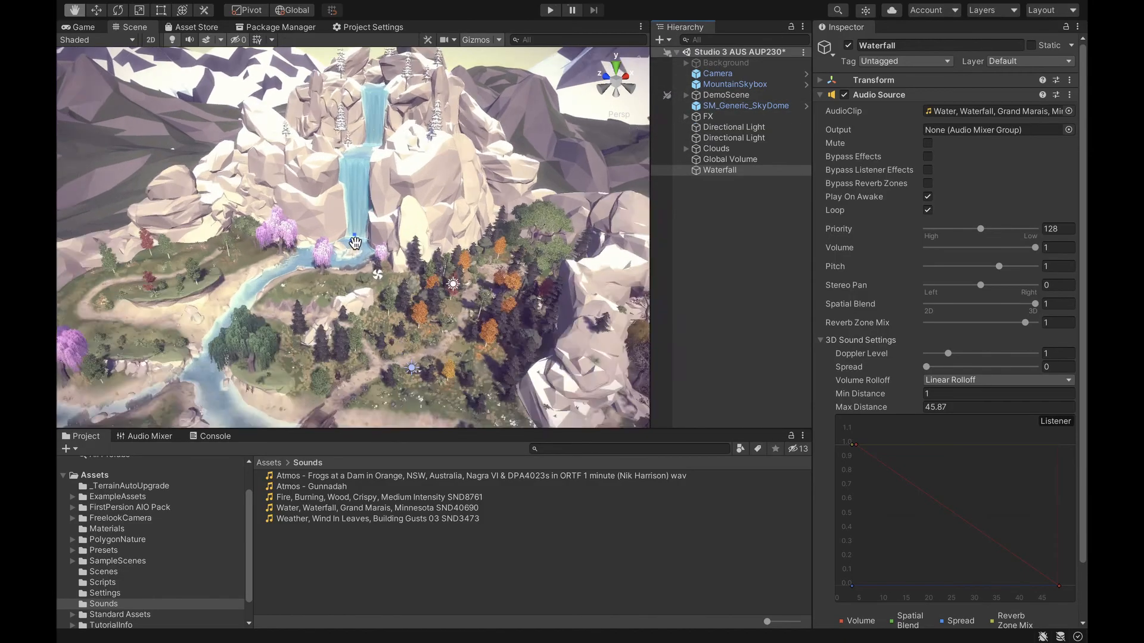
right_click_drag(360, 252, 358, 220)
key("shift+w")
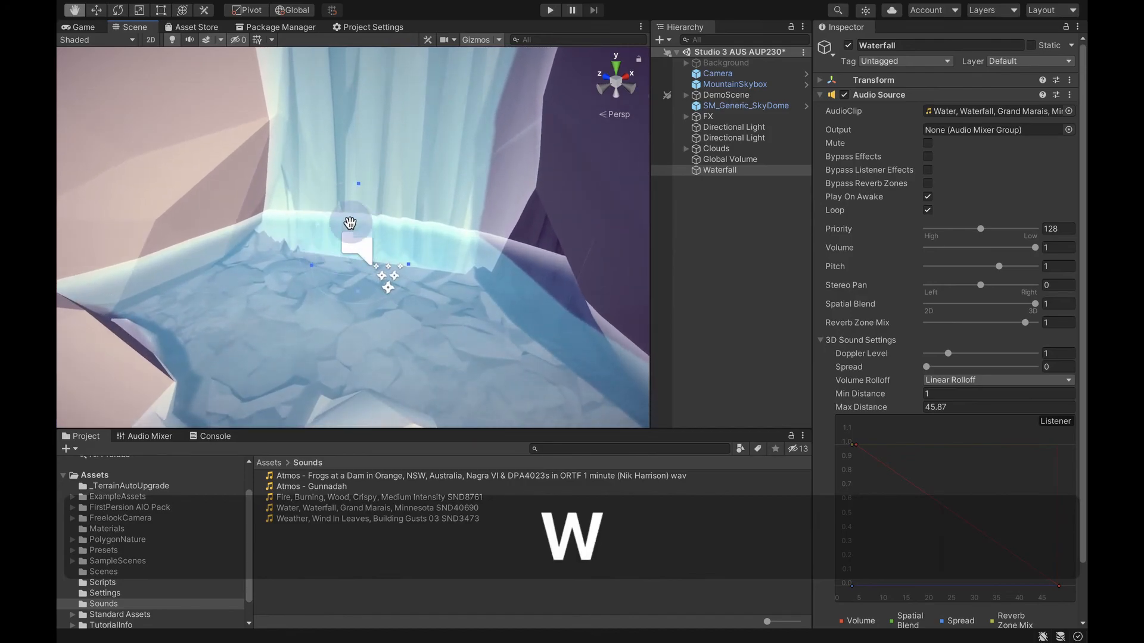
left_click(927, 393)
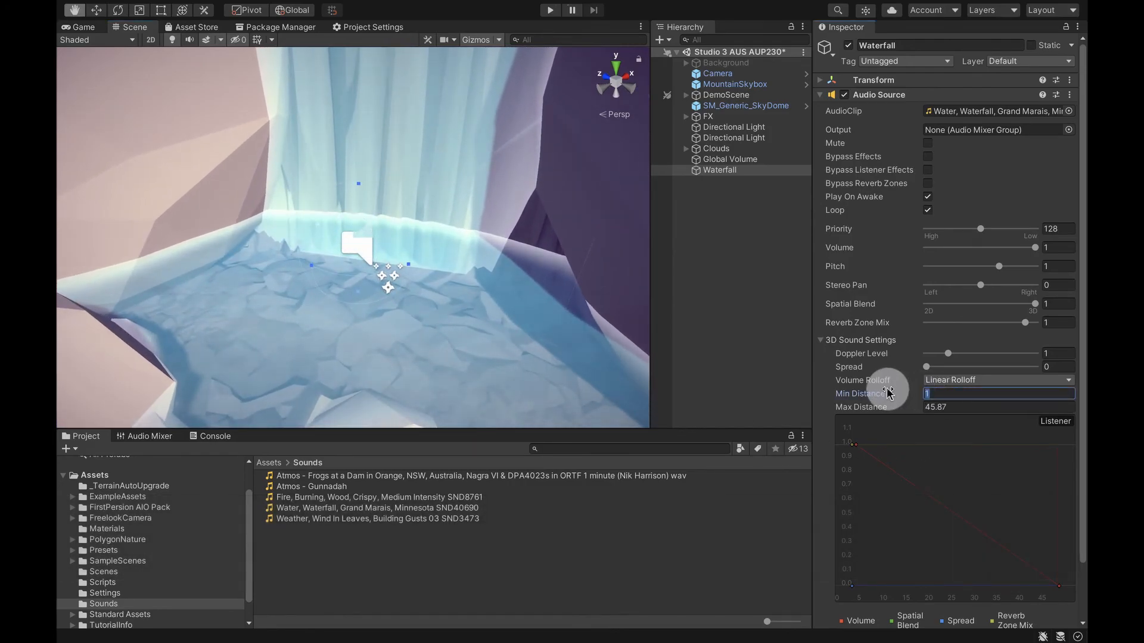
type("3")
key("Return")
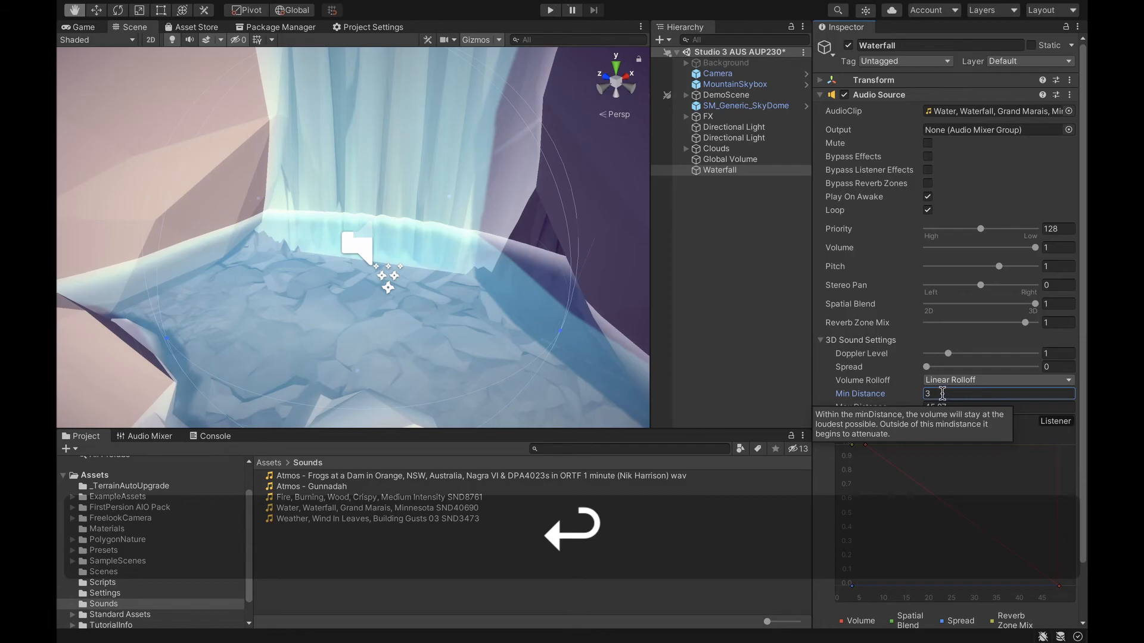
type("5")
key("Return")
right_click_drag(499, 242, 438, 178)
key("s")
key("shift")
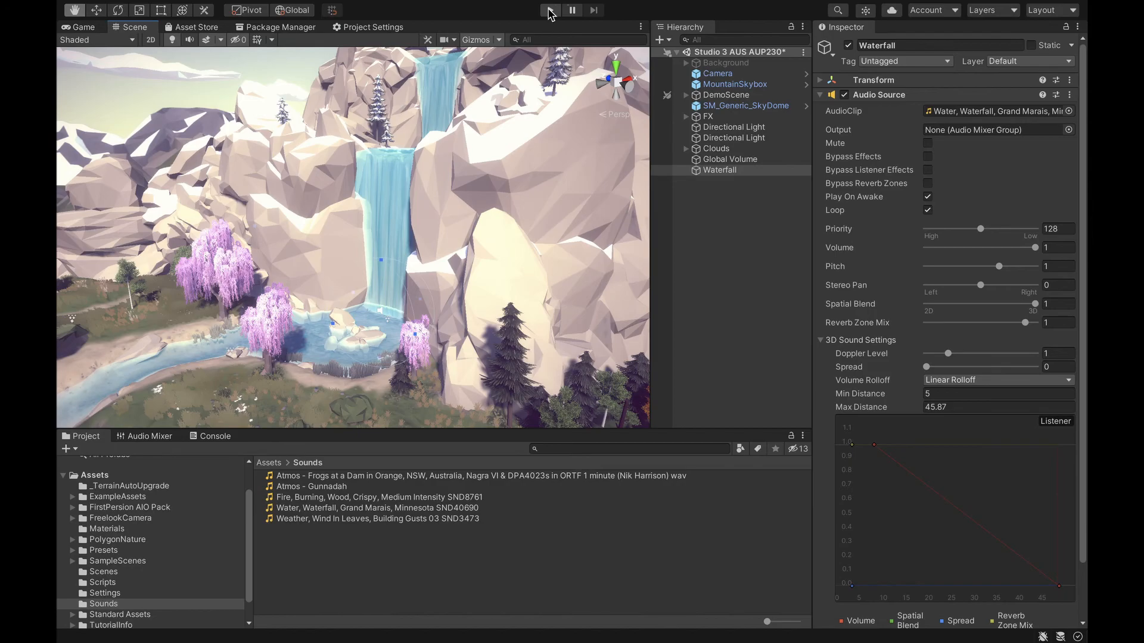
Run the scene and travel from the bridge along the river to the waterfall, listening to its volume change with distance
left_click(549, 10)
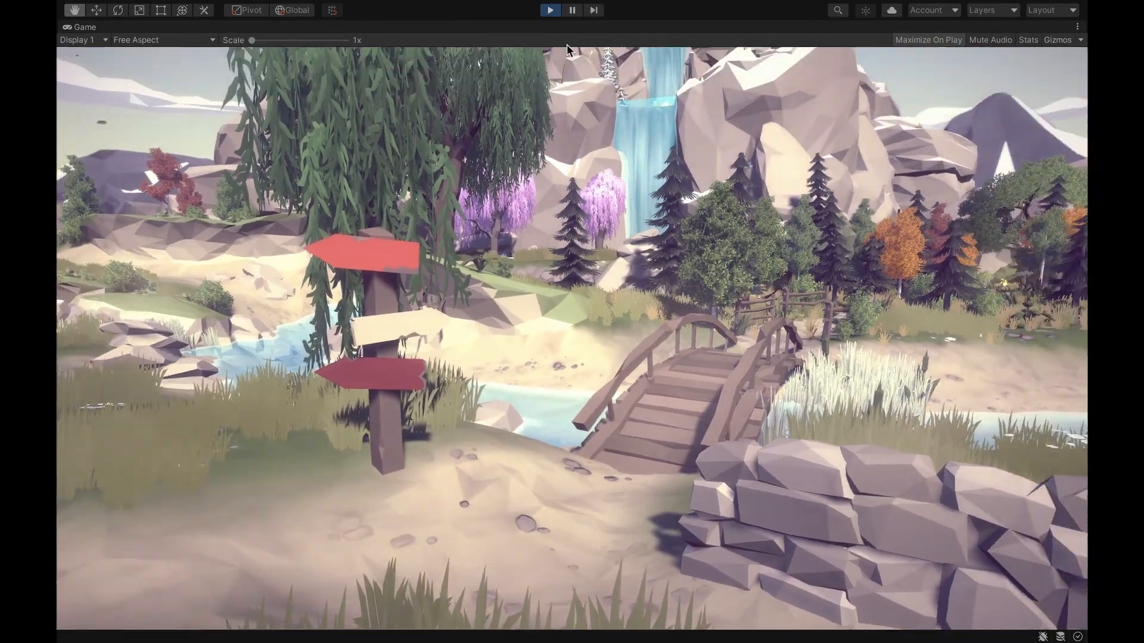
key("w")
mouse_move(701, 6)
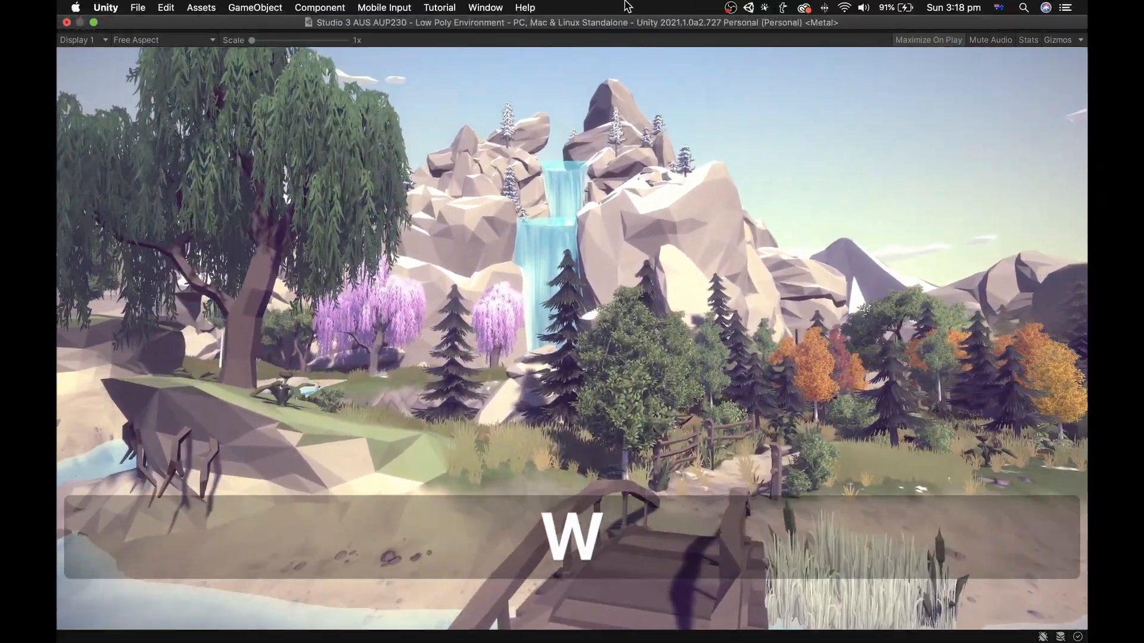
key("s")
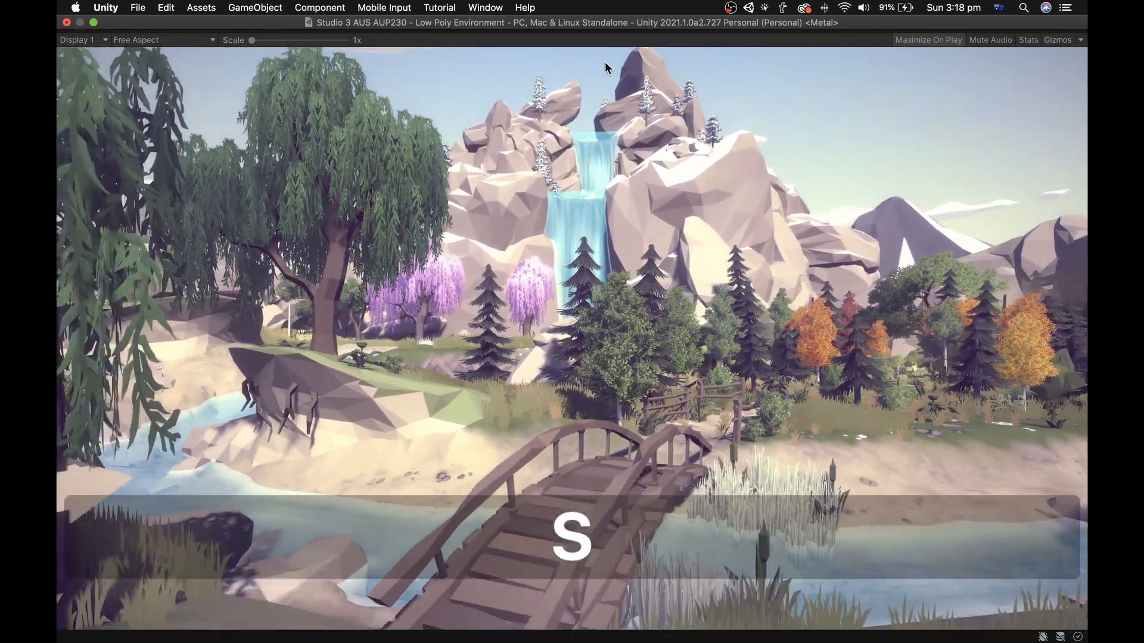
key("a")
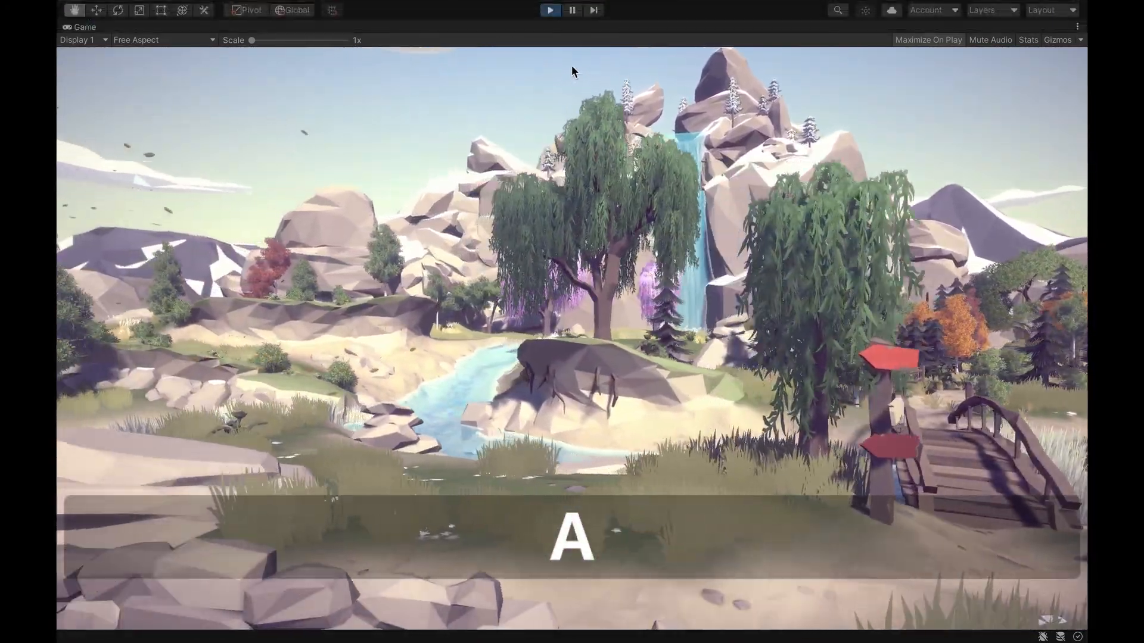
key("w")
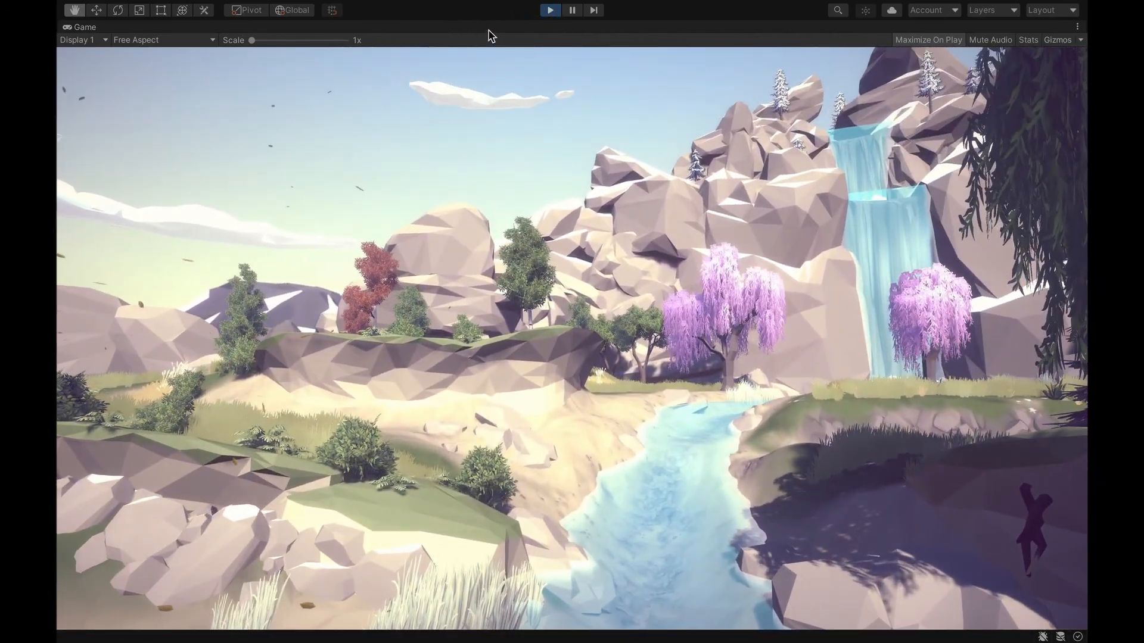
key("w")
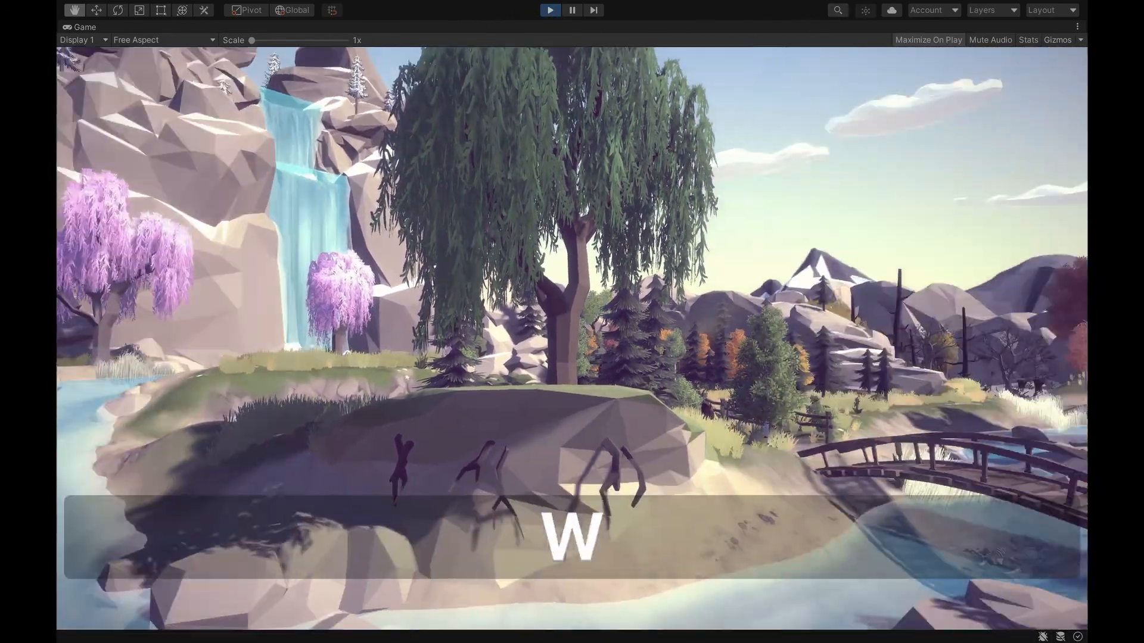
key("shift")
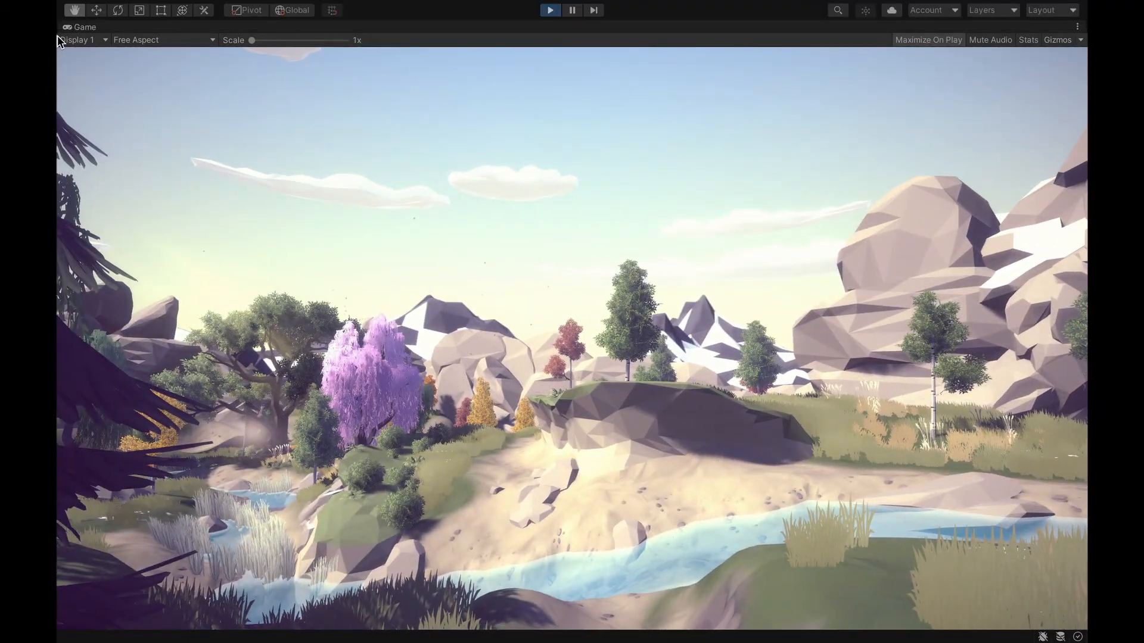
key("w")
key("shift+w")
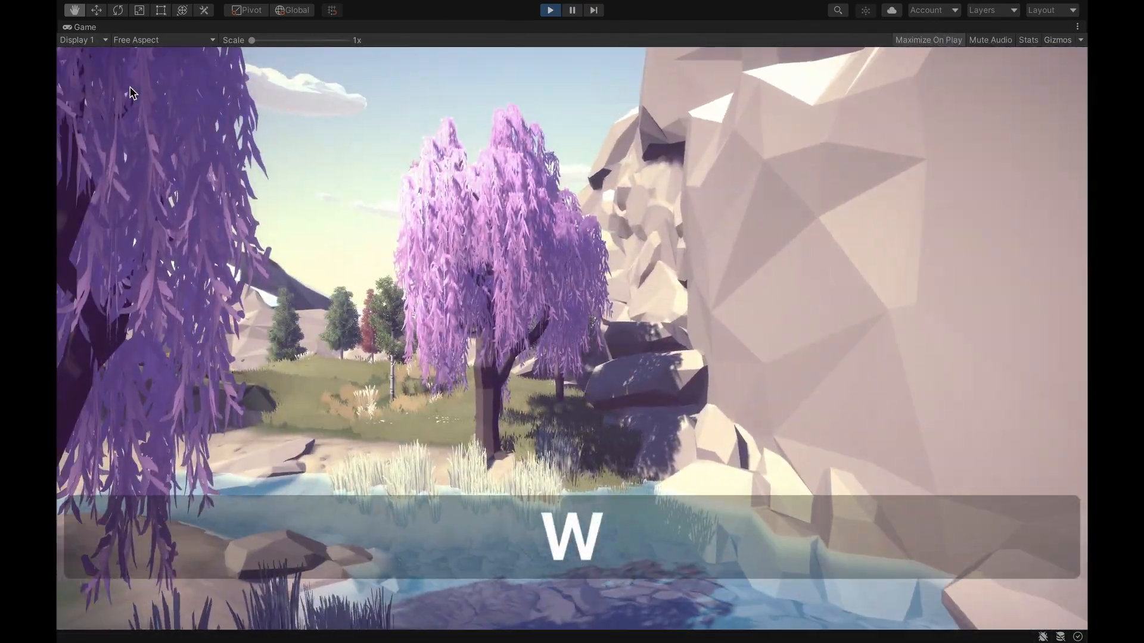
Turn and move around the waterfall pool to check the sound's direction, back away from it, and stop the running scene
key("q")
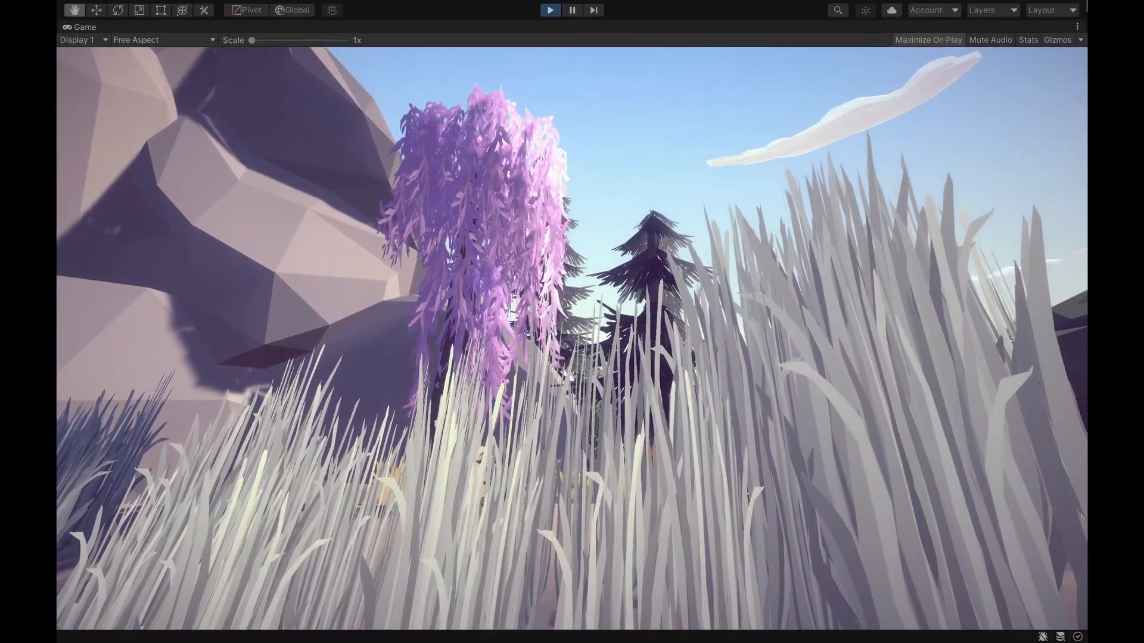
mouse_move(1085, 7)
key("w")
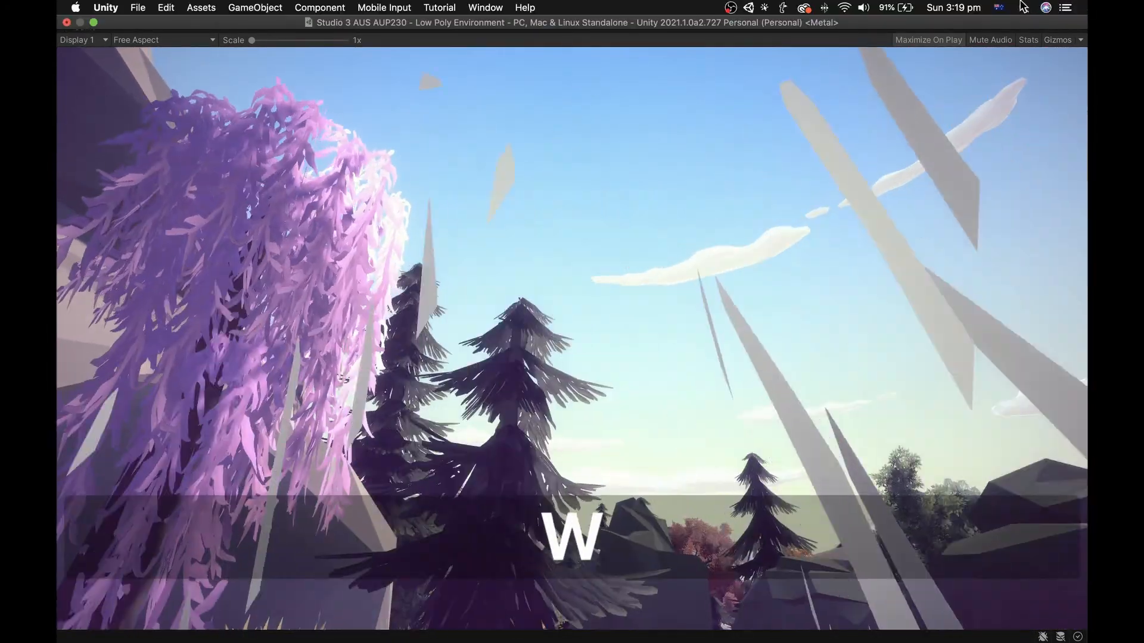
key("s")
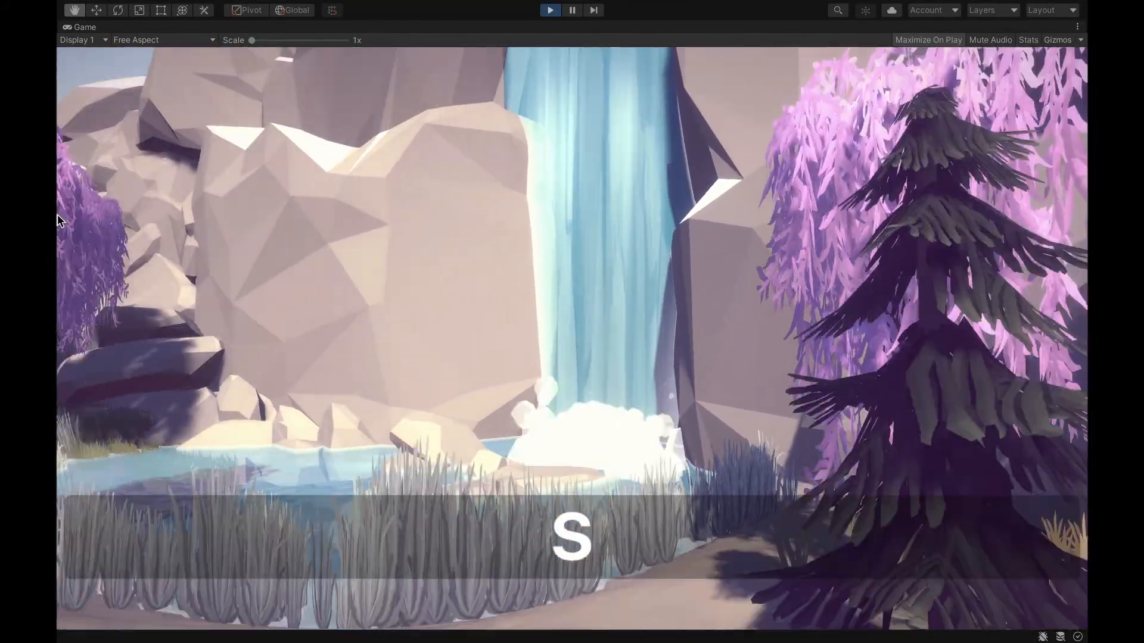
key("w")
key("w")
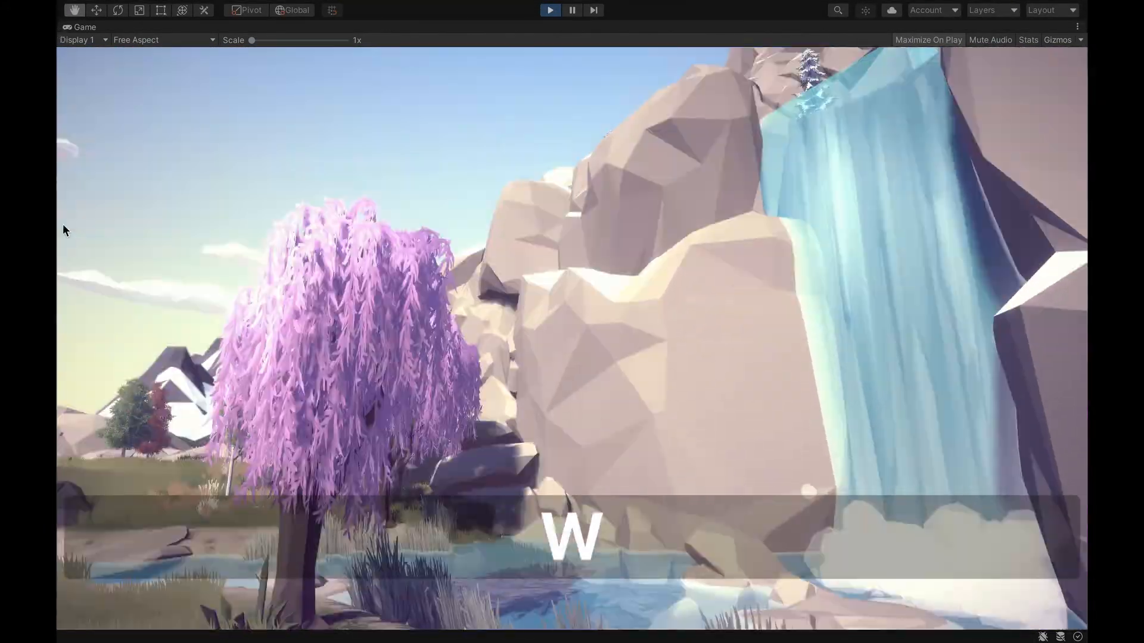
key("w")
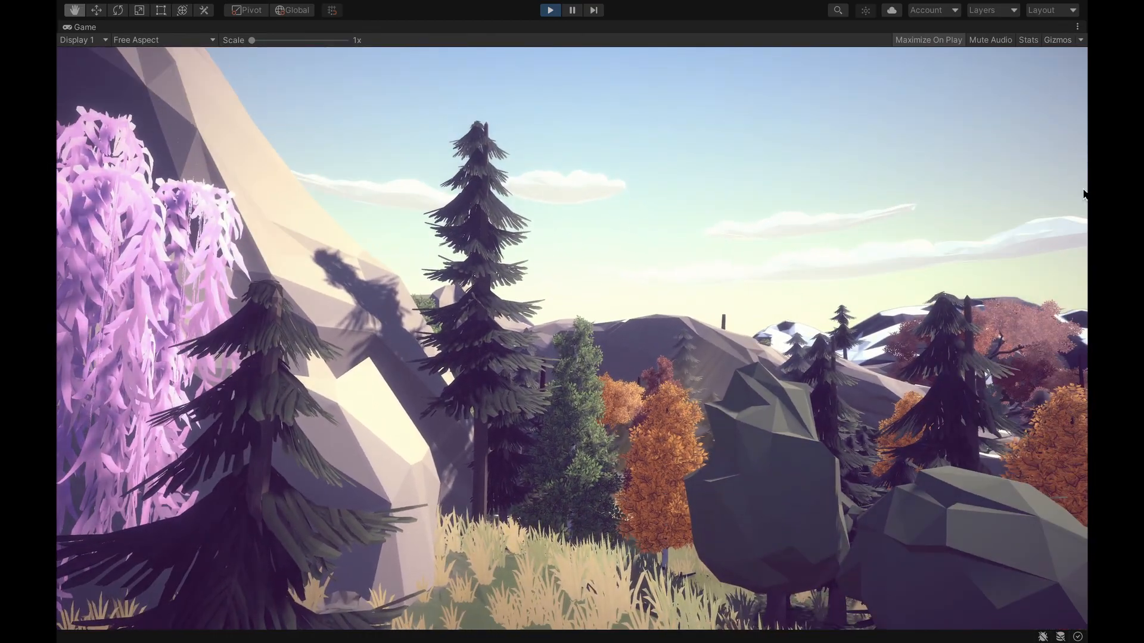
key("shift+s")
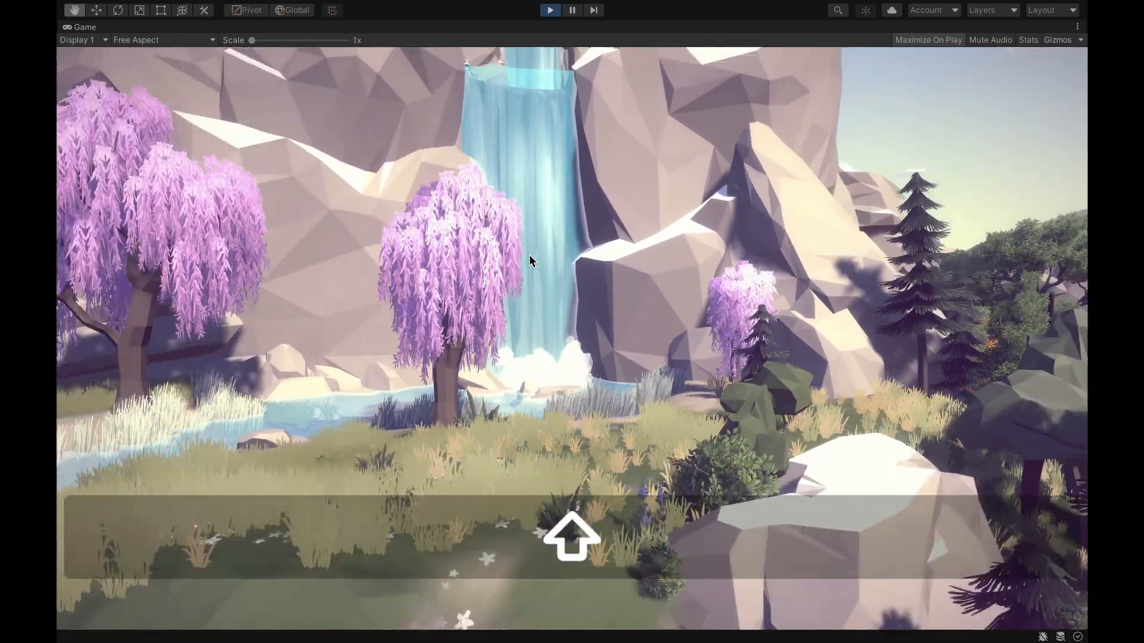
key("shift+e")
key("d")
key("s")
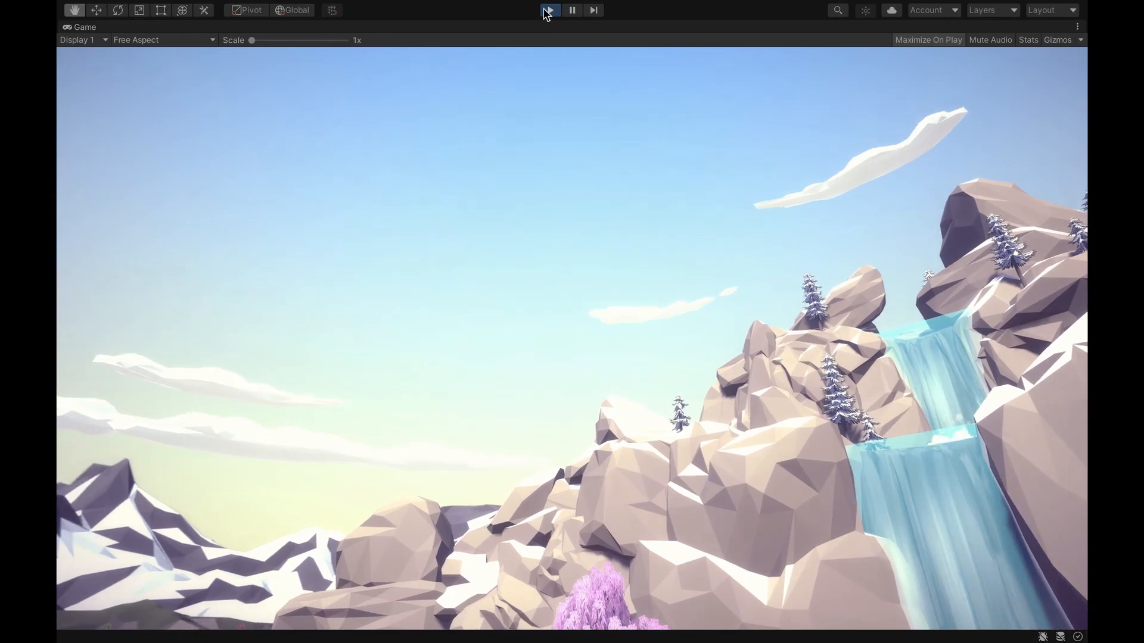
left_click(548, 11)
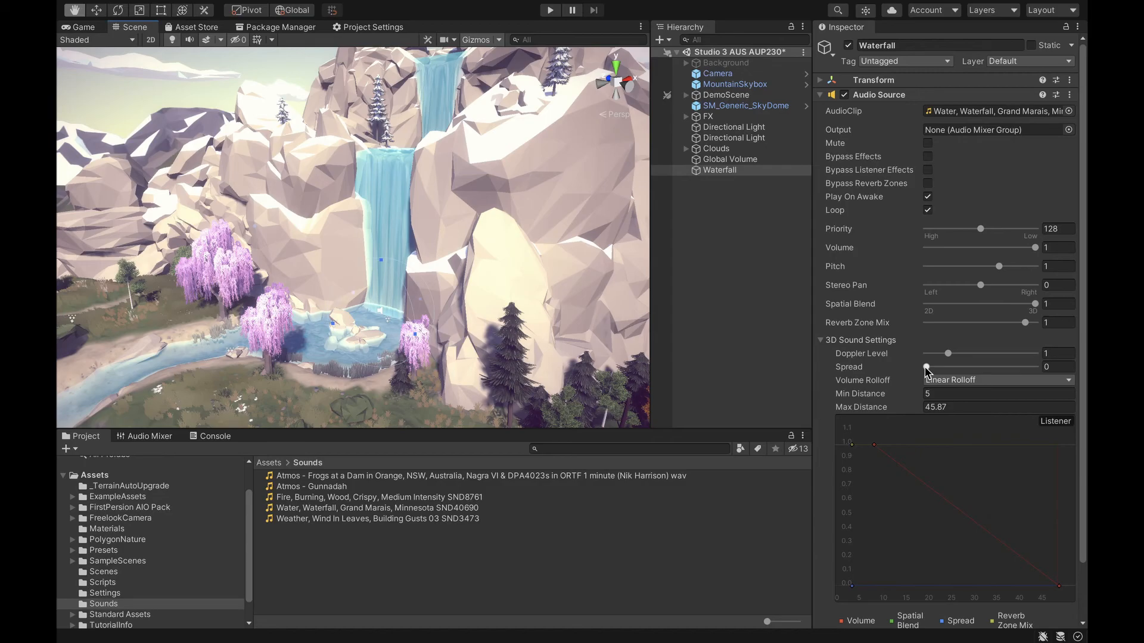
Set the Waterfall source's Spread to 180
left_click_drag(924, 366, 983, 369)
left_click(1063, 368)
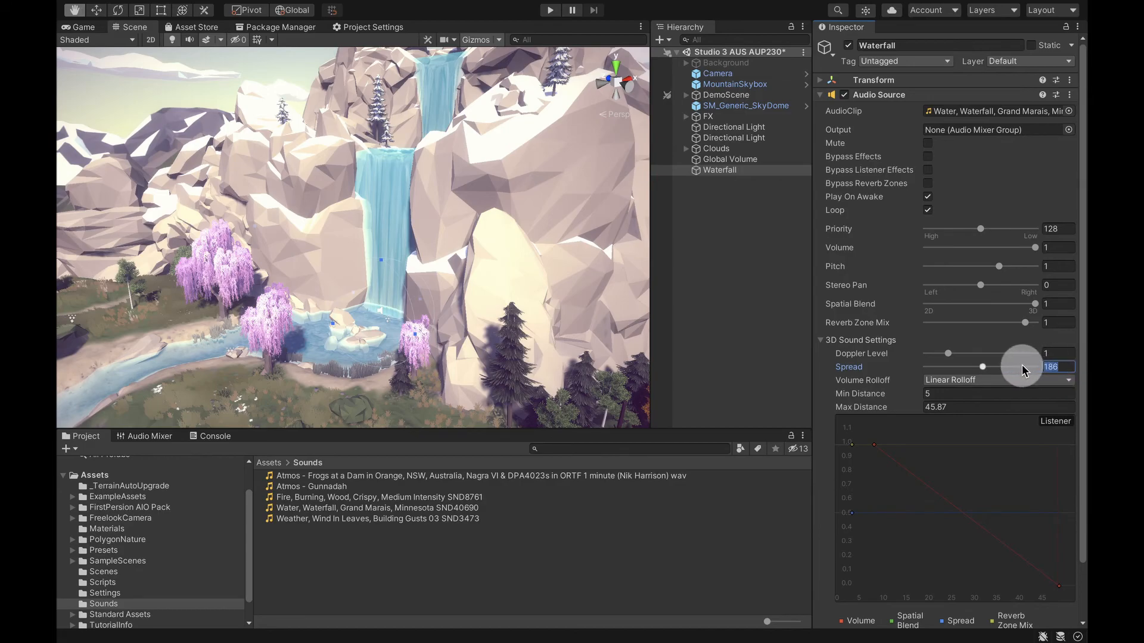
type("180")
key("Return")
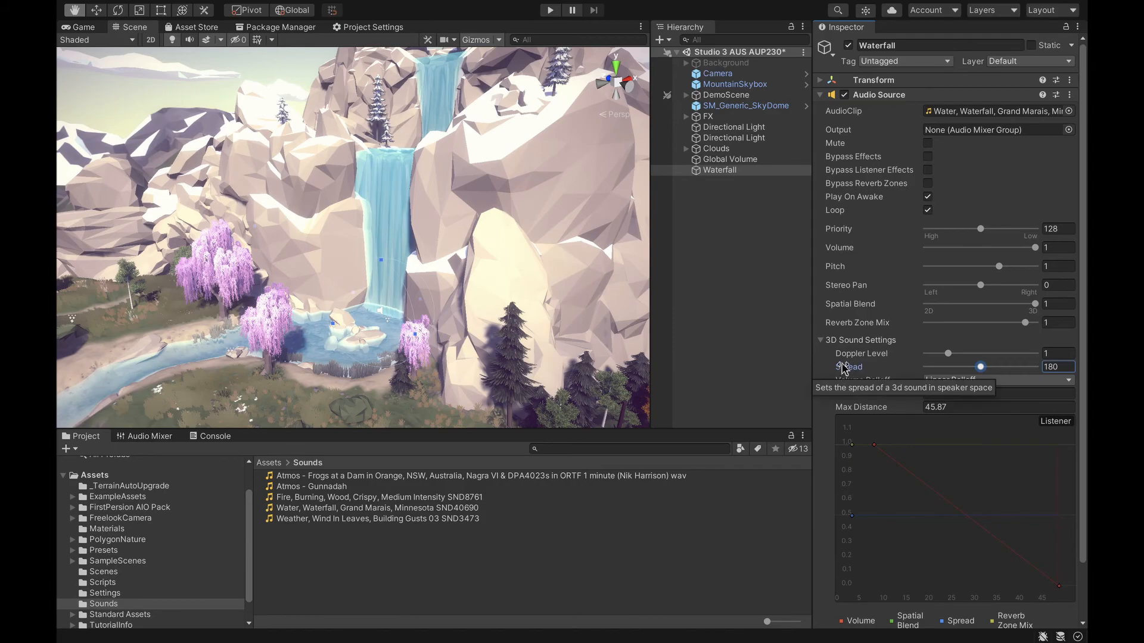
Play-test the 180 Spread by travelling to the waterfall, backing away while turning around, and stop the running scene
left_click(549, 11)
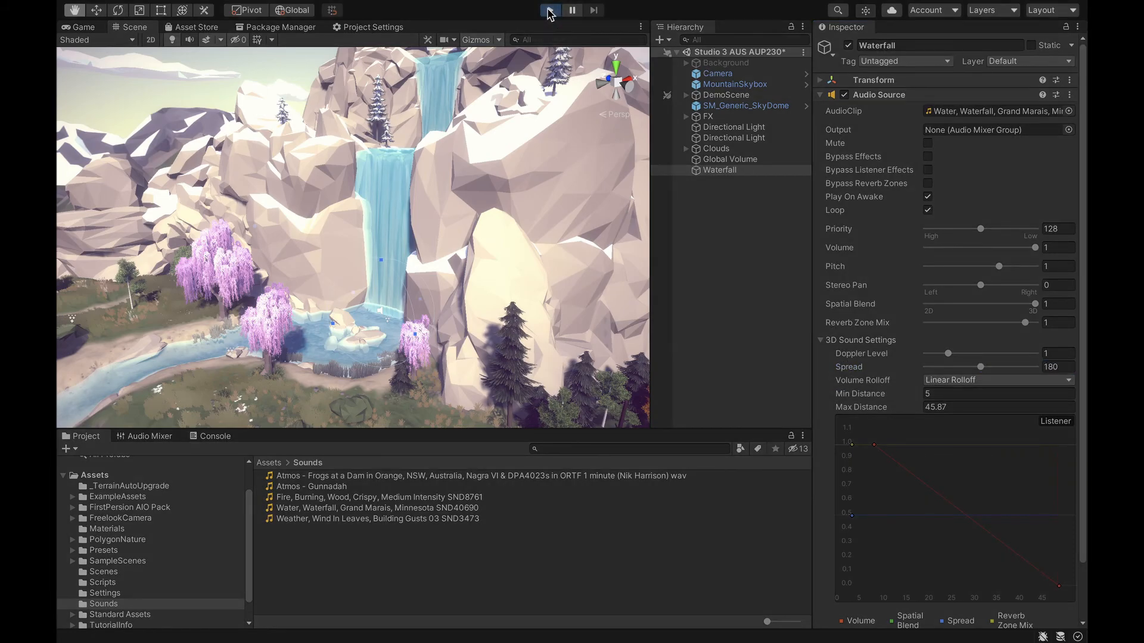
key("w")
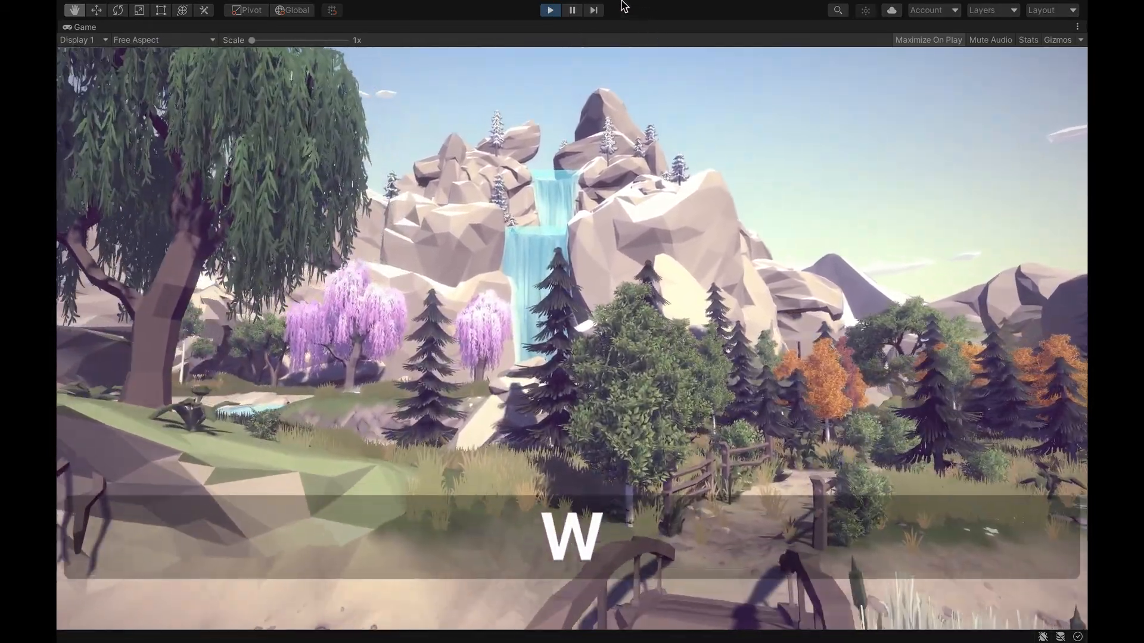
key("shift+w")
key("shift+w")
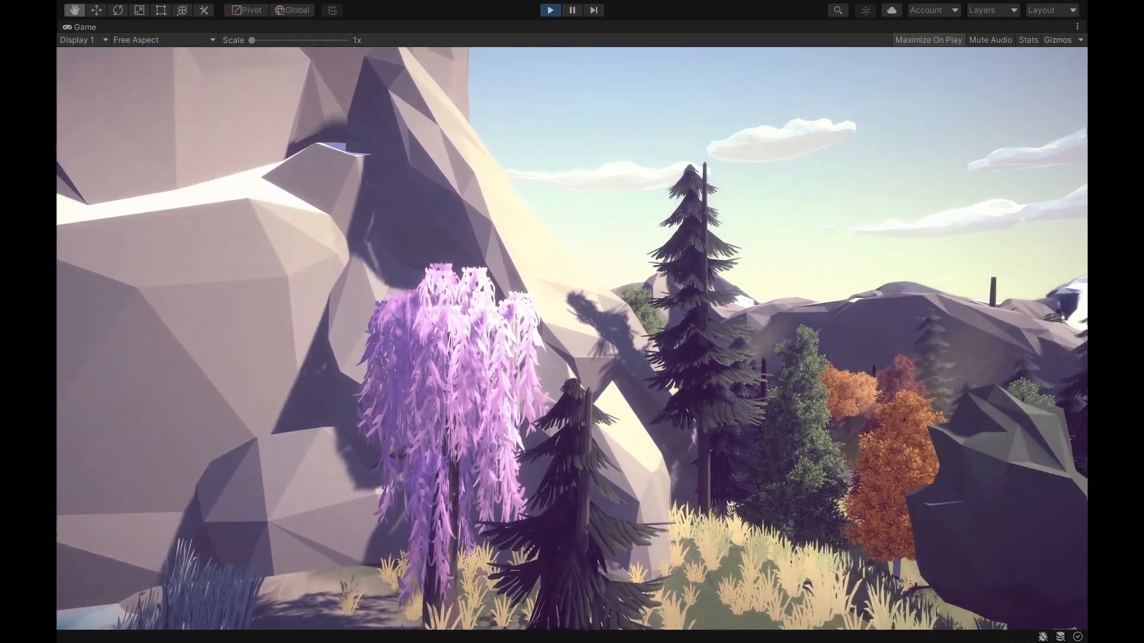
key("s")
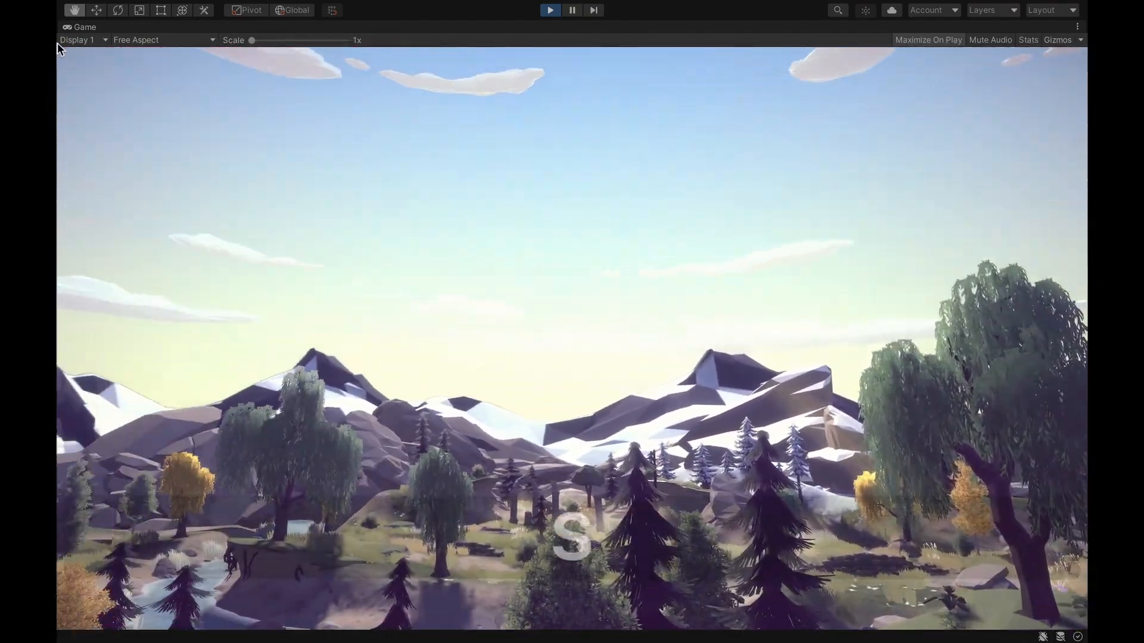
key("shift")
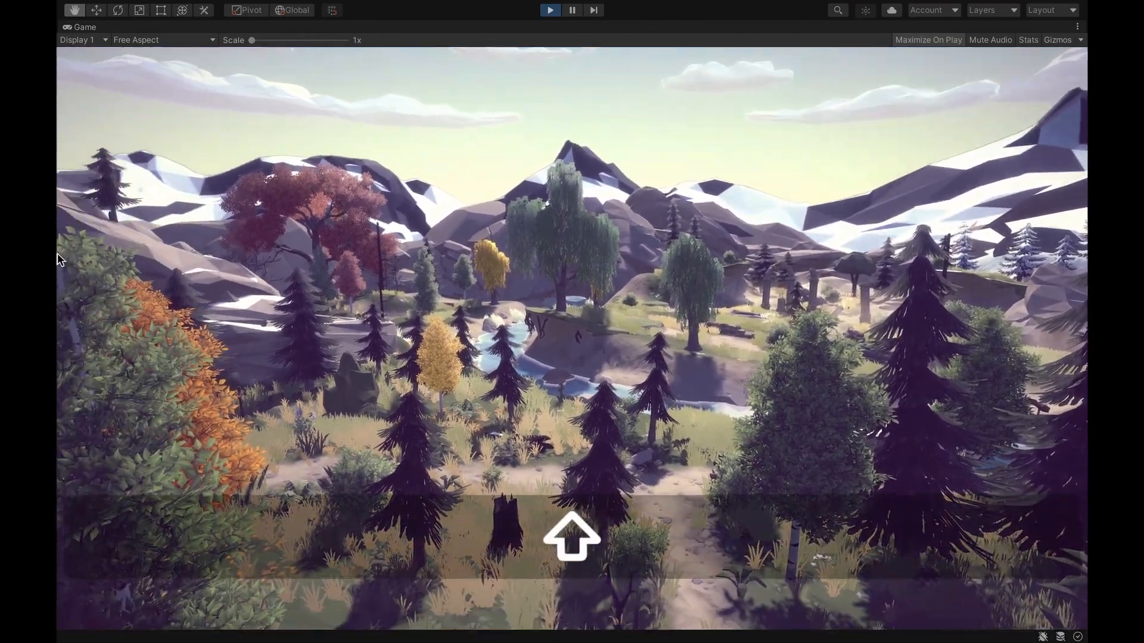
key("shift+d")
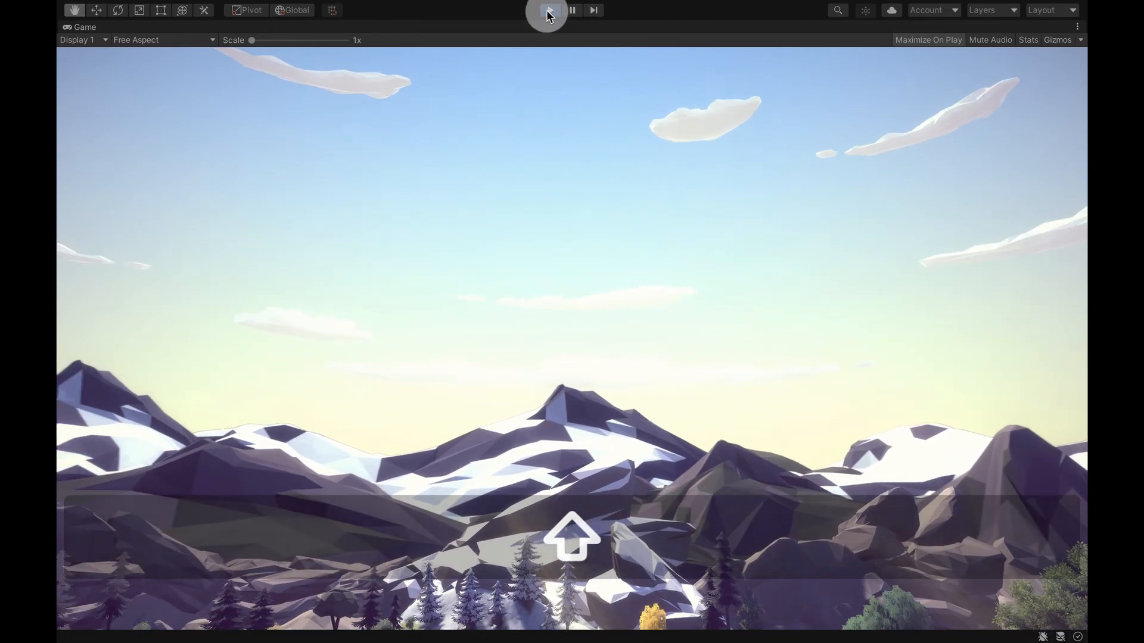
left_click(548, 10)
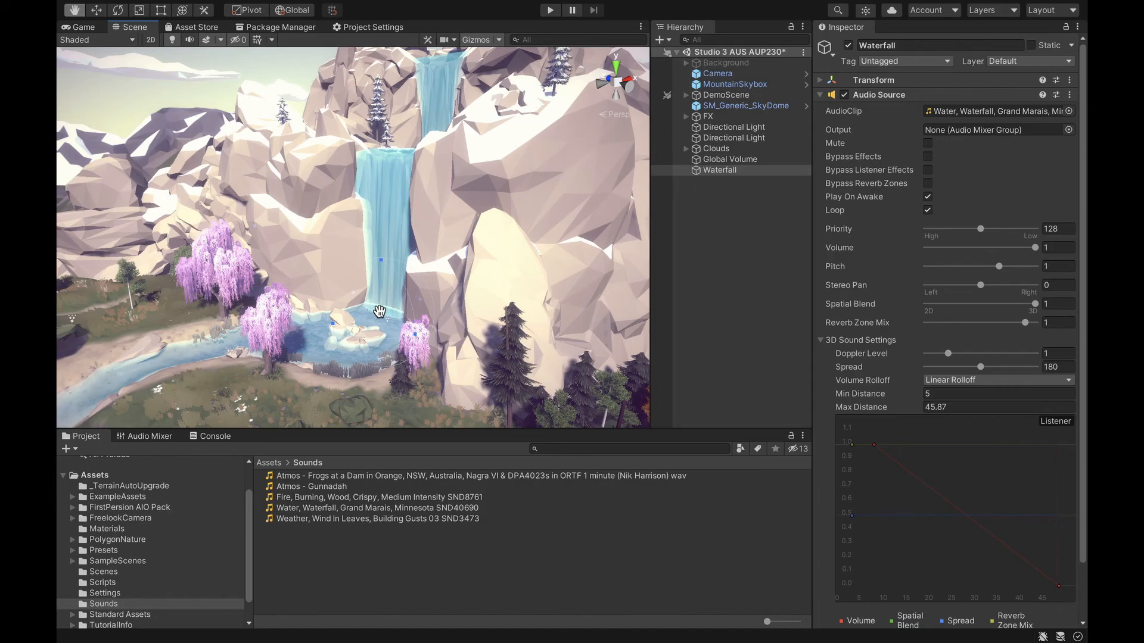
Try Spread values across the full range from 0 to 360 on the Waterfall source and settle on 34
left_click_drag(982, 369, 935, 374)
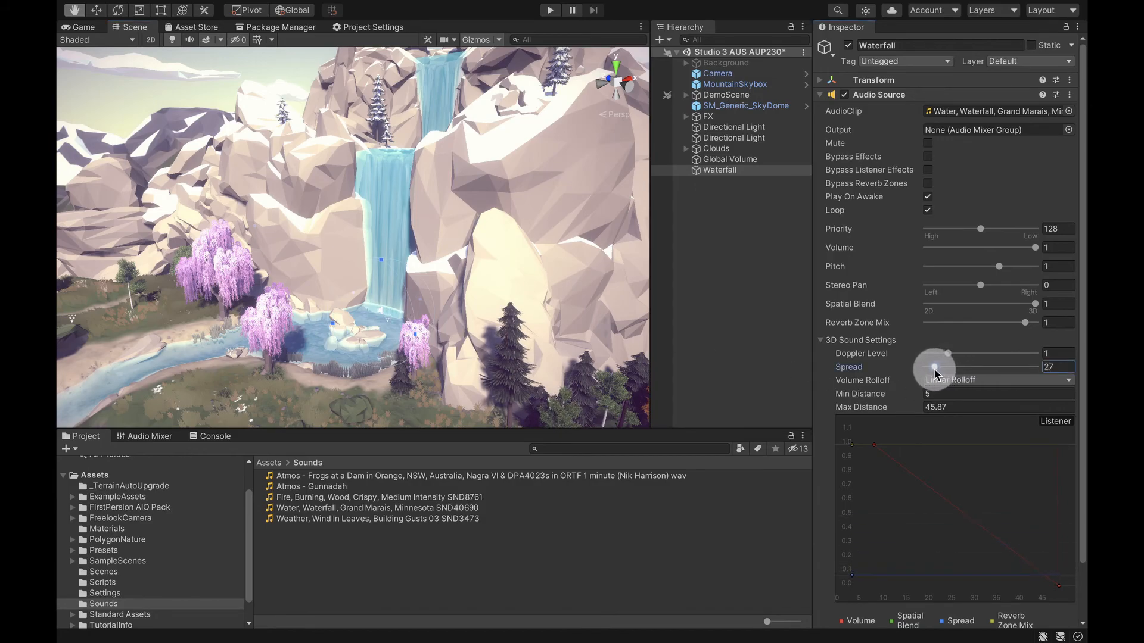
left_click_drag(937, 369, 978, 379)
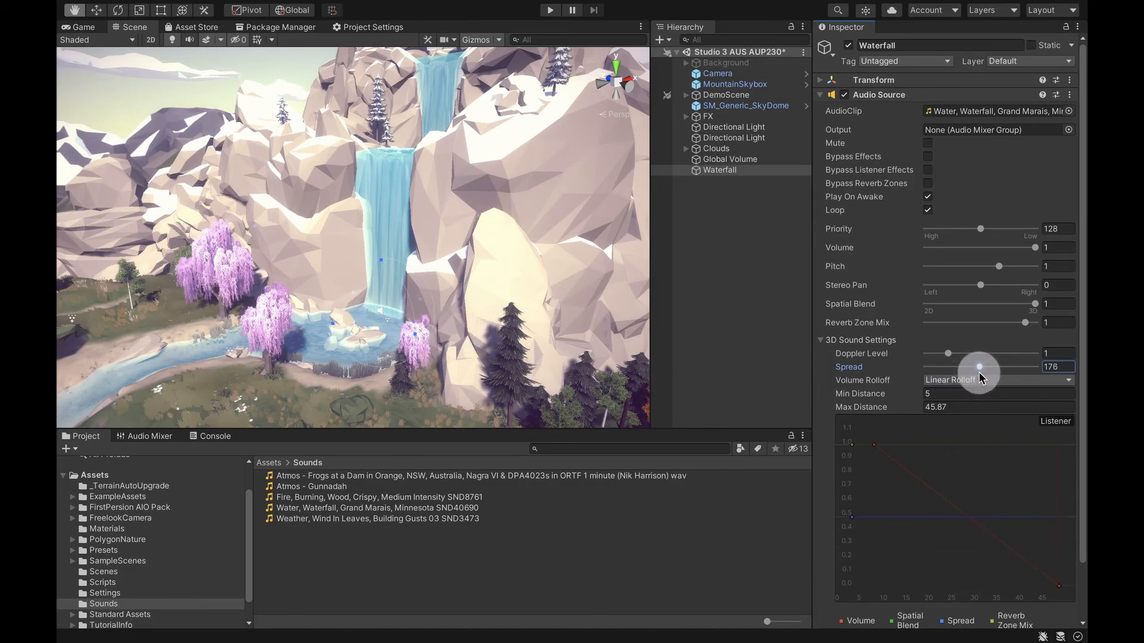
left_click_drag(980, 370, 1000, 371)
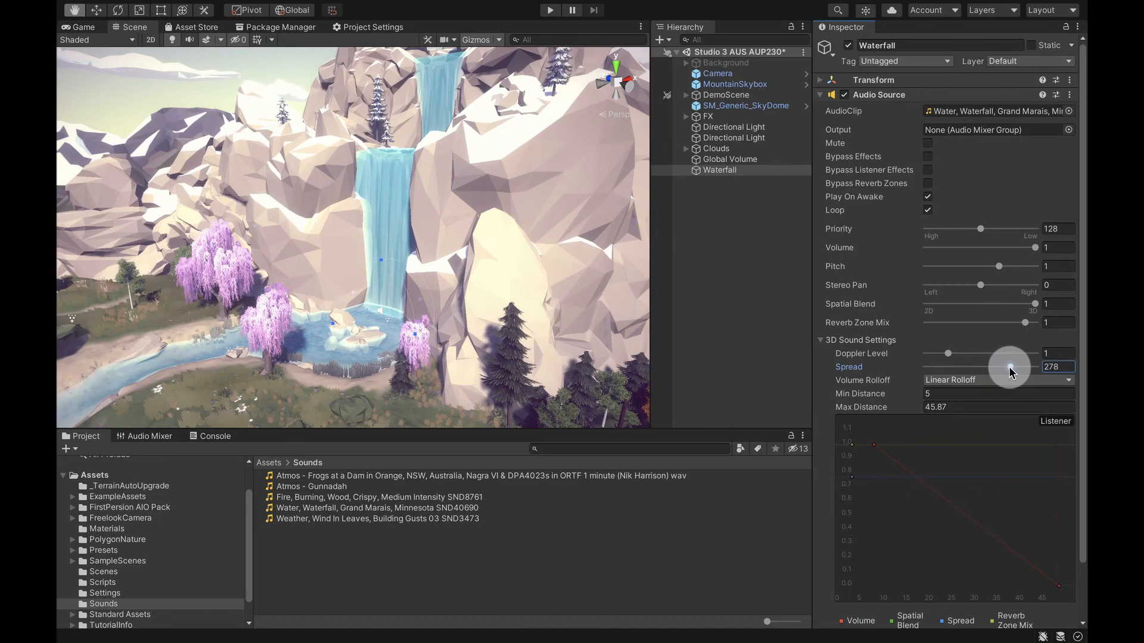
left_click_drag(1028, 367, 1040, 368)
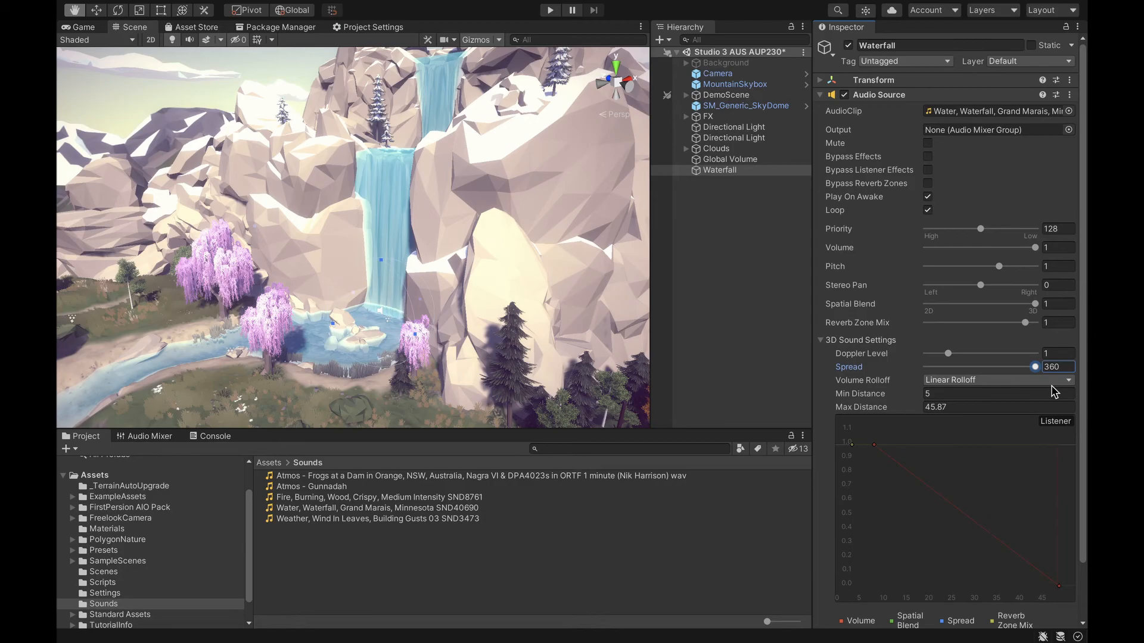
left_click_drag(1035, 367, 942, 370)
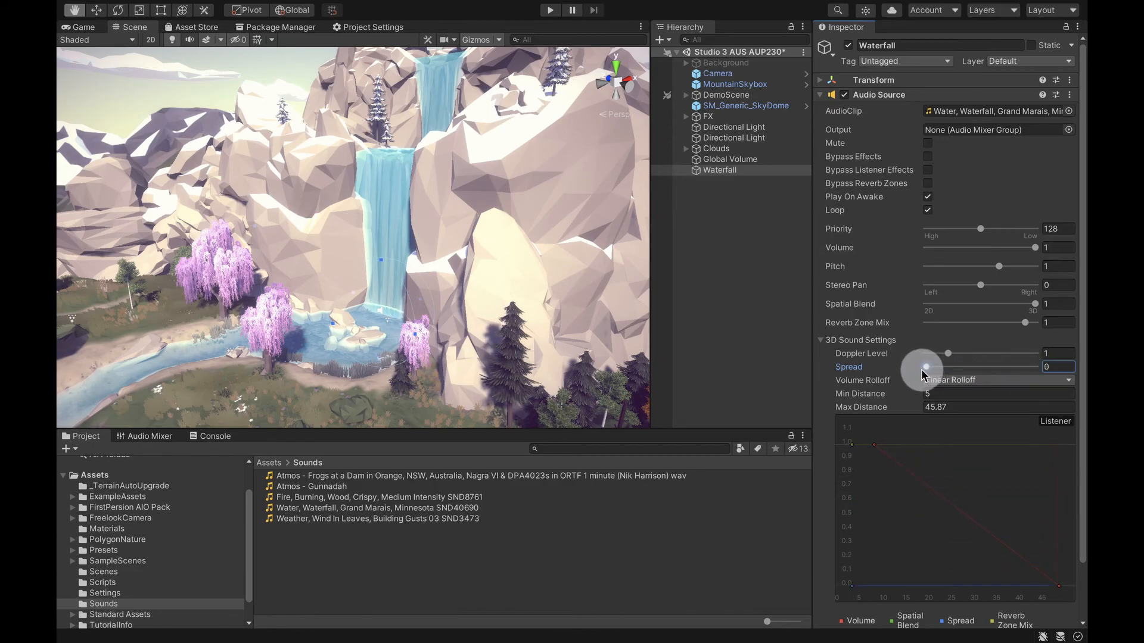
mouse_move(921, 370)
left_mouse_down()
mouse_move(980, 368)
mouse_move(922, 369)
mouse_move(957, 370)
mouse_move(938, 379)
left_mouse_up()
Run the scene and travel over the bridge and along the path to the waterfall pool, listening to the narrower spread
left_click(548, 10)
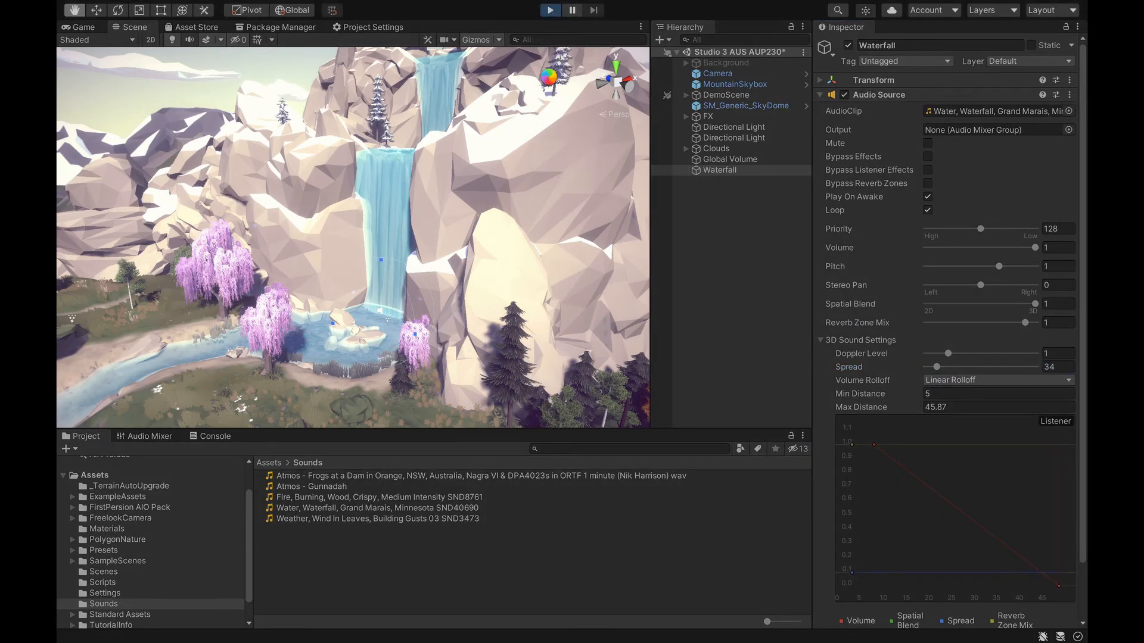
key("w")
key("shift+w")
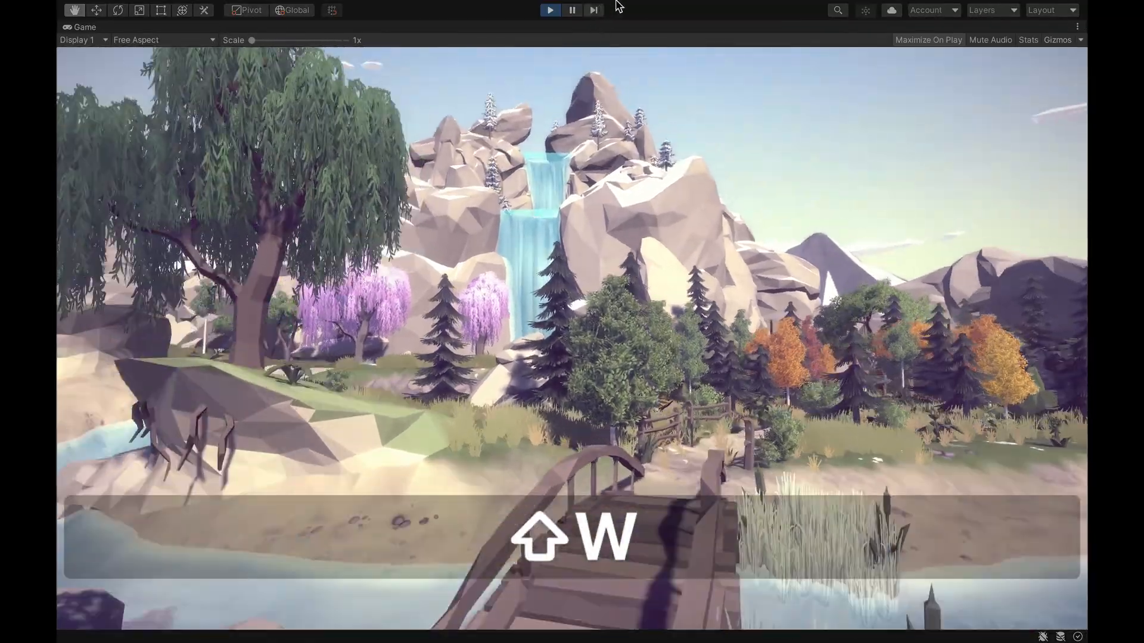
key("w")
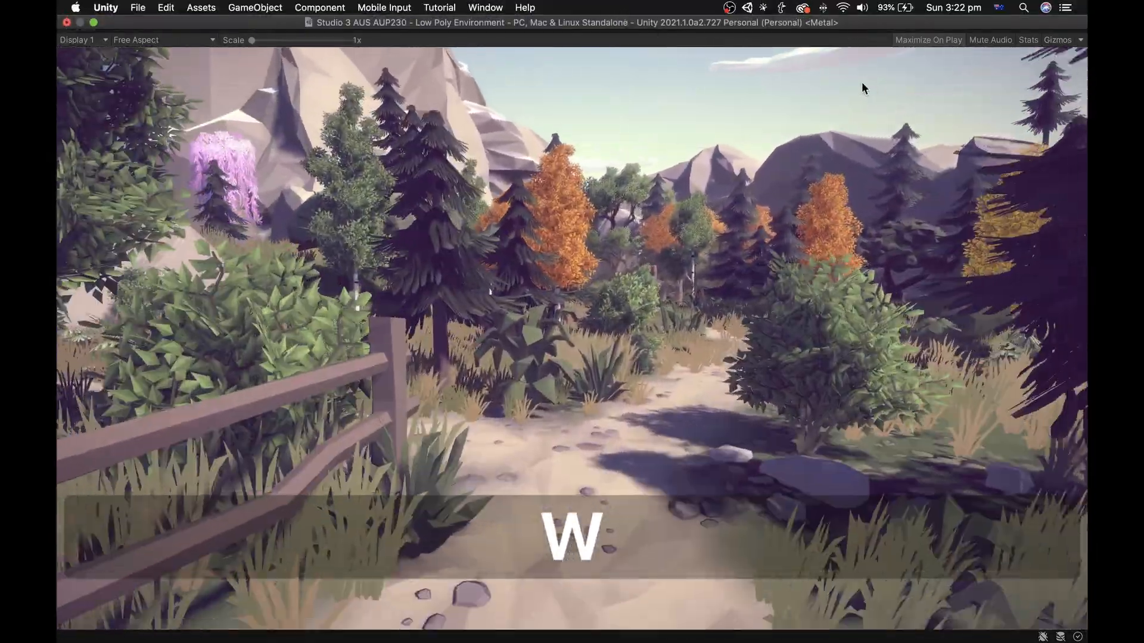
key("w")
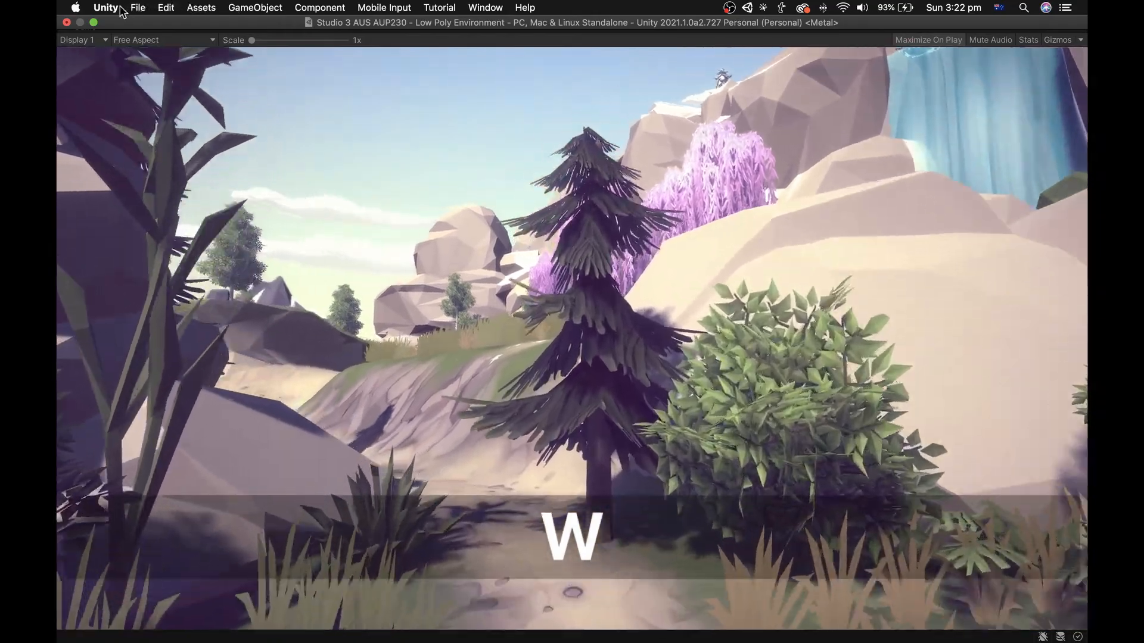
key("w")
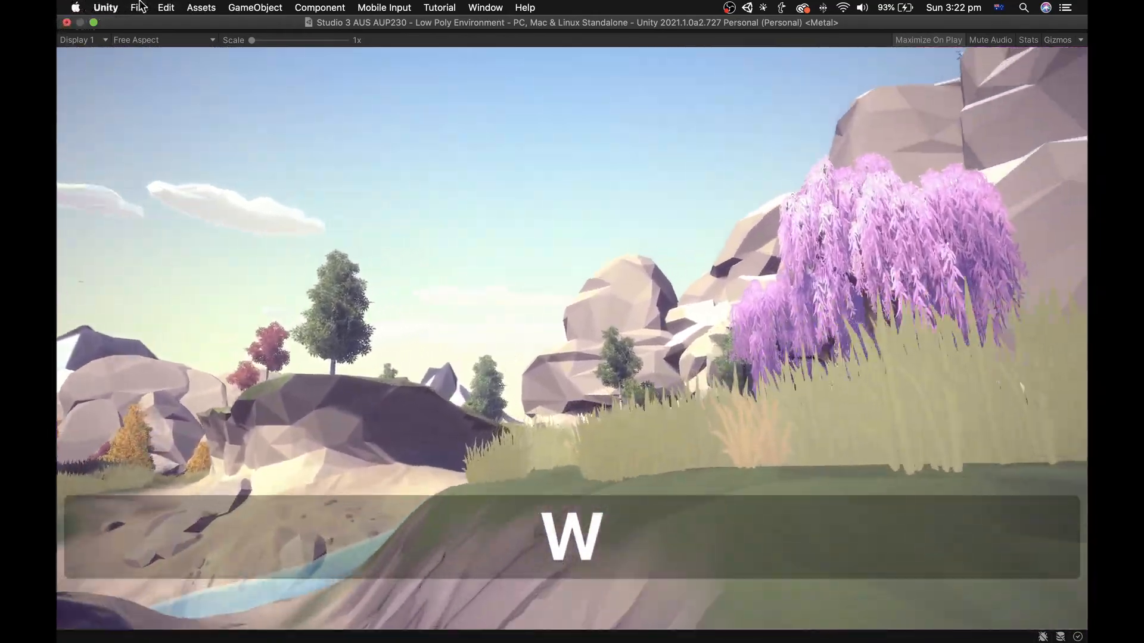
key("shift")
key("w")
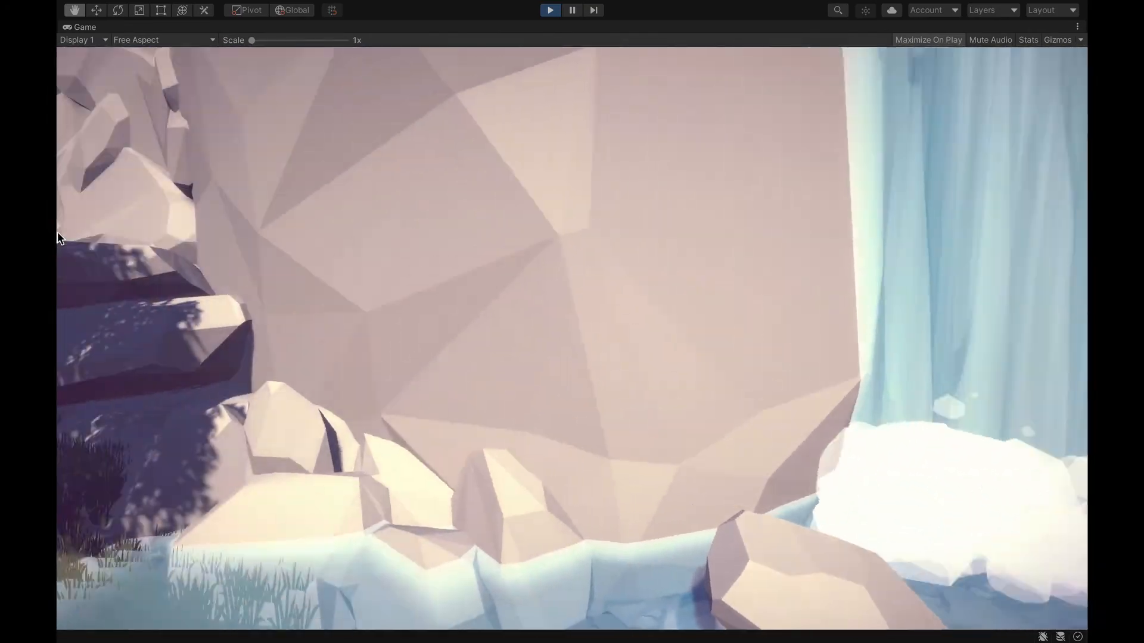
Back away from the waterfall while turning to compare the sound's direction, and stop the running scene
key("s")
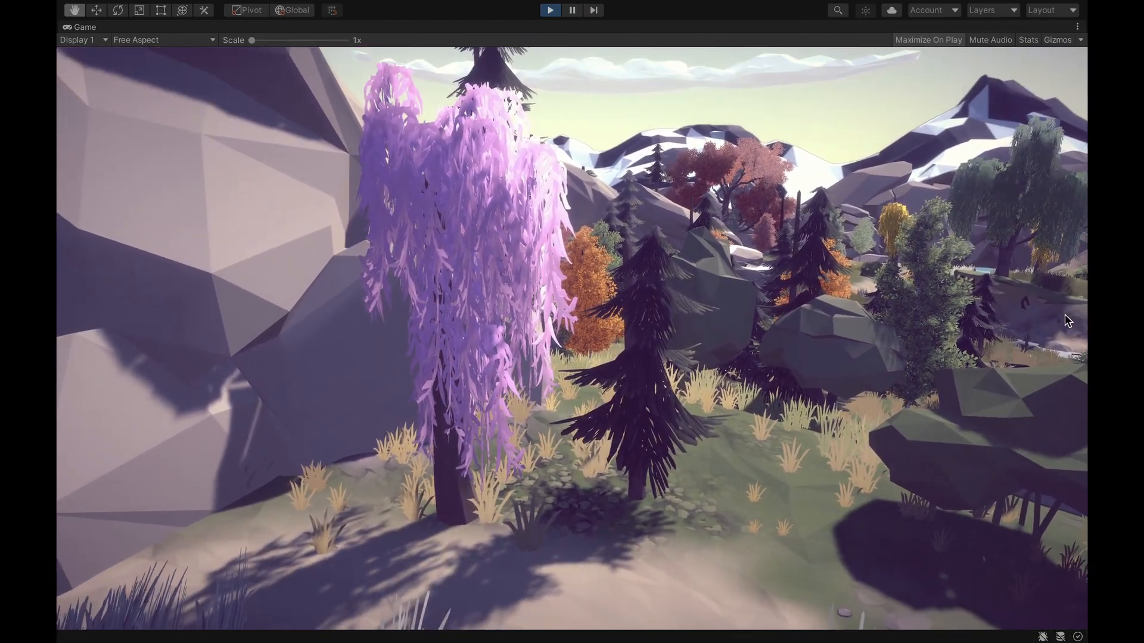
key("s")
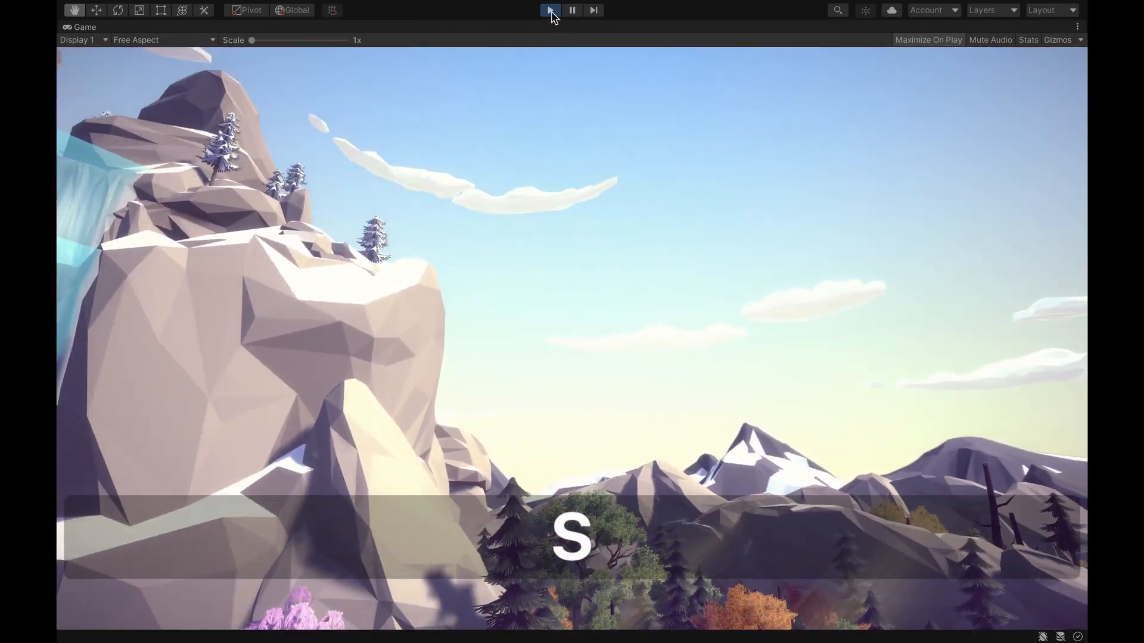
left_click(551, 10)
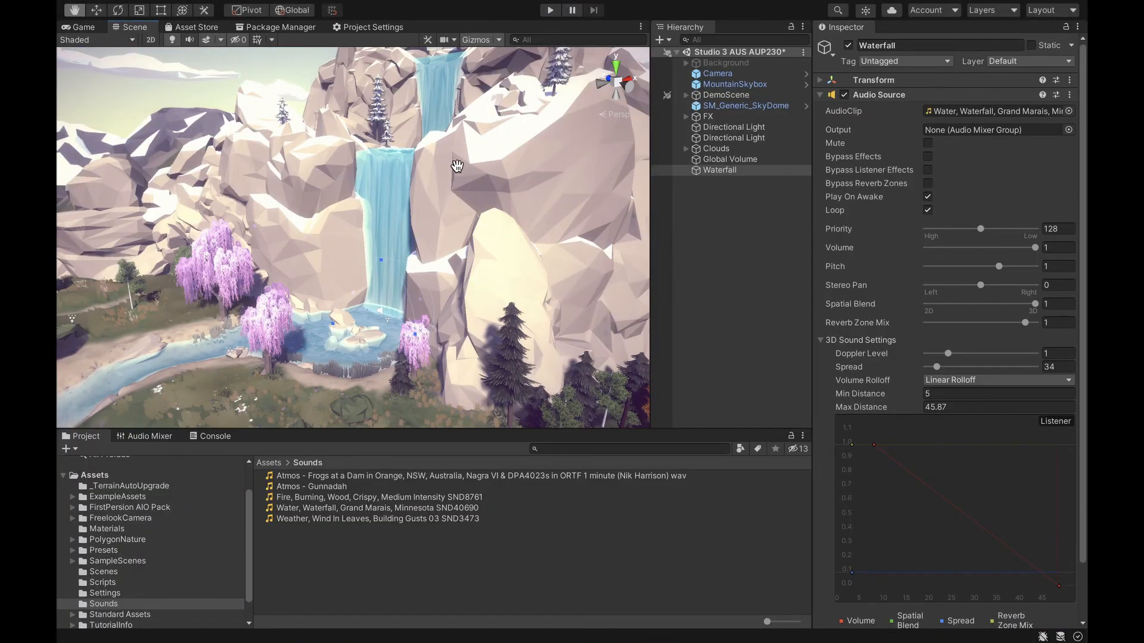
Duplicate the Waterfall audio source and select the copy
right_click_drag(471, 227, 329, 271)
key("shift+s")
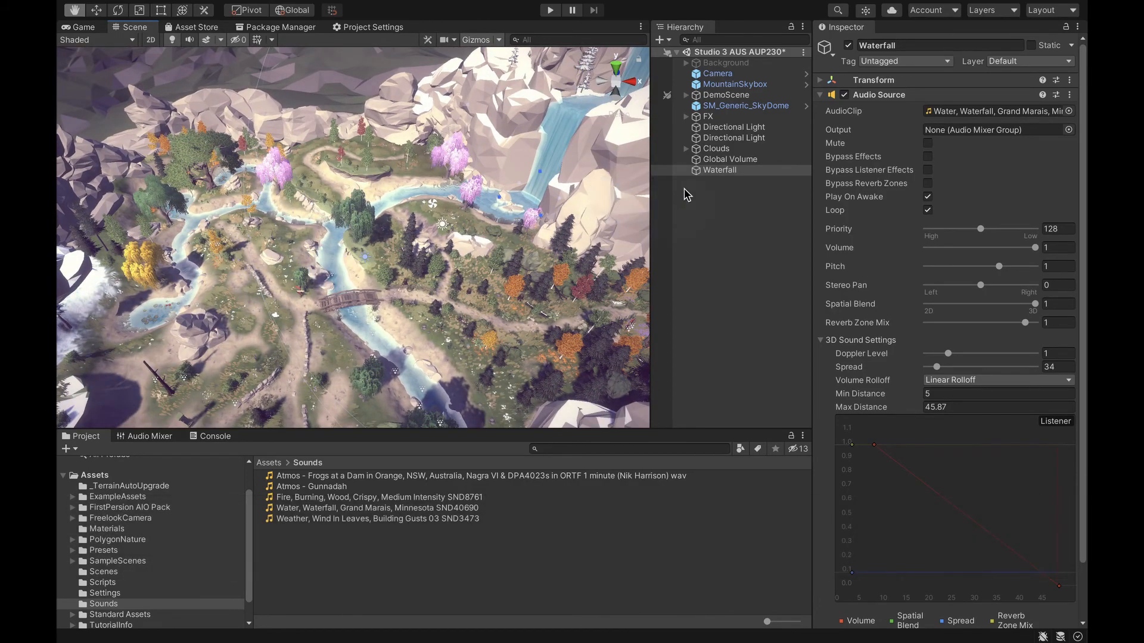
right_click(715, 173)
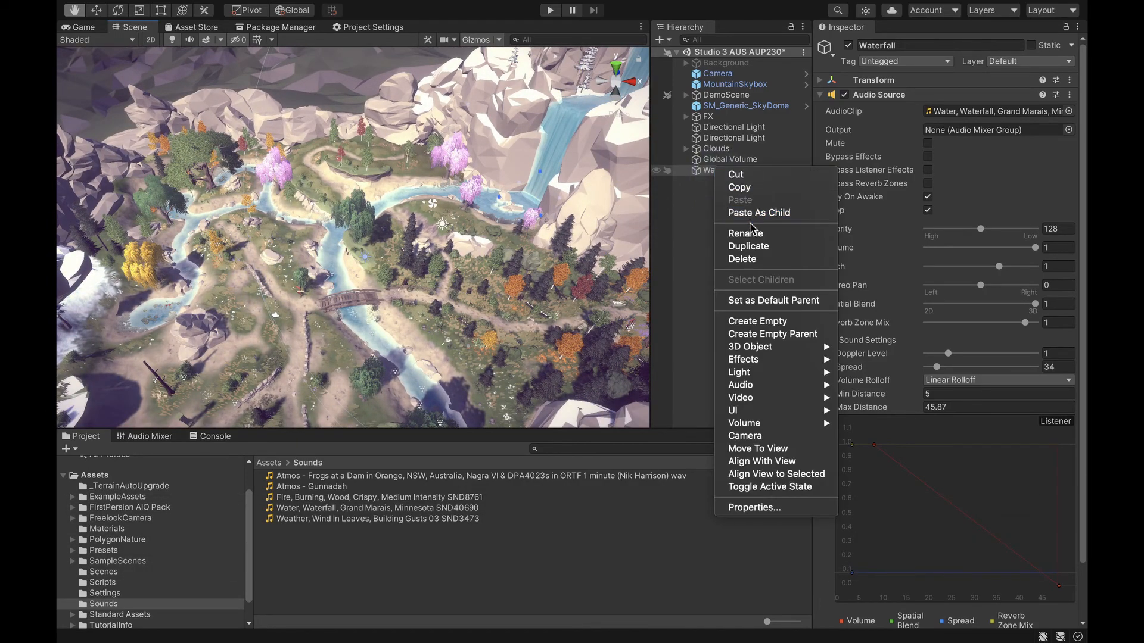
left_click(752, 248)
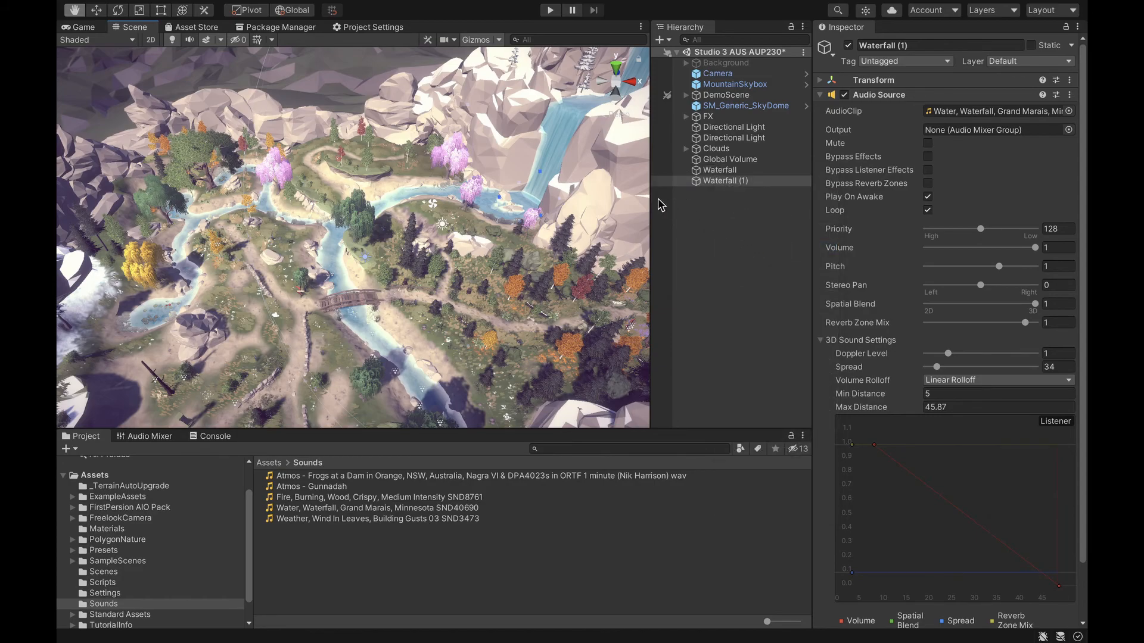
left_click(722, 189)
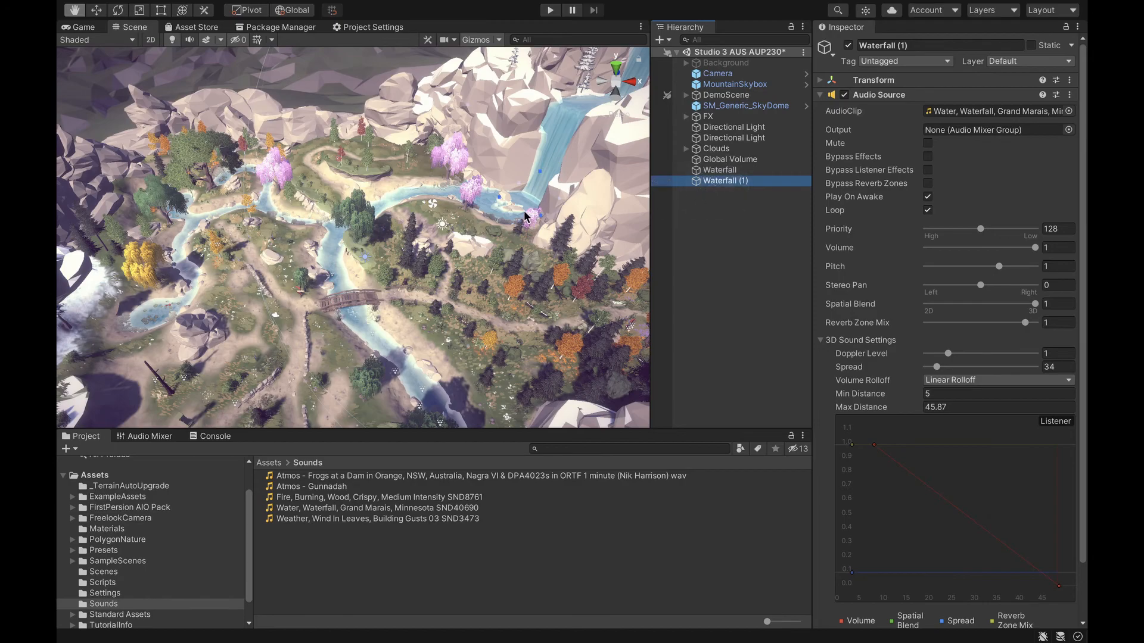
Rename the duplicated Waterfall object as Frogs
double_click(719, 170)
left_click(718, 181)
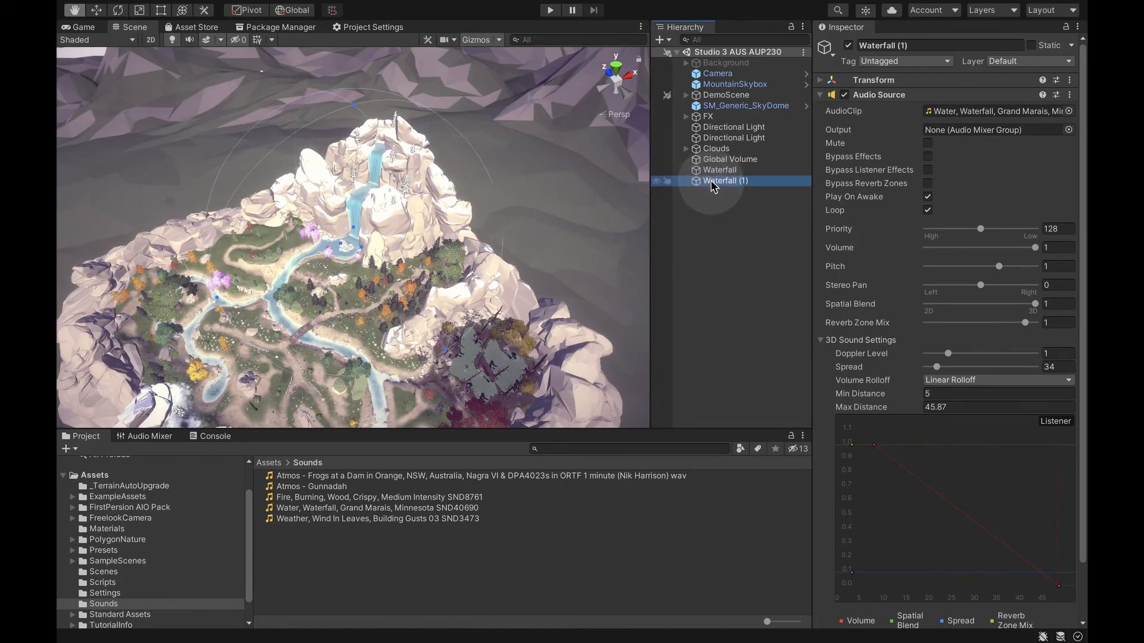
left_click(724, 181)
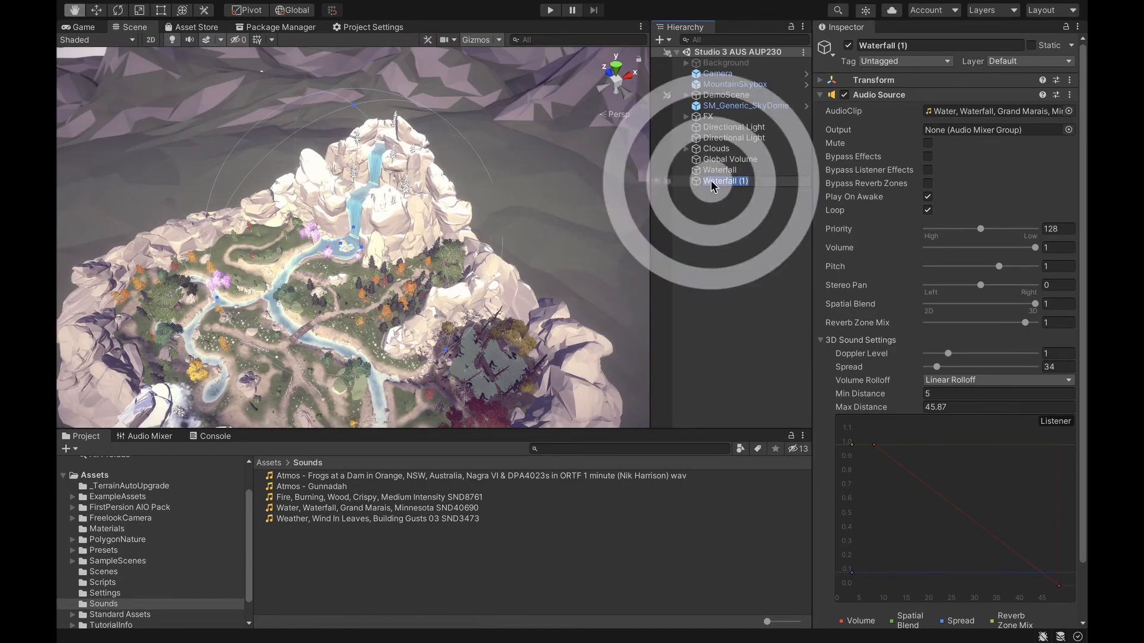
type("Fro")
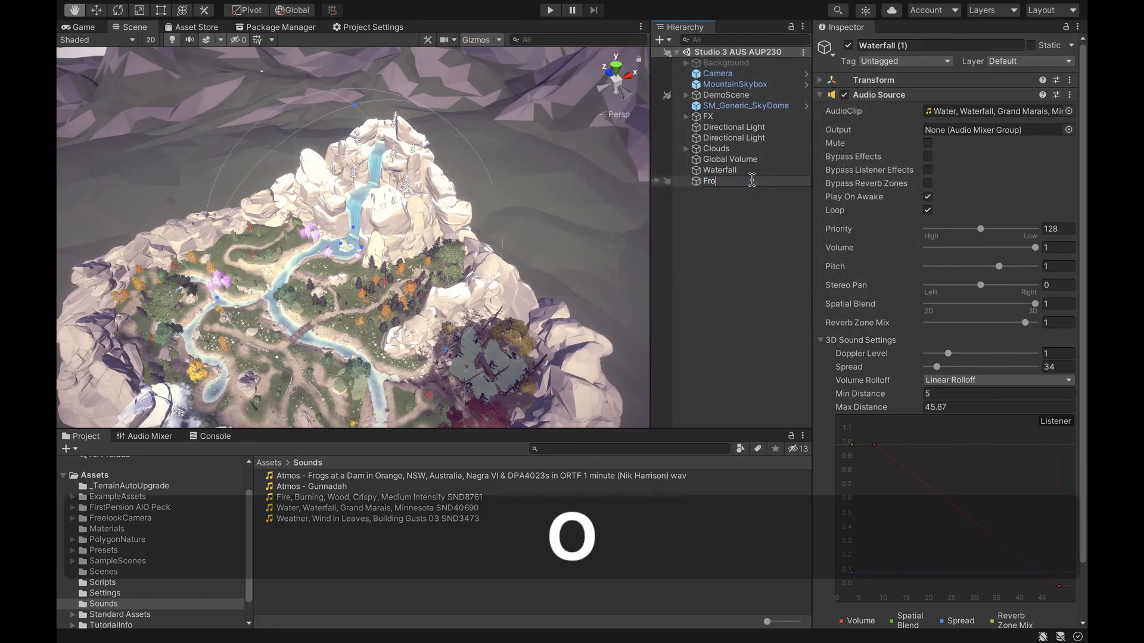
type("gs")
key("Return")
Set the Frogs source's Max Distance to 10 and Min Distance to 3
left_click(987, 409)
type("10")
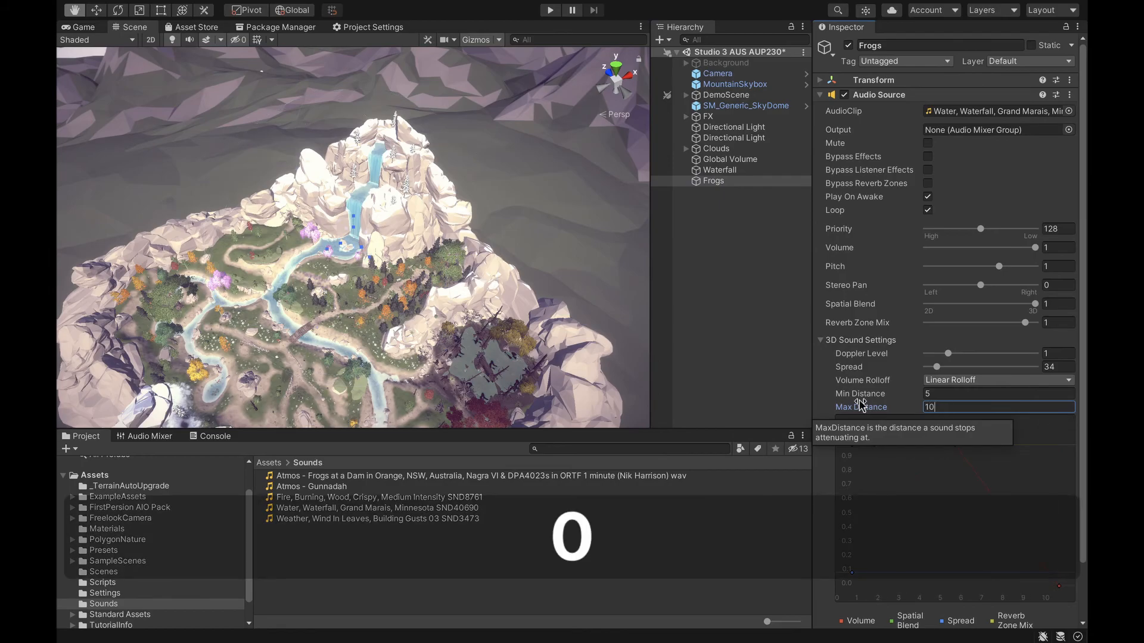
left_click_drag(914, 395, 882, 391)
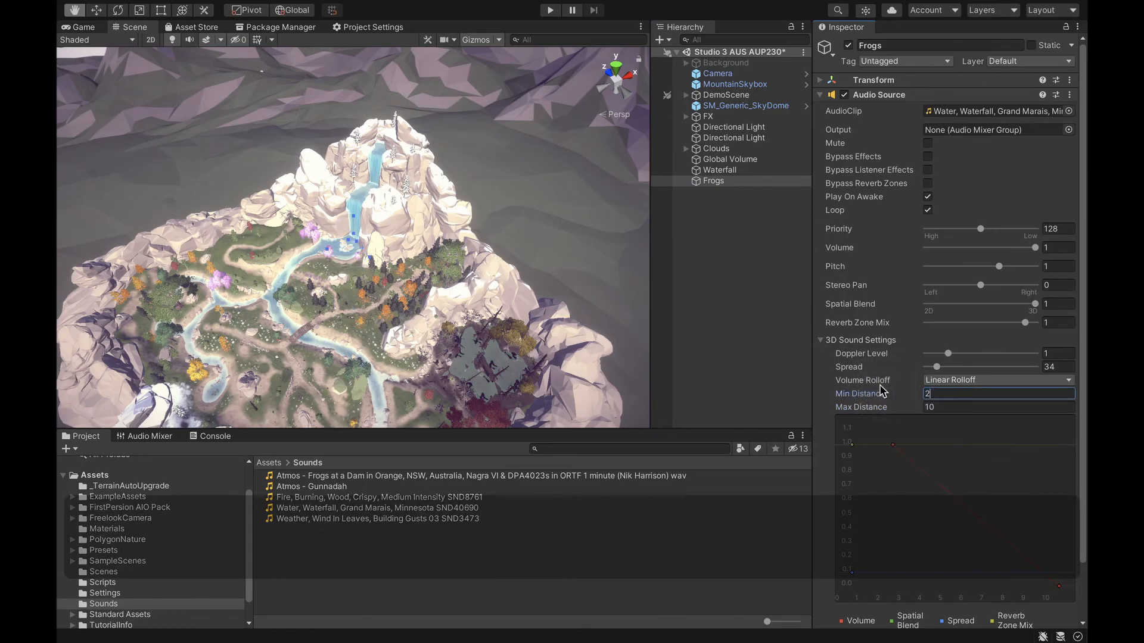
type("3")
Move the Frogs source away from the waterfall to the area beside the river near the wooden bridge, using the combined Transform tool
right_click_drag(437, 284, 405, 232)
key("w")
key("shift+w")
left_click(182, 10)
right_click_drag(390, 297, 236, 358)
key("shift+w")
key("shift+d")
left_click_drag(428, 247, 169, 230)
In the top view, position the Frogs source over the small pond beside the yellow tree and frame it
right_click_drag(575, 149, 603, 88)
left_click(618, 67)
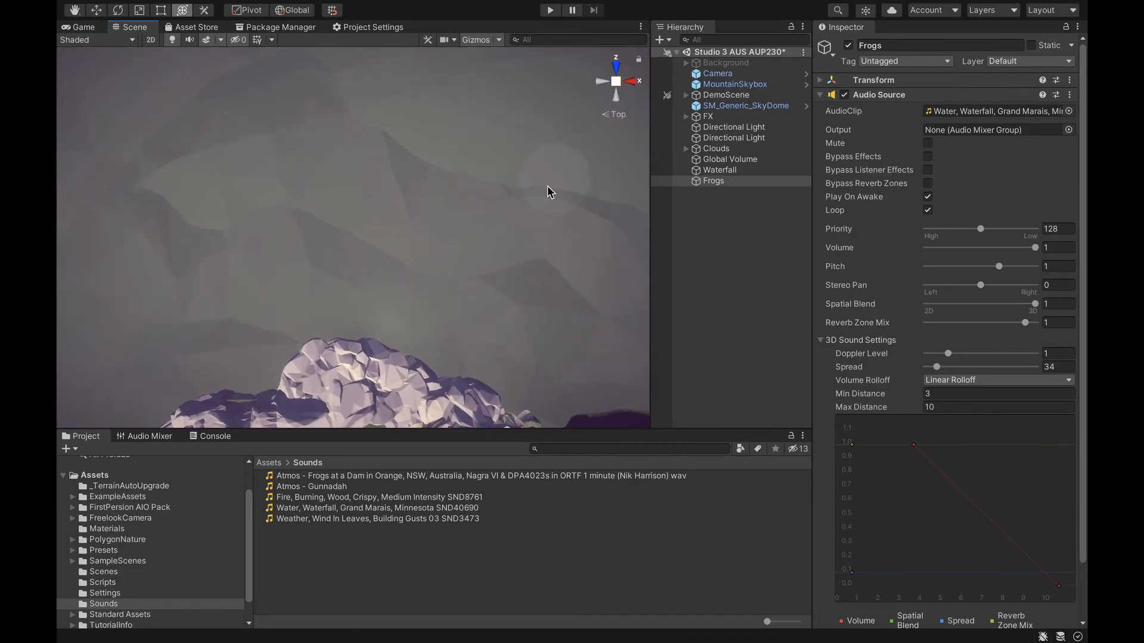
key("alt+super")
left_click_drag(398, 386, 453, 220, "alt+super")
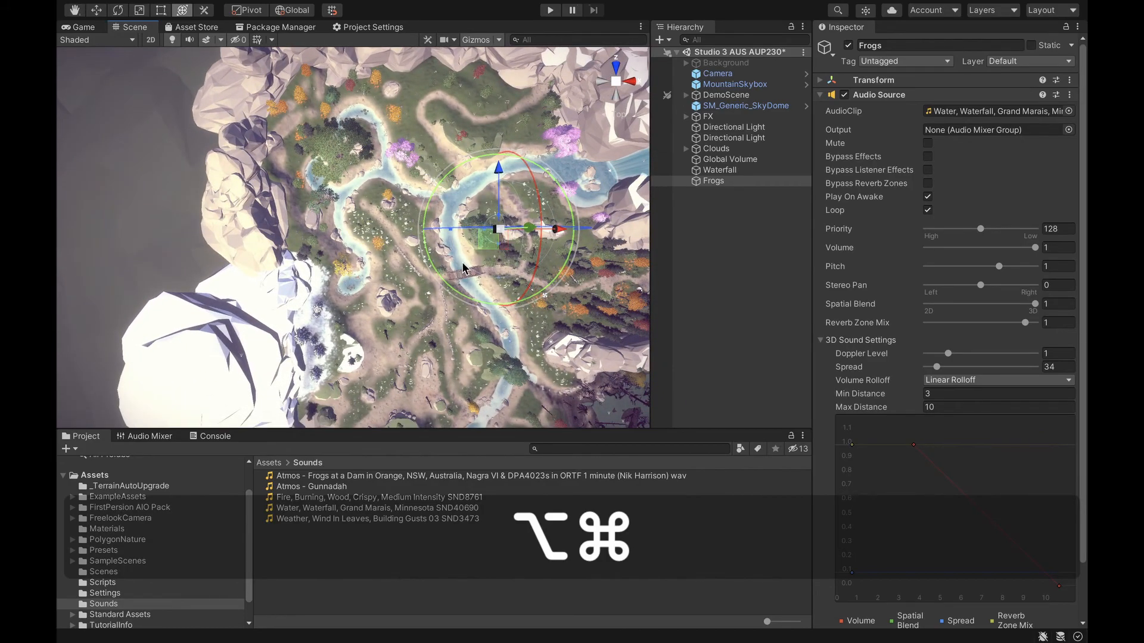
scroll(473, 260, "up", 8)
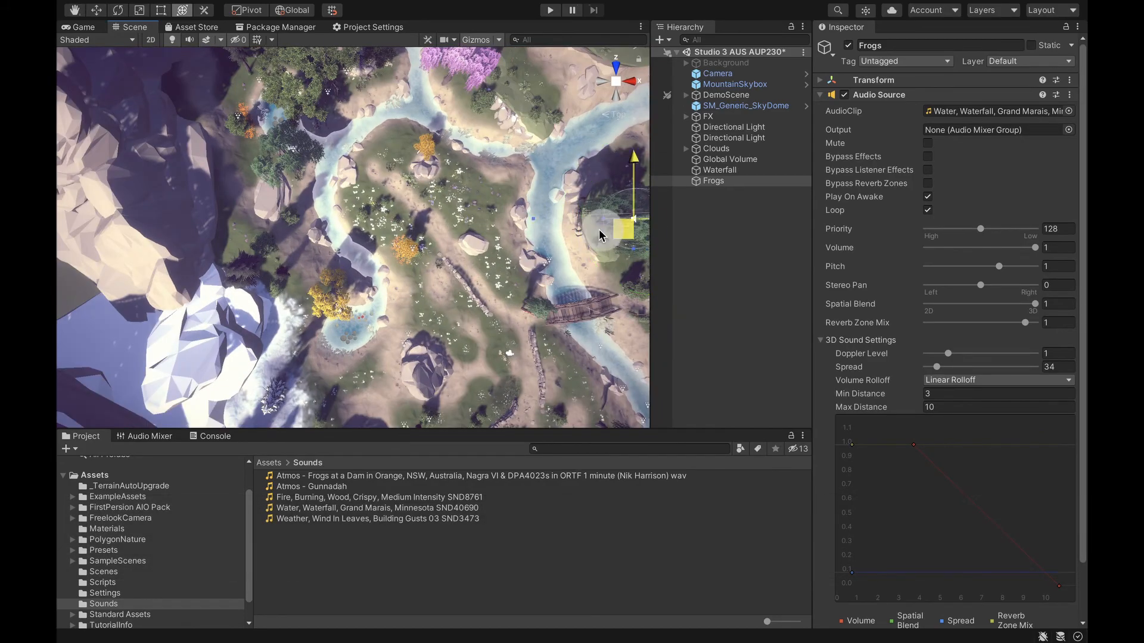
left_click_drag(356, 323, 351, 337)
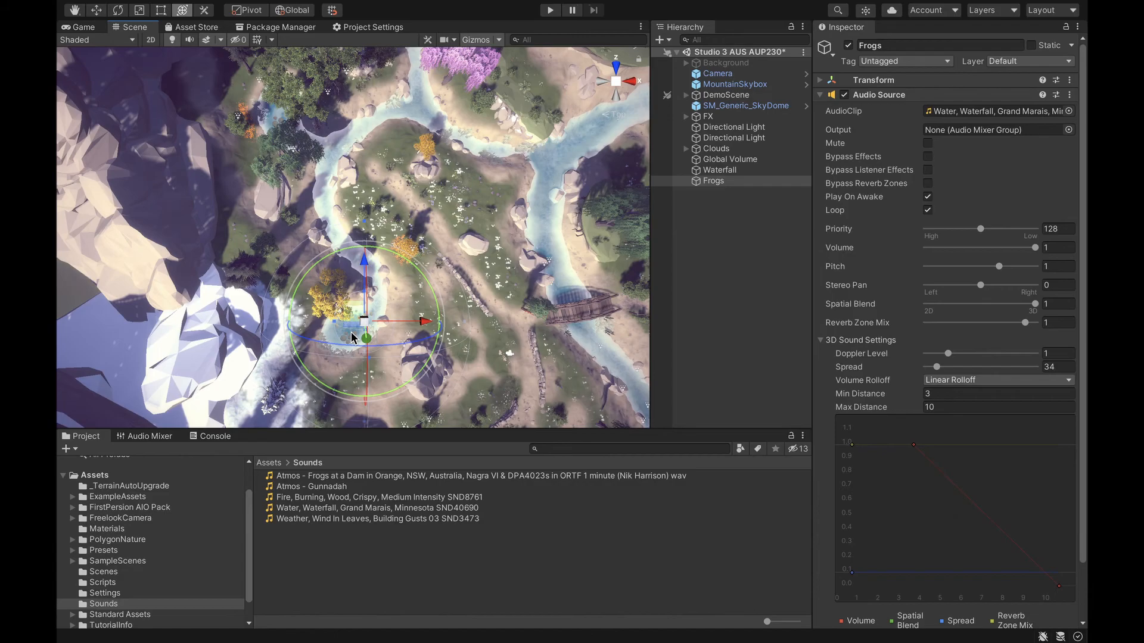
key("f")
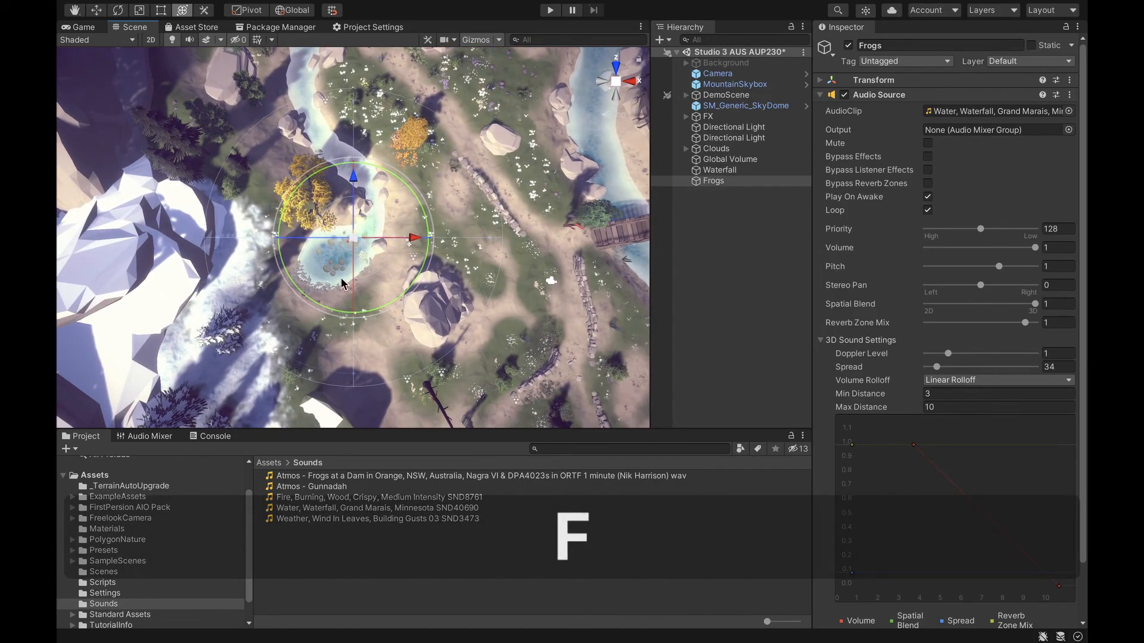
Move the Frogs source down to the pond's water surface and centre it among the lily pads
key("w")
right_click_drag(351, 334, 204, 5)
key("f")
key("shift+s")
key("w")
key("q")
left_click_drag(480, 123, 492, 306)
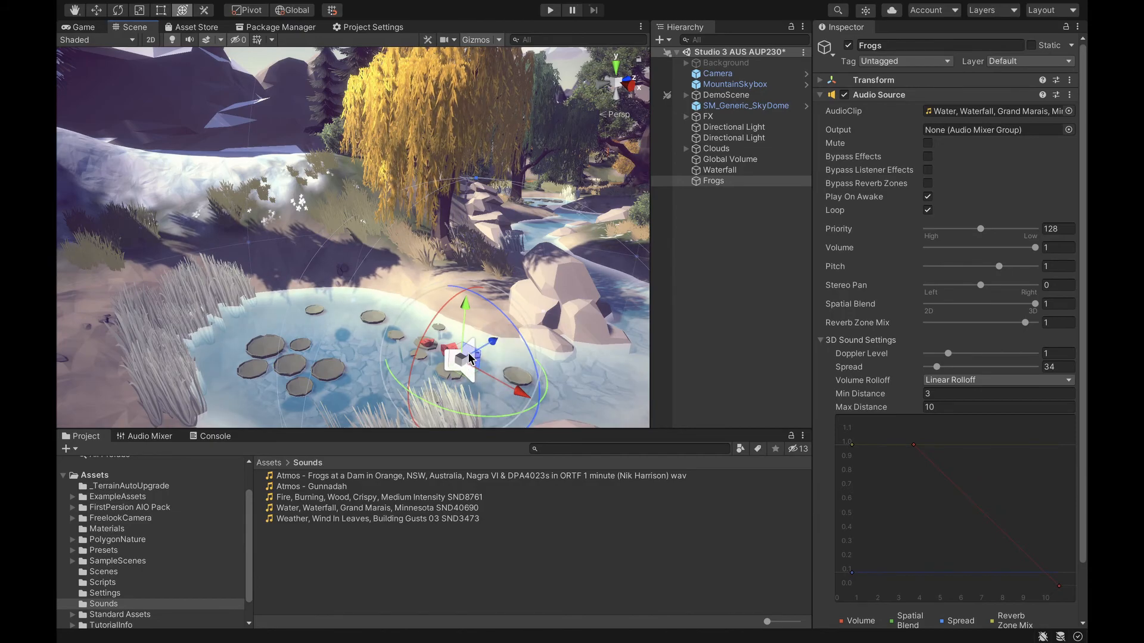
left_click_drag(522, 387, 394, 325)
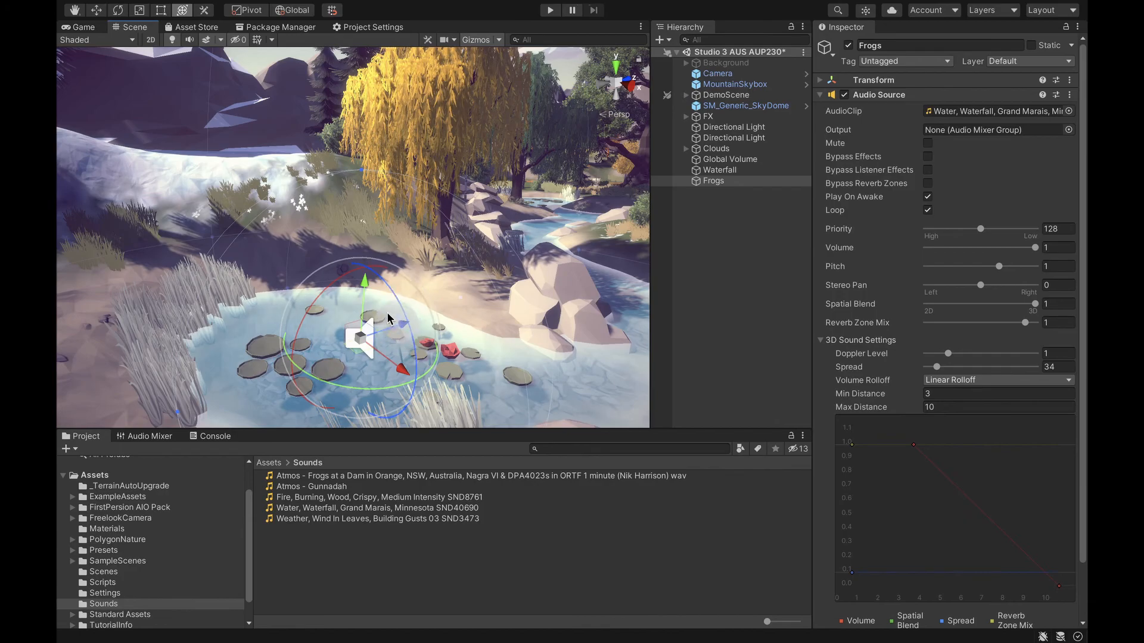
Find the "Atmos - Frogs at a Dam in Orange" clip by searching for frogs and assign it to the Frogs source
key("s")
right_click_drag(366, 289, 284, 352)
key("d")
key("s")
key("q")
key("w")
key("e")
key("s")
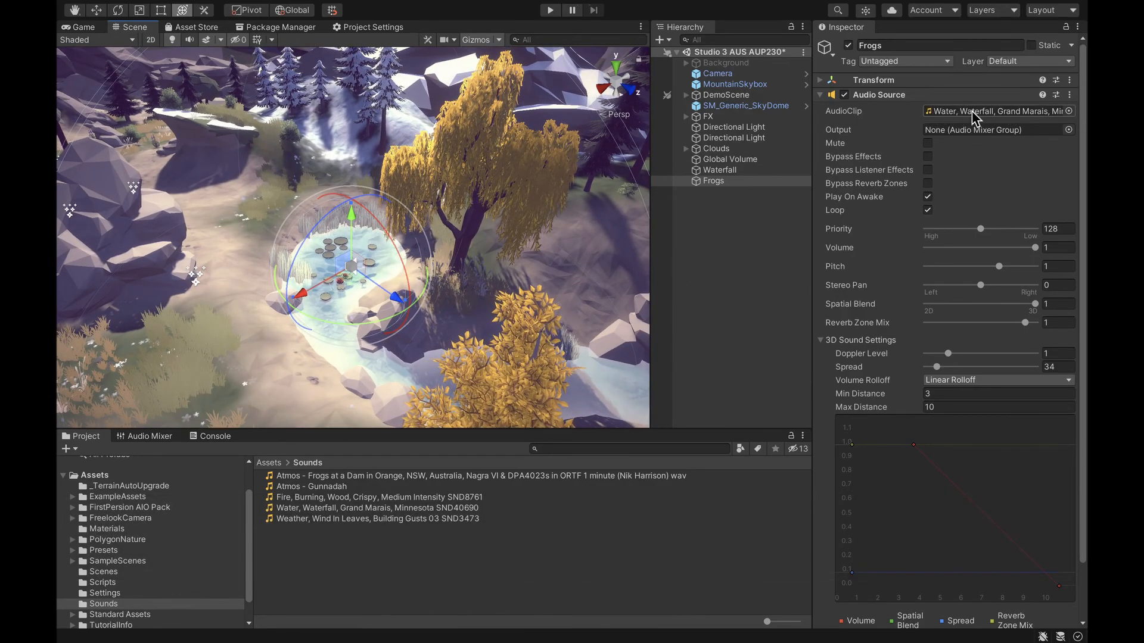
left_click(1069, 111)
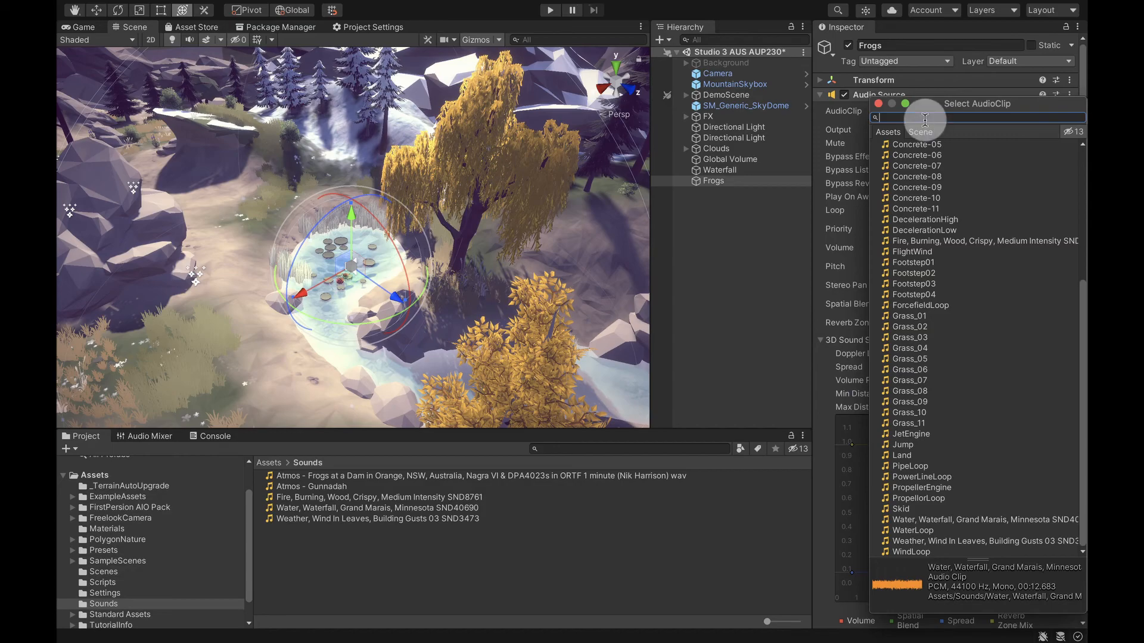
type("frogs")
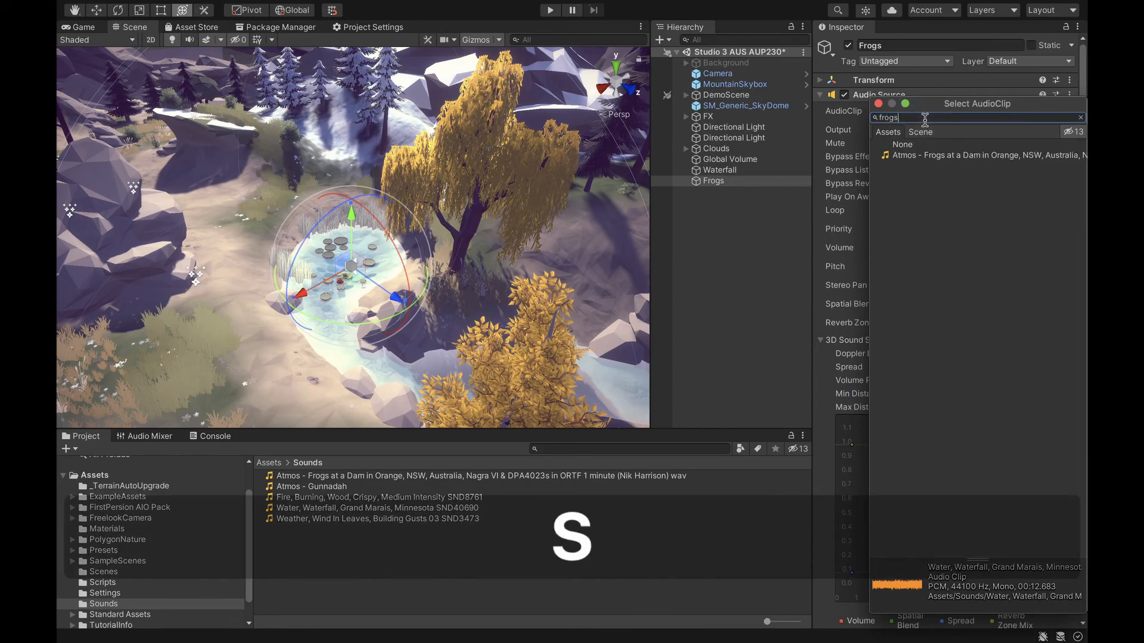
double_click(944, 156)
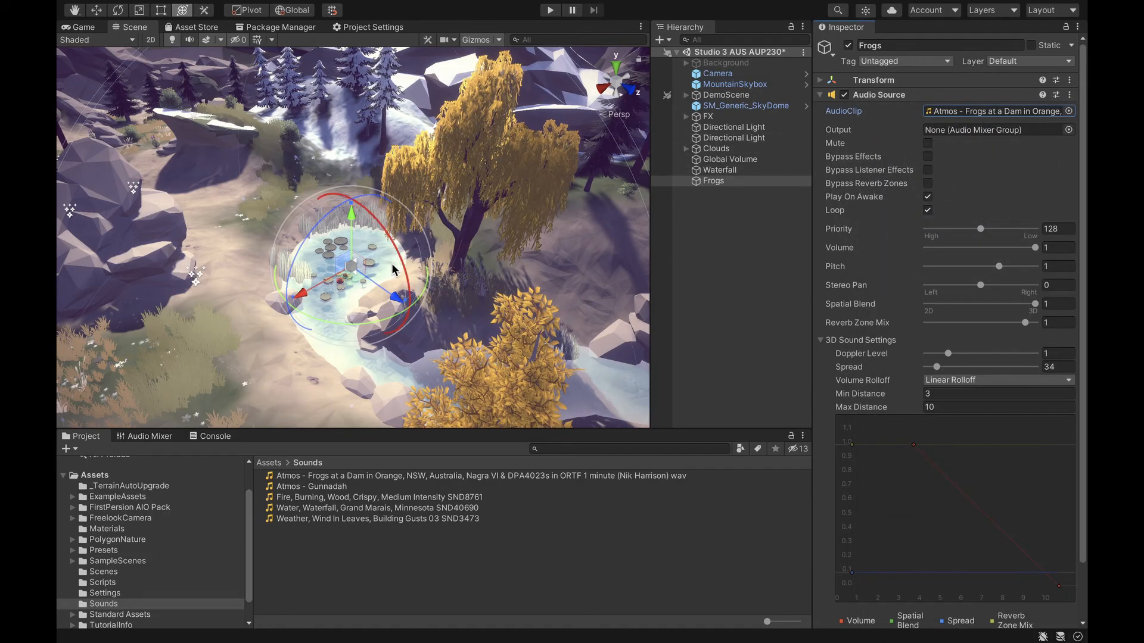
Play-test the scene by walking to the lily pond to hear the Frogs source, and stop playback
key("a")
right_click_drag(361, 247, 347, 287)
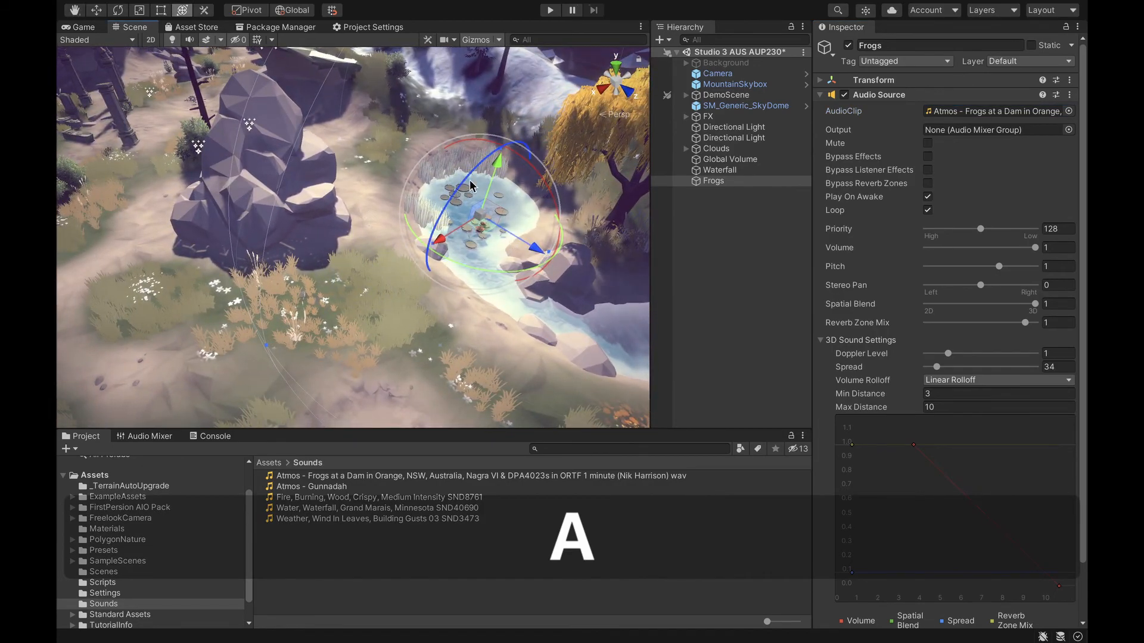
left_click(549, 10)
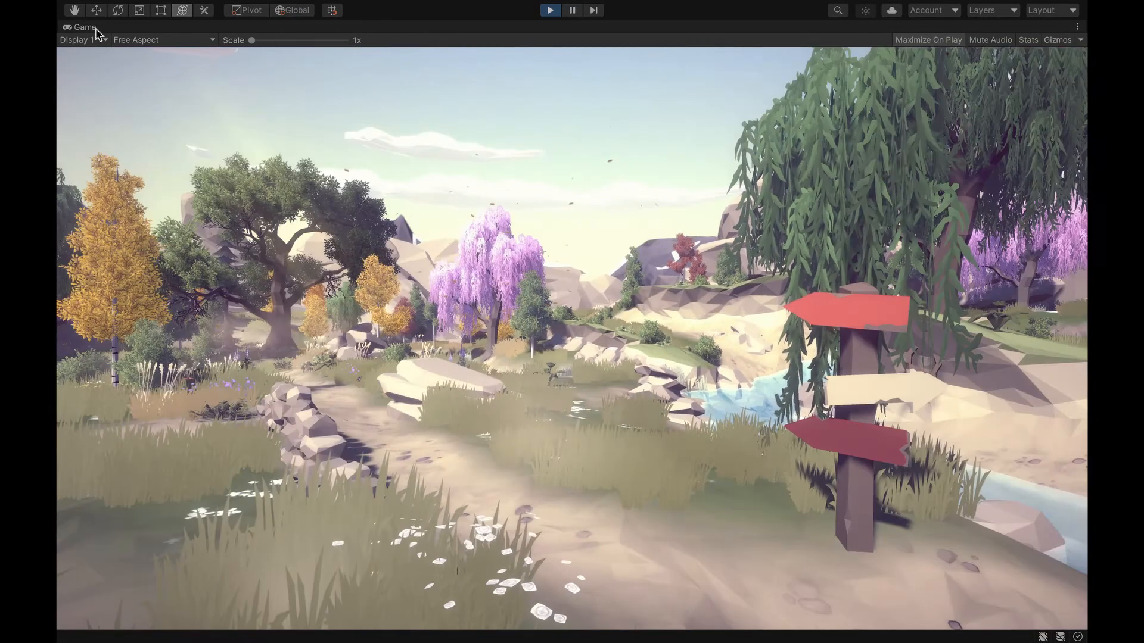
key("w")
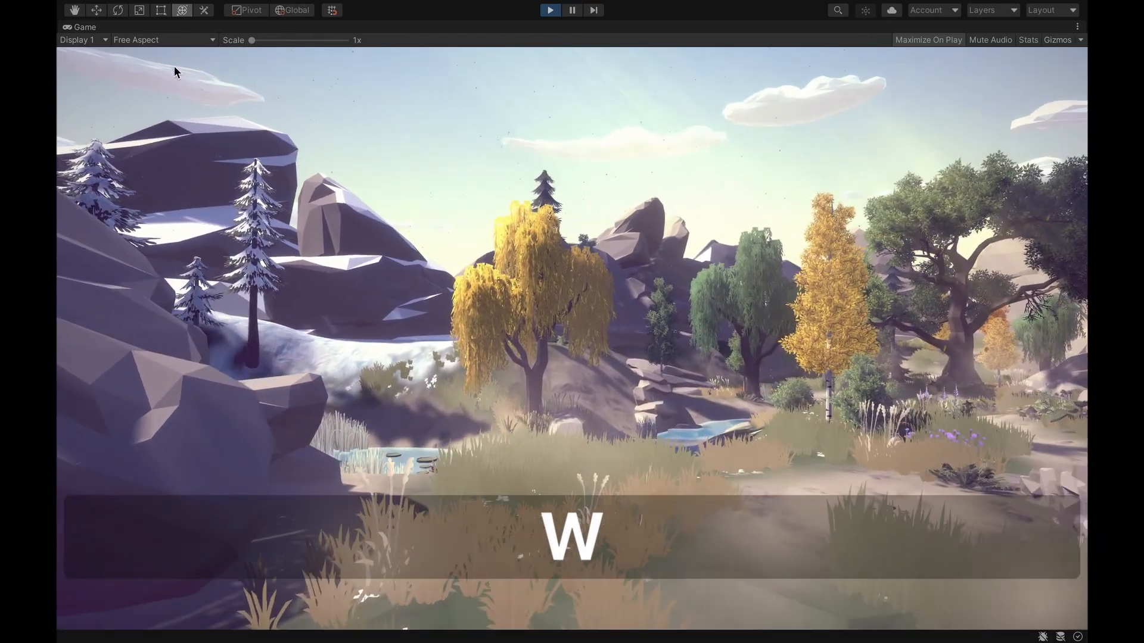
key("a")
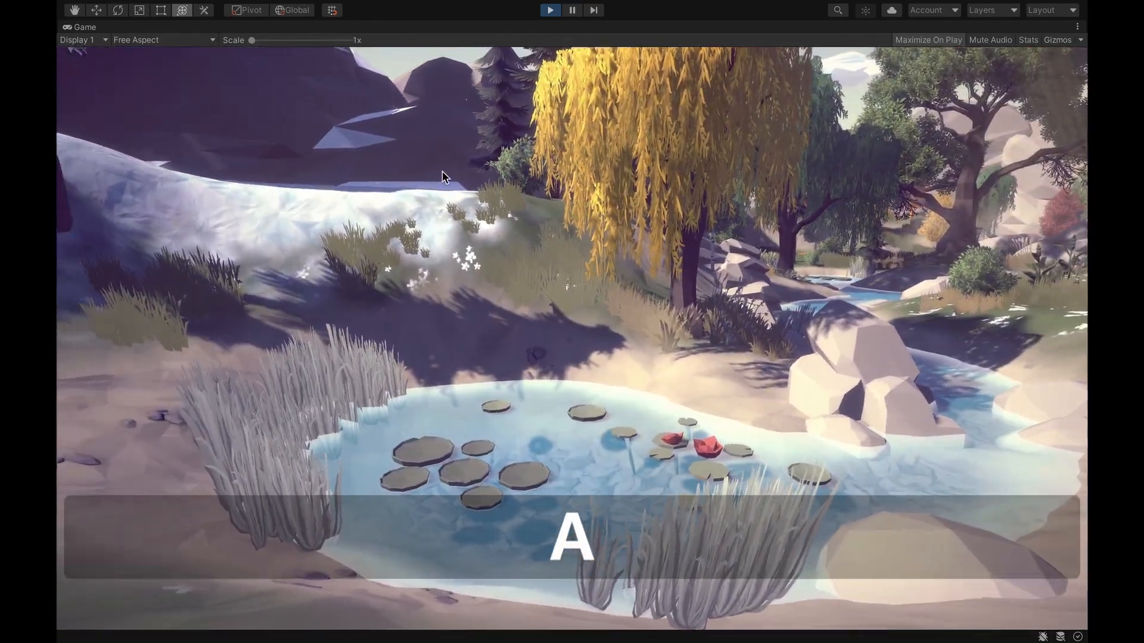
key("w")
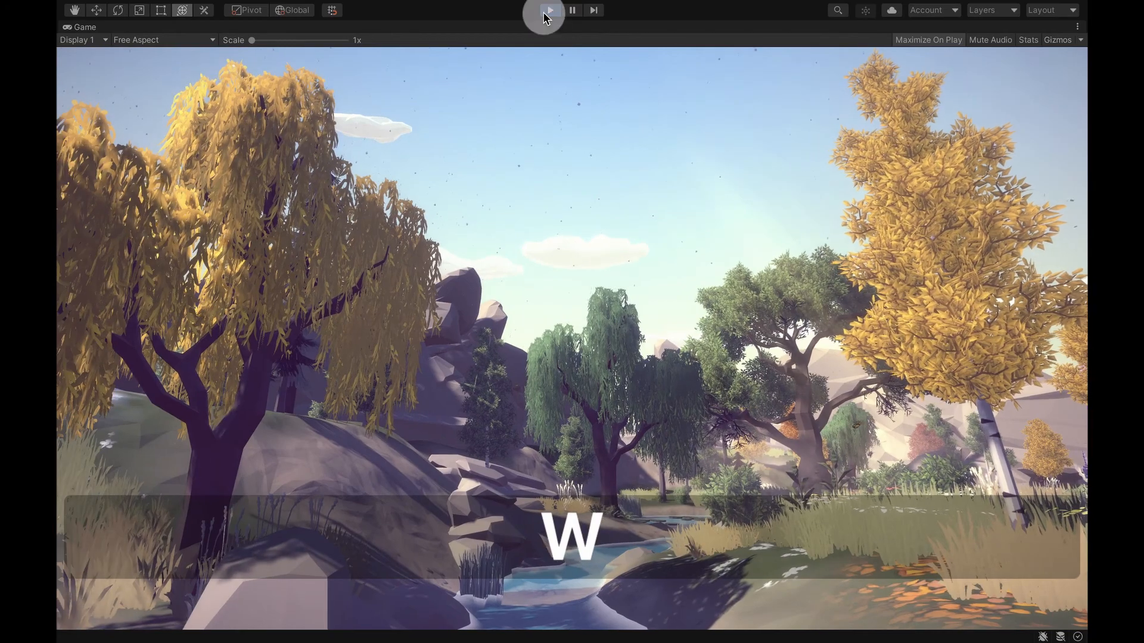
left_click(550, 10)
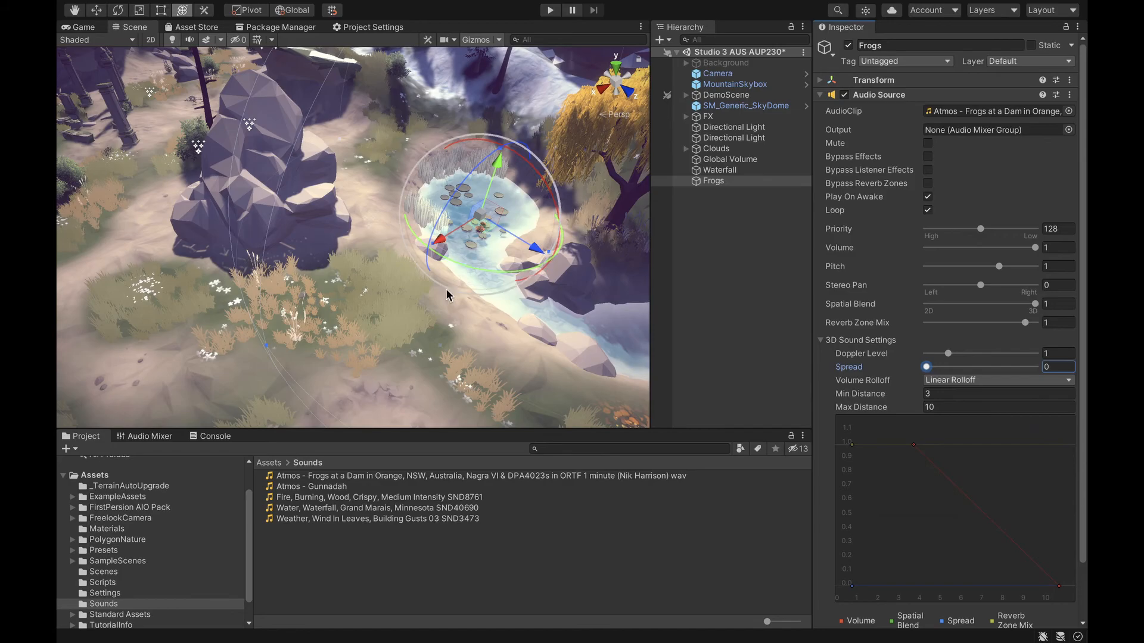
Reduce the Frogs source's Spread to 0 and enlarge its range sphere to a Max Distance of about 13.9
left_click_drag(268, 348, 113, 388)
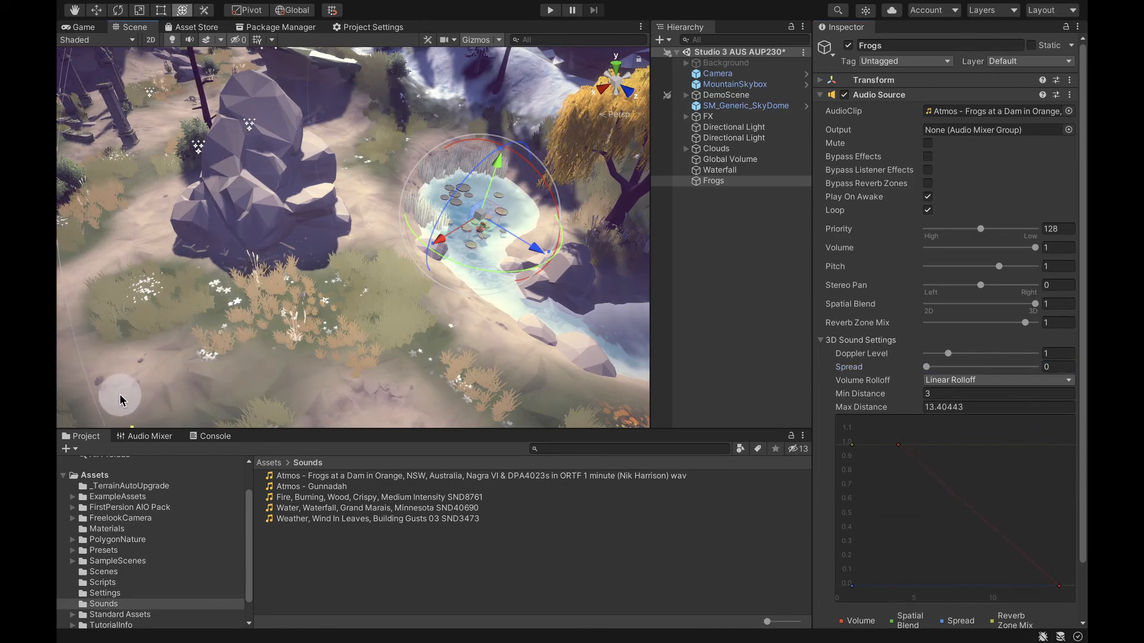
key("s")
right_click_drag(361, 234, 599, 414)
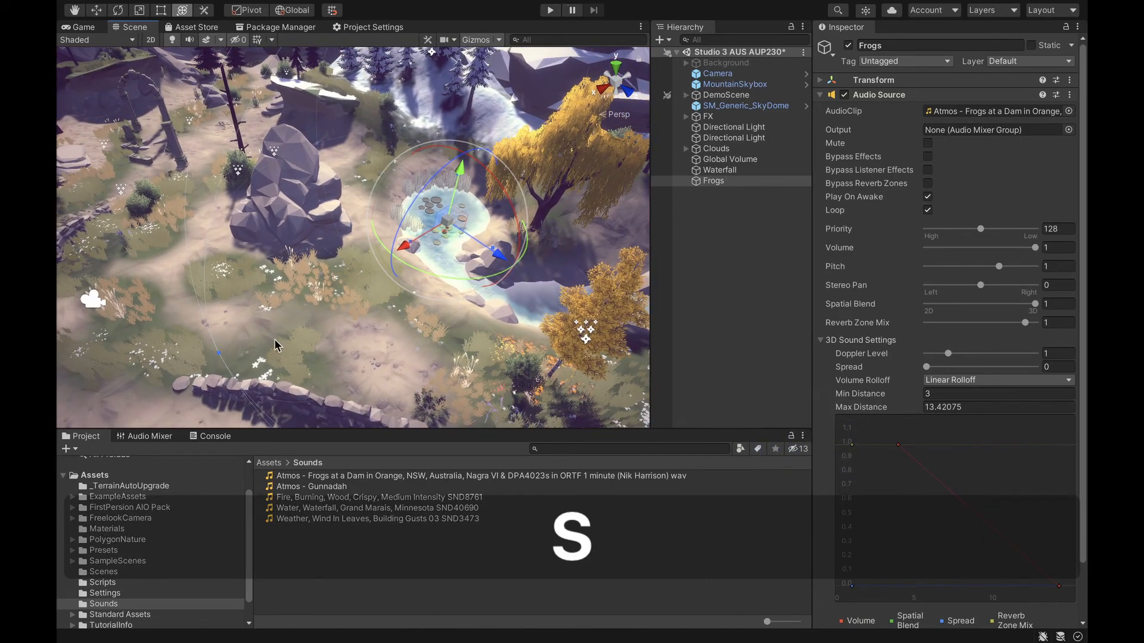
left_click_drag(217, 356, 194, 295)
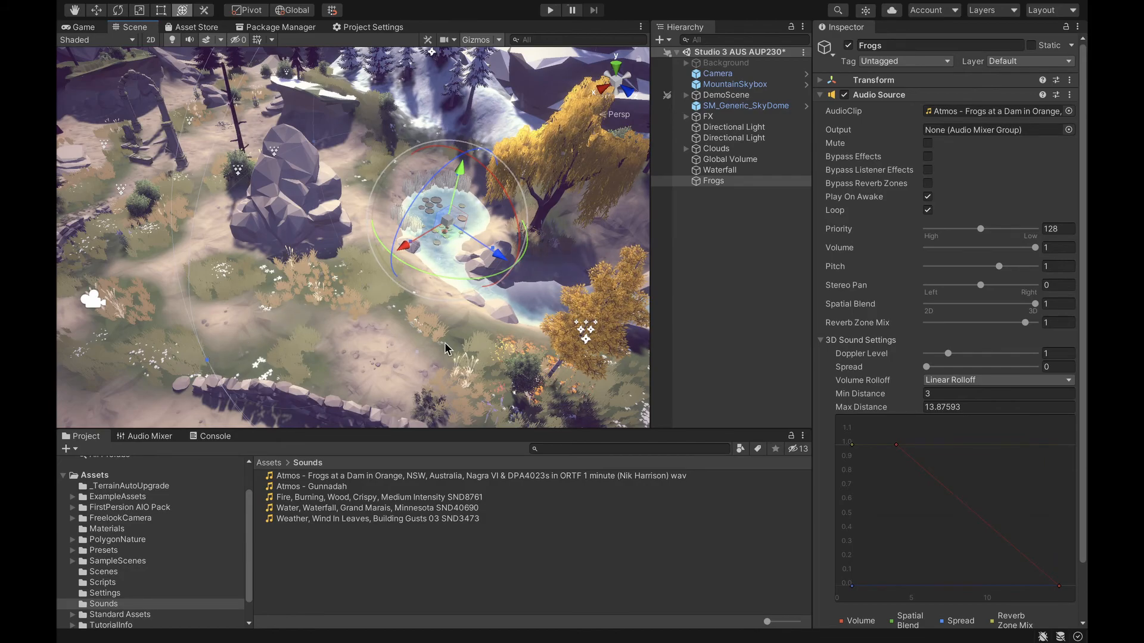
Give Frogs a custom volume rolloff with an added key lowered to about 0.2 and a flattened end, and extend its Max Distance to about 15.8
left_click(860, 624)
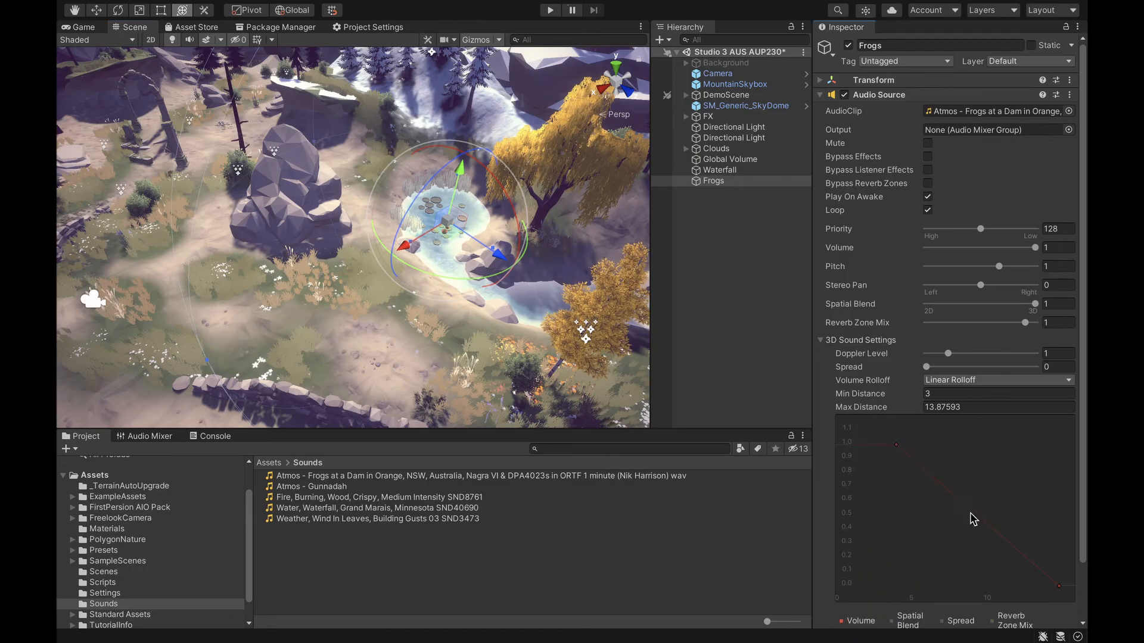
double_click(994, 532)
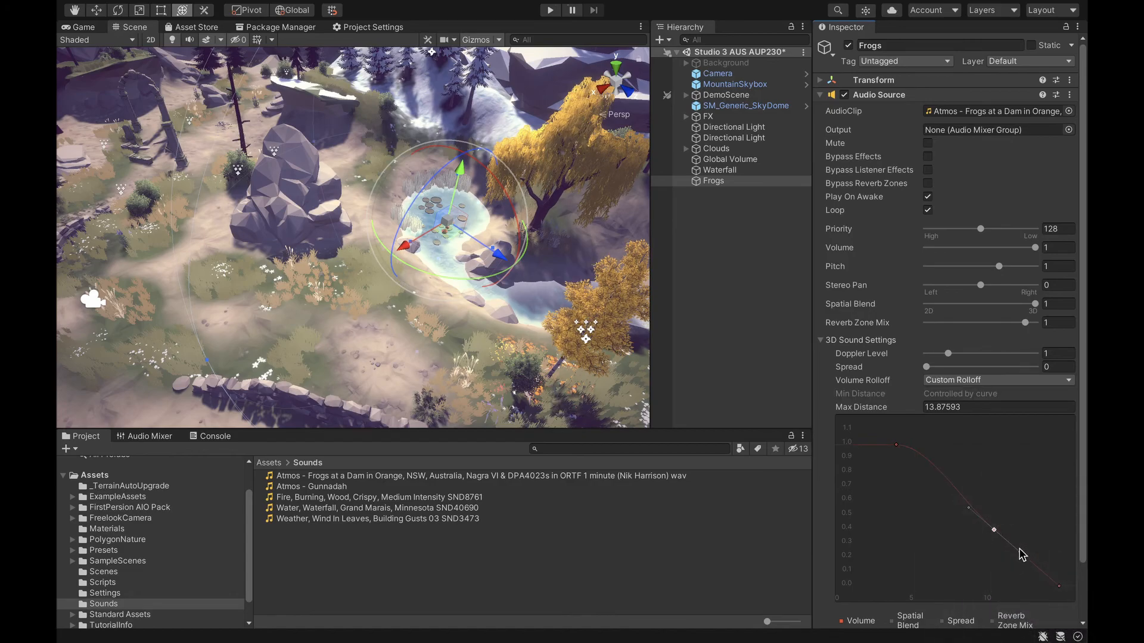
left_click_drag(990, 532, 987, 559)
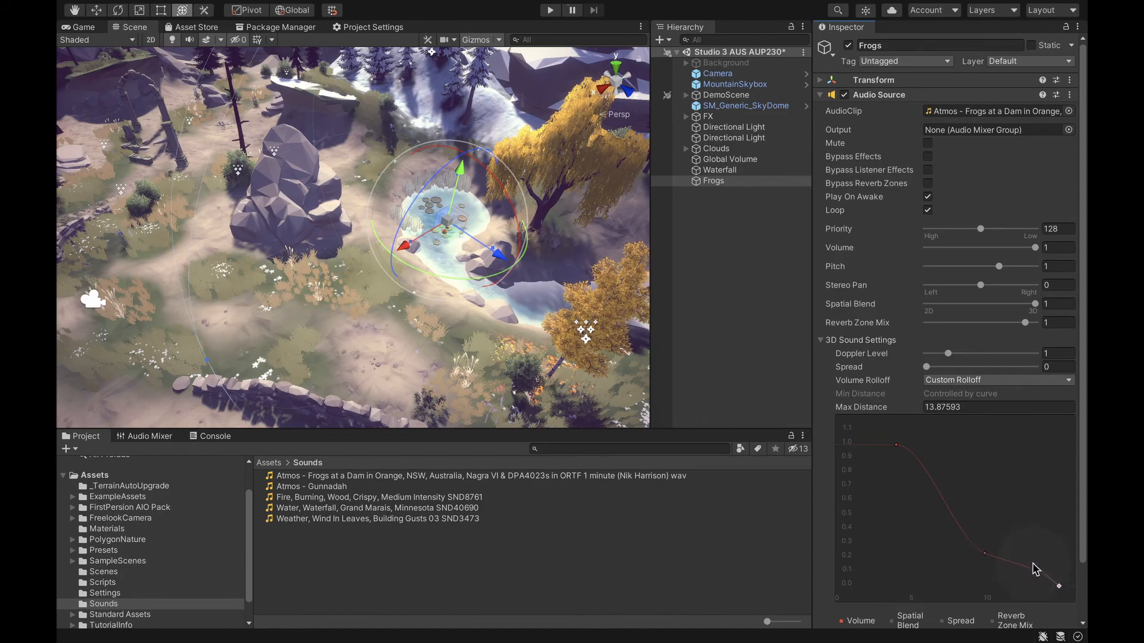
left_click_drag(1021, 581, 991, 579)
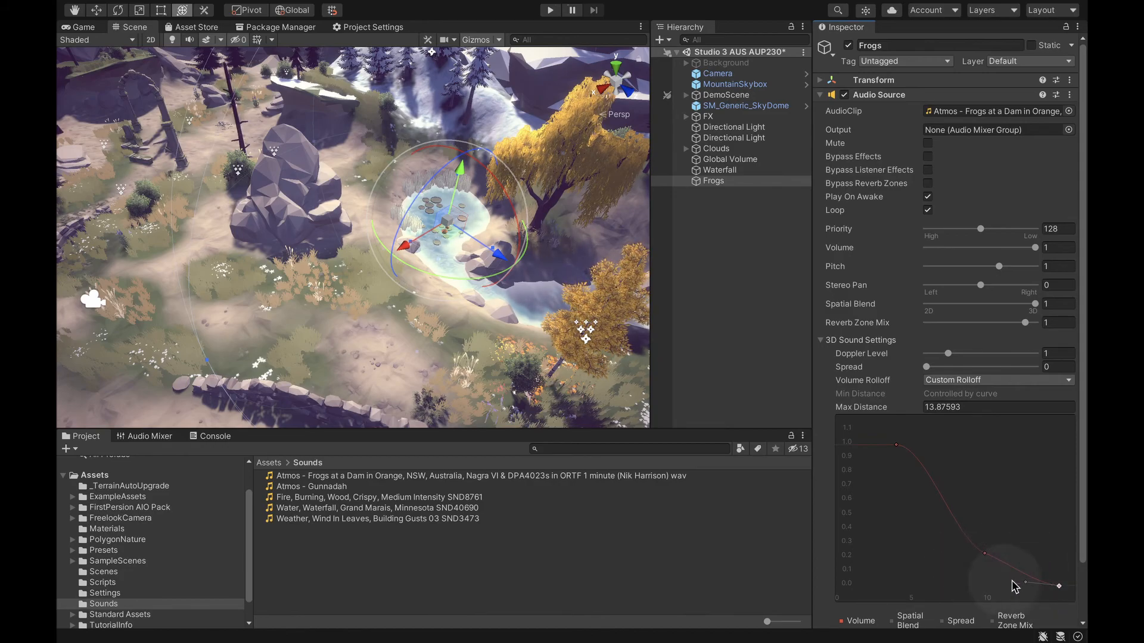
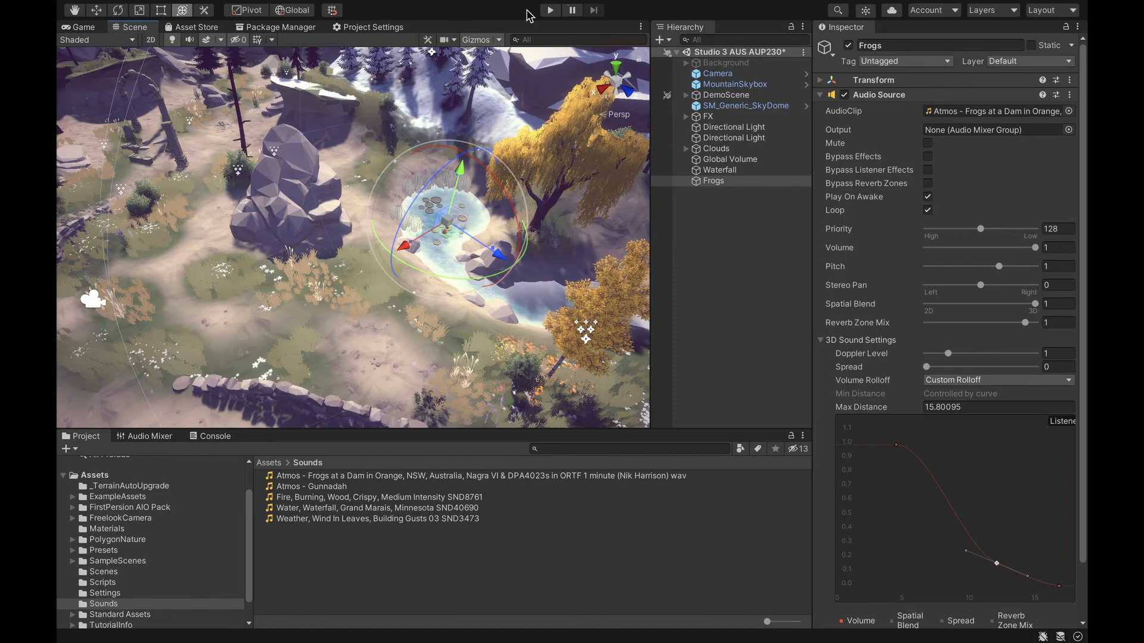
Play the scene again, walk past the rocks to the pond to judge the frogs' new falloff, and stop playback
left_click(551, 11)
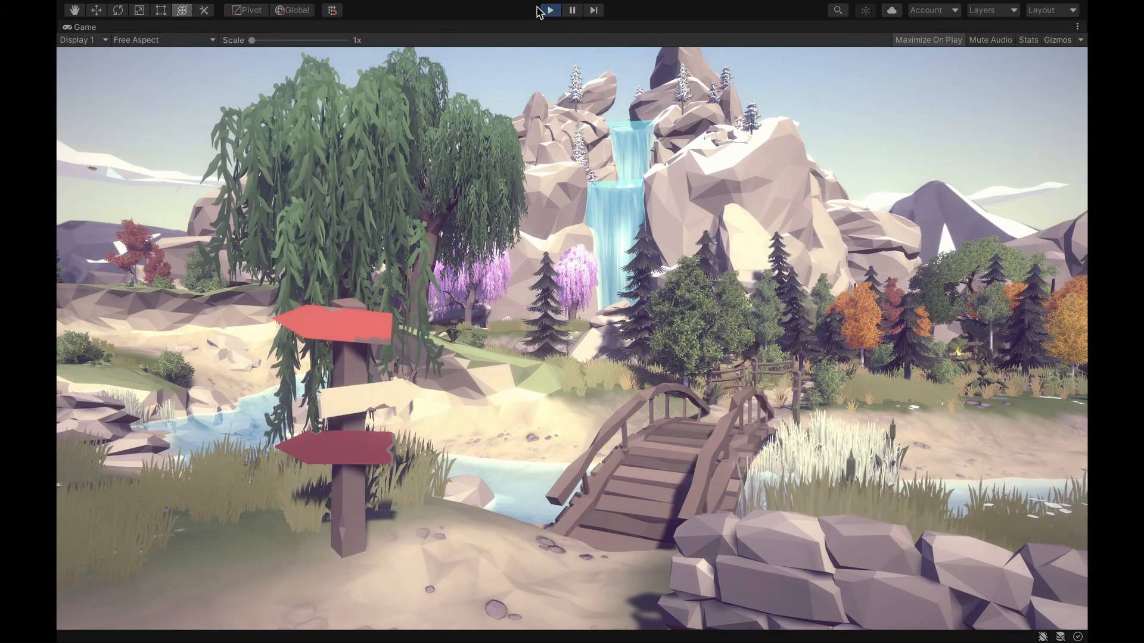
key("d")
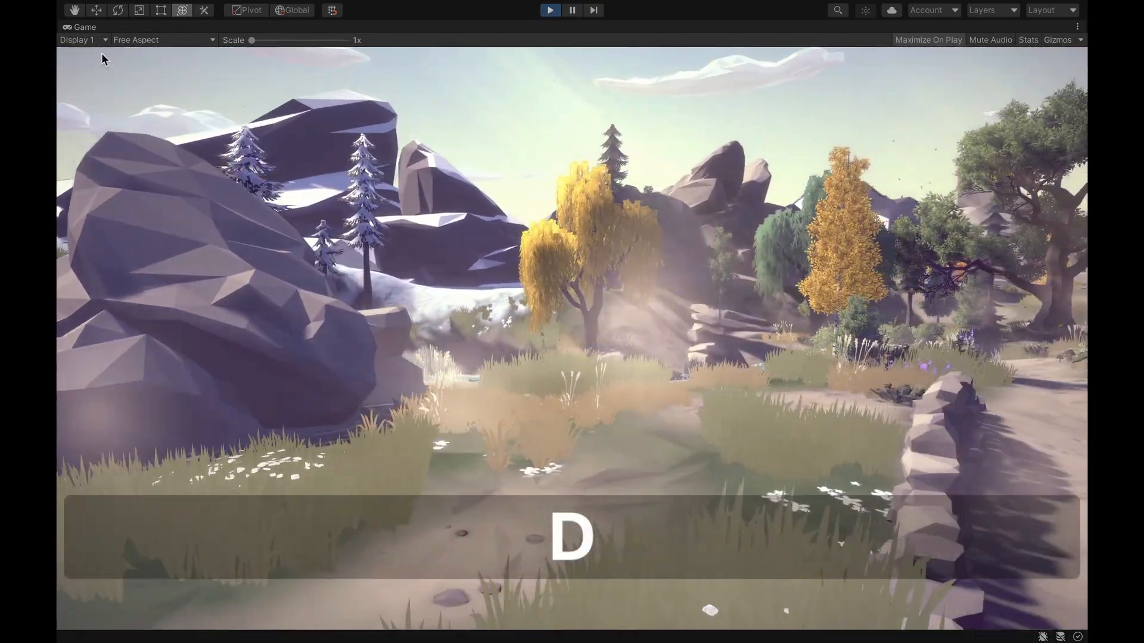
key("w")
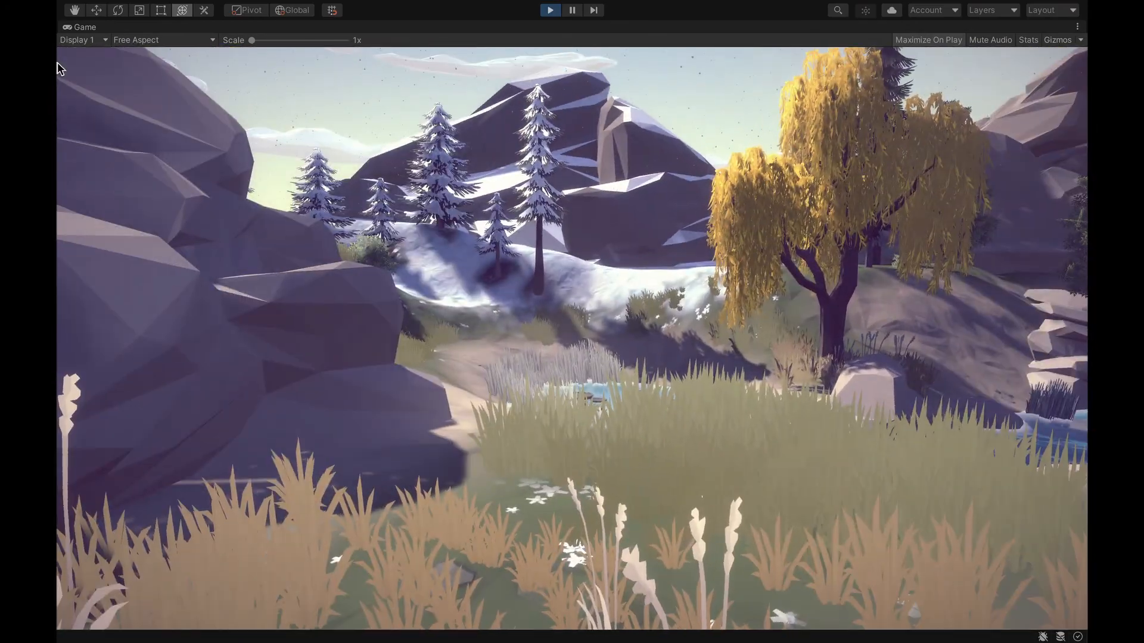
key("w")
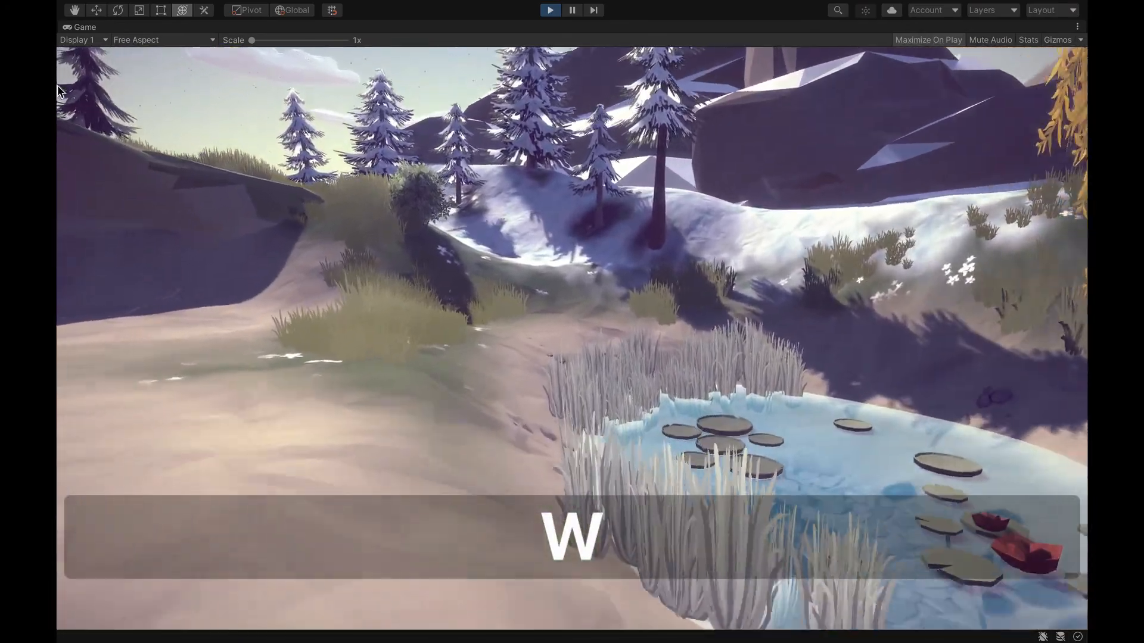
key("a")
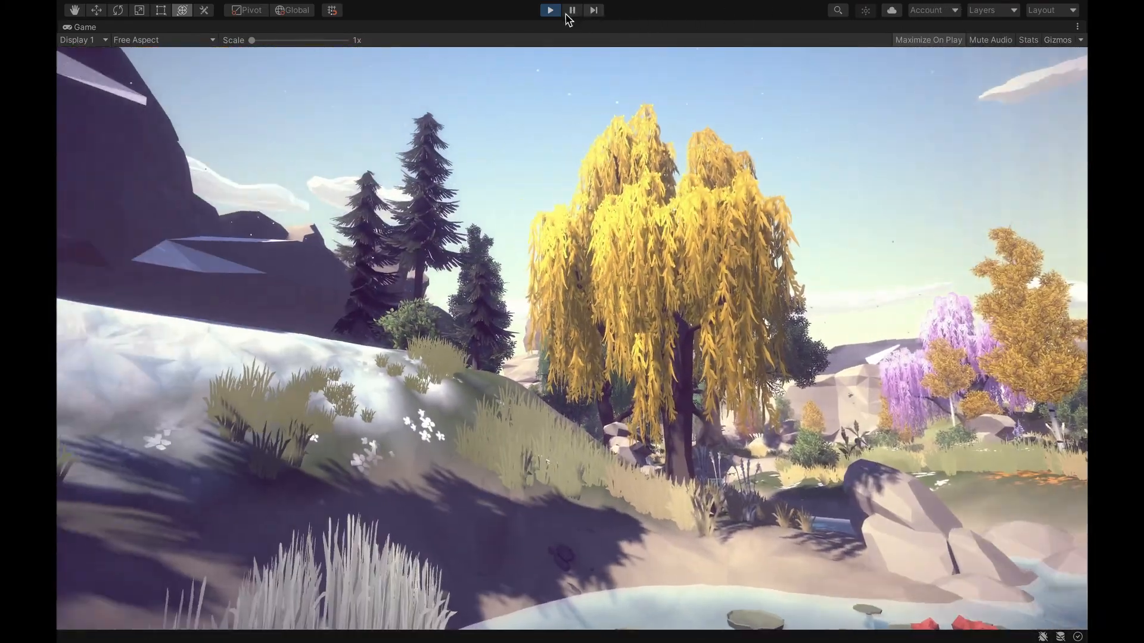
left_click(552, 11)
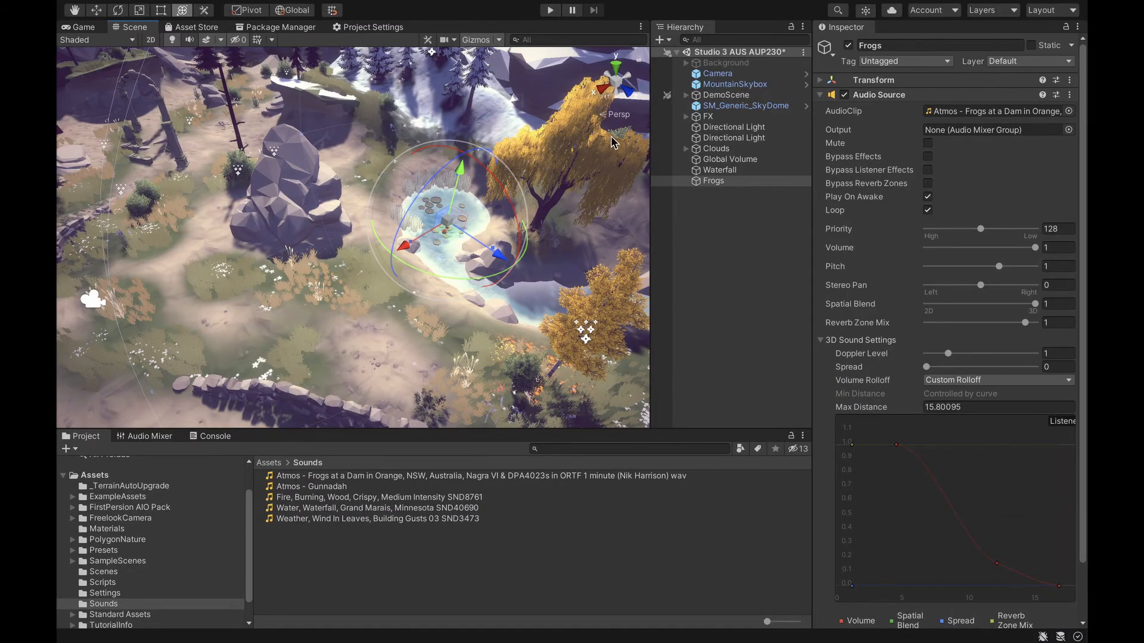
Duplicate the Frogs source while viewing the pond and river from above
left_click(617, 68)
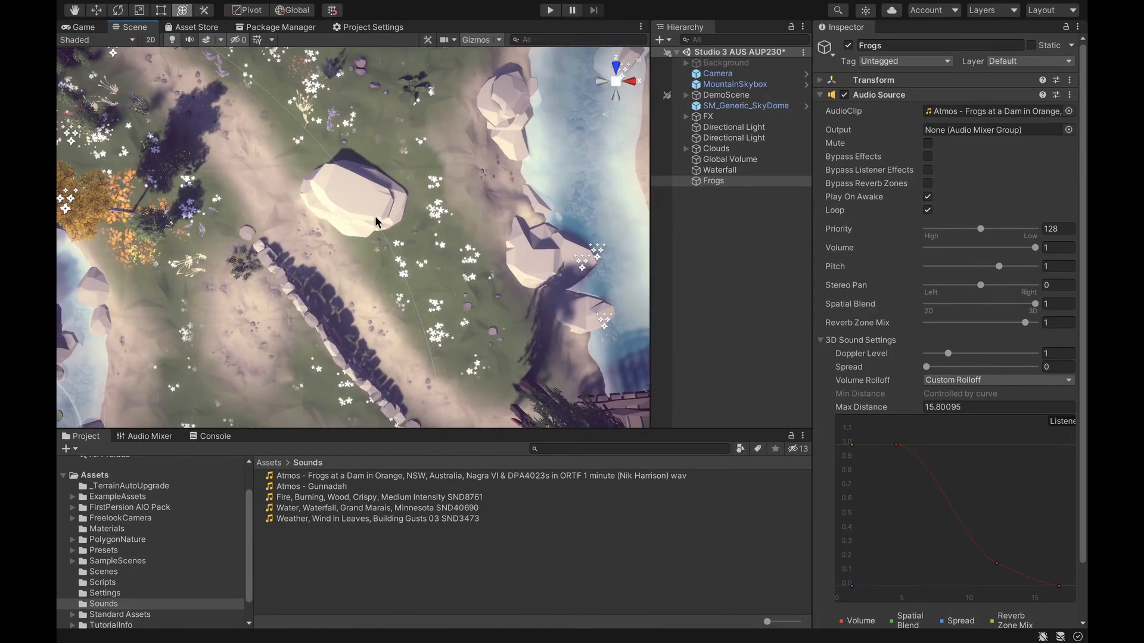
scroll(433, 199, "down", 5)
left_click_drag(301, 255, 666, 233, "alt+super")
right_click(721, 182)
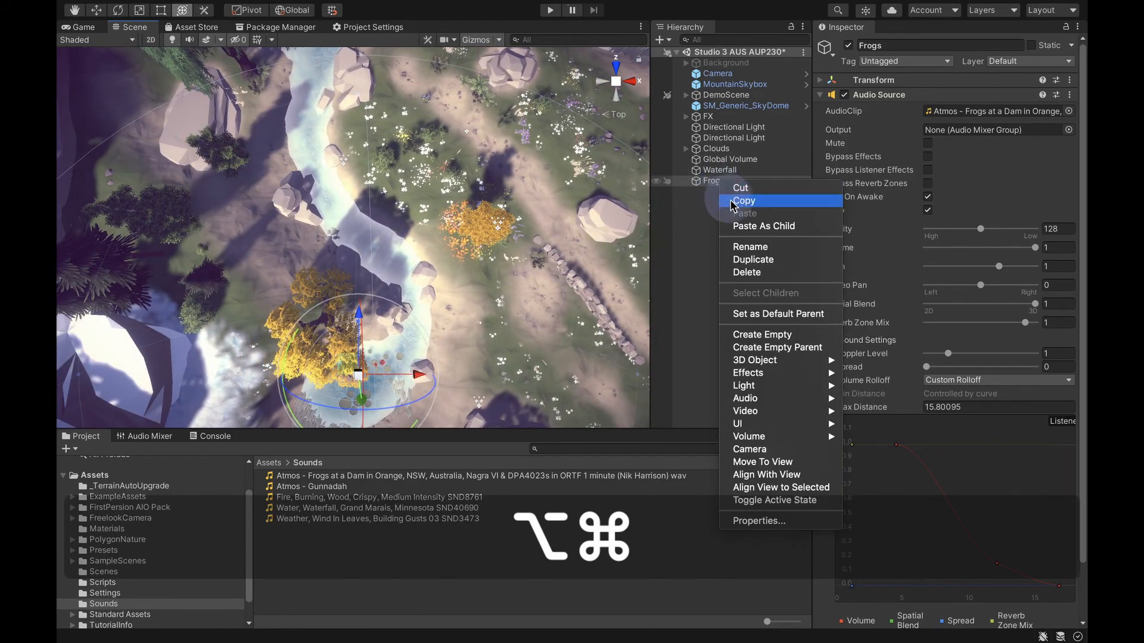
left_click(752, 260)
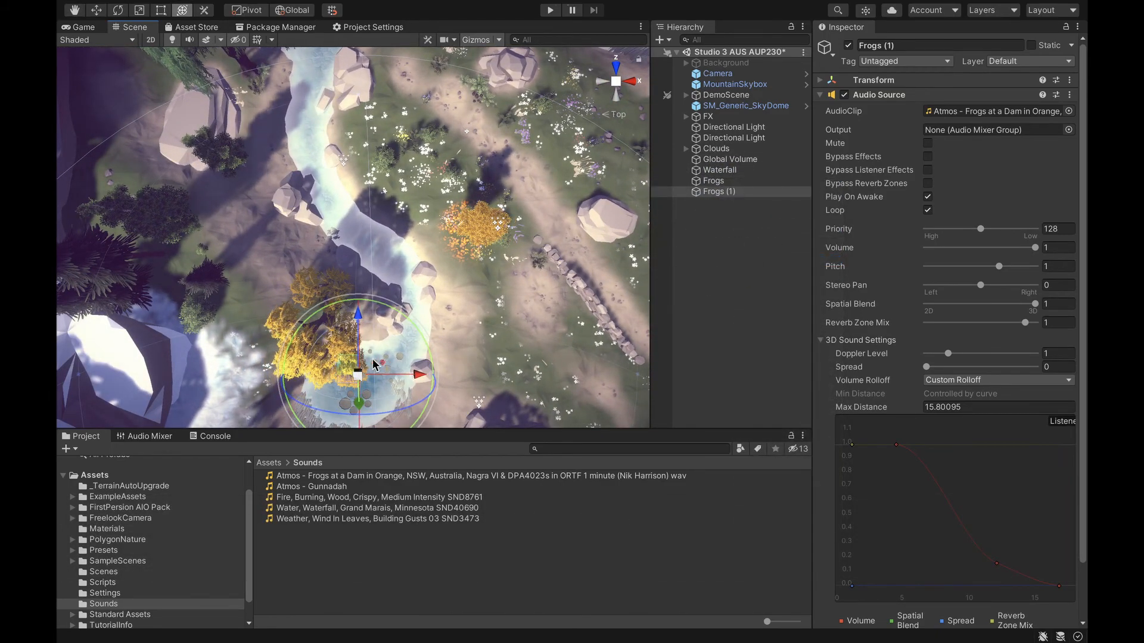
Move the duplicated Frogs source along the river to the other lily-pad pond beside the large green tree
left_click_drag(348, 364, 324, 128)
left_click_drag(467, 277, 569, 471, "alt+super")
left_click_drag(415, 315, 280, 157, "super")
left_click_drag(435, 221, 599, 277, "alt+super")
left_click_drag(441, 219, 461, 176)
left_click_drag(501, 234, 271, 295, "alt+super")
scroll(271, 295, "down", 3, "alt+super")
scroll(332, 240, "down", 3, "alt+super")
left_click_drag(477, 253, 393, 254, "alt+super")
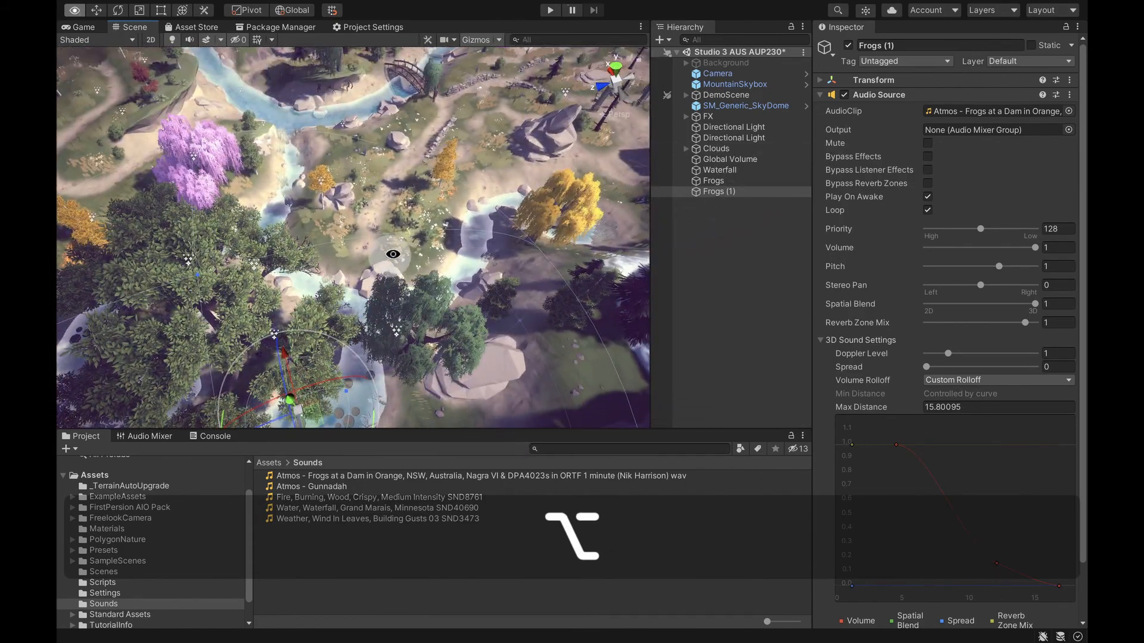
Rename the duplicated source as Frogs 2
key("w")
right_click_drag(392, 253, 760, 224)
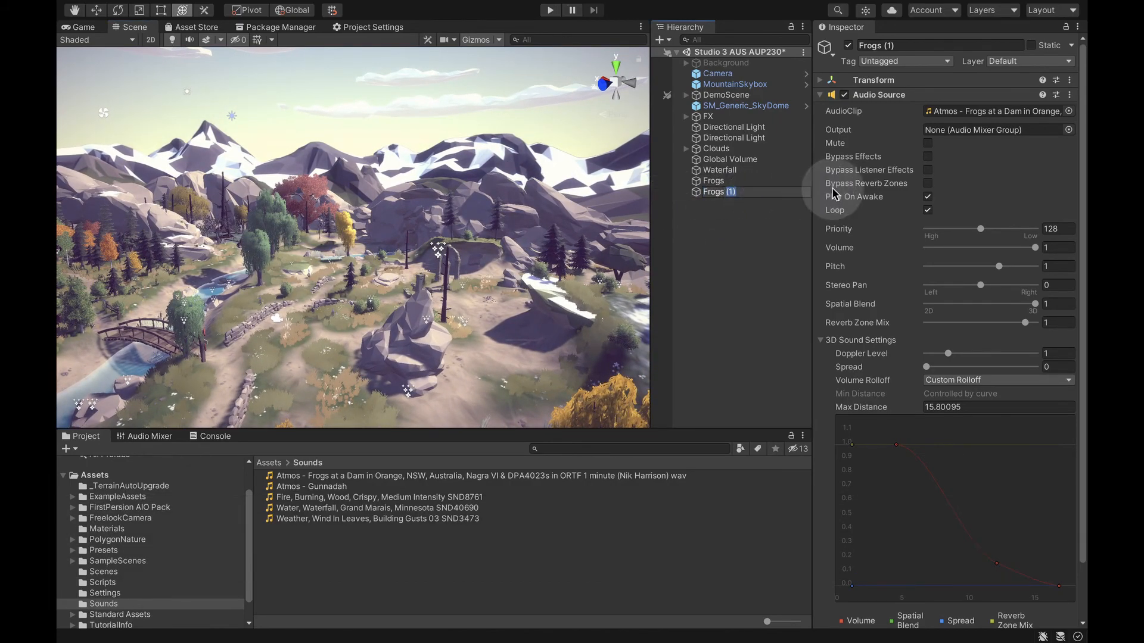
type("2")
key("Return")
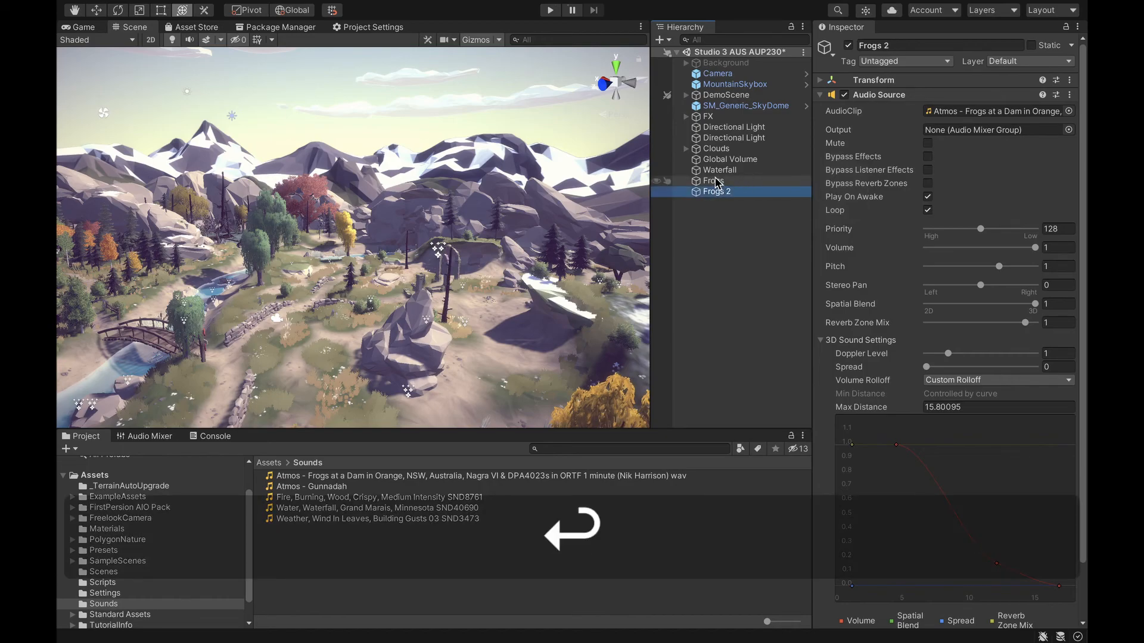
Duplicate the original Frogs source and rename the copy as campfire
right_click(715, 182)
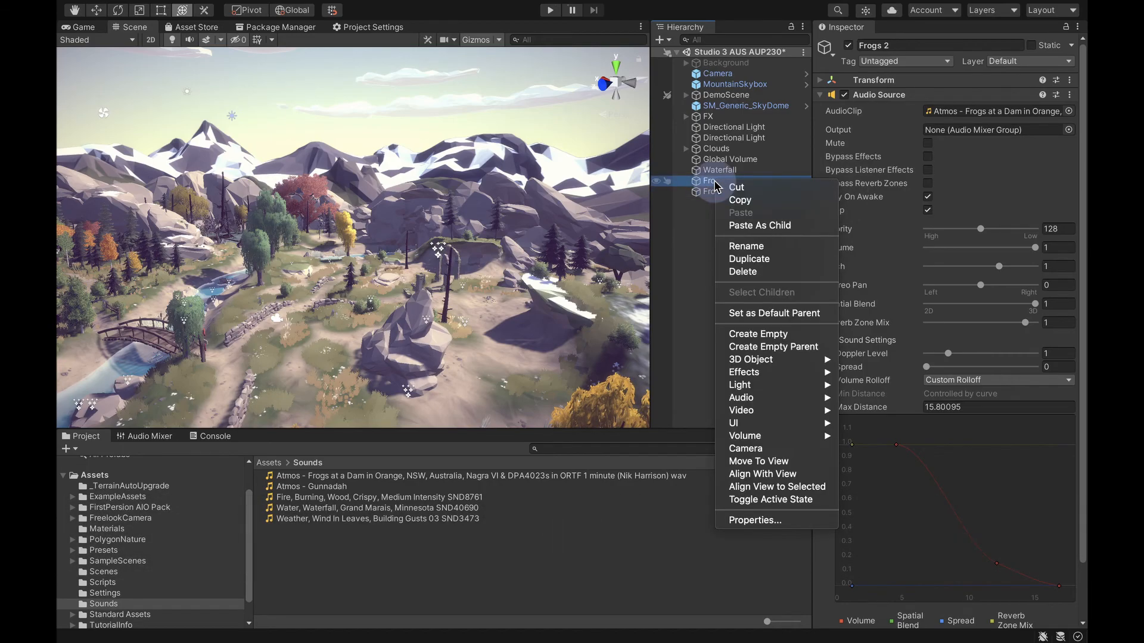
left_click(752, 259)
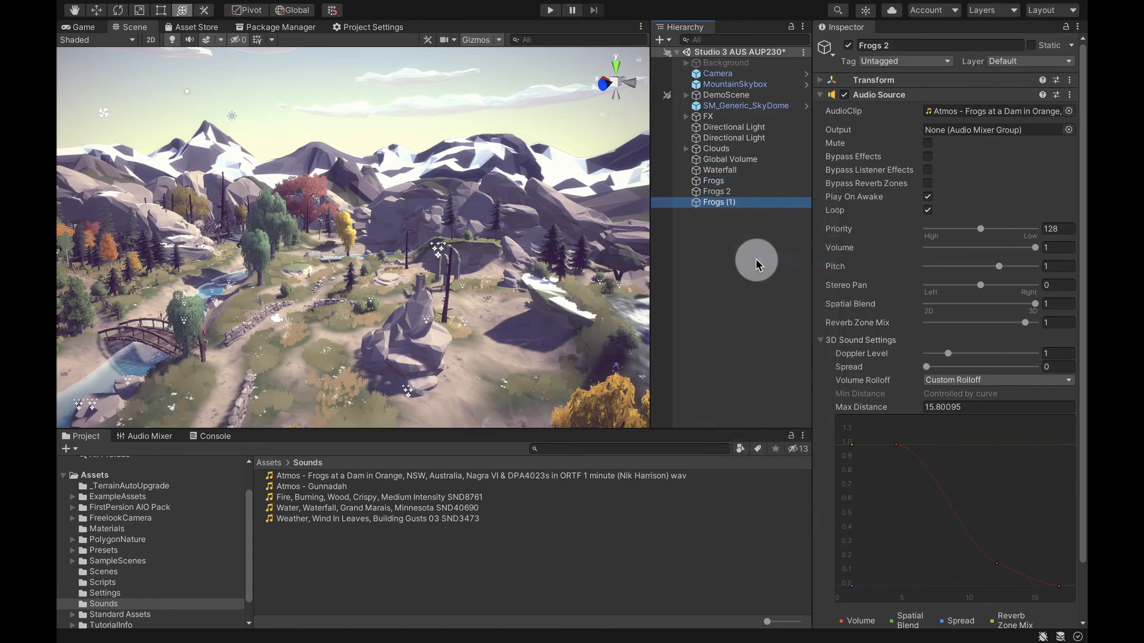
left_click(711, 203)
type("camp")
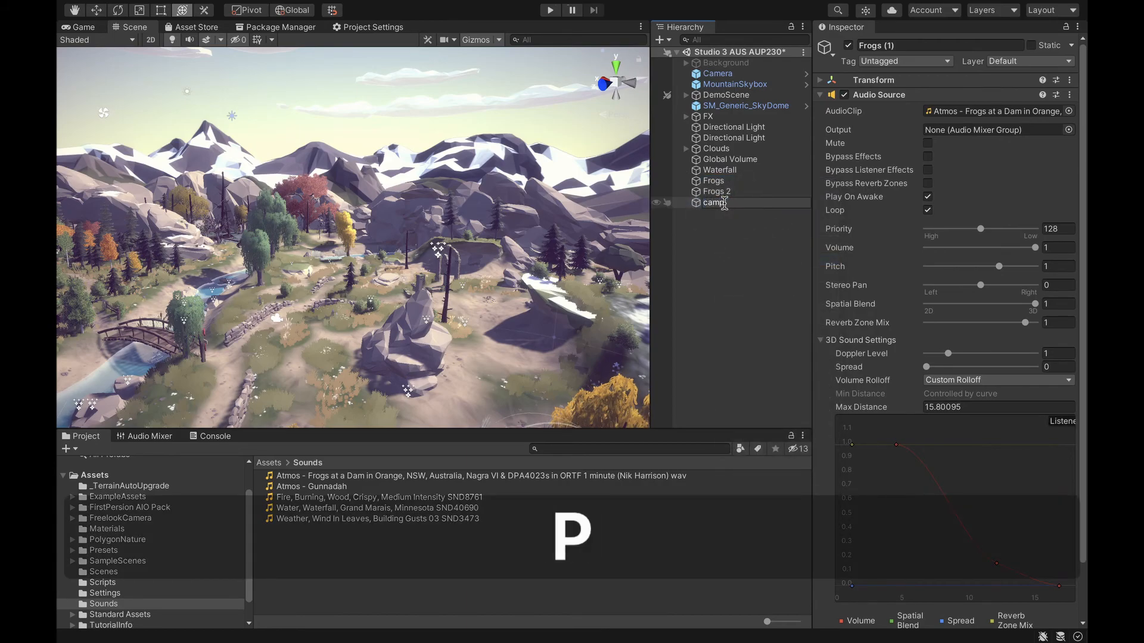
type("fire")
key("Return")
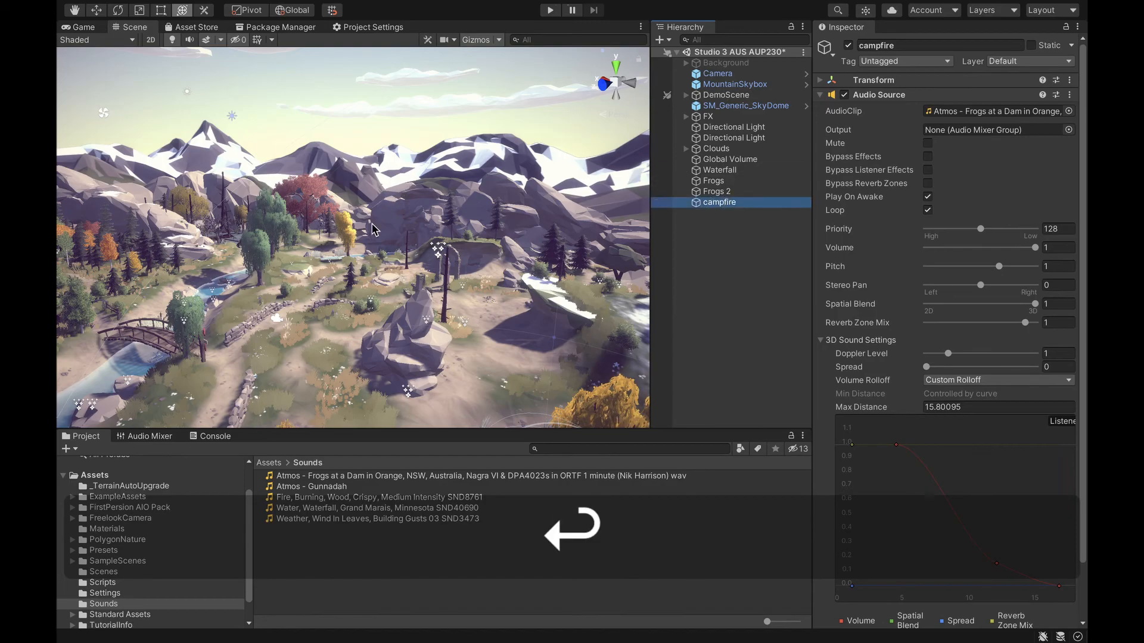
Move the campfire source in the top view from the pond across the river to the camp clearing in the autumn forest
key("f")
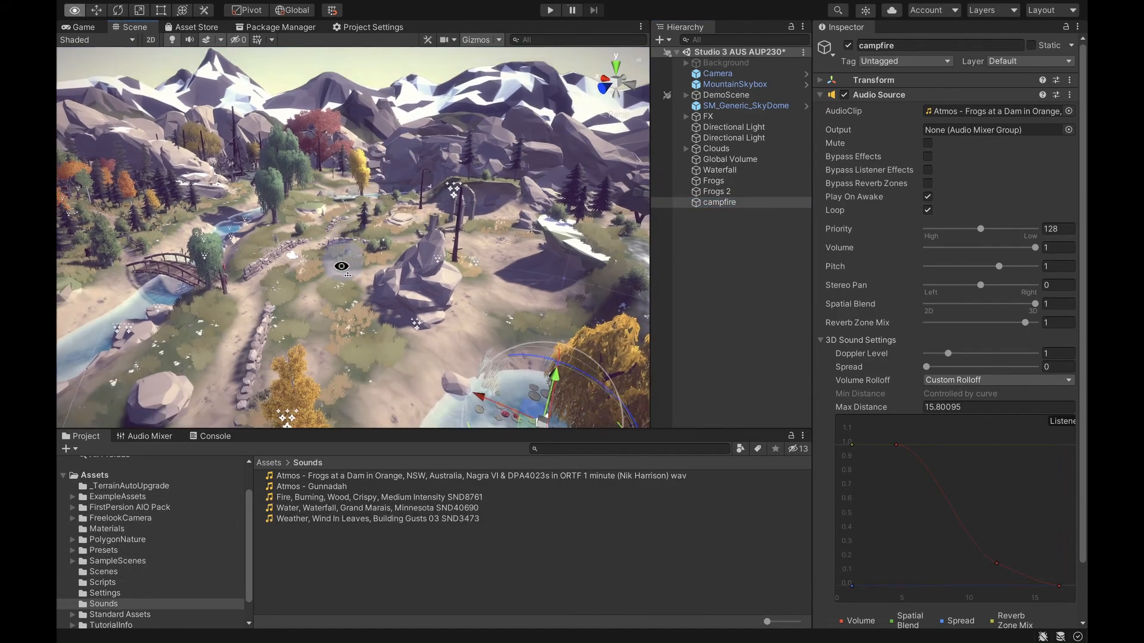
left_click_drag(398, 213, 350, 372, "alt")
right_click_drag(350, 372, 412, 322)
key("w")
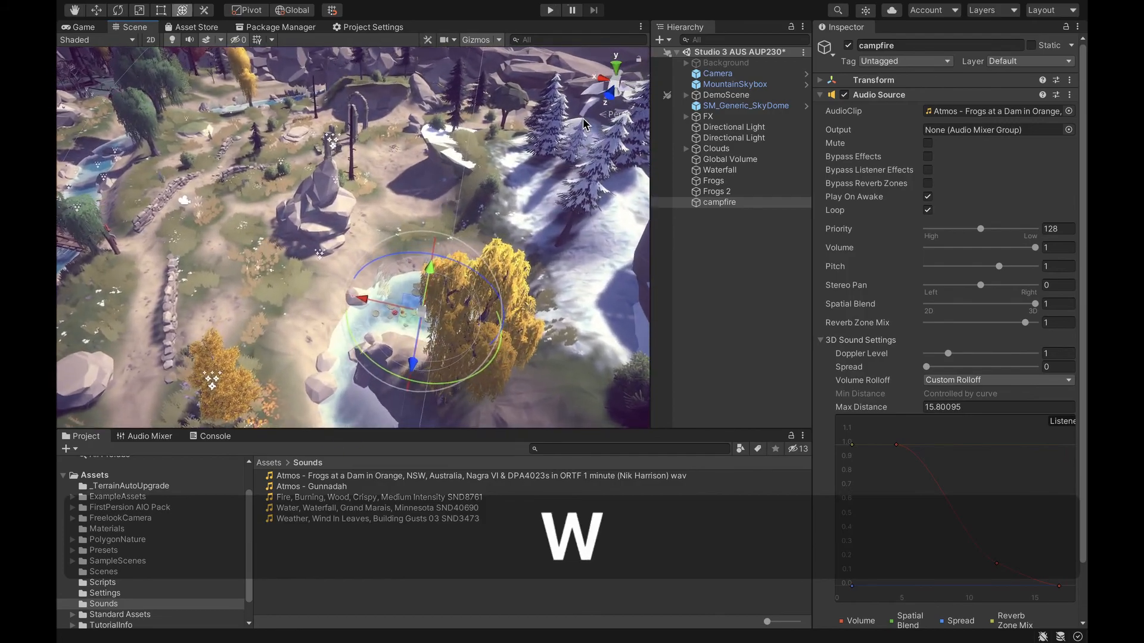
left_click(614, 68)
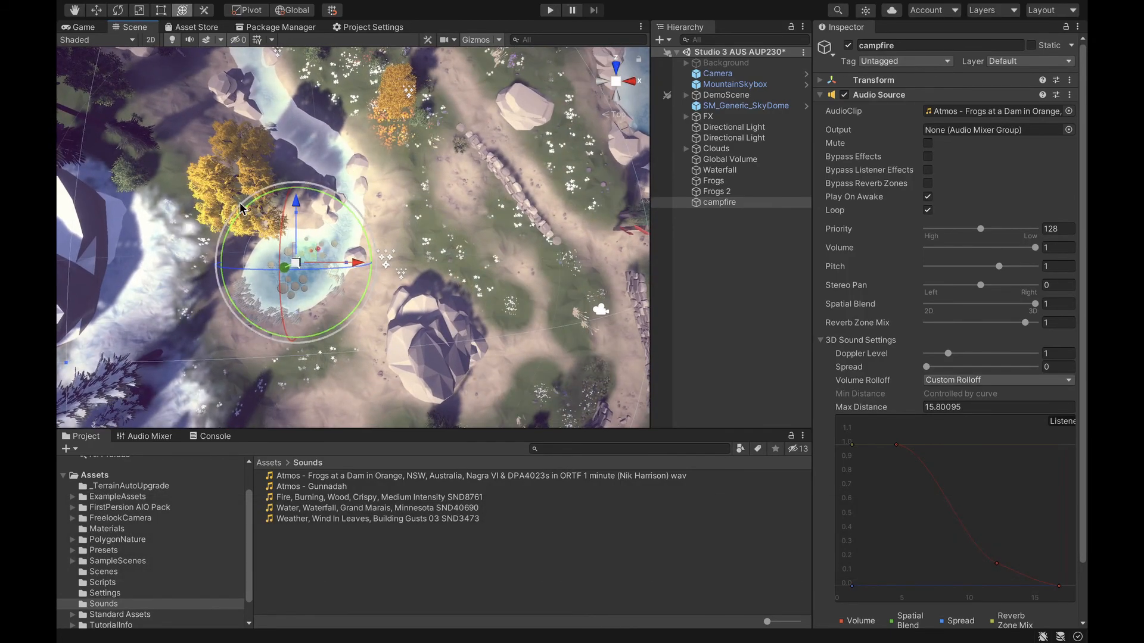
scroll(244, 207, "down", 8)
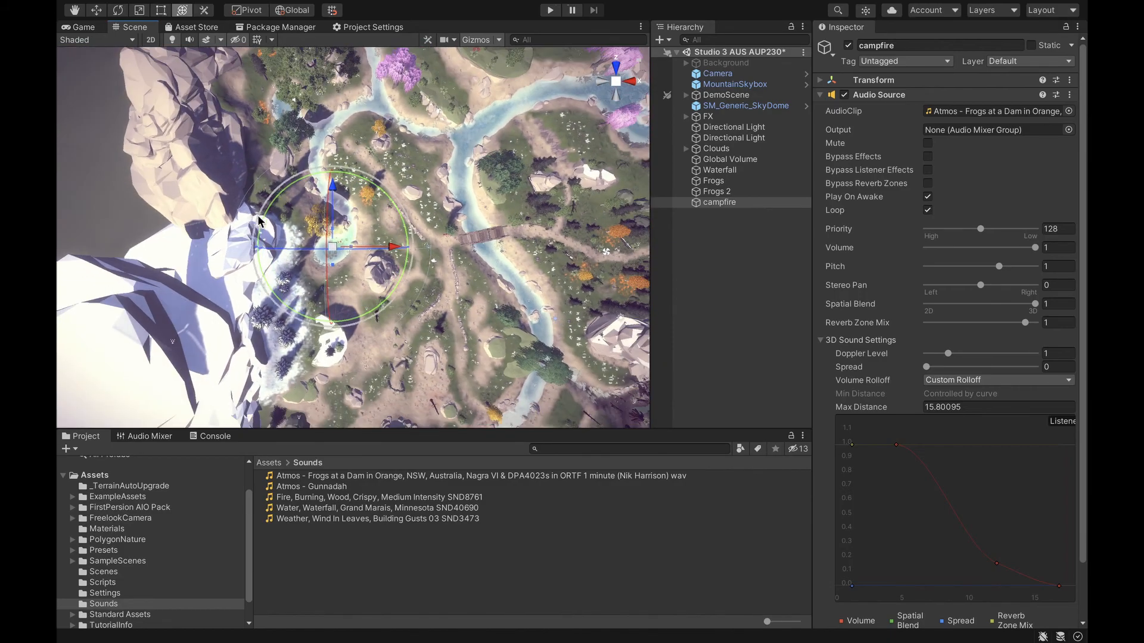
left_click_drag(507, 356, 241, 274, "alt+super")
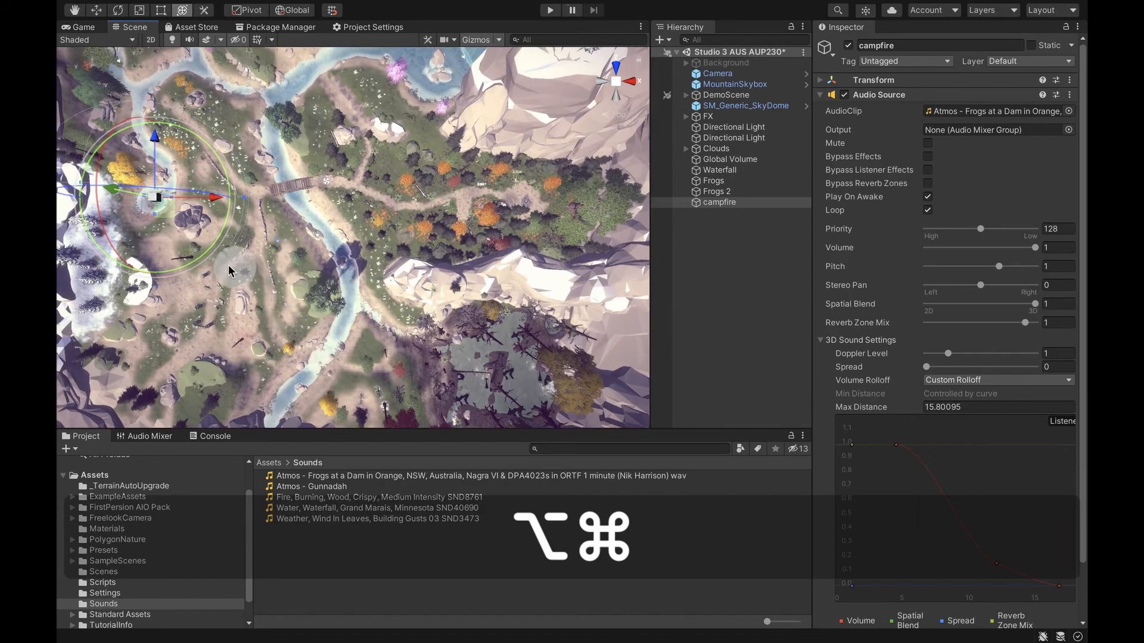
left_click_drag(163, 210, 487, 190)
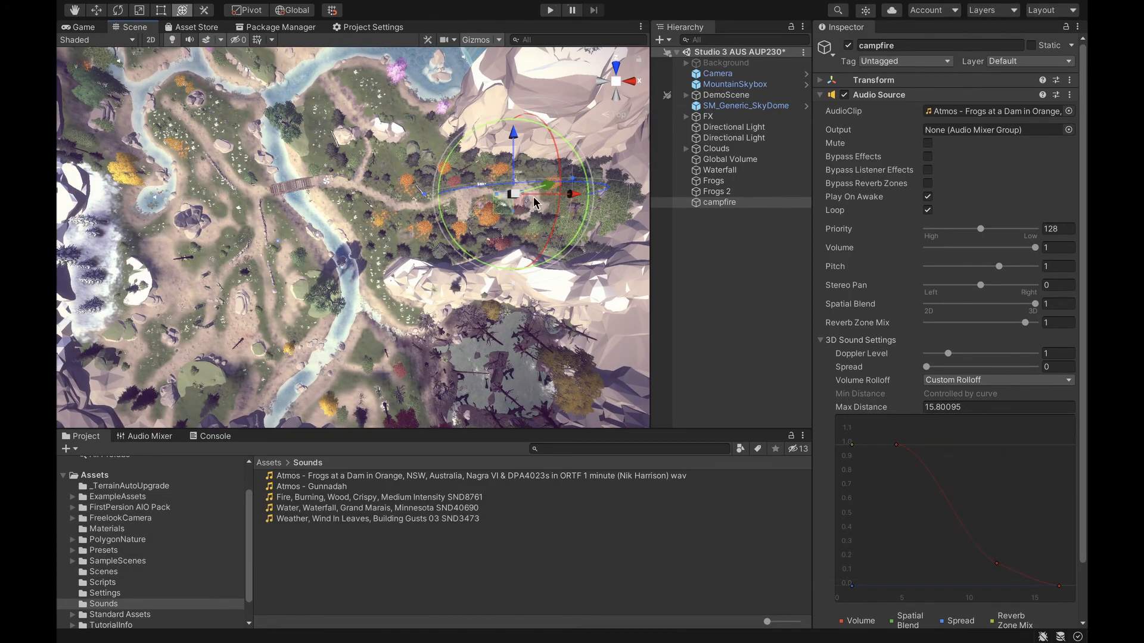
Fine-tune the campfire source's position so it sits over the stone-ringed fire logs in the clearing
key("f")
key("f")
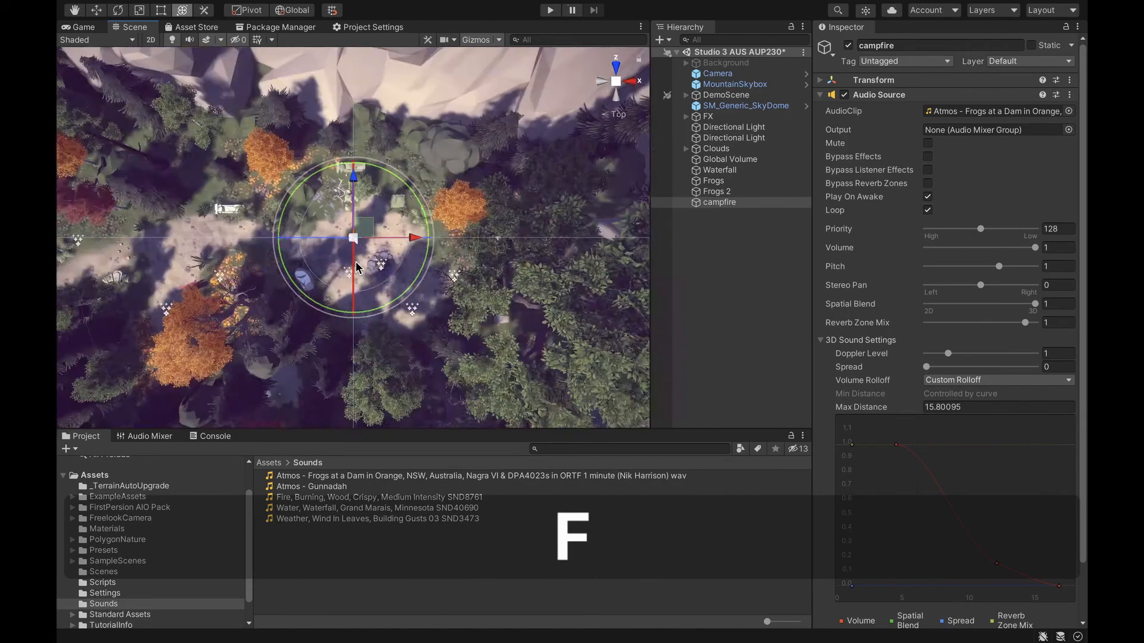
right_click_drag(356, 265, 675, 118)
key("s")
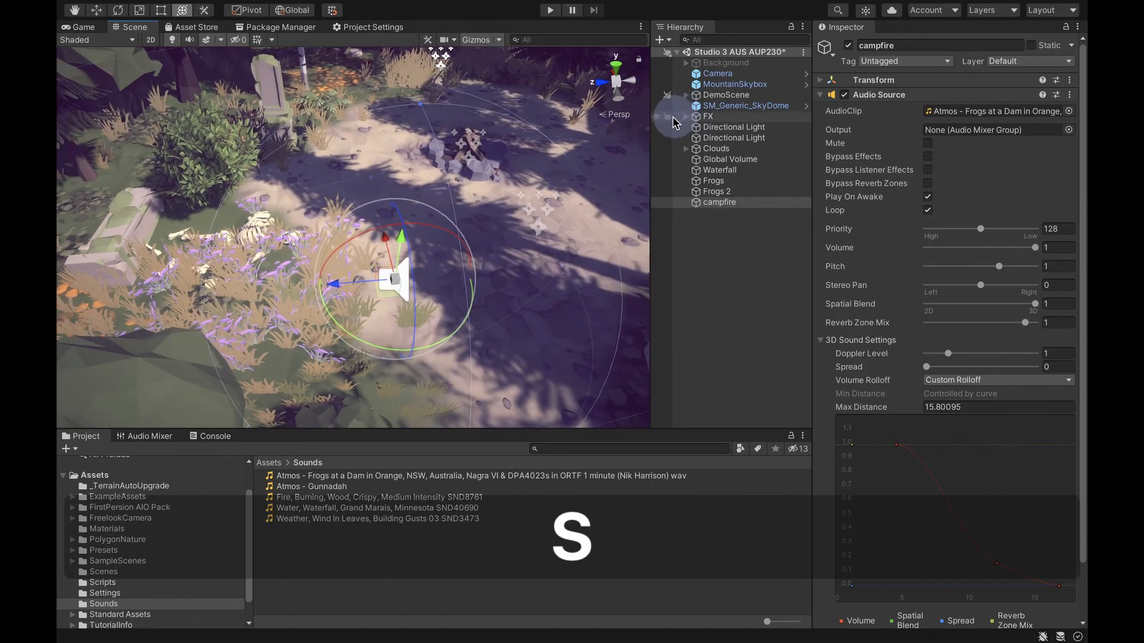
left_click_drag(381, 290, 497, 74)
right_click_drag(422, 221, 458, 160)
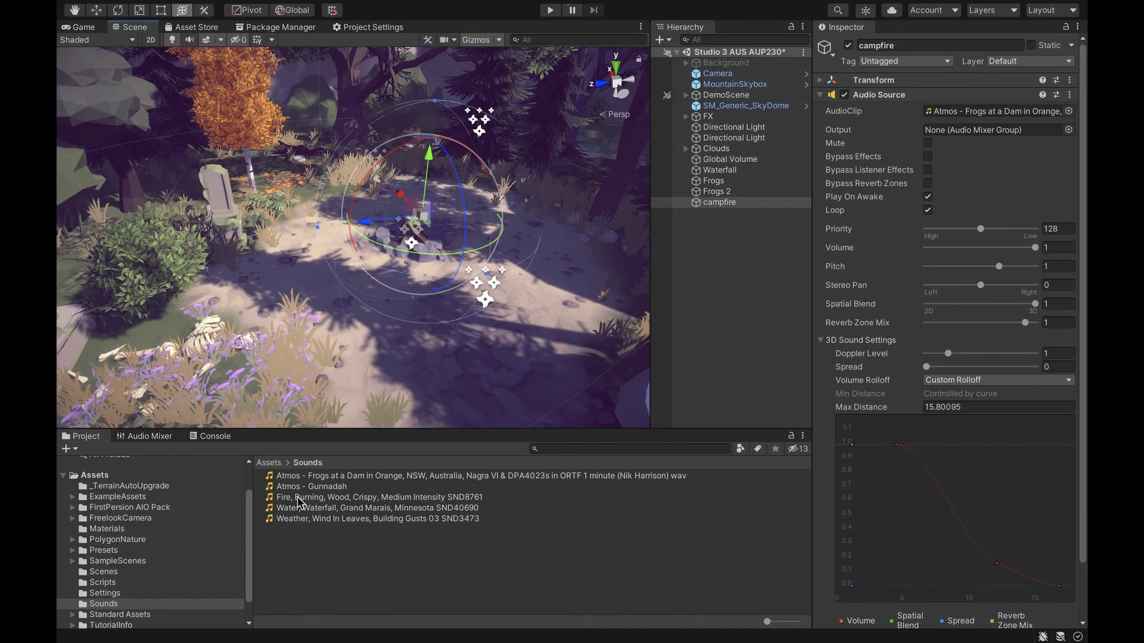
Assign the clip "Fire, Burning, Wood, Crispy, Medium Intensity SND8761" to the campfire source and set its spread to 11
mouse_move(302, 503)
left_mouse_down()
mouse_move(536, 387)
mouse_move(960, 115)
left_mouse_up()
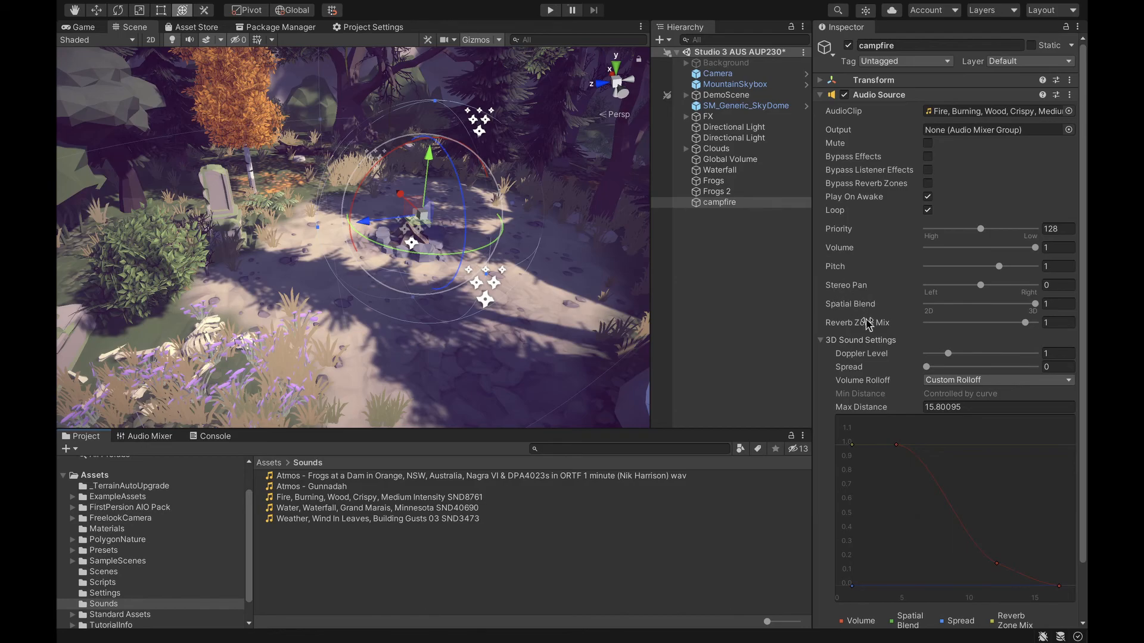
left_click_drag(926, 368, 930, 368)
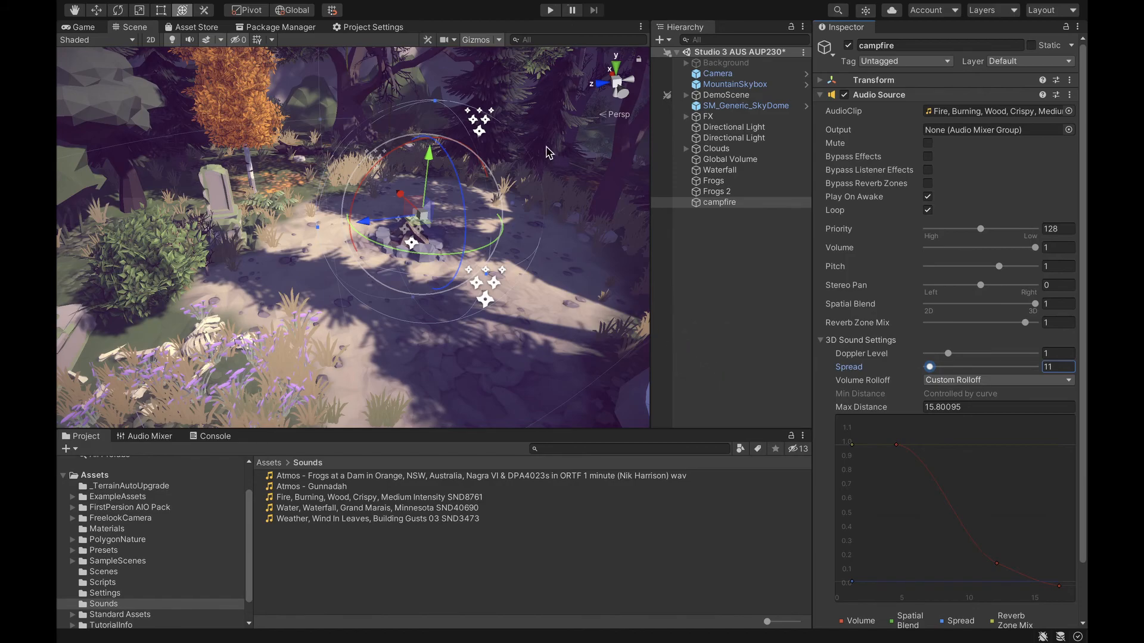
Play the scene and run past the river and along the forest path to the burning campfire
left_click(550, 11)
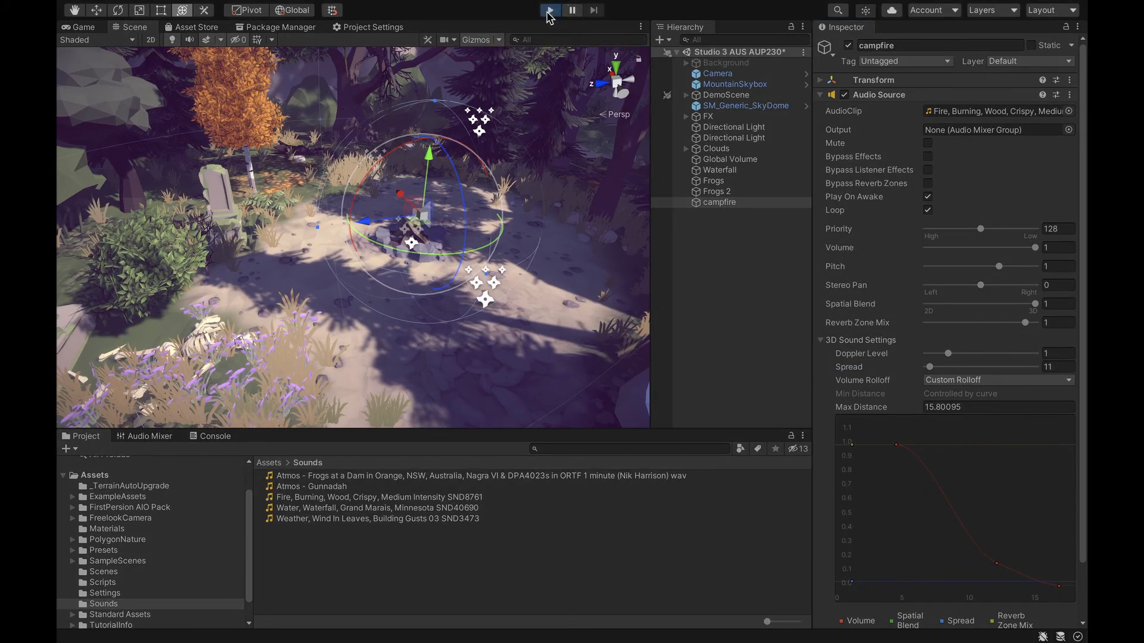
key("w")
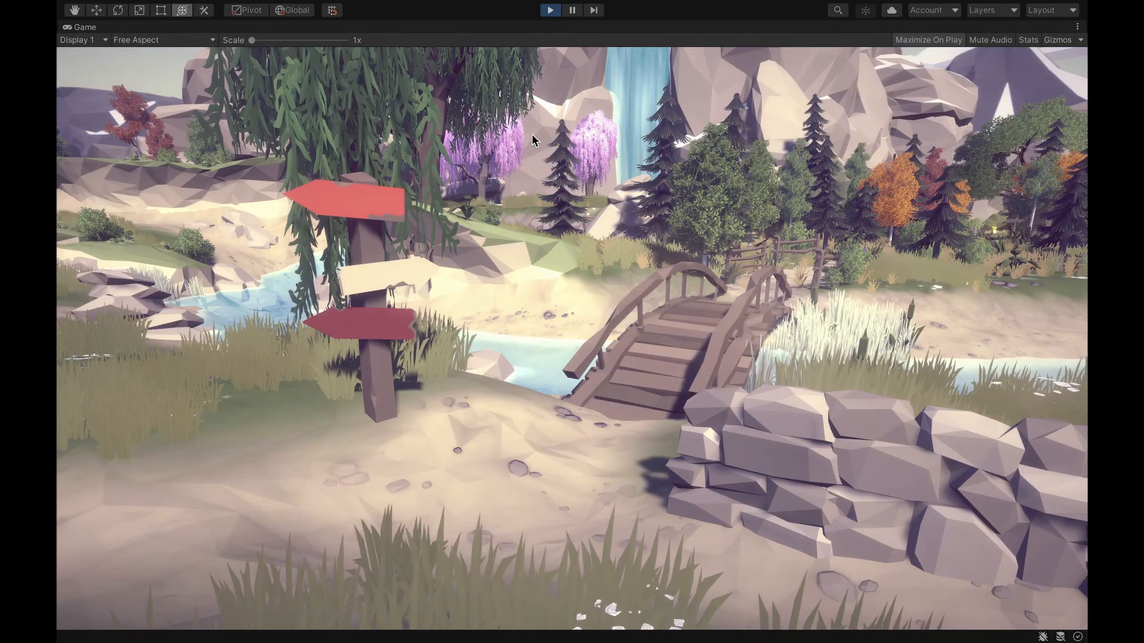
key("shift+w")
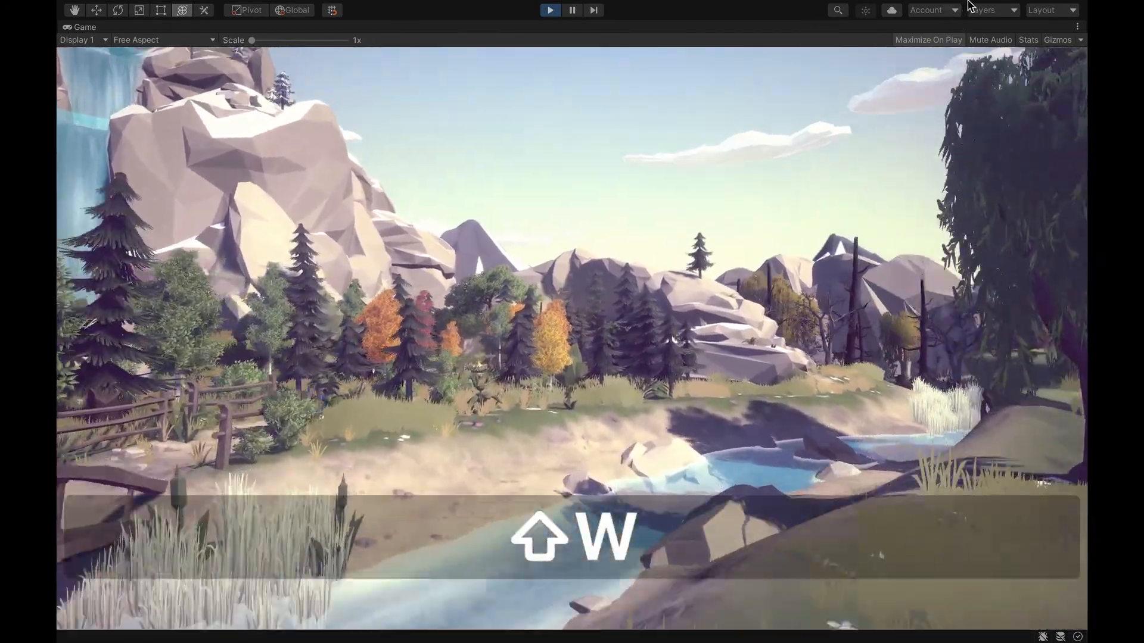
key("shift+w")
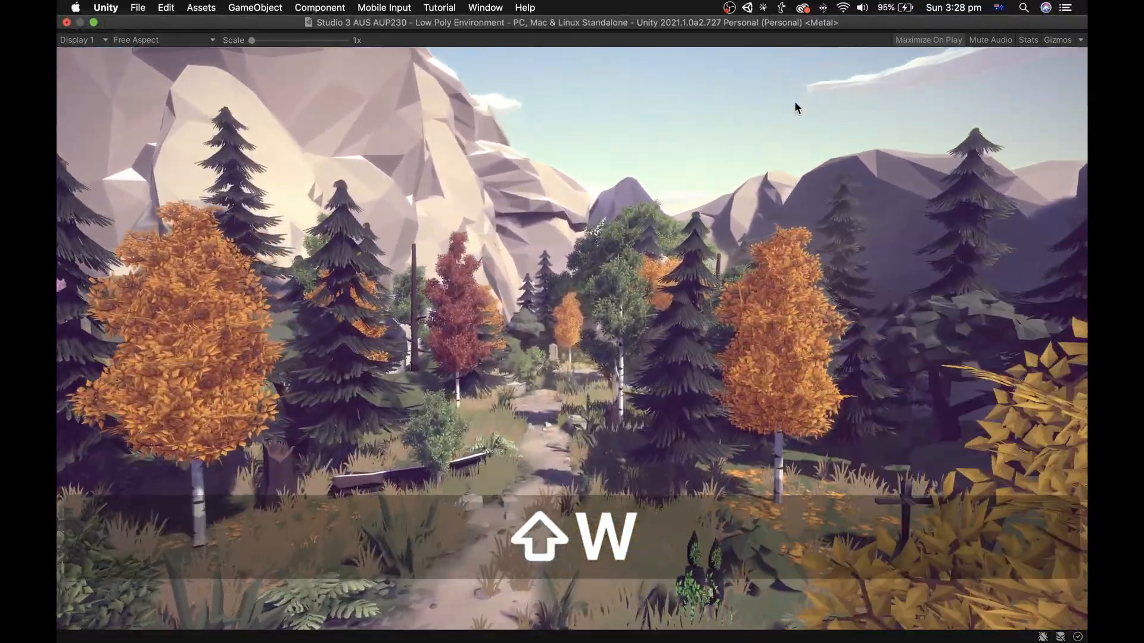
key("shift+w")
key("w")
key("w")
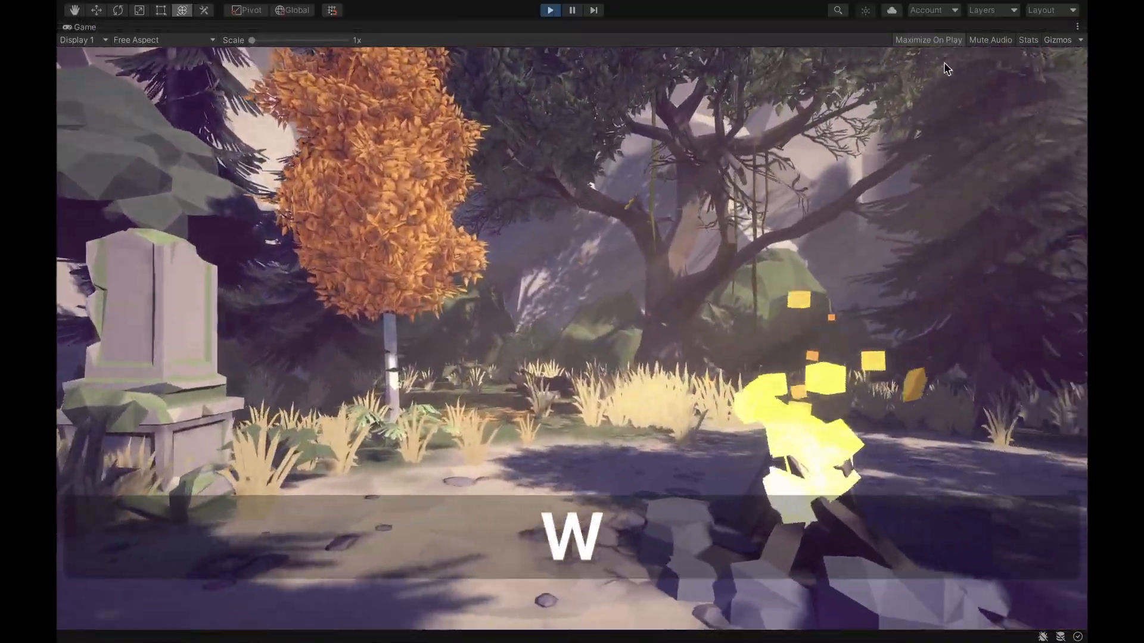
Walk around the campfire from different sides and distances to judge the fire's panning and falloff
key("a")
key("a")
key("w")
key("d")
key("s")
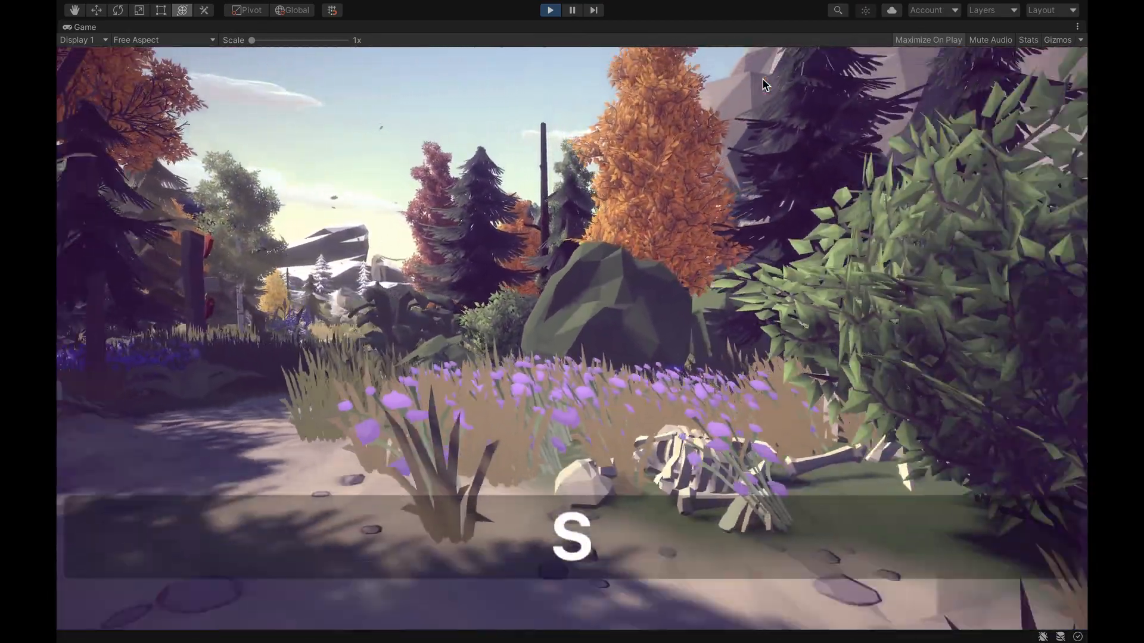
key("a")
key("w")
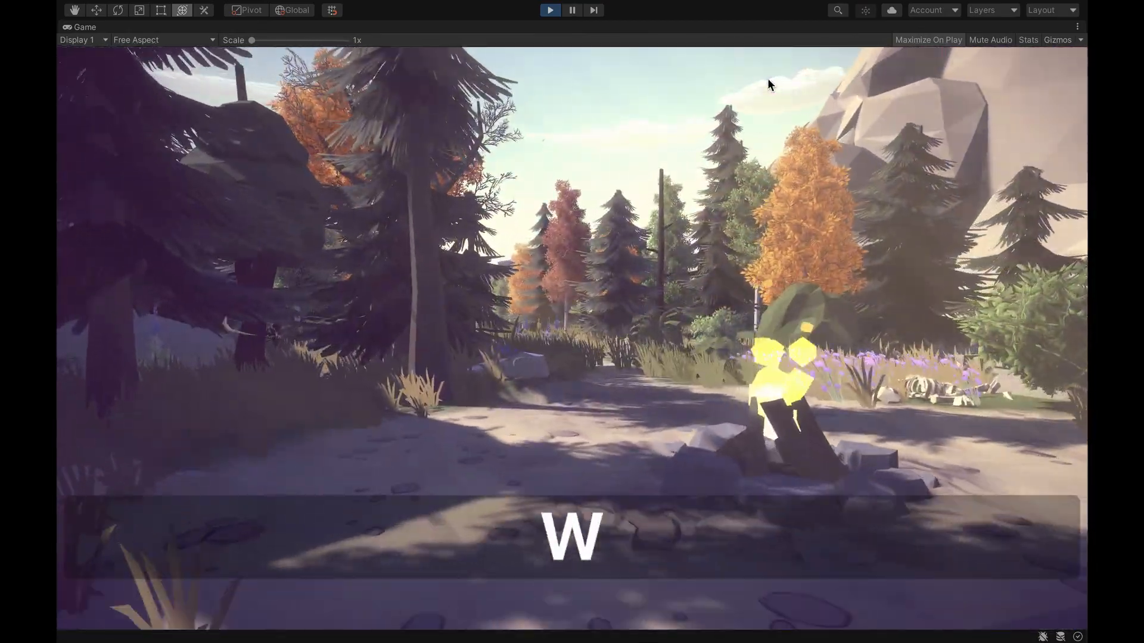
Fly through the running scene from the campfire up to the waterfall to check the spatial sounds, and stop play mode
key("s")
key("a")
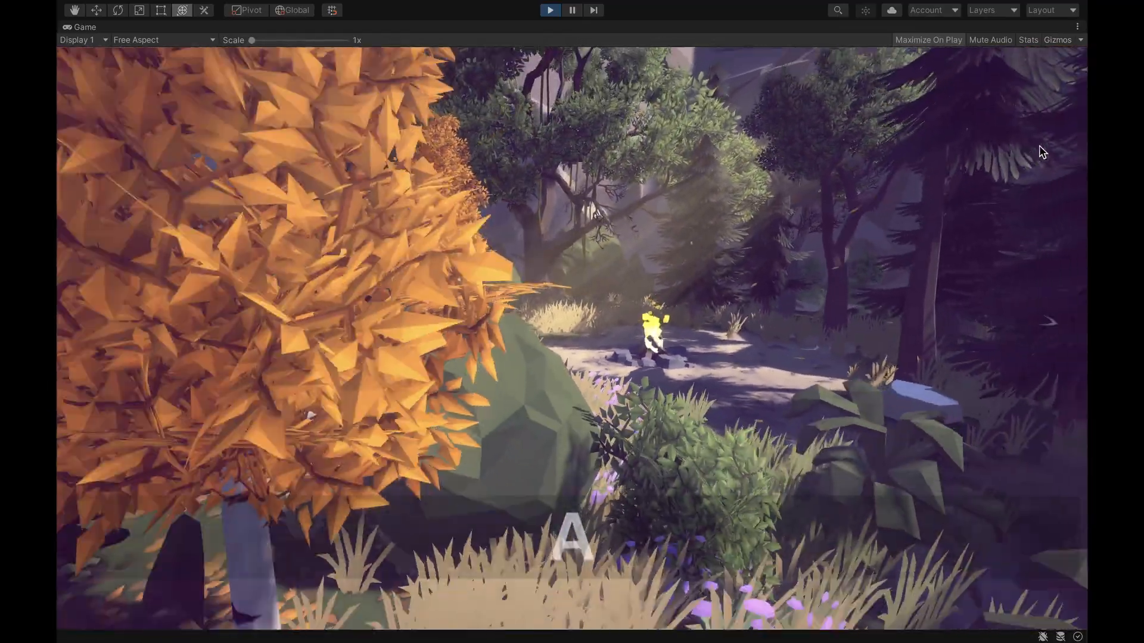
key("d")
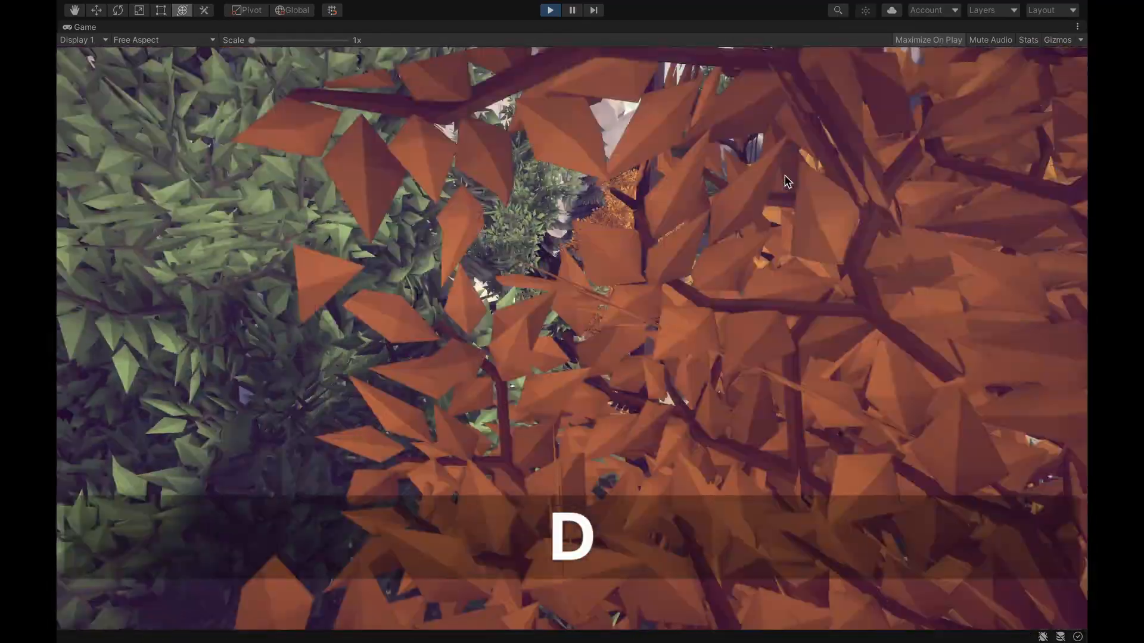
key("d")
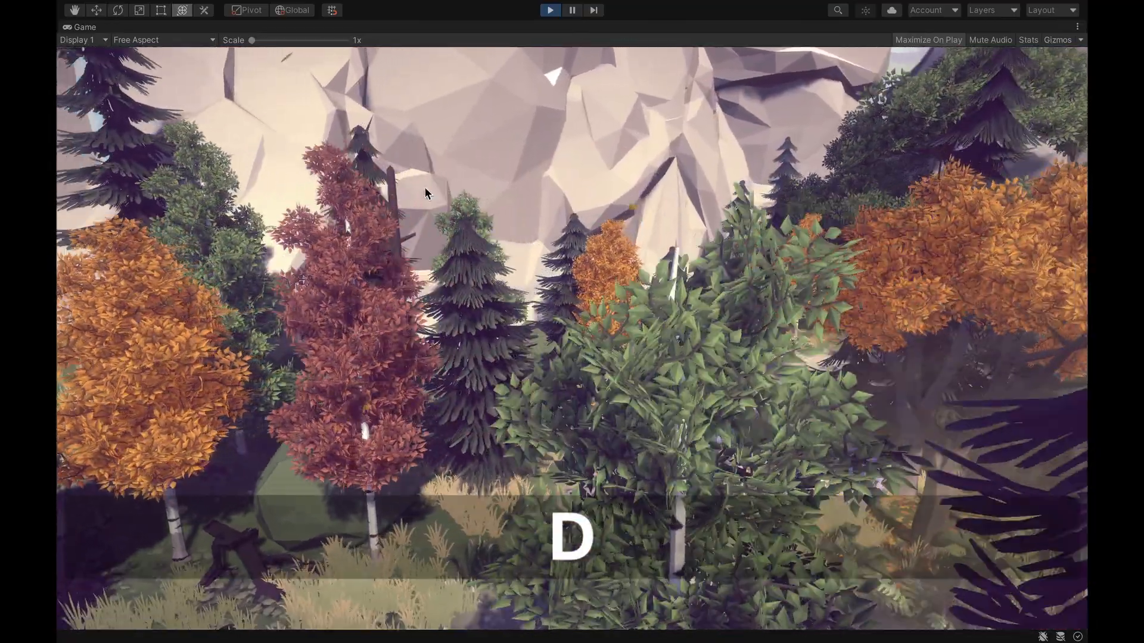
key("s")
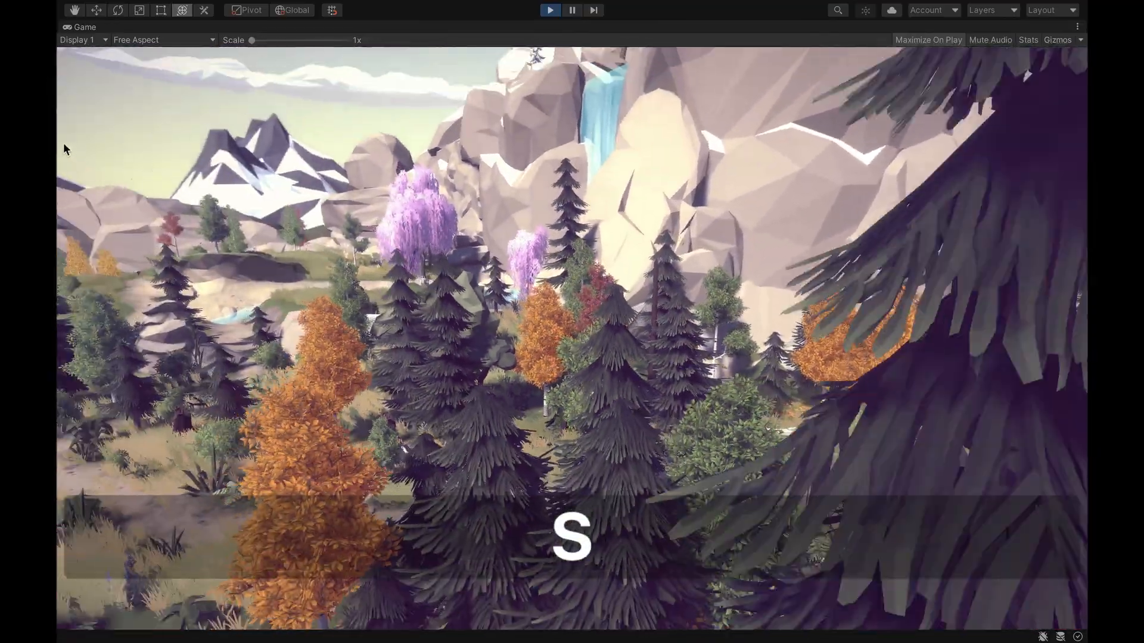
key("w")
key("shift")
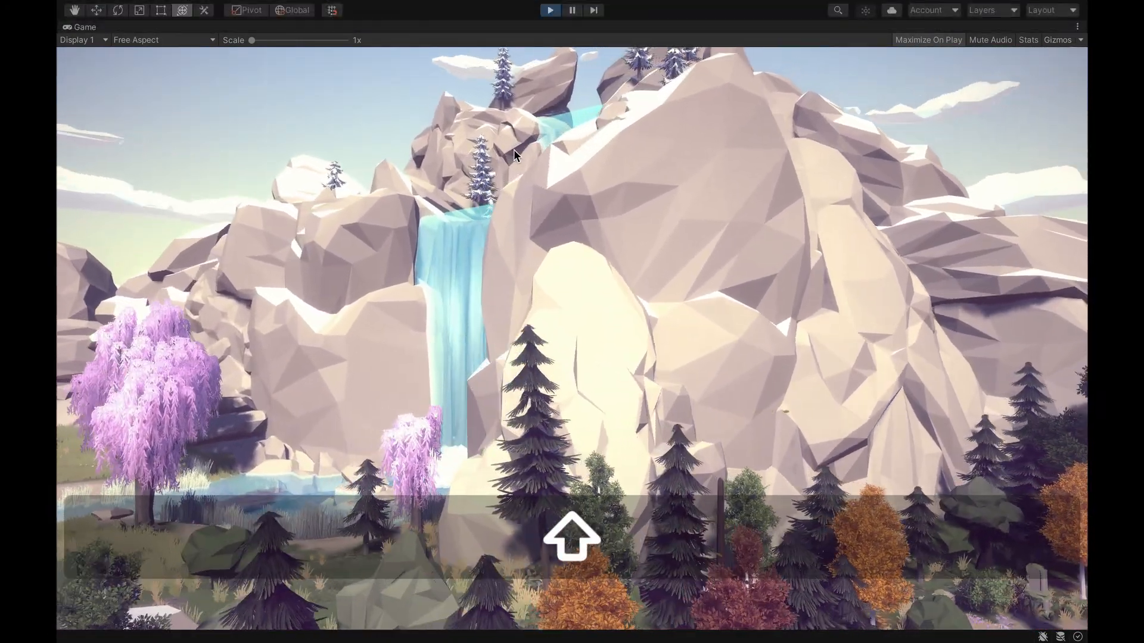
key("shift+s")
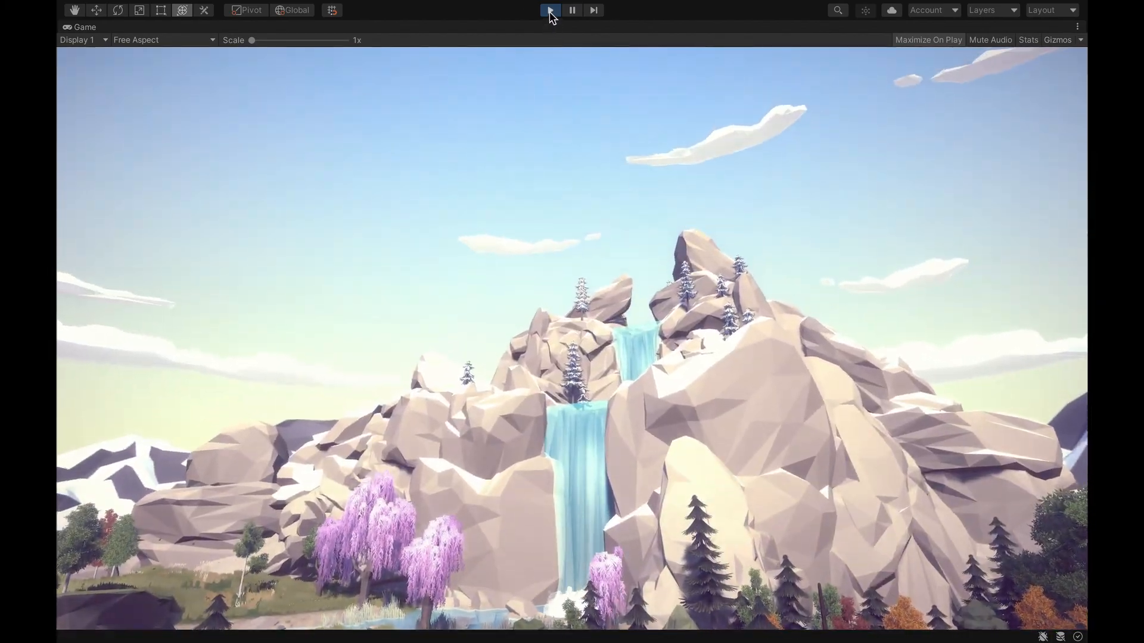
left_click(551, 12)
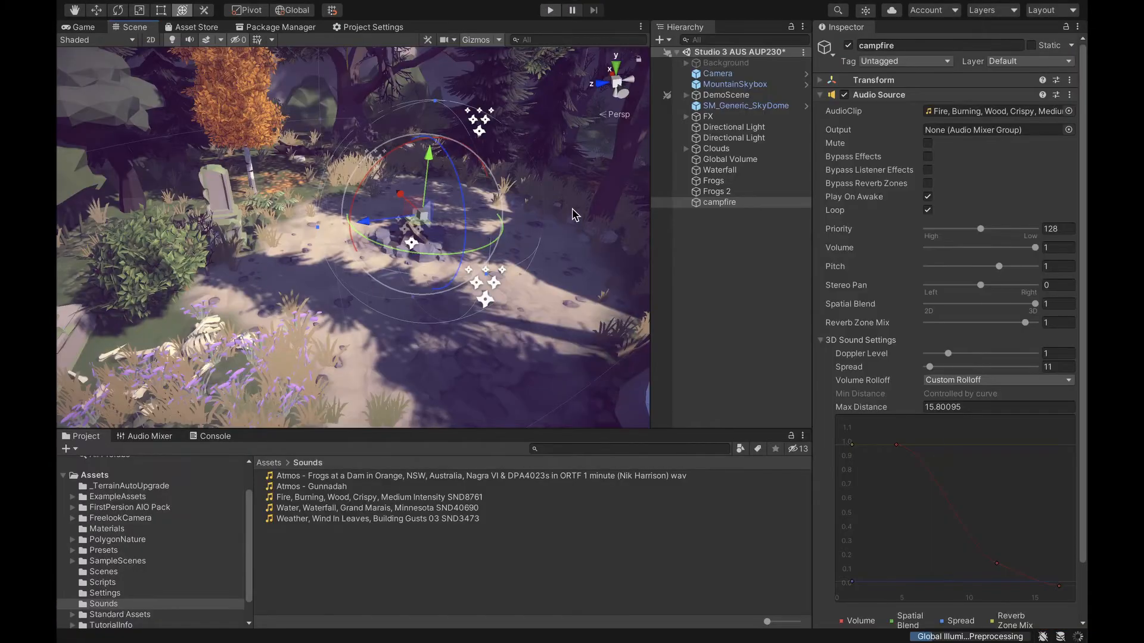
Reduce the Waterfall audio source's max distance to 41.25
left_click(730, 172)
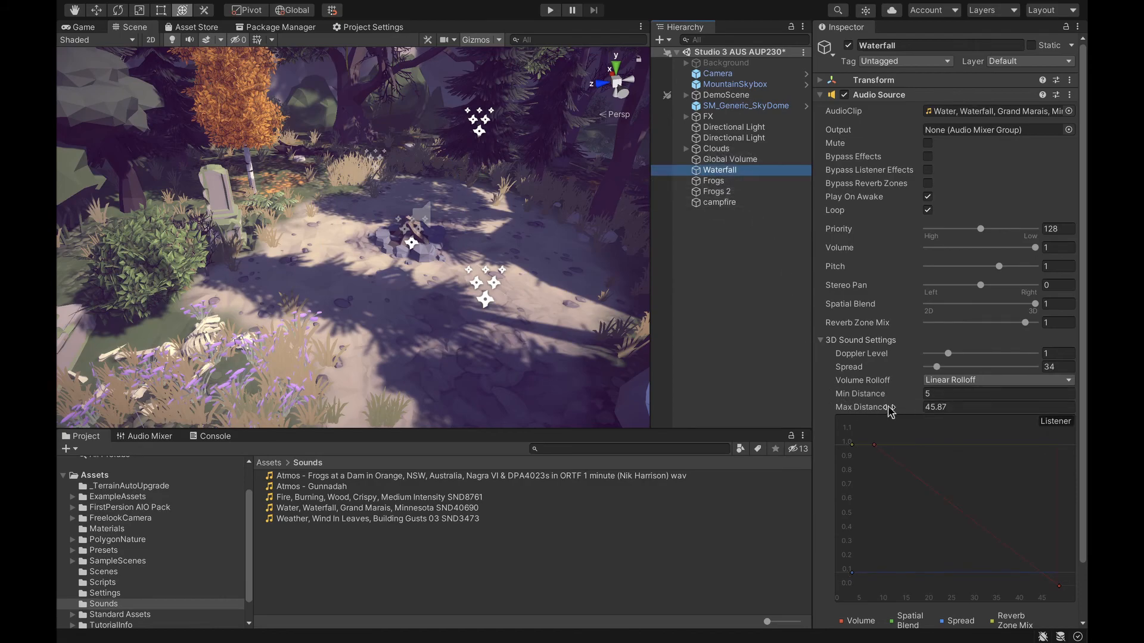
left_click_drag(881, 409, 776, 428)
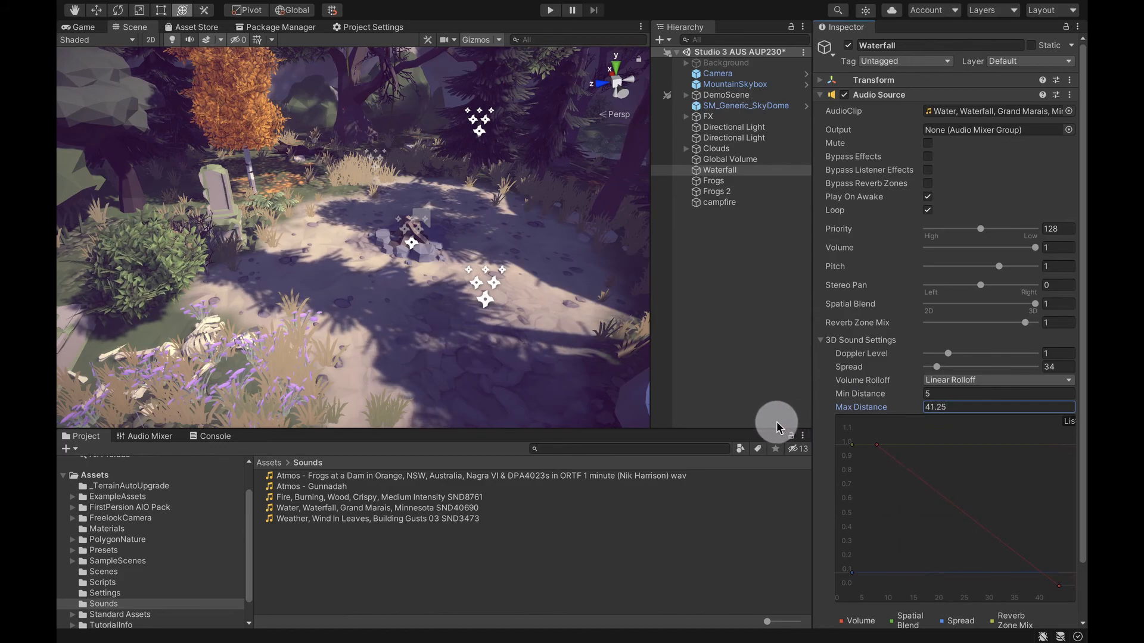
right_click_drag(518, 220, 466, 282)
key("s")
key("shift+s")
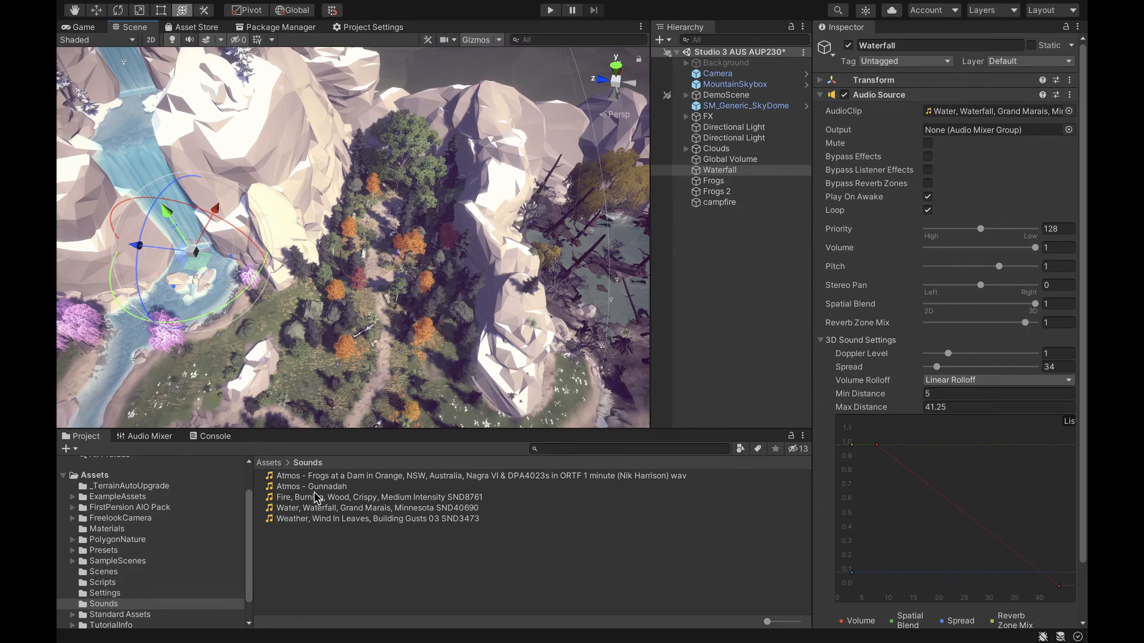
Run the scene and move past the stone ruins and snowy hills to check the audio, and stop play mode
left_click(550, 11)
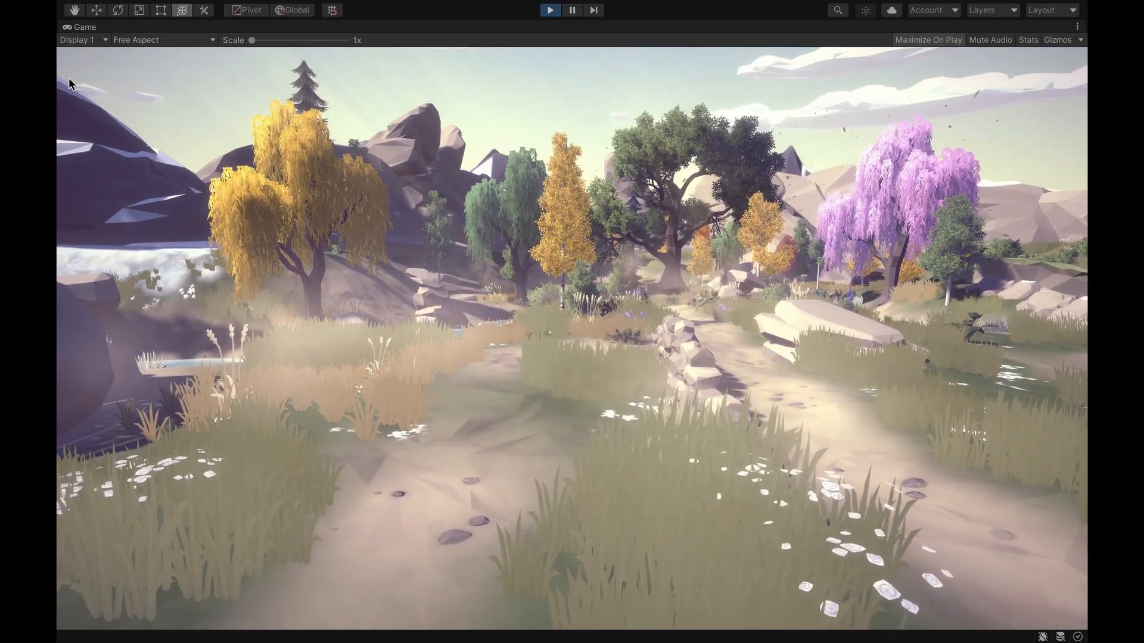
key("s")
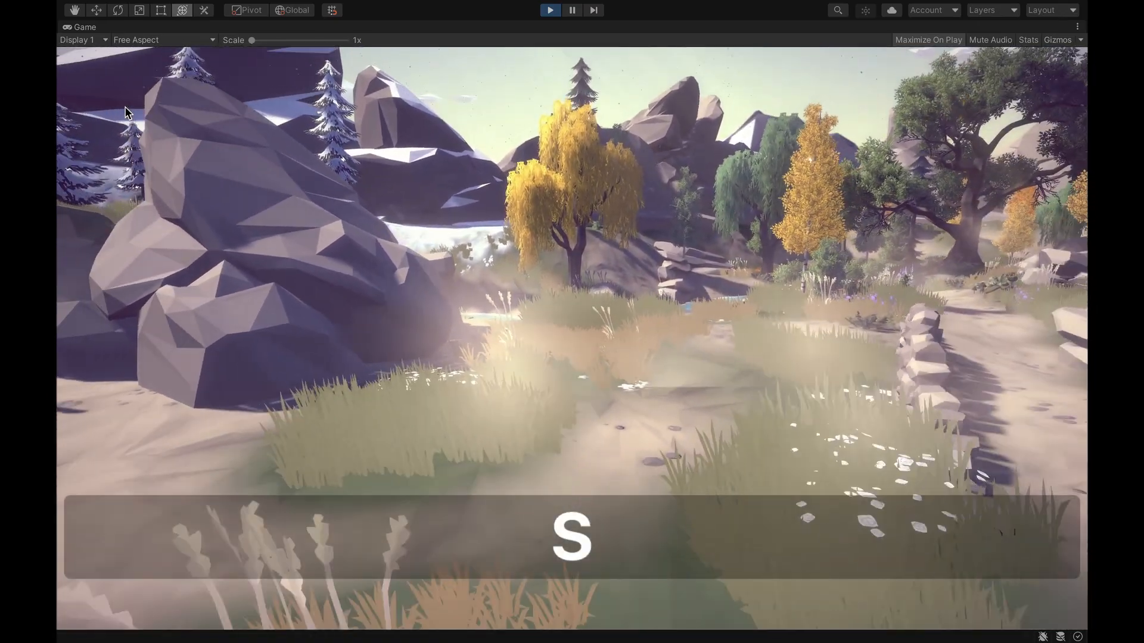
key("w")
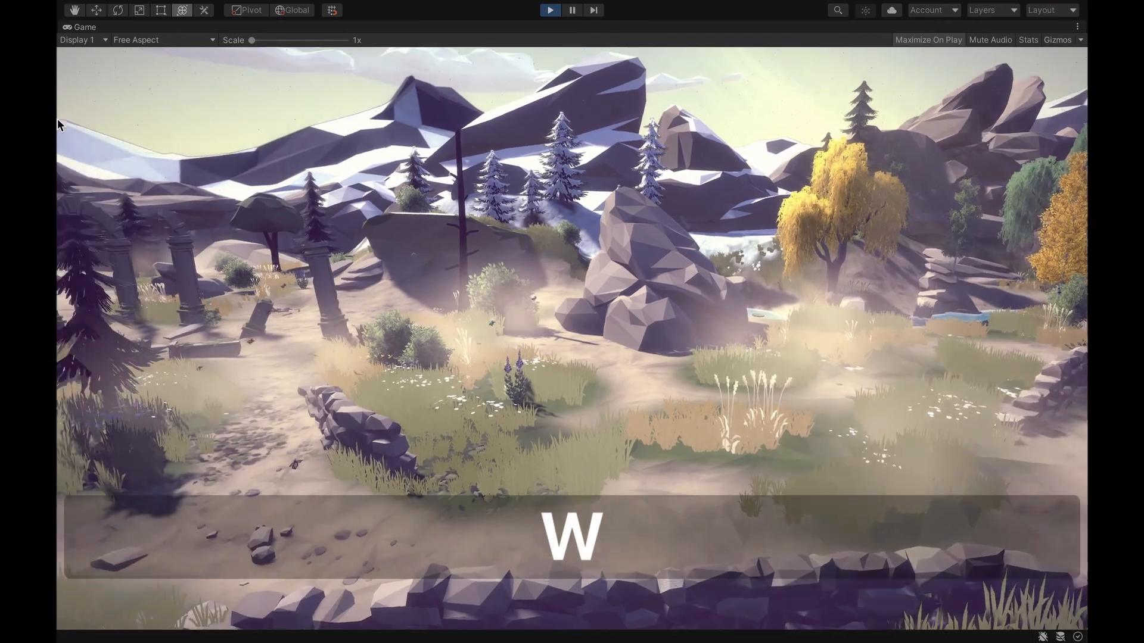
key("w")
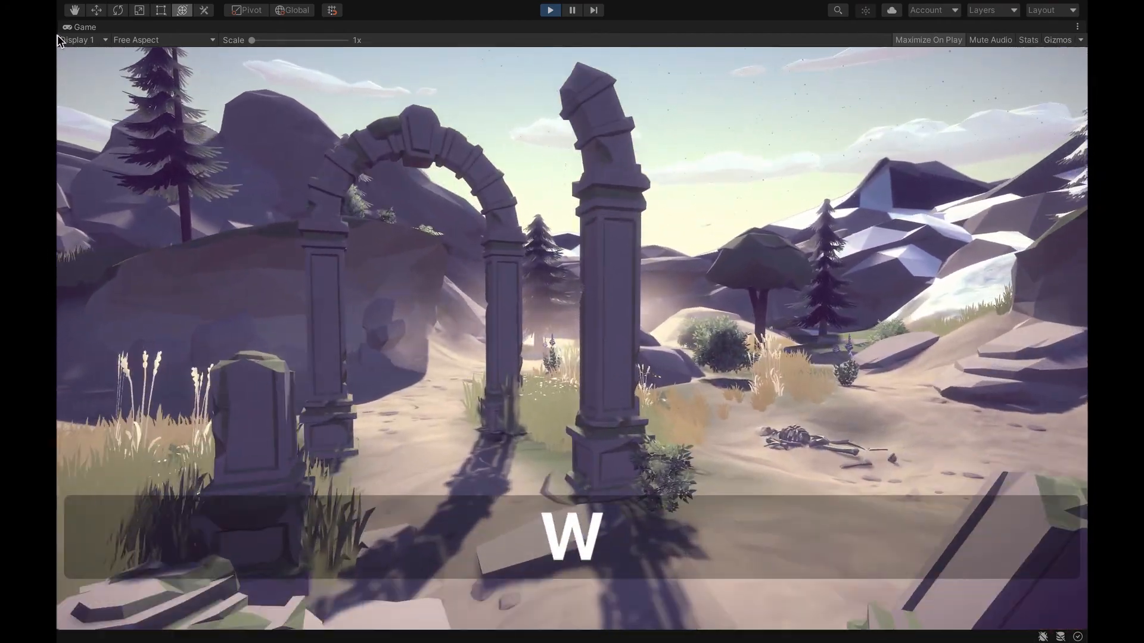
key("s")
key("w")
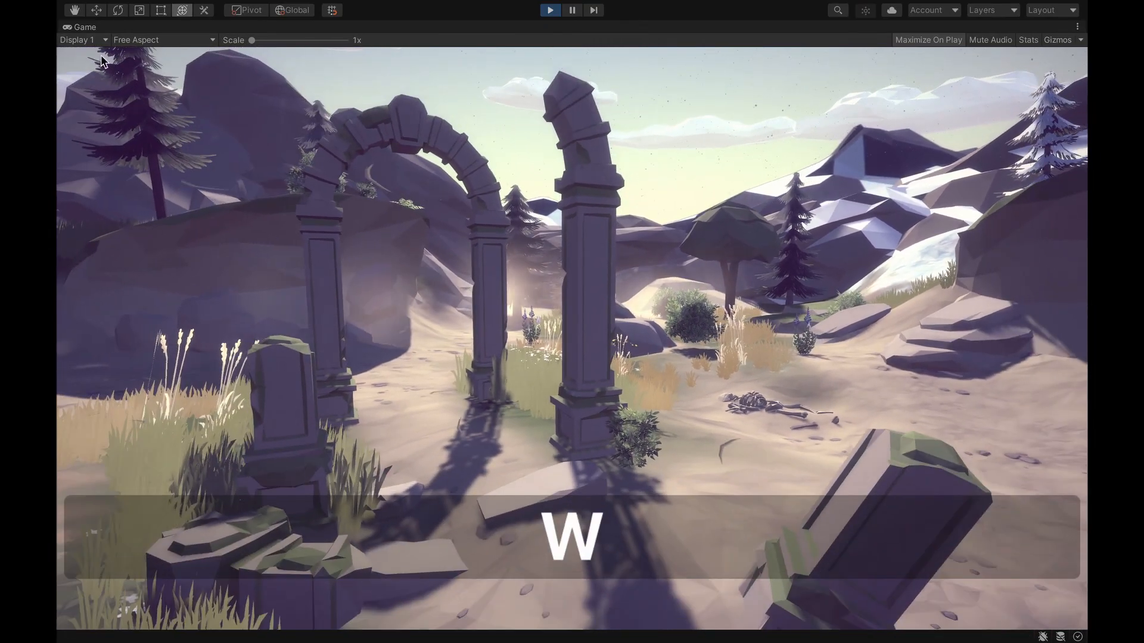
key("shift+s")
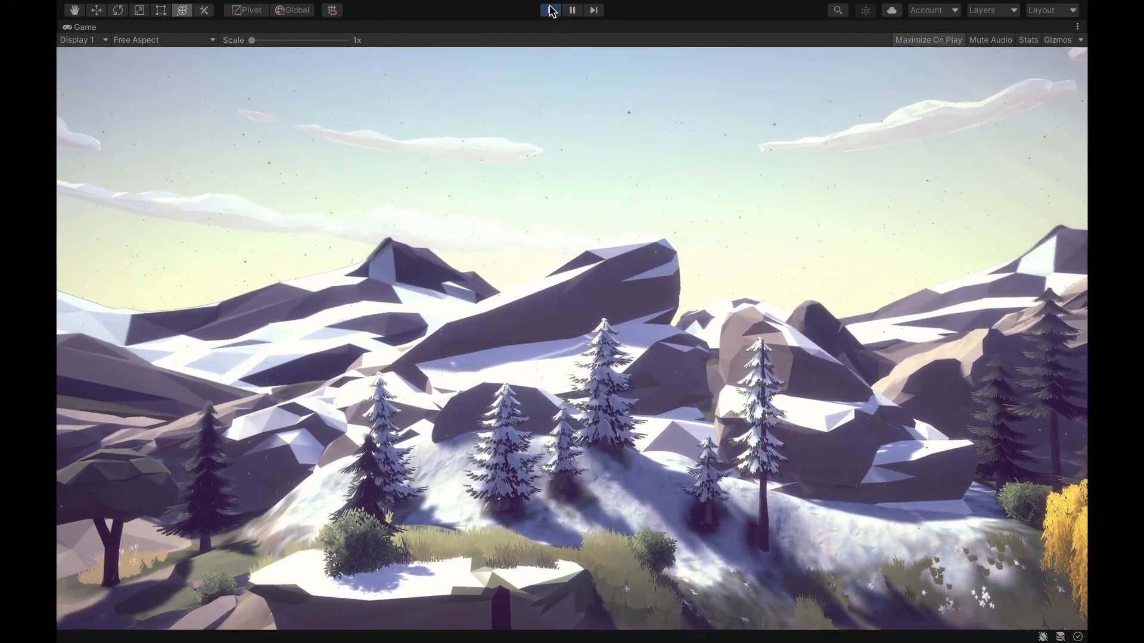
left_click(549, 11)
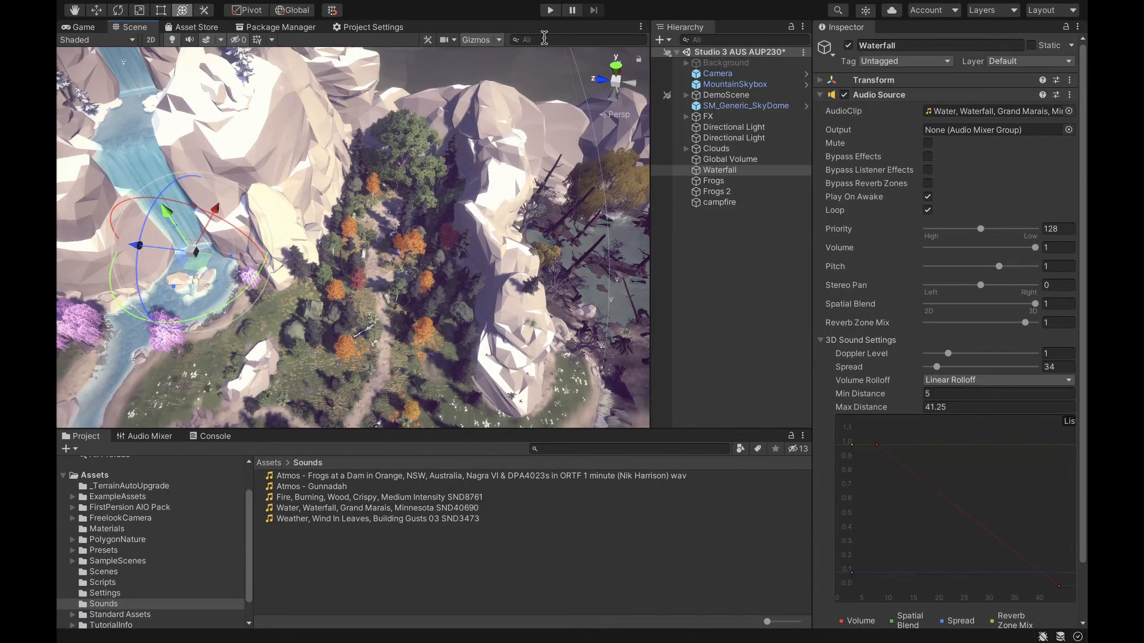
Create an empty game object in the meadow near the camera and signpost, and name it Wind
right_click_drag(414, 331, 482, 191)
key("w")
key("shift+w")
key("s")
key("q")
key("w")
key("d")
key("s")
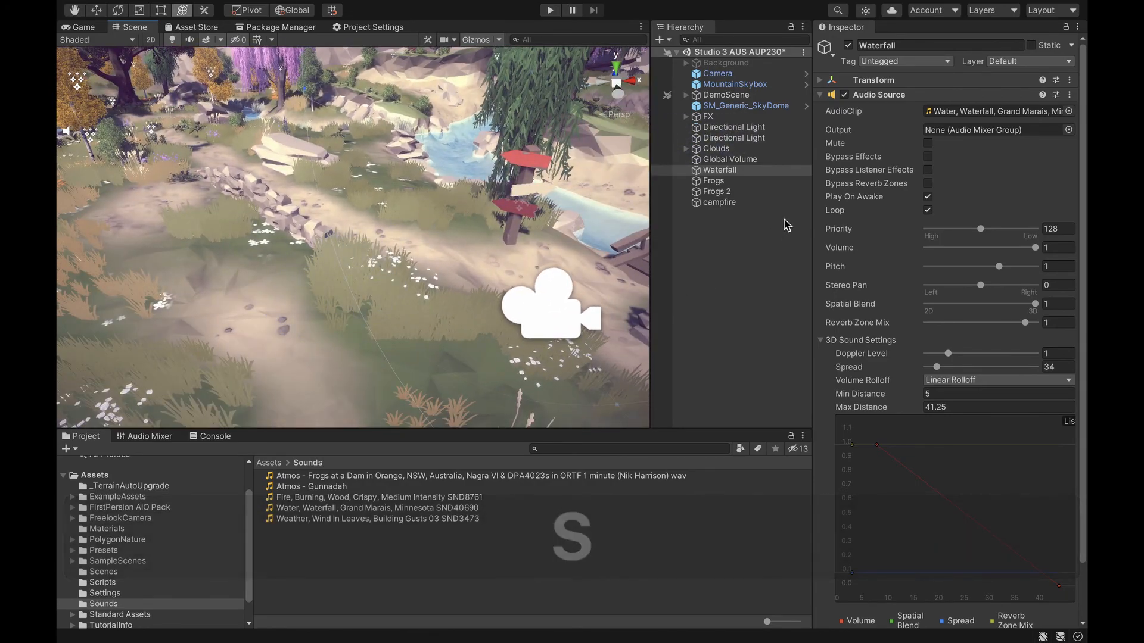
left_click(709, 263)
right_click(705, 246)
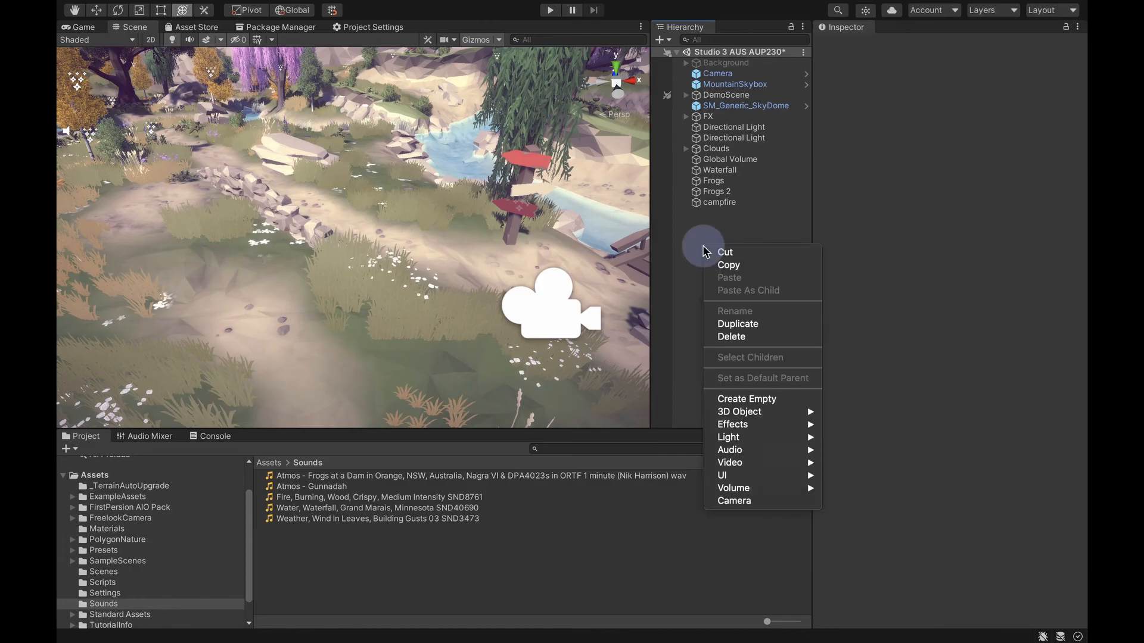
left_click(752, 398)
type("Winds")
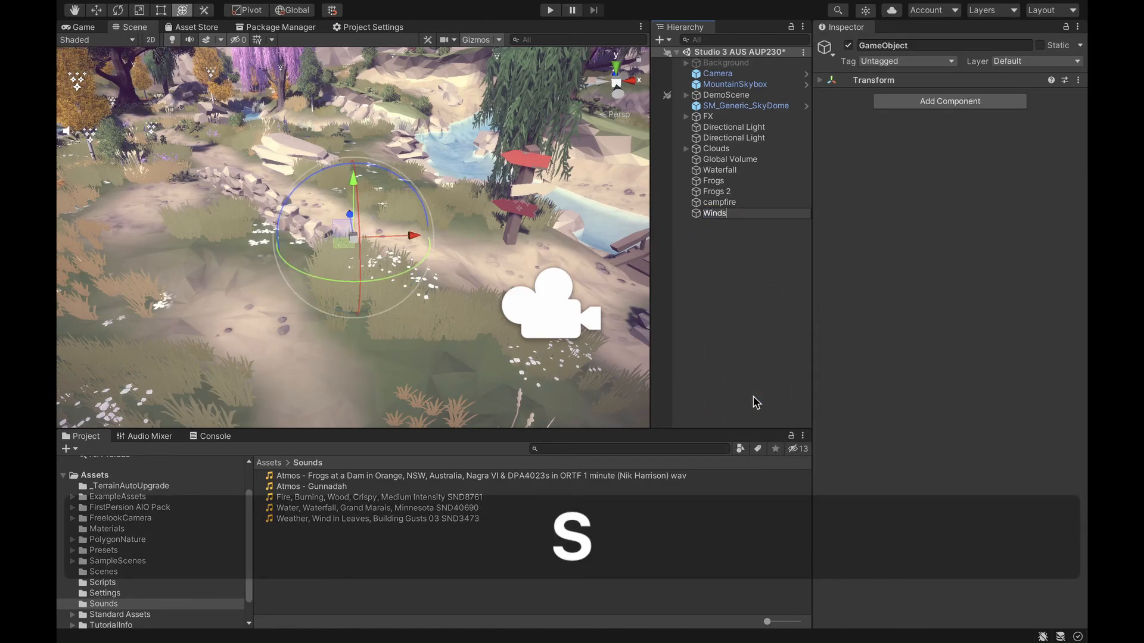
key("BackSpace")
key("Return")
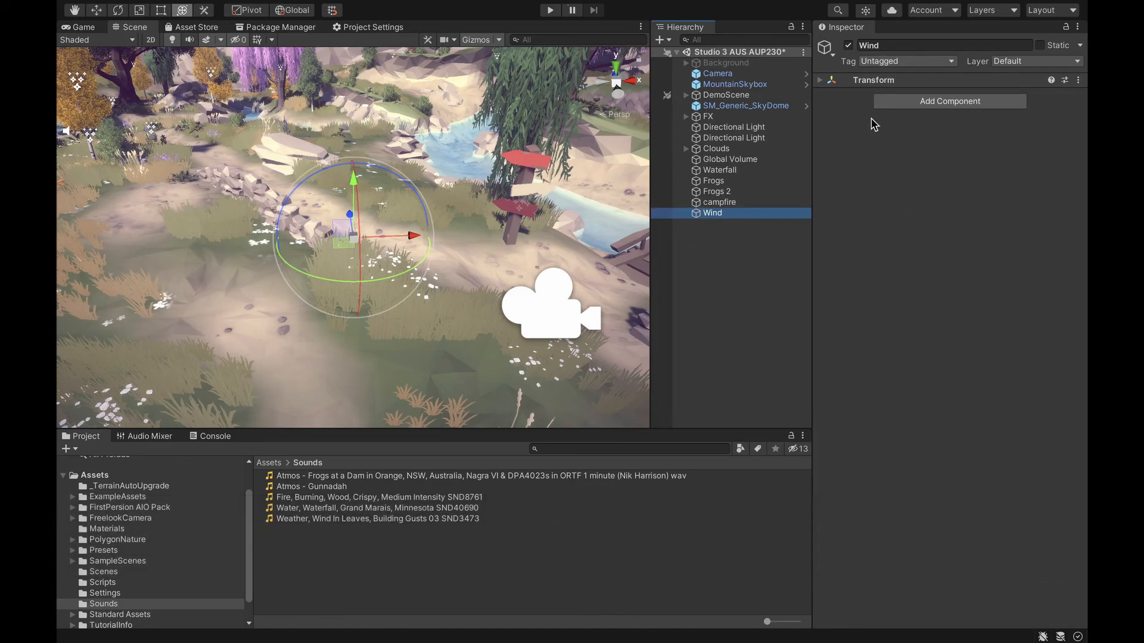
Set the Wind object's position to 0 on the X, Y and Z axes
left_click(820, 80)
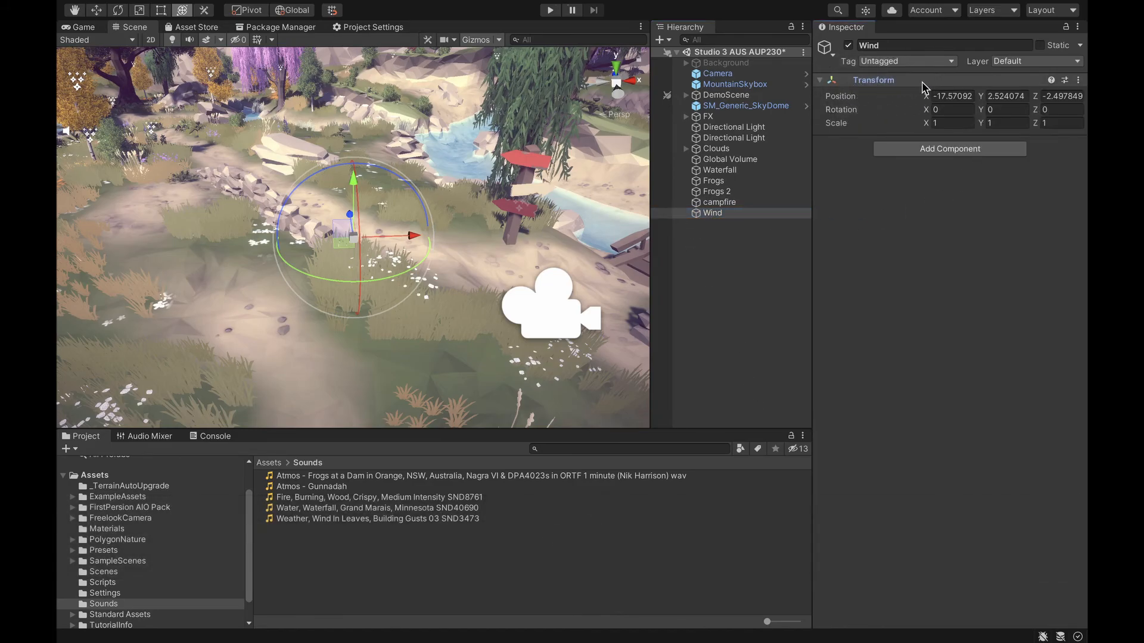
left_click(821, 80)
left_click(820, 80)
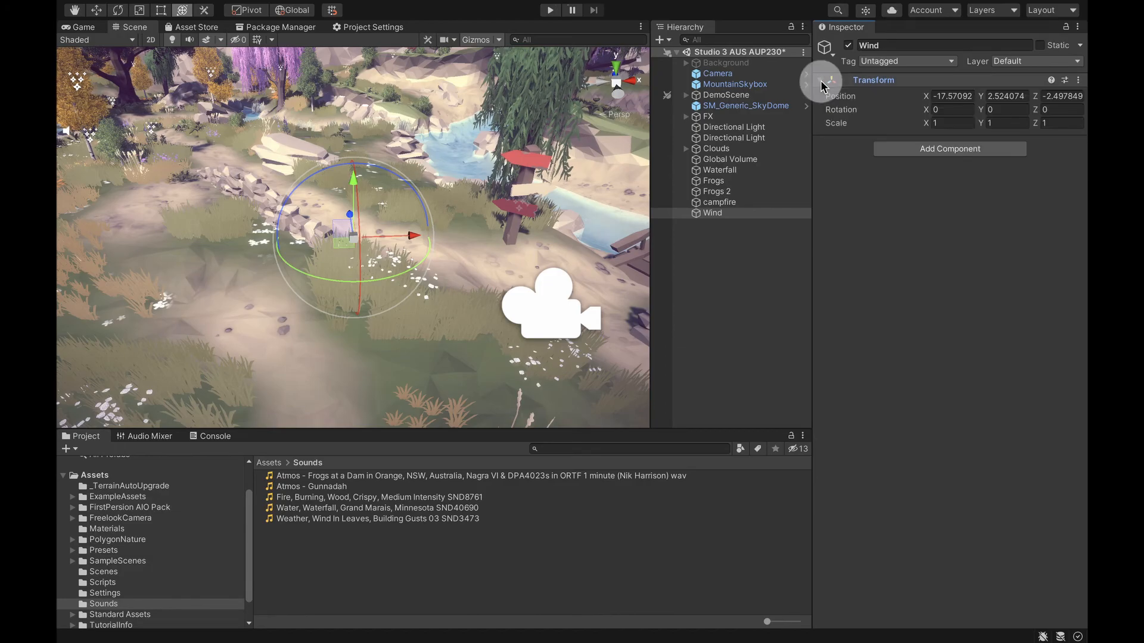
right_click_drag(464, 265, 334, 240)
key("d")
key("a")
key("d")
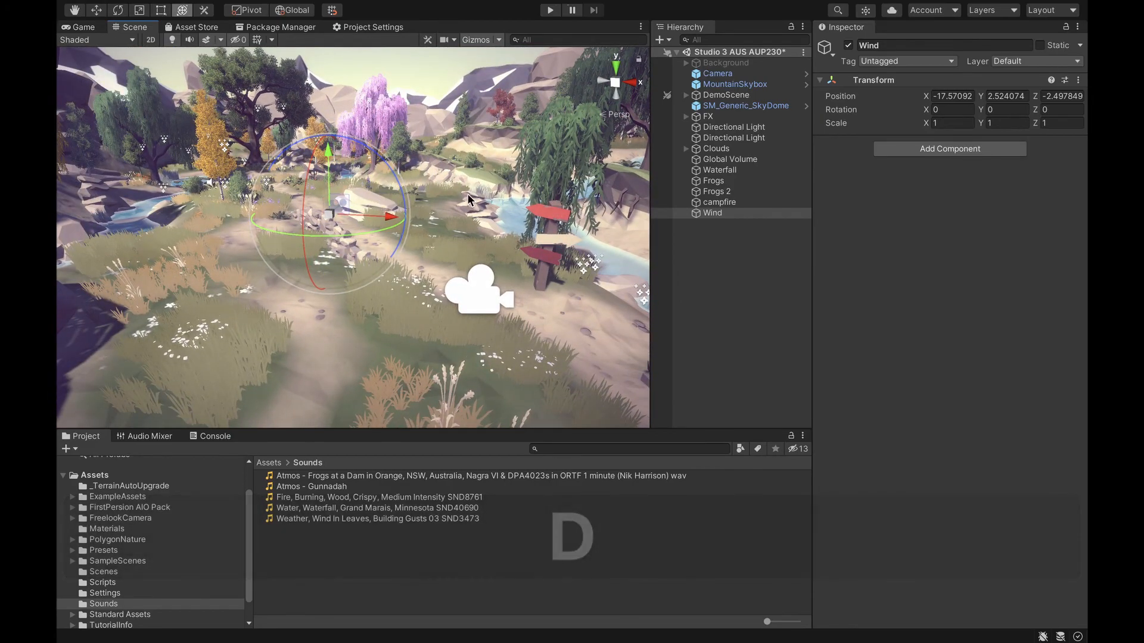
left_click(953, 93)
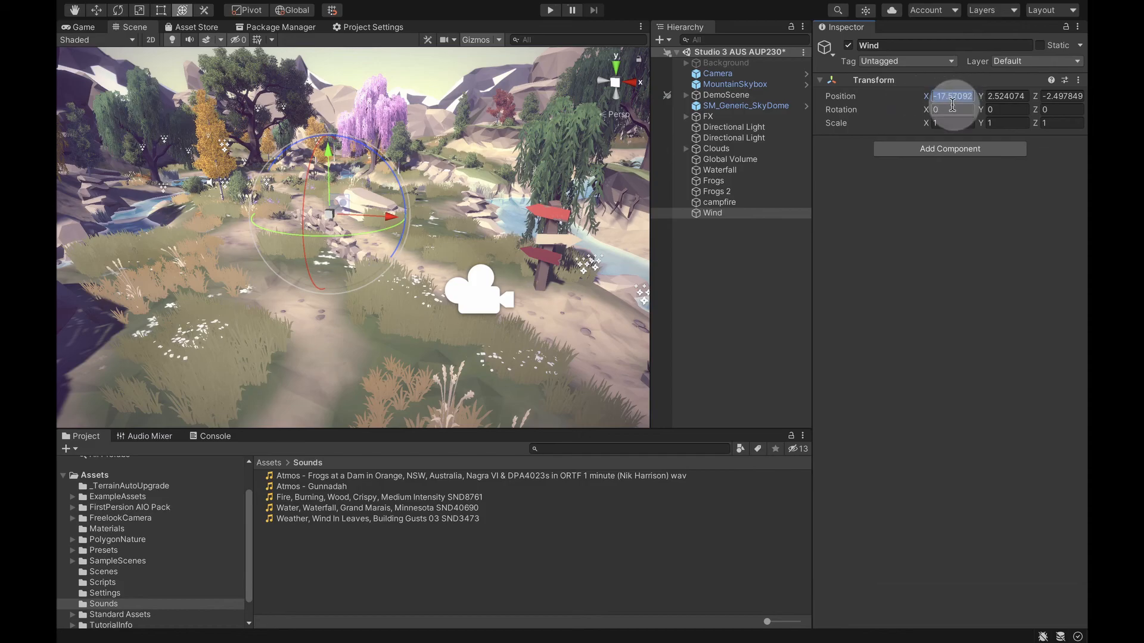
type("0")
left_click(1008, 97)
type("0")
left_click(1058, 94)
type("0")
left_click(925, 206)
Move the Wind object along the X axis to about -20.75
right_click_drag(377, 228, 295, 256)
key("w")
key("shift")
key("w")
key("s")
left_click_drag(477, 257, 119, 143)
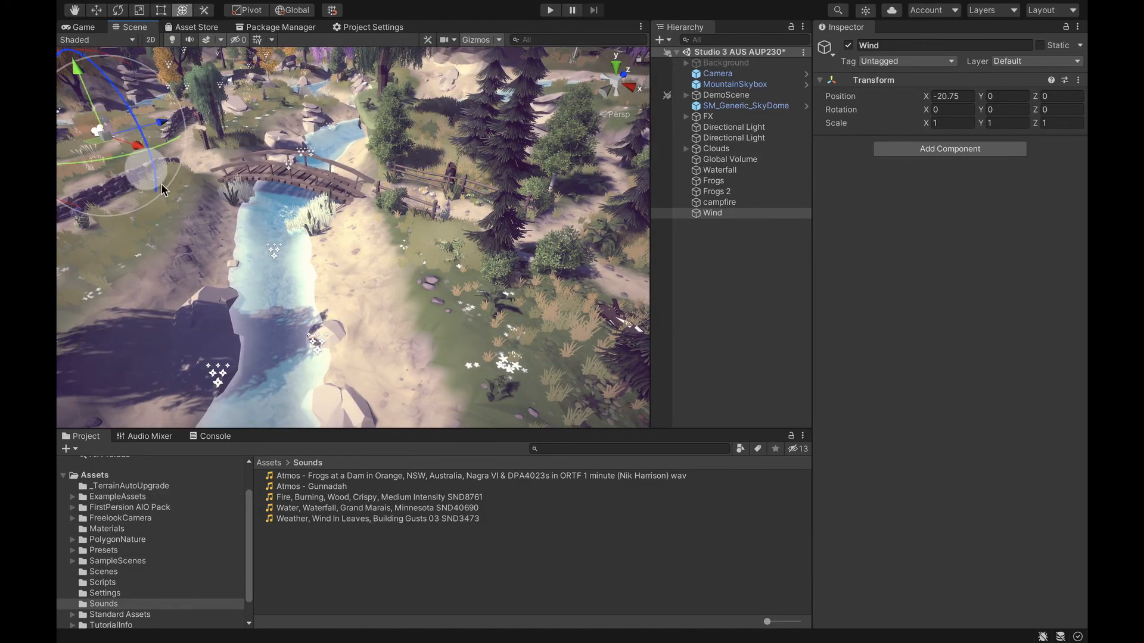
Raise and shift the Wind object over the meadow to about X -19.33, Y 0.494, Z -0.86
right_click_drag(373, 189, 223, 101)
key("f")
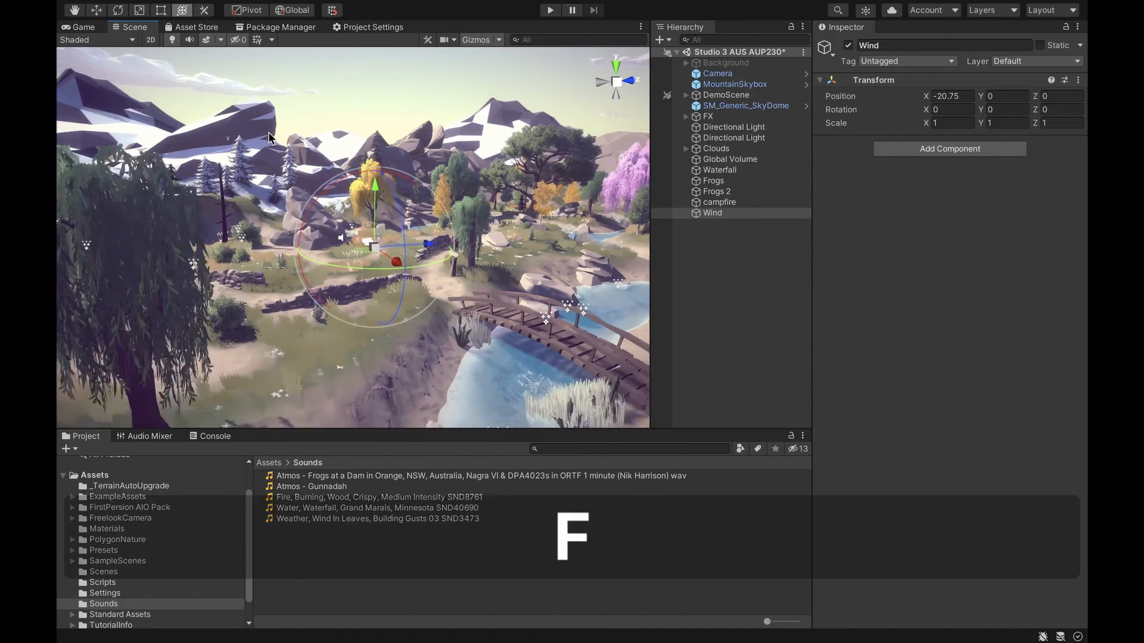
scroll(472, 251, "down", 5)
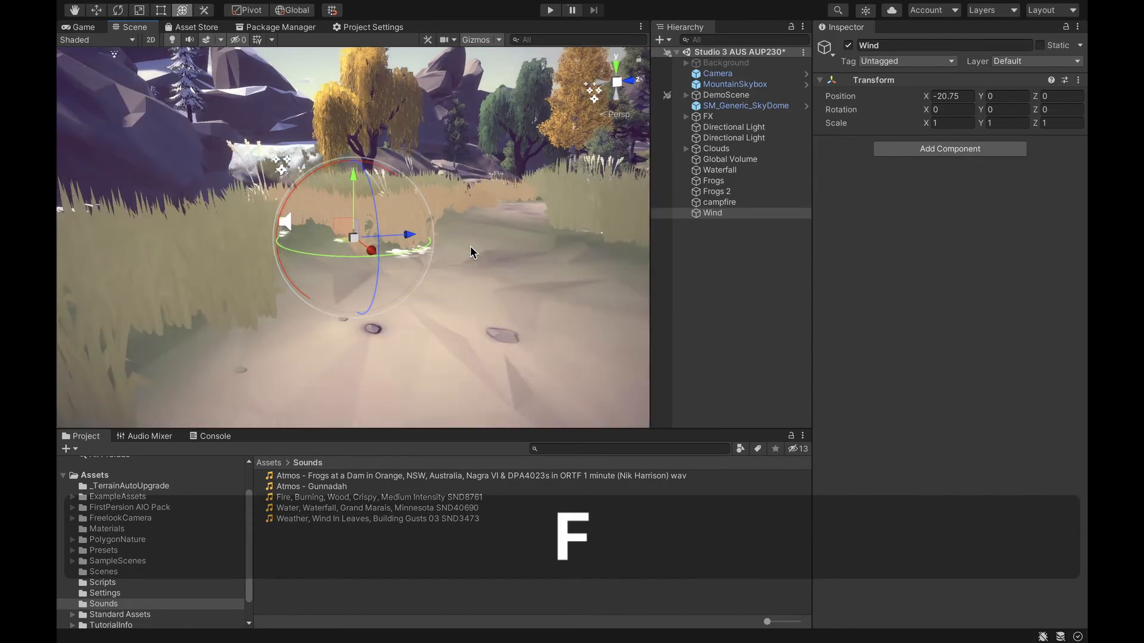
left_click_drag(352, 177, 354, 130)
right_click_drag(371, 156, 138, 288)
key("s")
key("shift+s")
key("d")
key("shift+d")
key("shift+d")
left_click_drag(362, 301, 367, 283)
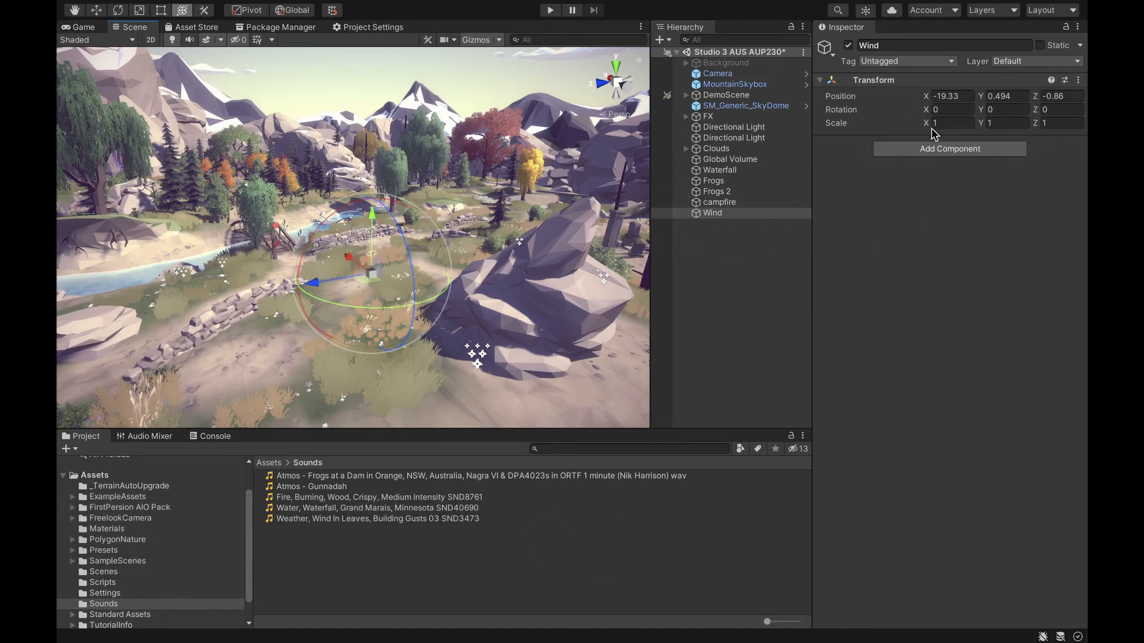
Add an Audio Source component from the Audio category to the Wind object
right_click(715, 253)
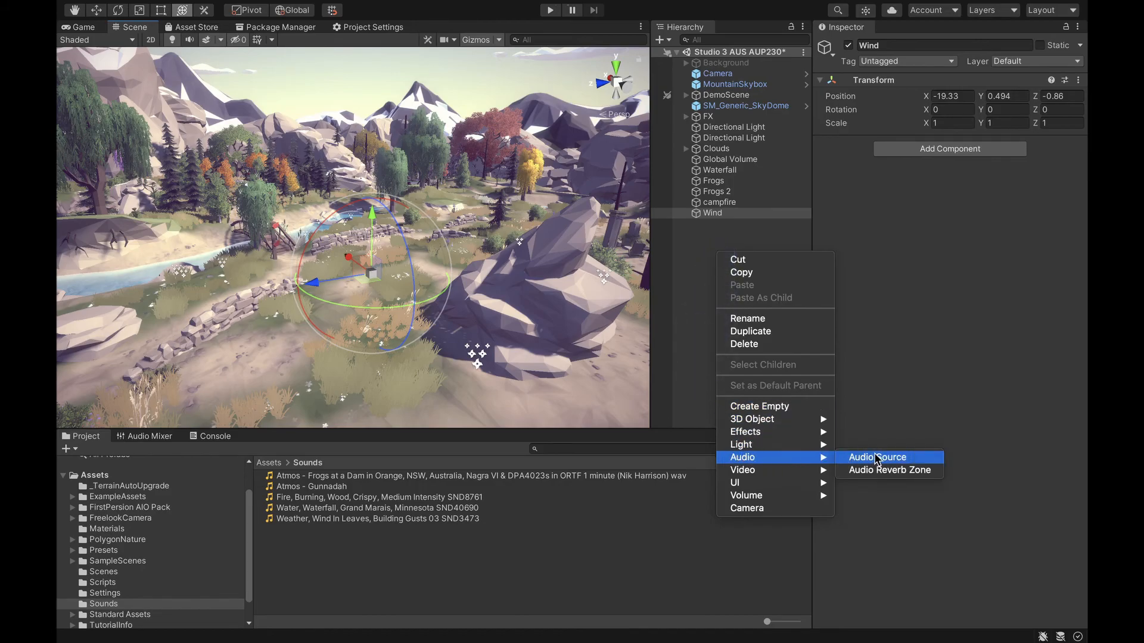
left_click(924, 271)
left_click(716, 218)
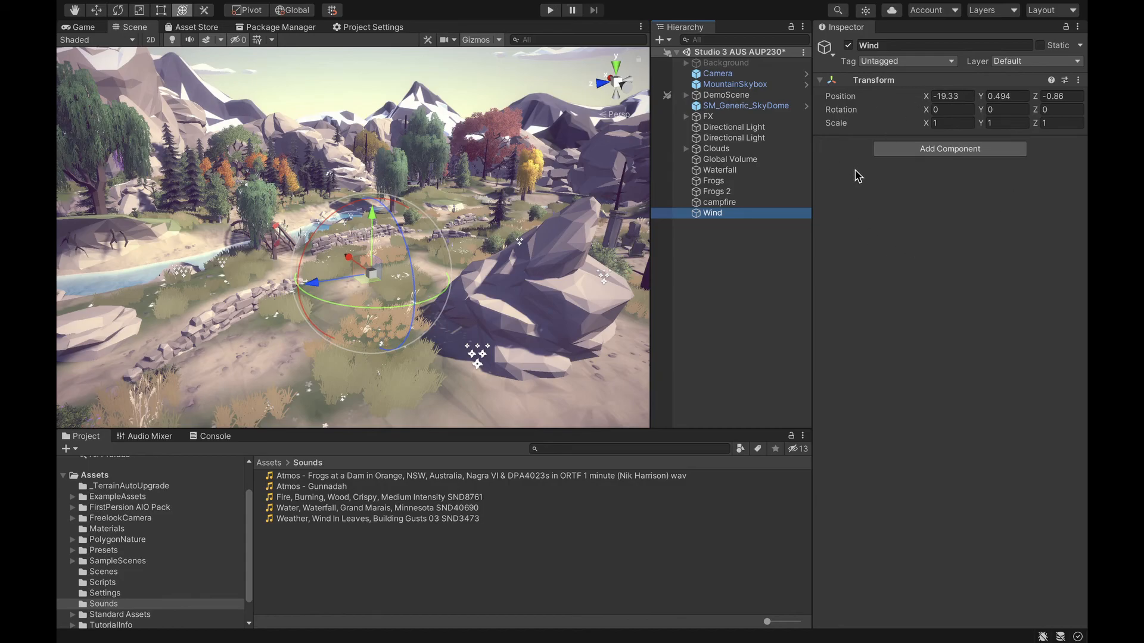
left_click(947, 150)
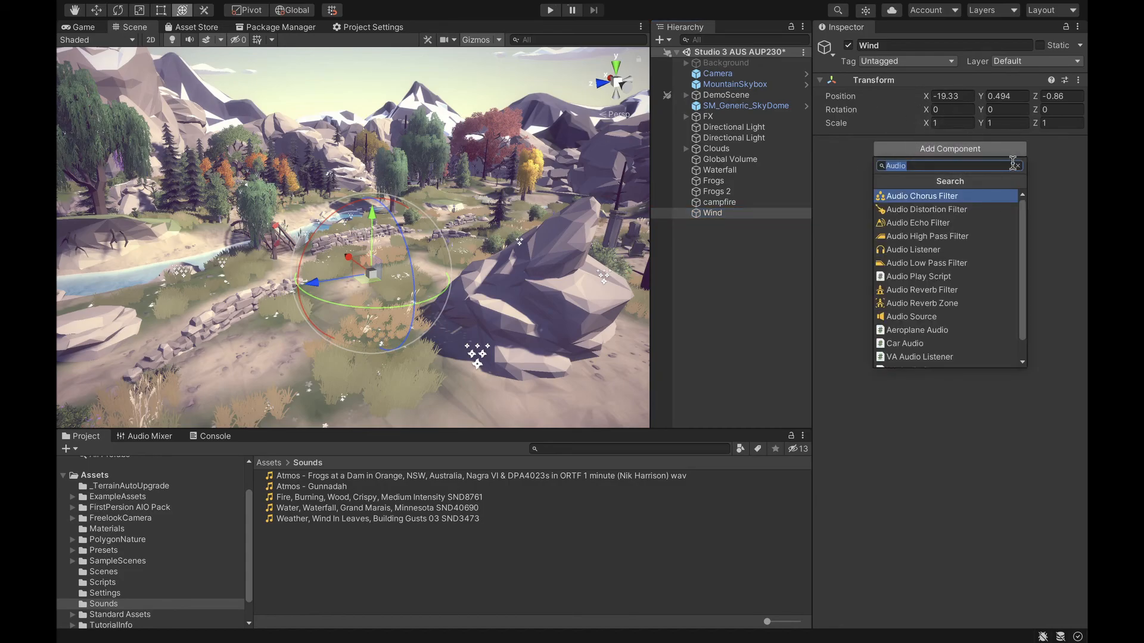
left_click(1016, 165)
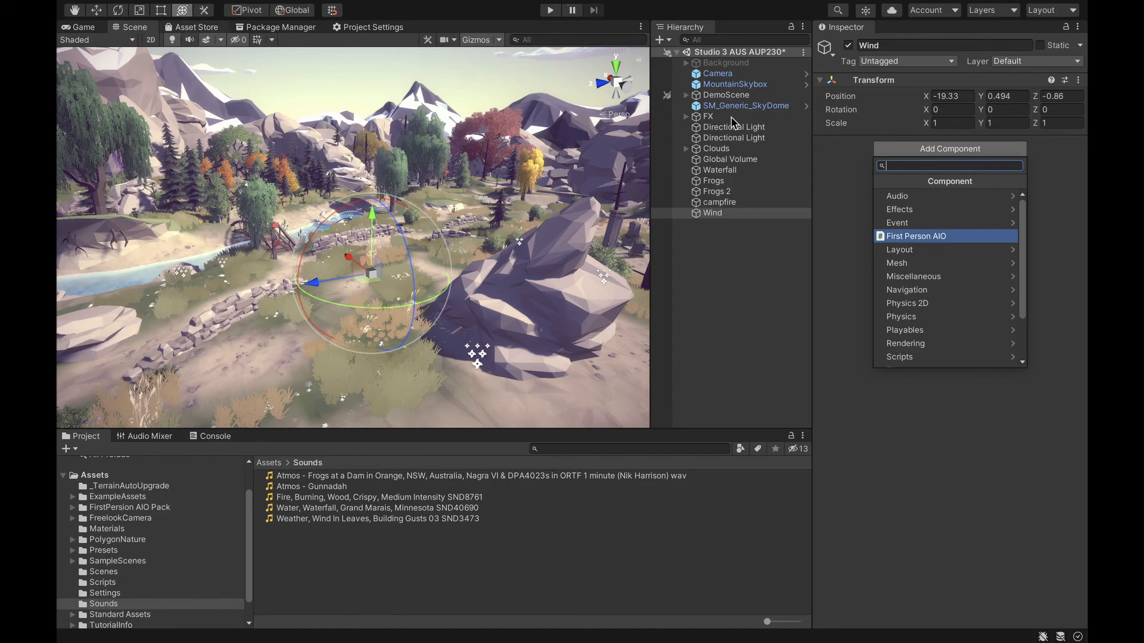
left_click(899, 199)
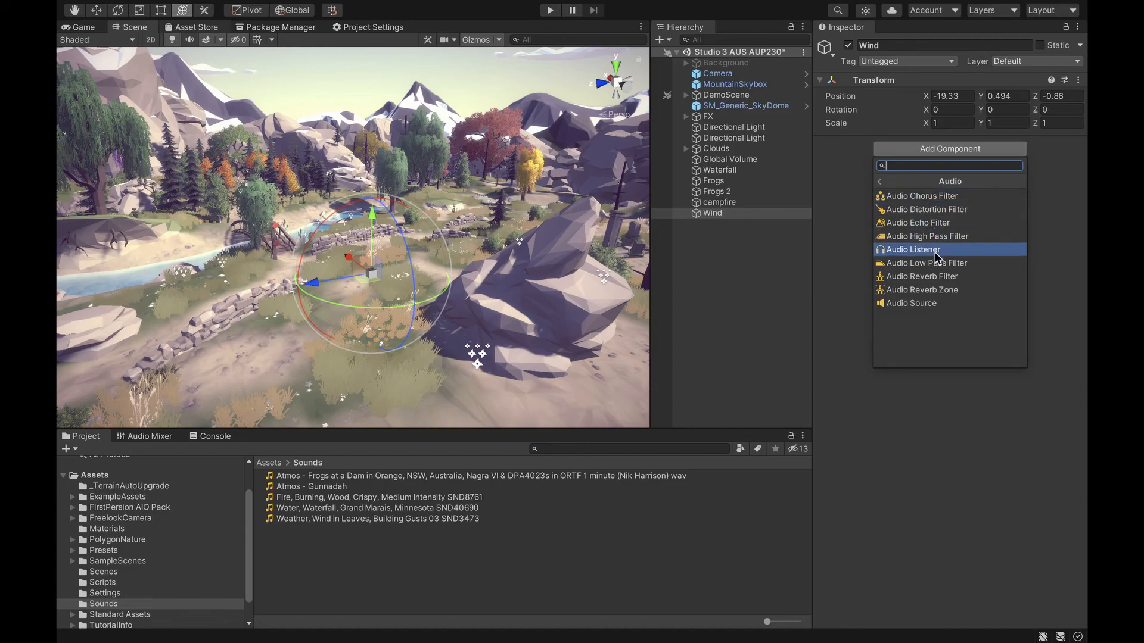
left_click(910, 303)
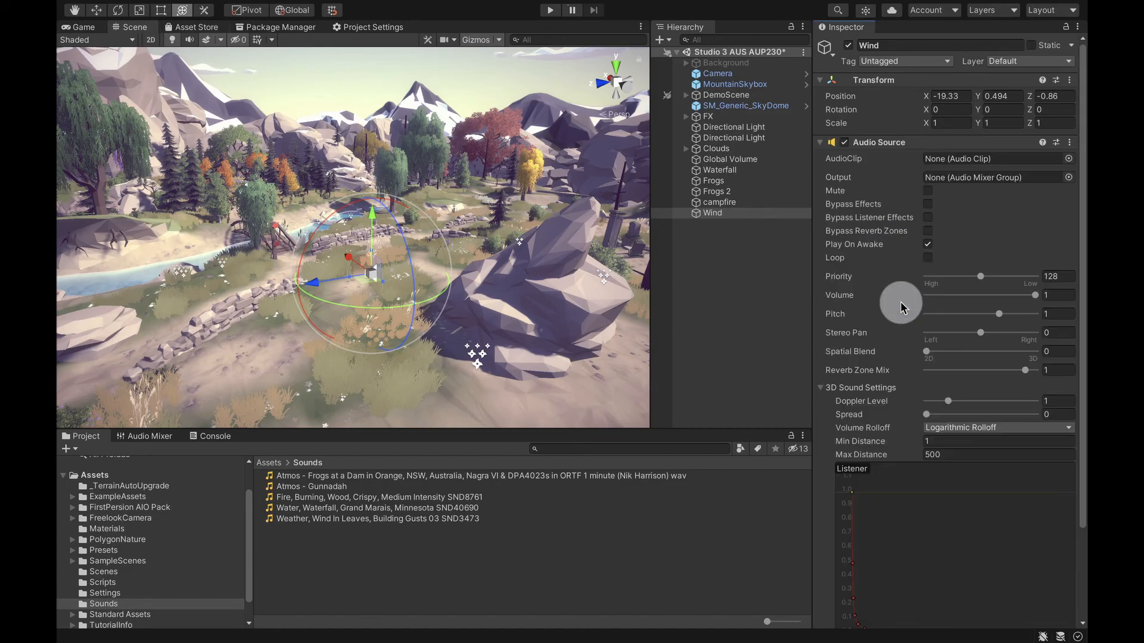
Assign the "Weather, Wind In Leaves, Building Gusts 03 SND3473" clip to the Wind audio source and enable looping
scroll(898, 209, "down", 5)
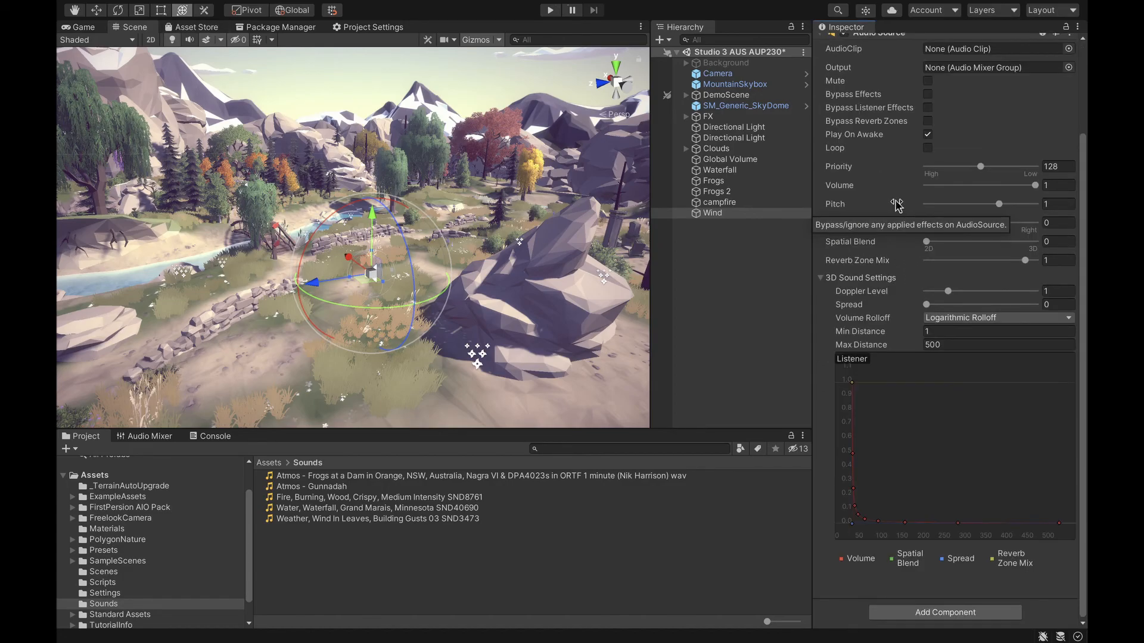
scroll(896, 210, "up", 4)
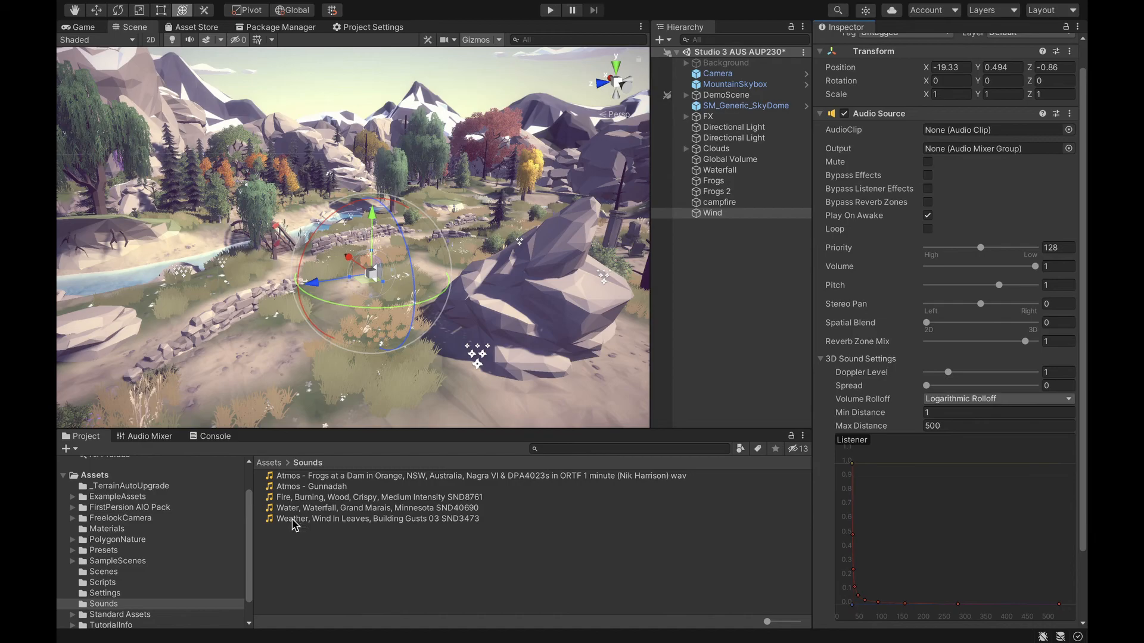
left_click_drag(292, 523, 968, 131)
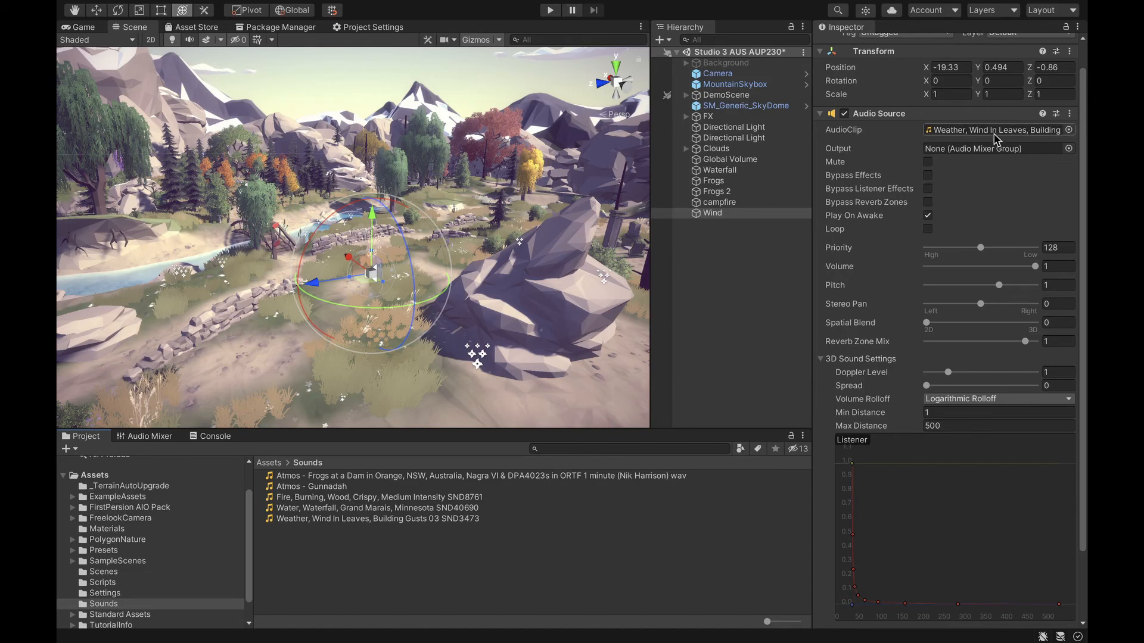
left_click(929, 230)
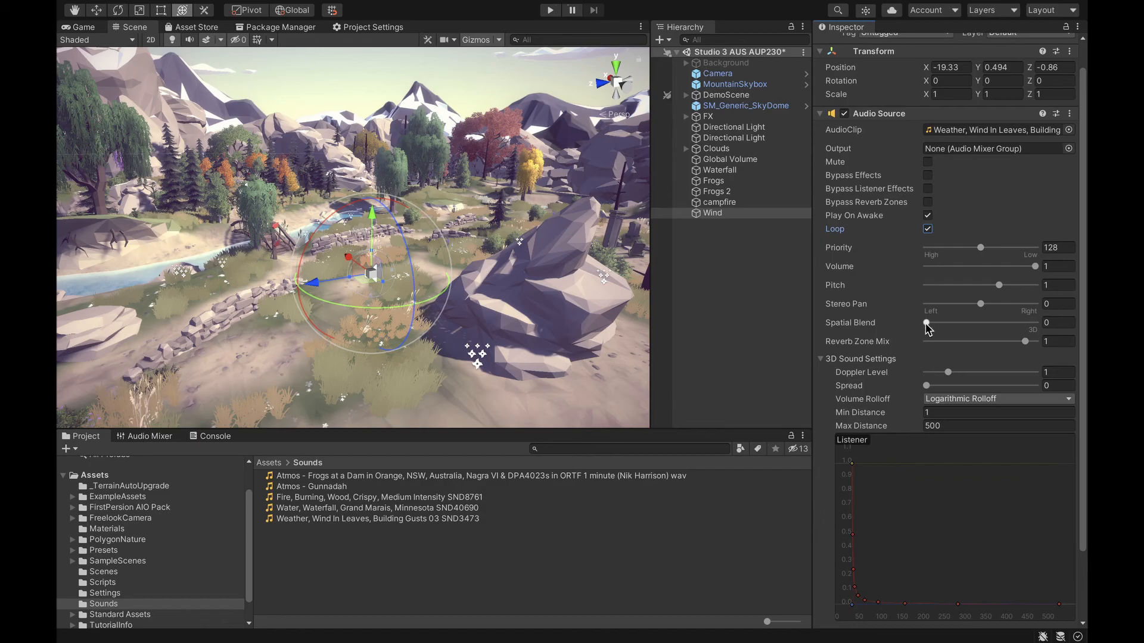
Set the Wind audio source's spatial blend to 1 (fully 3D) and its spread to 166
left_click_drag(926, 323, 1061, 325)
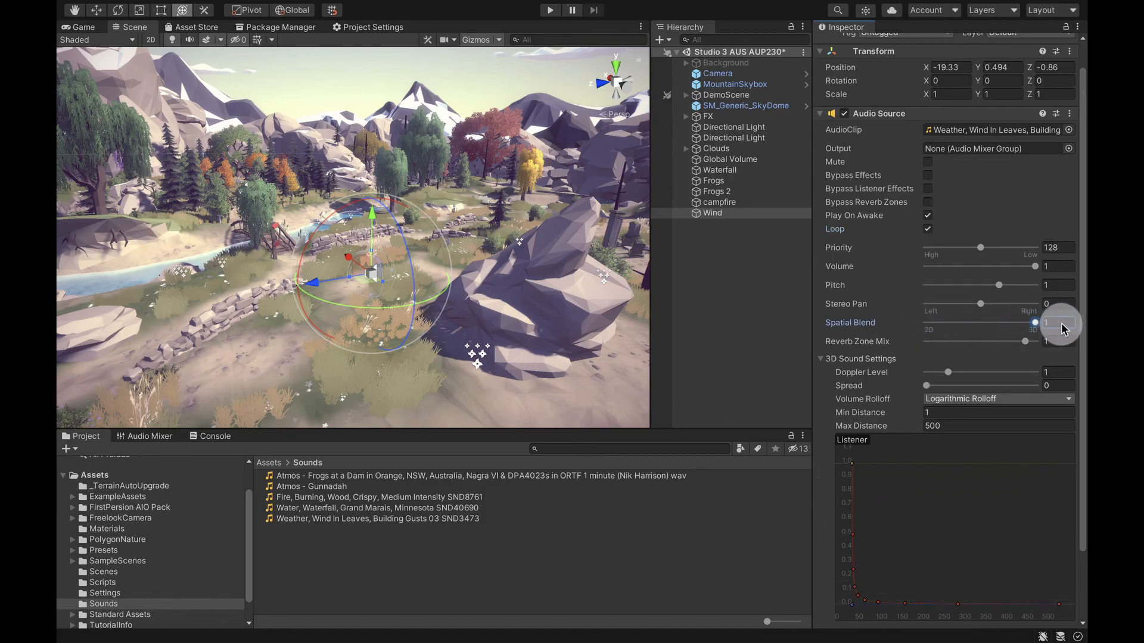
left_click(1063, 323)
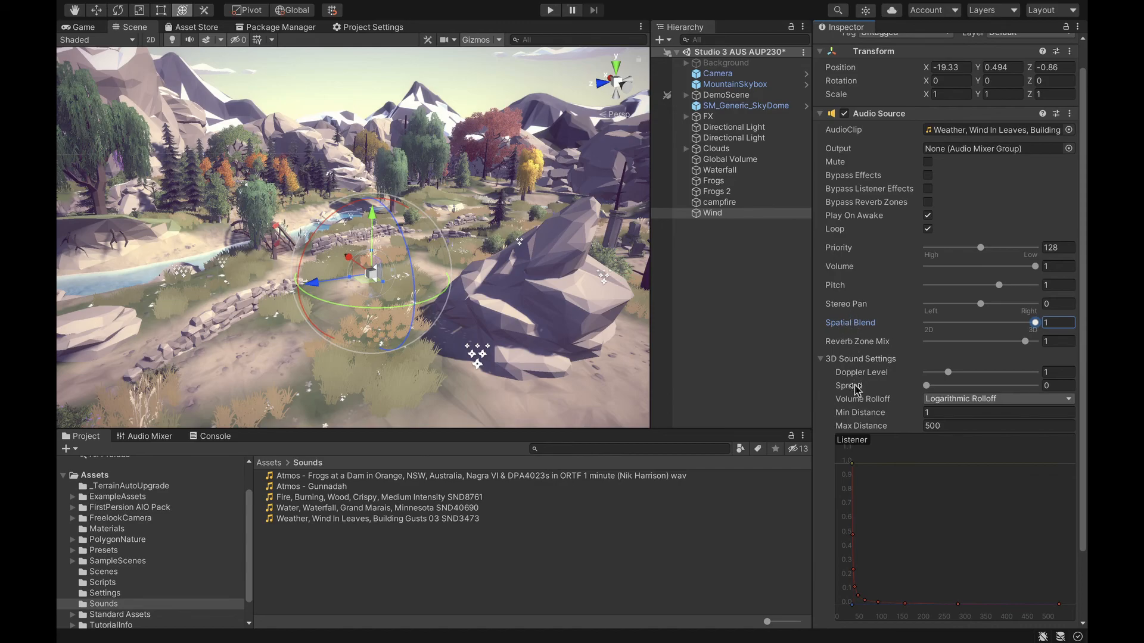
left_click_drag(924, 386, 969, 389)
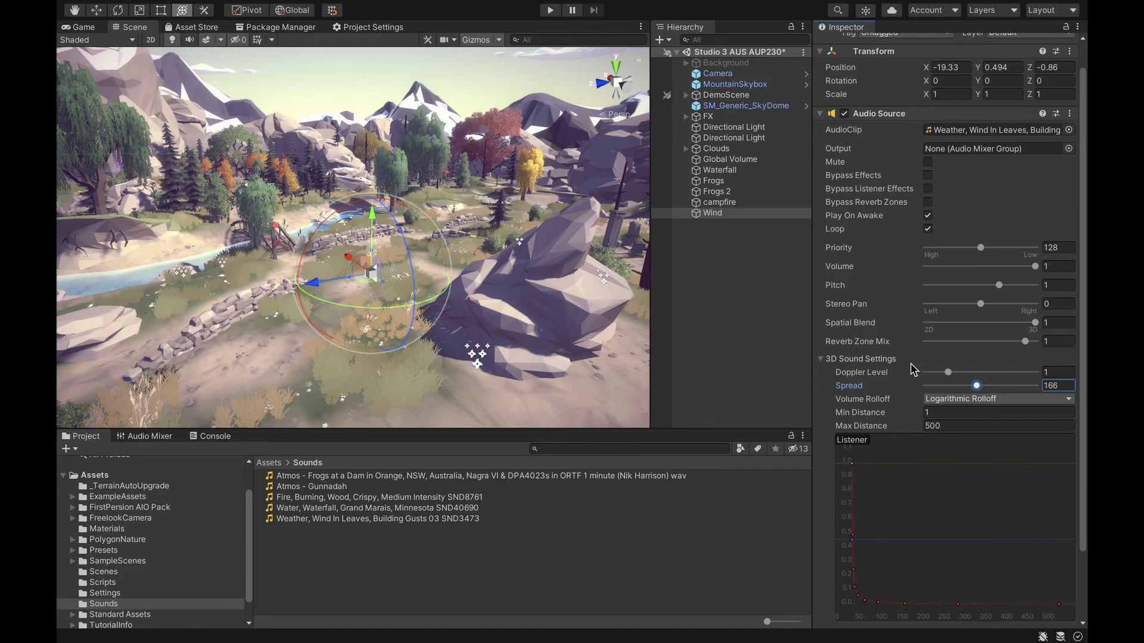
Give the Wind source a linear volume rolloff with a minimum distance of 5 and a maximum distance of 20
left_click(956, 398)
left_click(1004, 409)
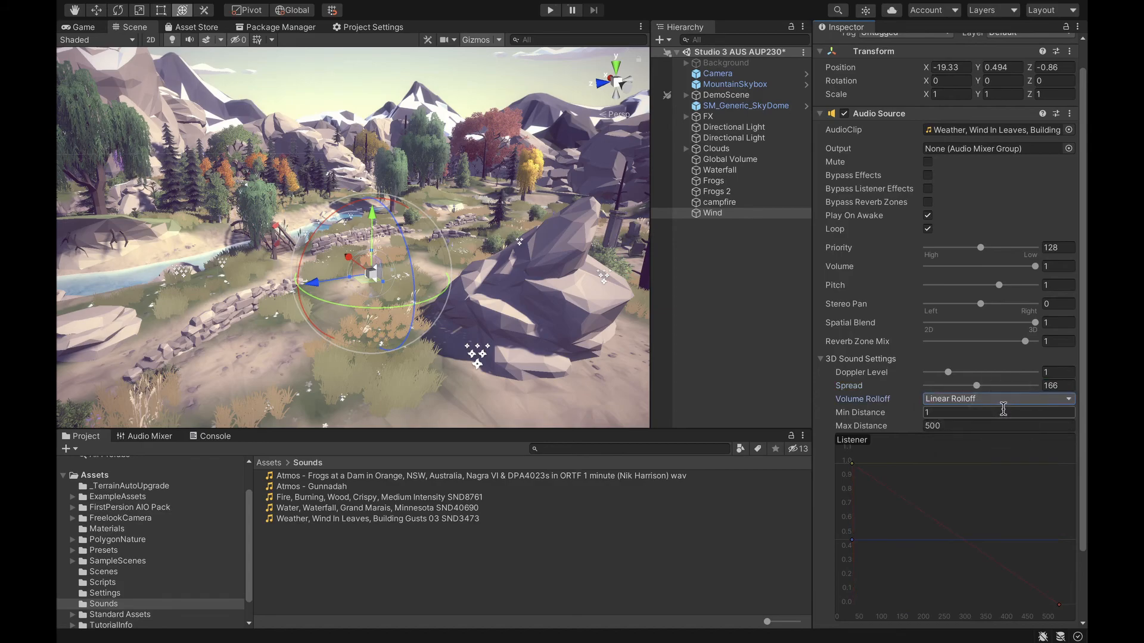
left_click(954, 425)
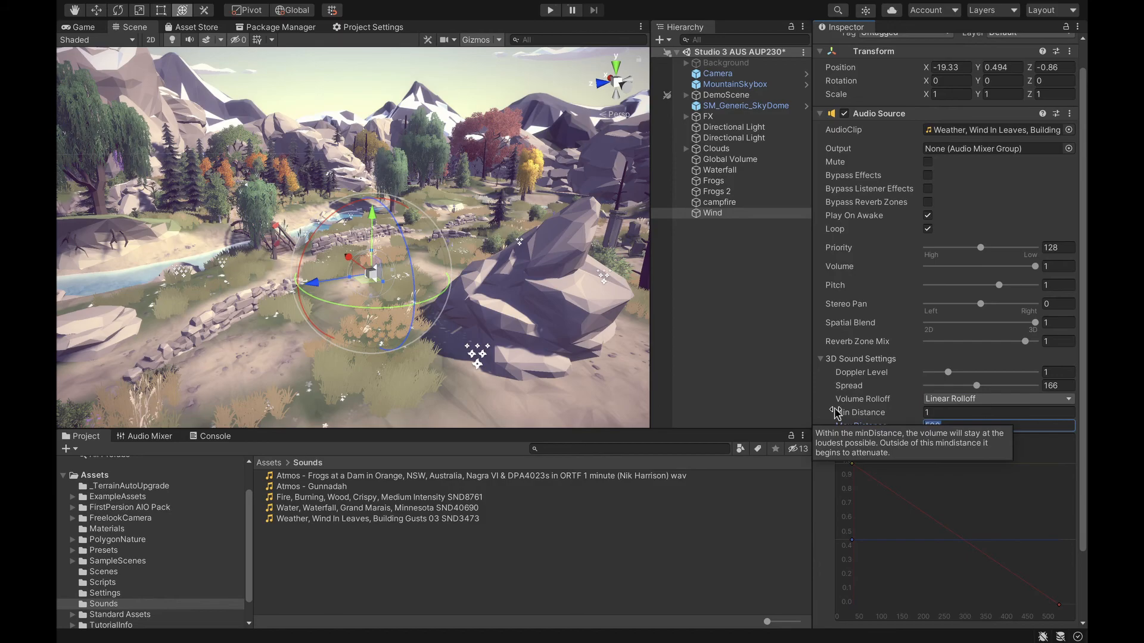
type("20")
key("Return")
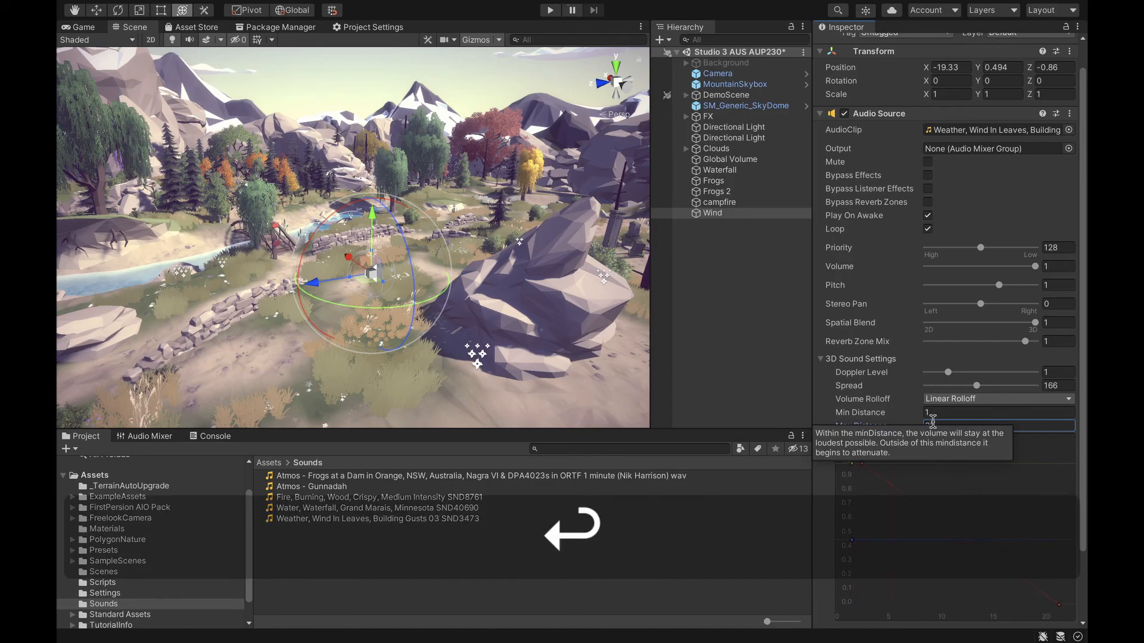
left_click(849, 411)
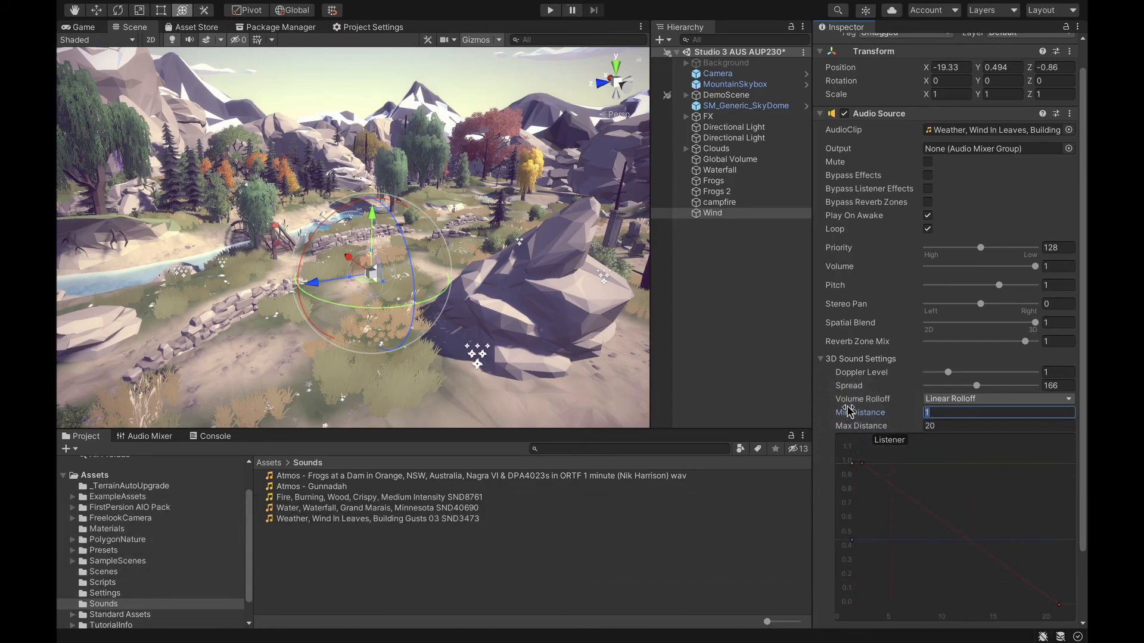
type("5")
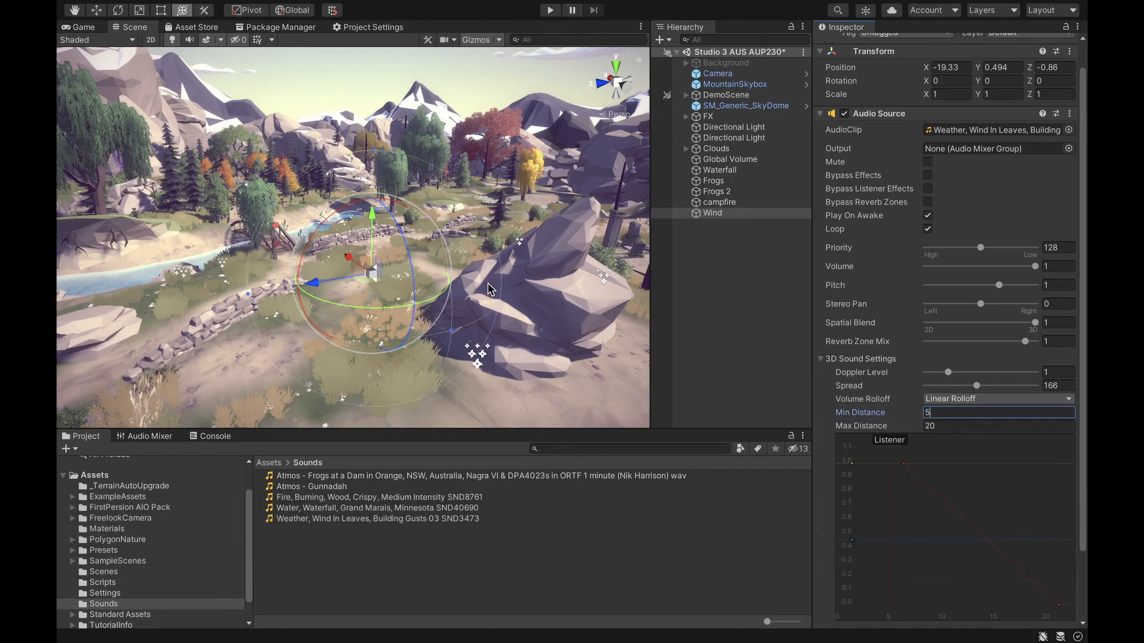
Examine the Wind source's range over the meadow from above, briefly hiding DemoScene to view the distance spheres
type("q")
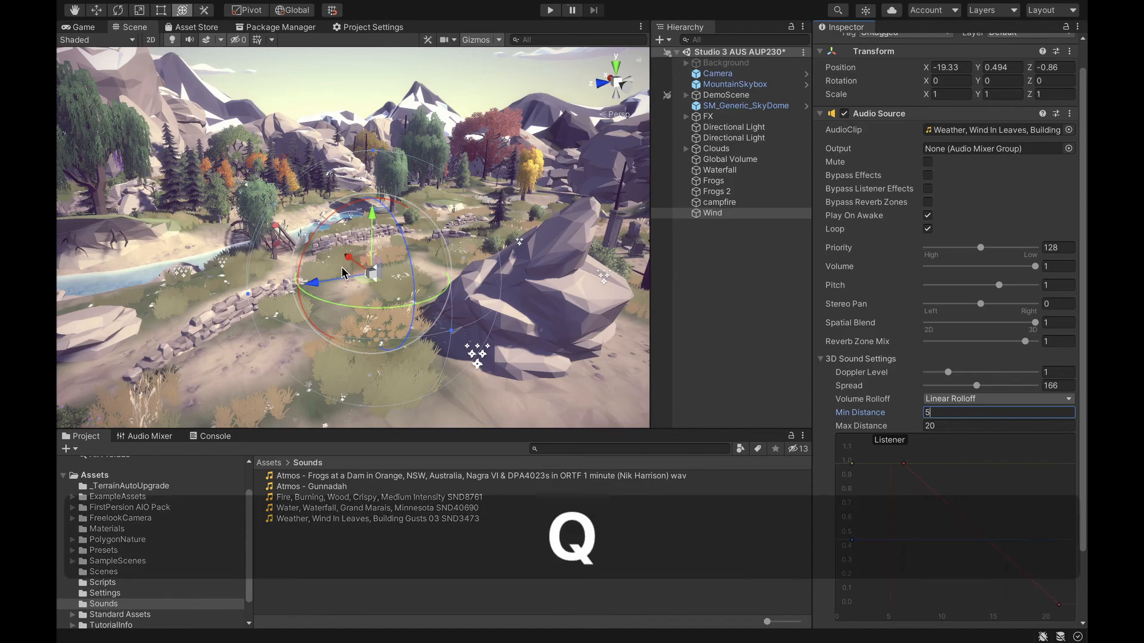
left_click(533, 294)
key("q")
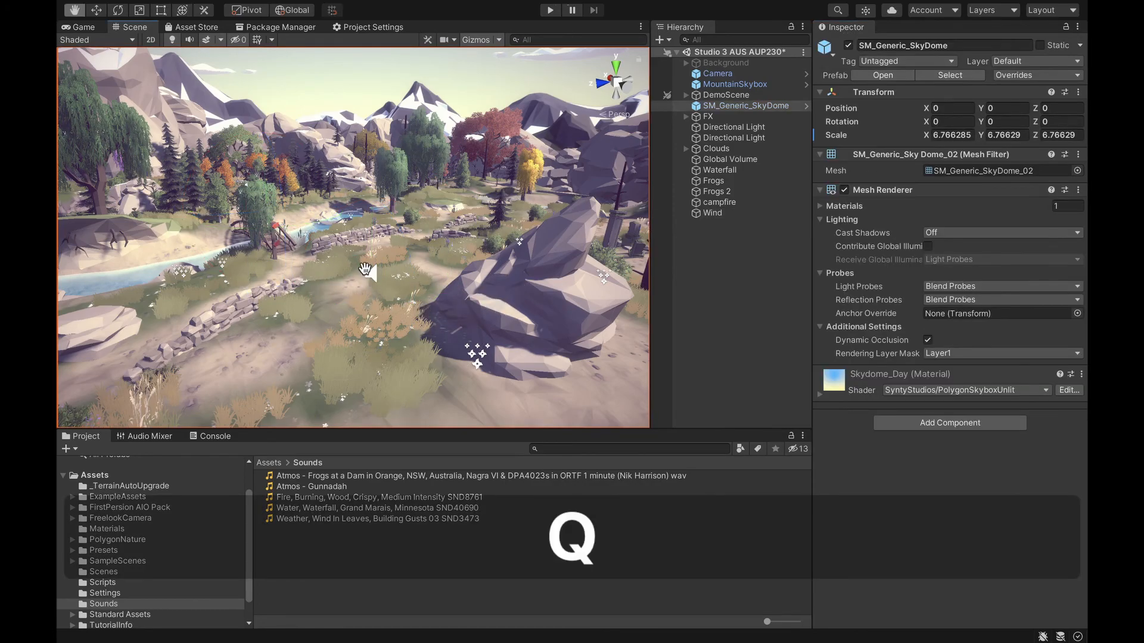
left_click(715, 213)
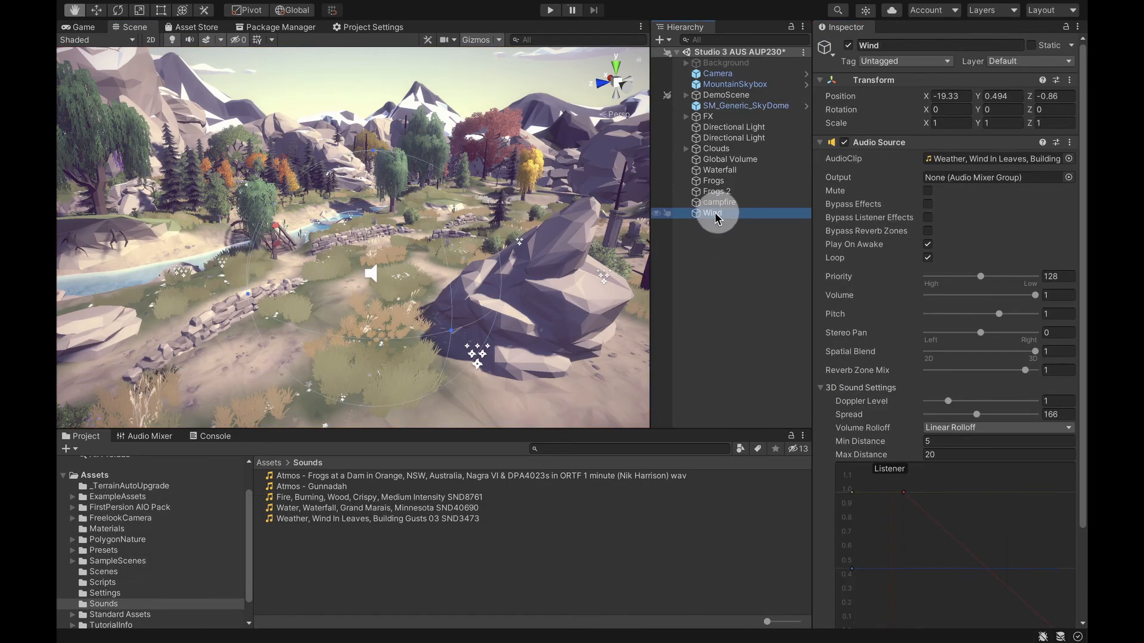
left_click_drag(444, 227, 387, 286, "alt")
right_click_drag(388, 286, 383, 296)
key("s")
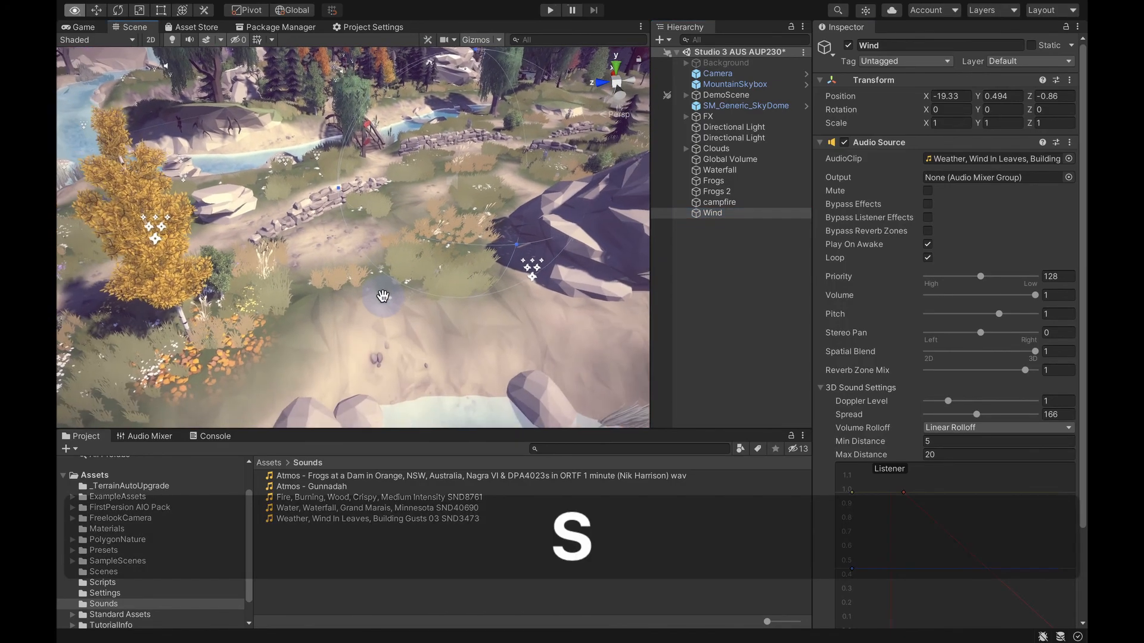
key("d")
key("s")
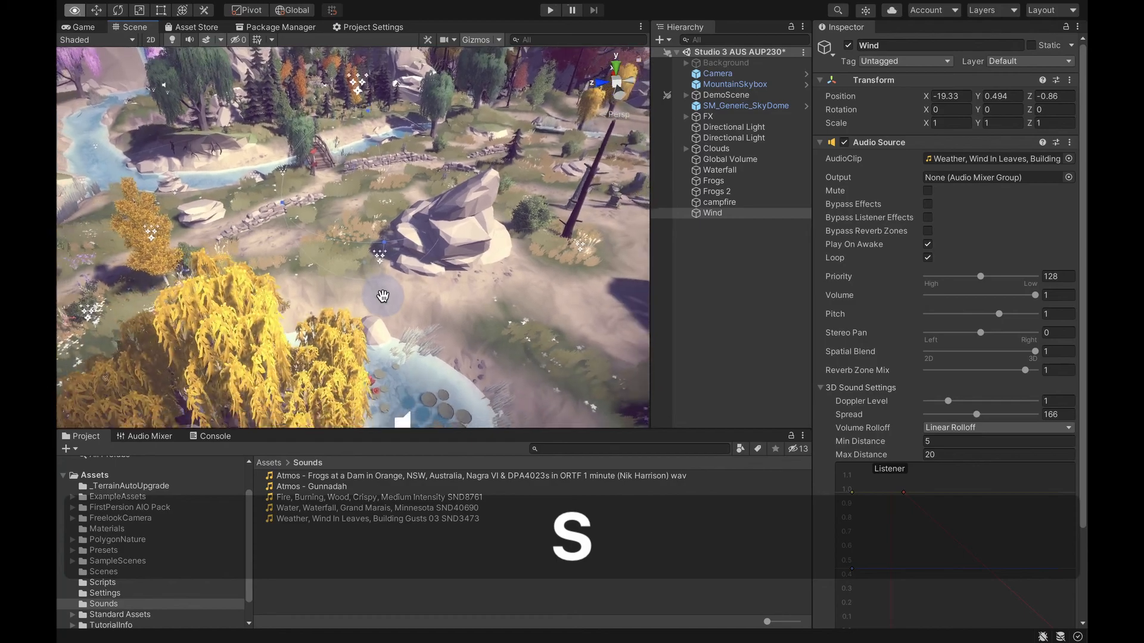
key("shift+s")
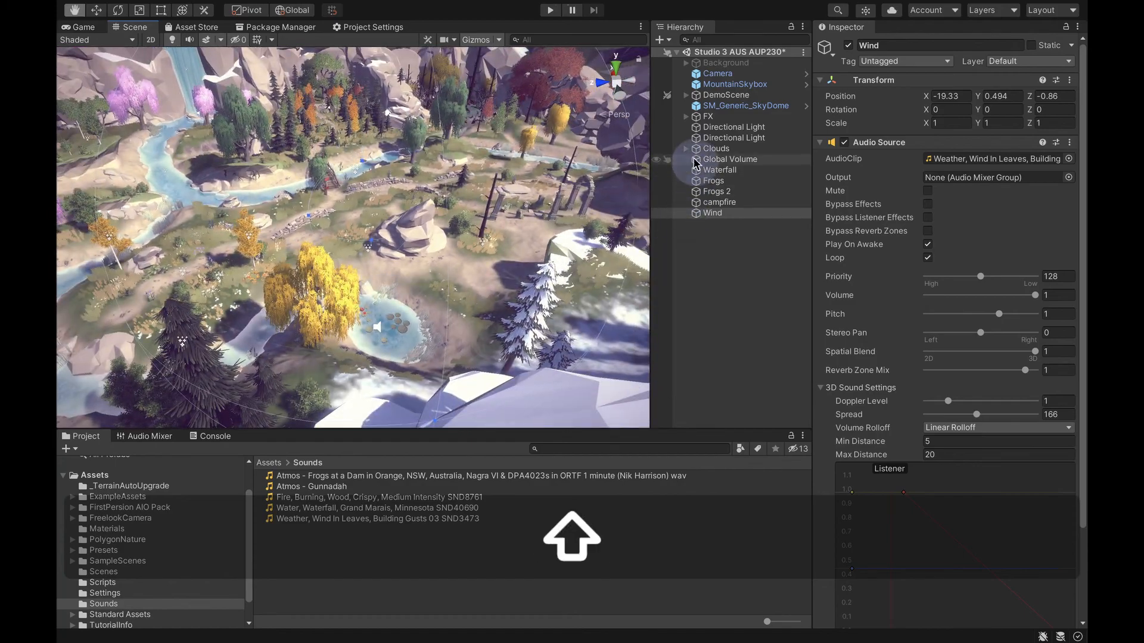
left_click(658, 96)
left_click(659, 95)
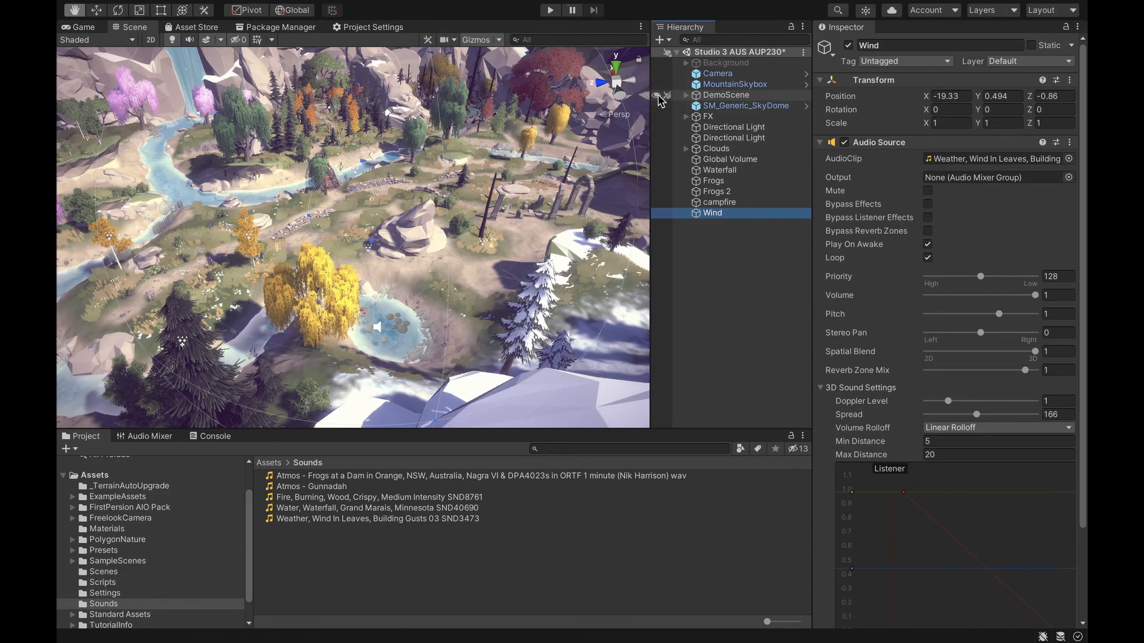
Reduce the Wind source's maximum distance to 10.37 and check its range with DemoScene briefly hidden
left_click_drag(852, 456, 634, 467)
right_click_drag(477, 333, 704, 255)
key("w")
key("d")
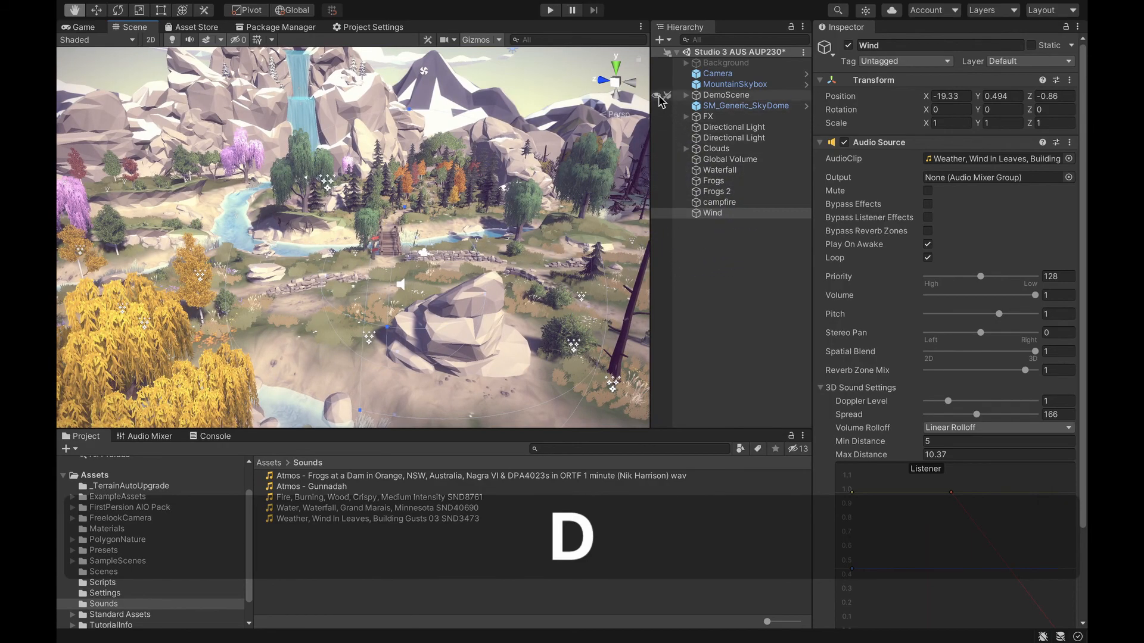
left_click(657, 95)
left_click(658, 96)
Widen the Wind source's maximum distance to 12.2, checking the range spheres with DemoScene briefly hidden
right_click_drag(438, 305, 461, 341)
key("w")
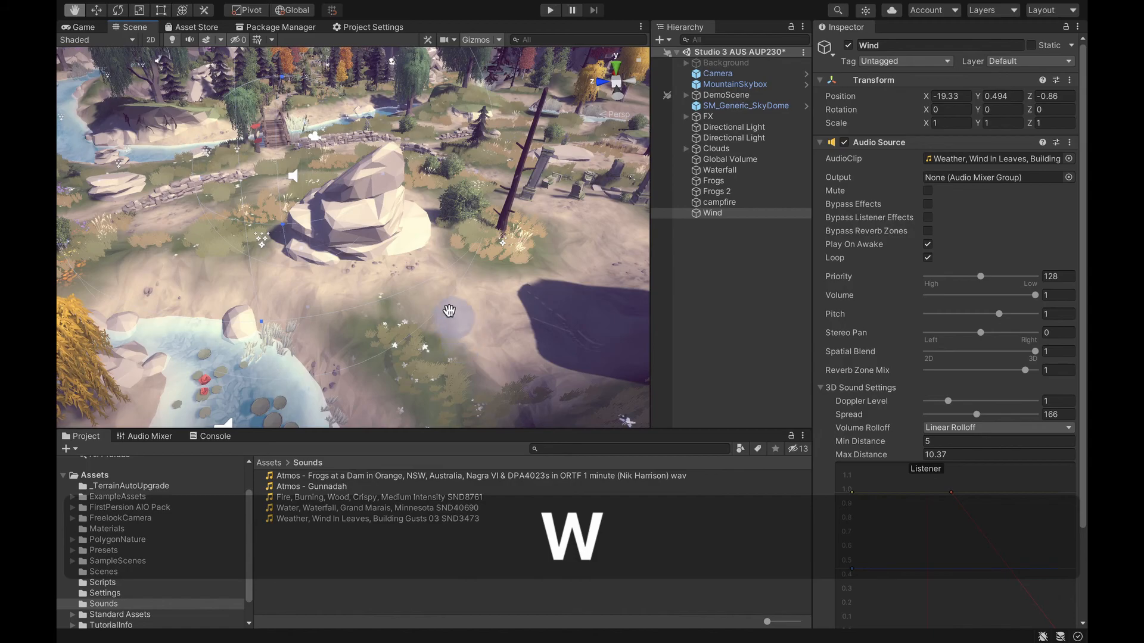
left_click(658, 95)
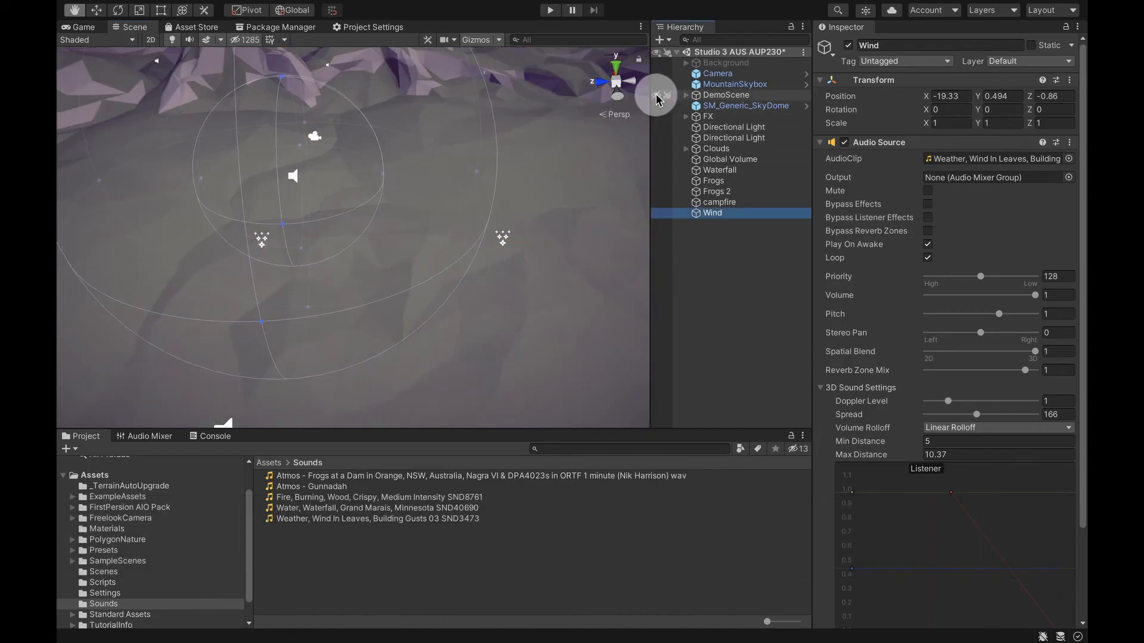
left_click(658, 95)
right_click_drag(286, 241, 60, 243, "shift")
key("shift+d")
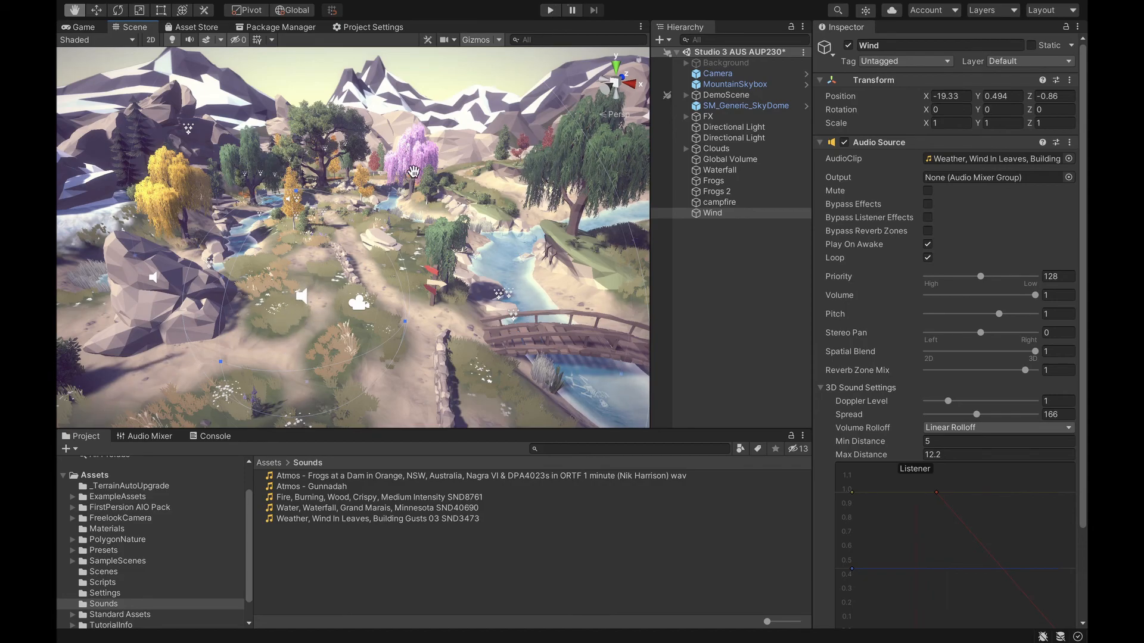
scroll(888, 367, "down", 3)
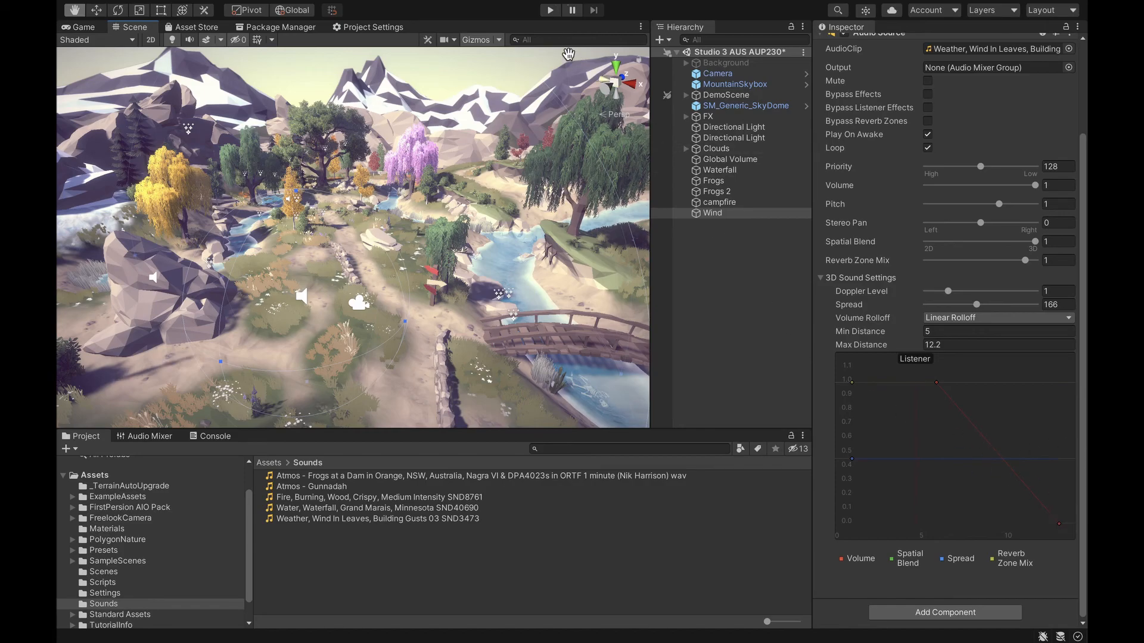
Play-test the scene by walking around the meadow and rocks to listen to the wind sound's range, and stop playback
left_click(550, 10)
key("w")
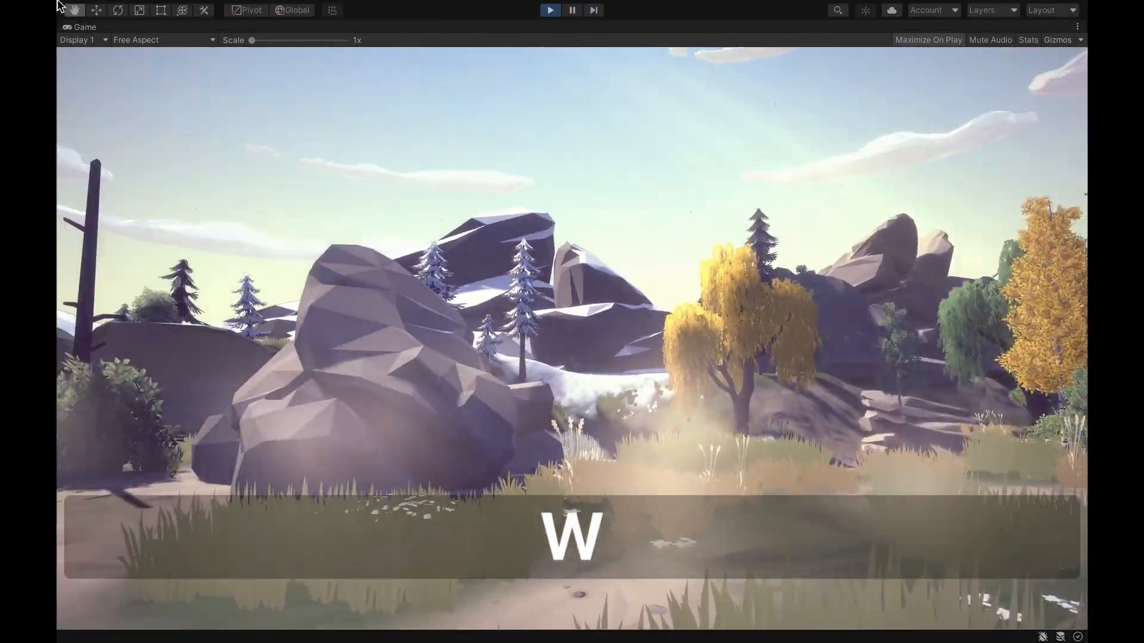
key("a")
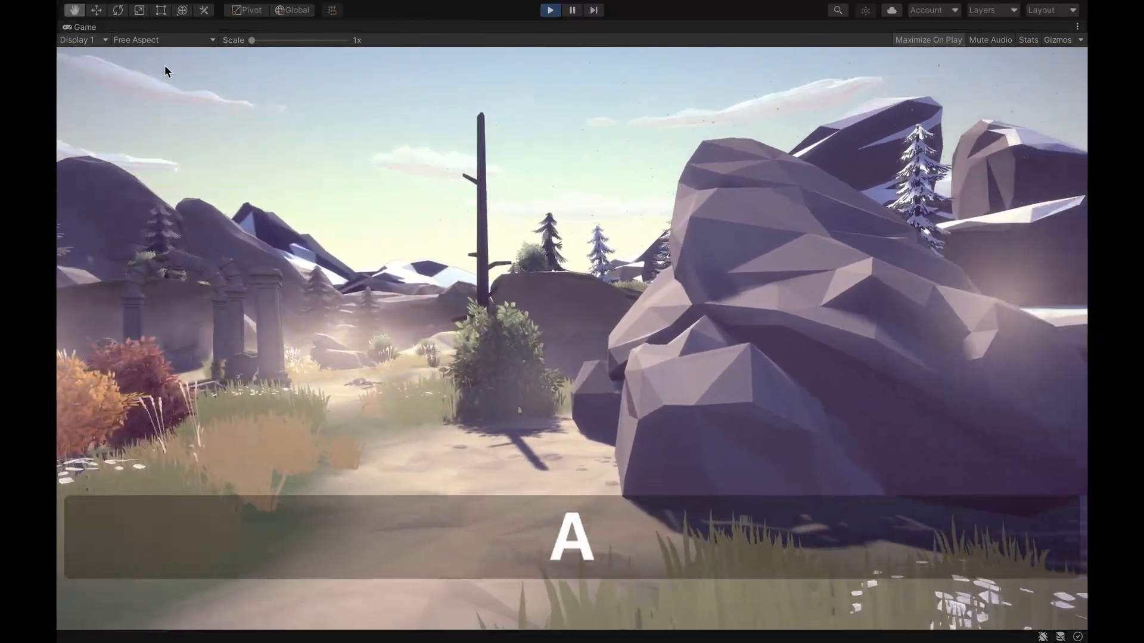
key("s")
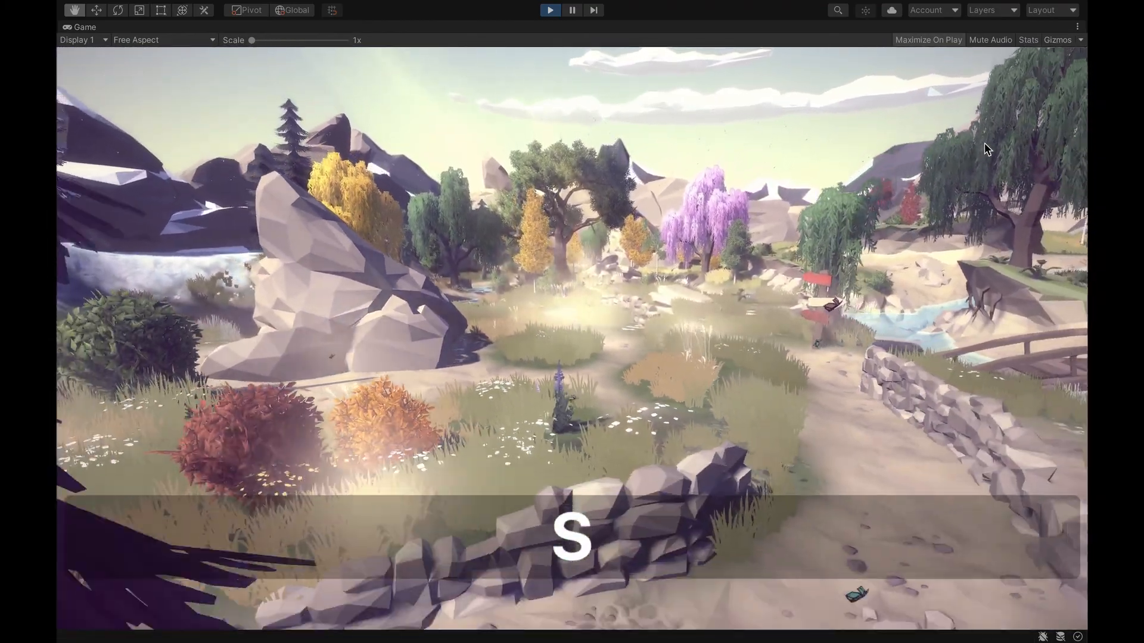
key("w")
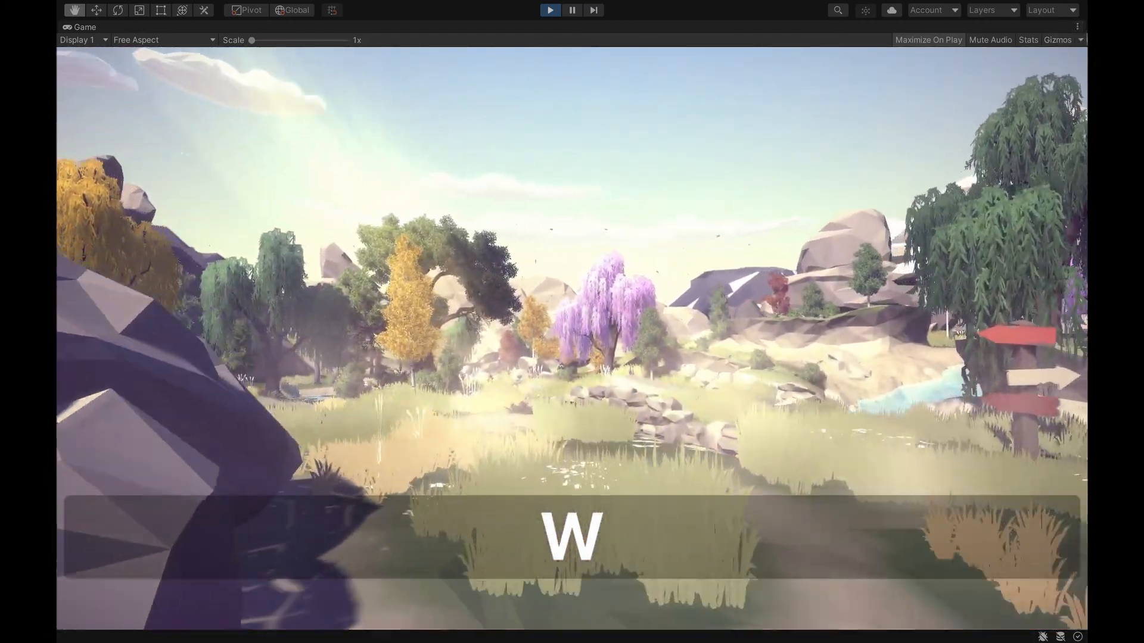
key("d")
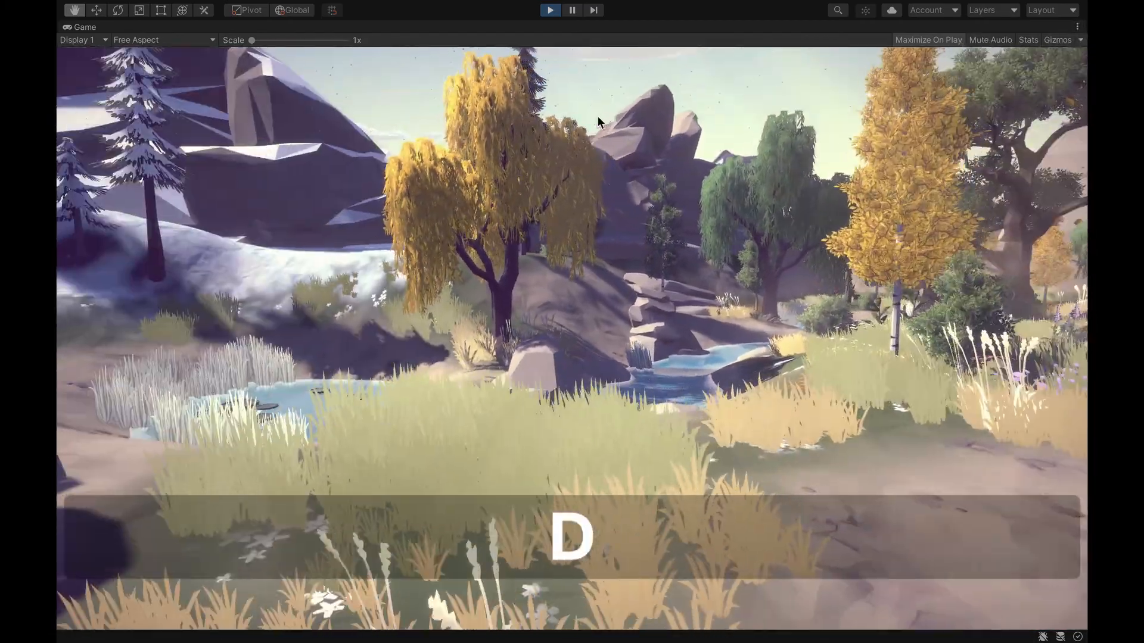
key("s")
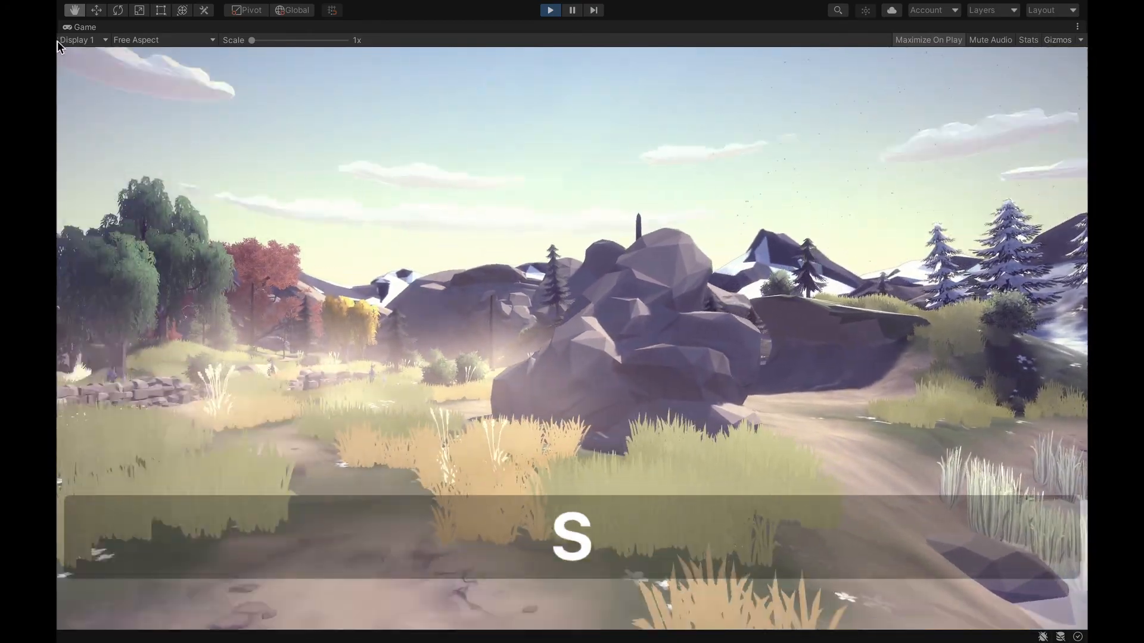
key("w")
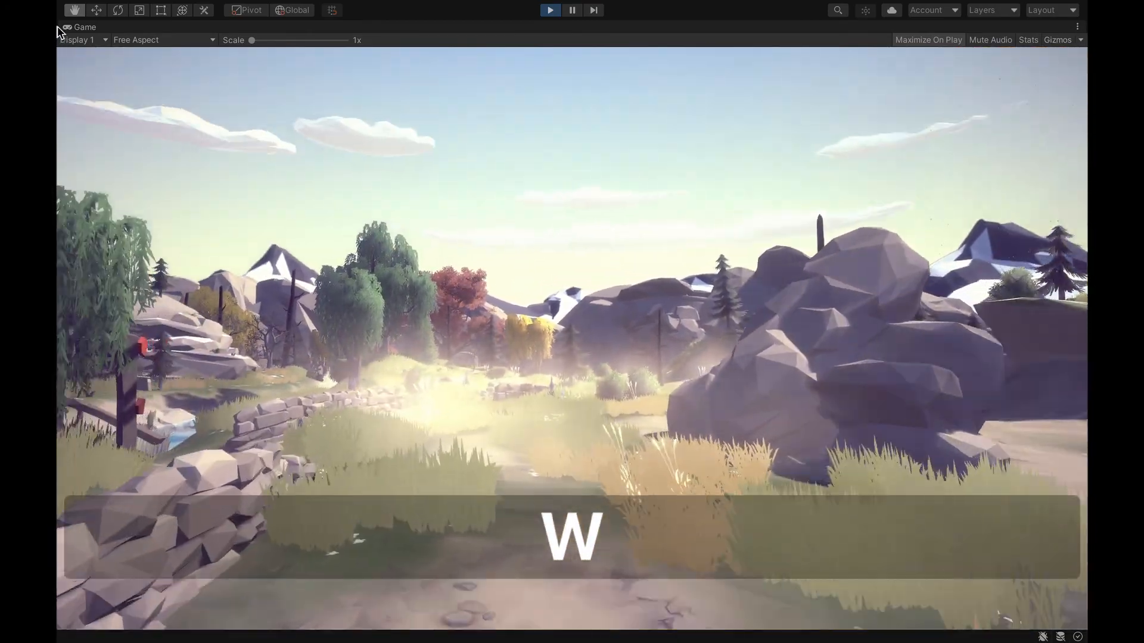
key("a")
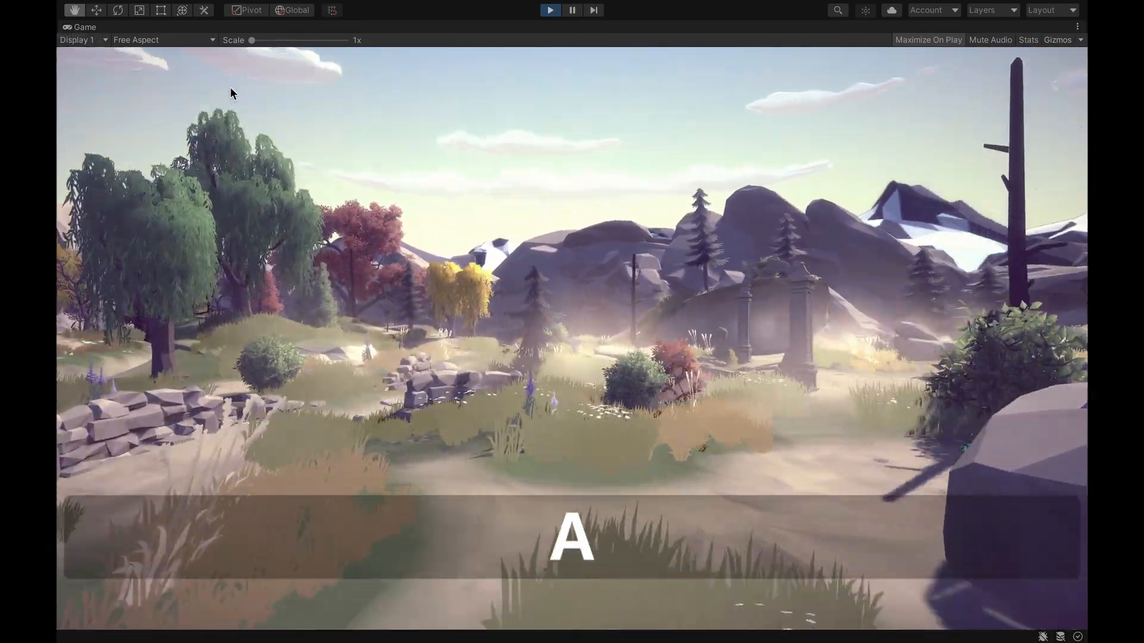
key("s")
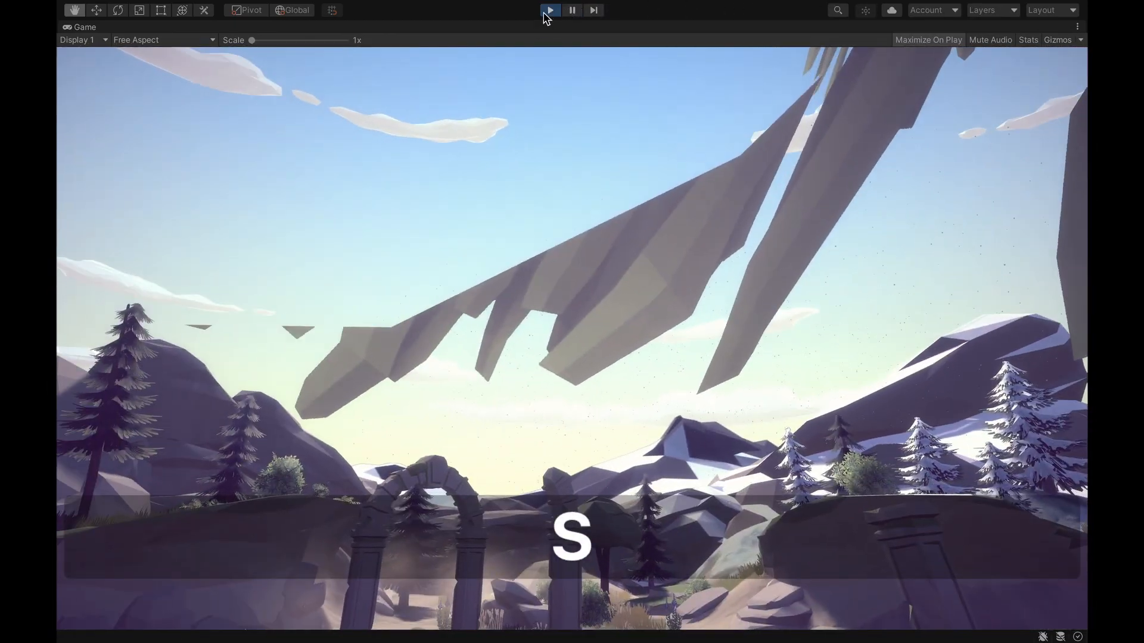
left_click(546, 13)
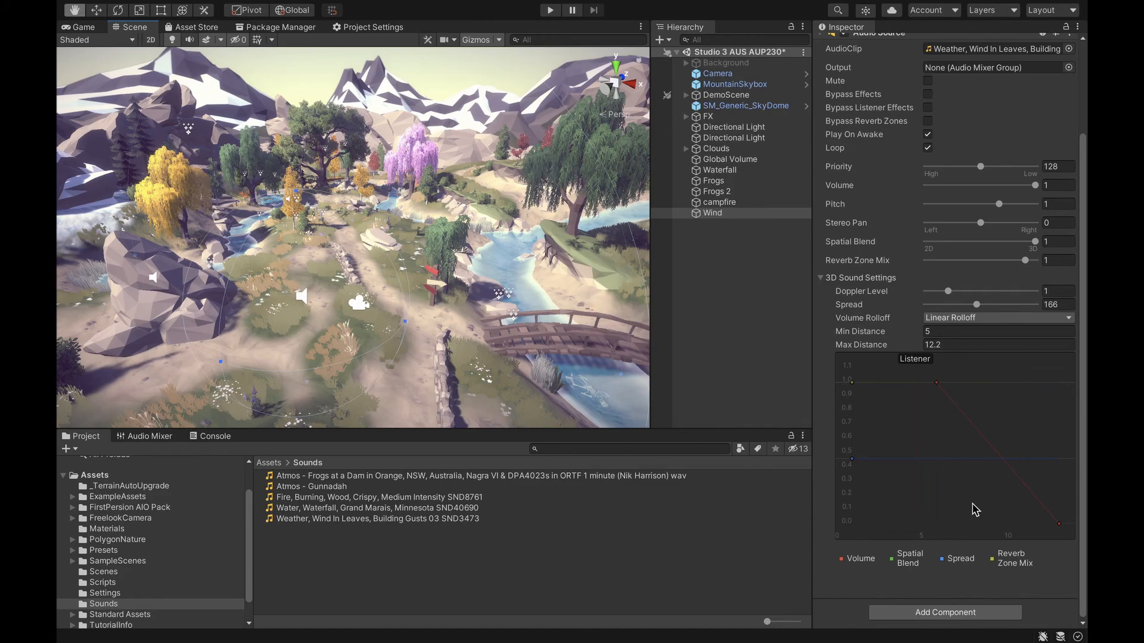
Bend the Wind source's volume rolloff down with an added curve point, widening its maximum distance to 28 and finally to 30
left_click(970, 343)
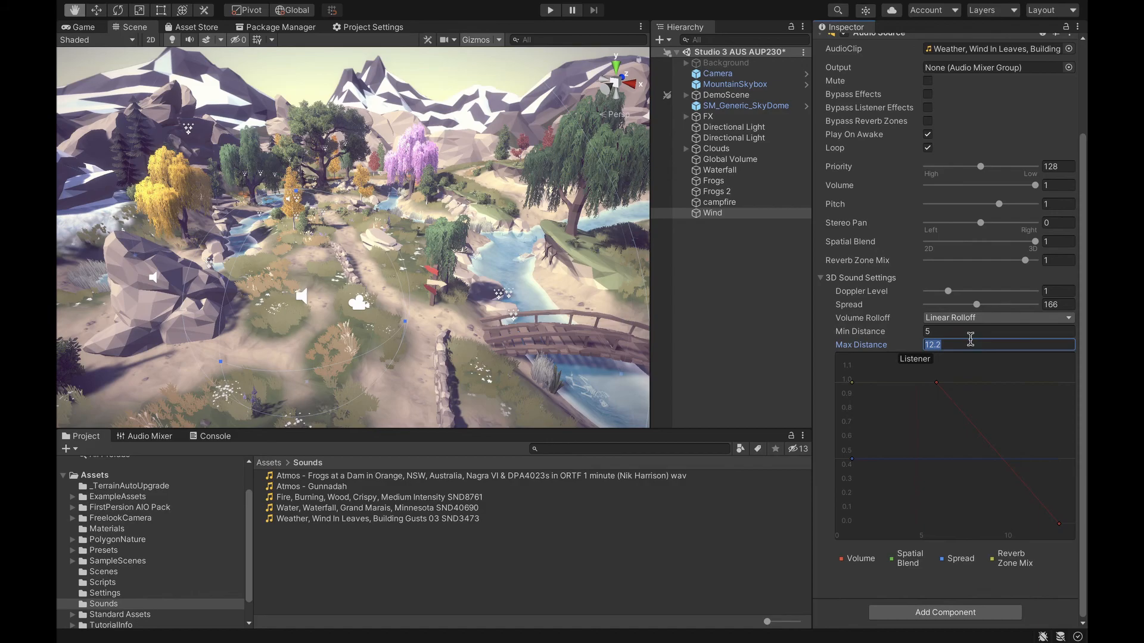
type("28")
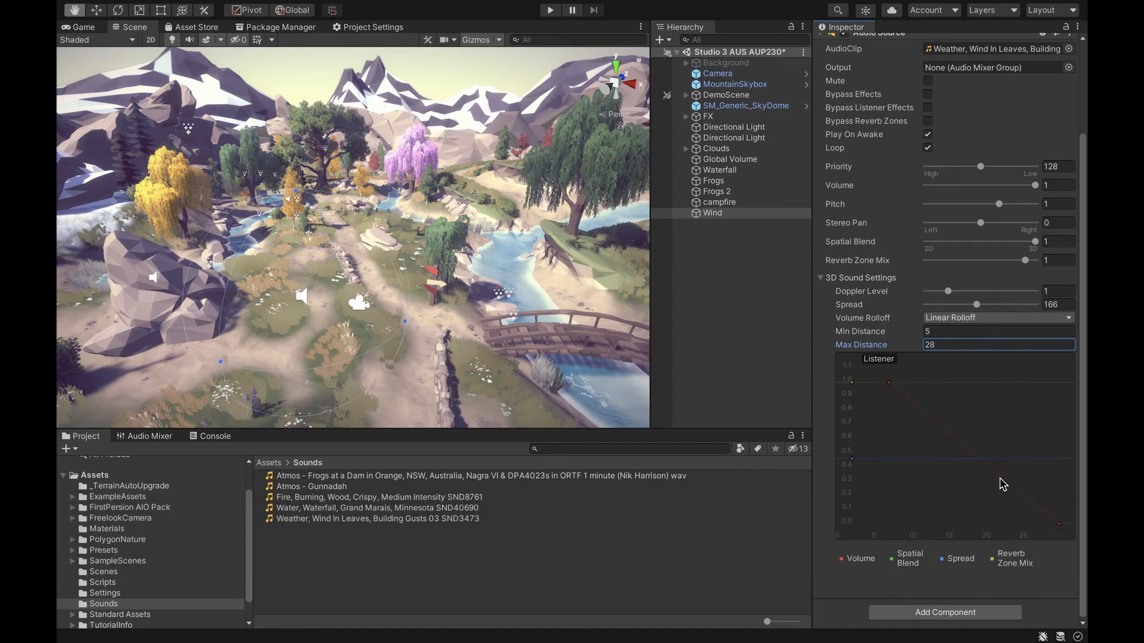
double_click(1002, 479)
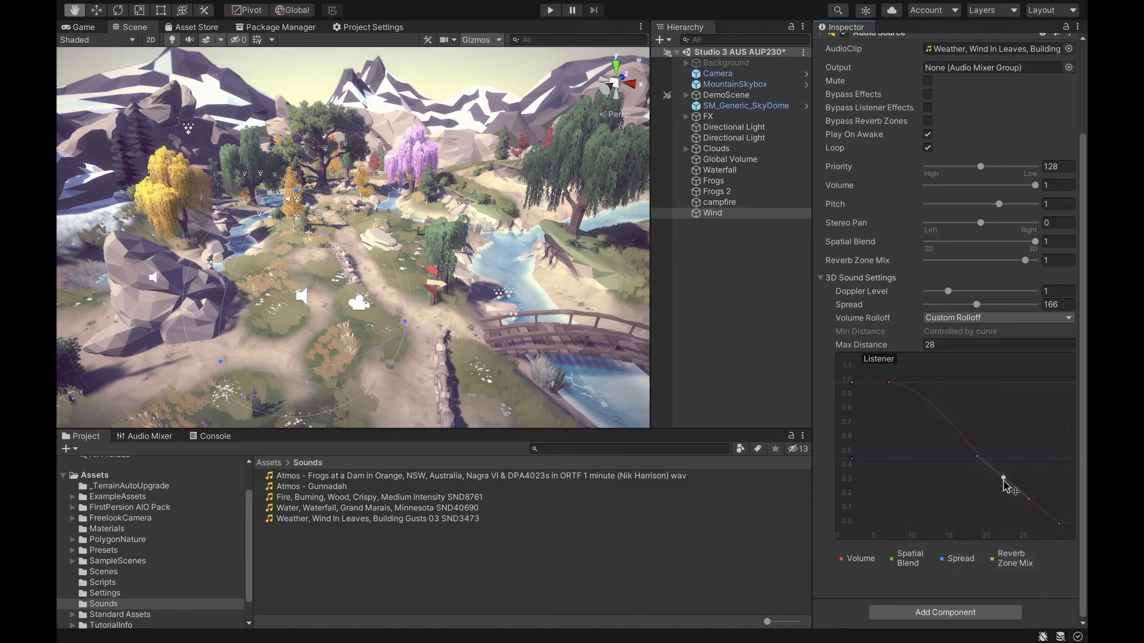
left_click(1059, 525)
left_click_drag(1032, 504, 1027, 500)
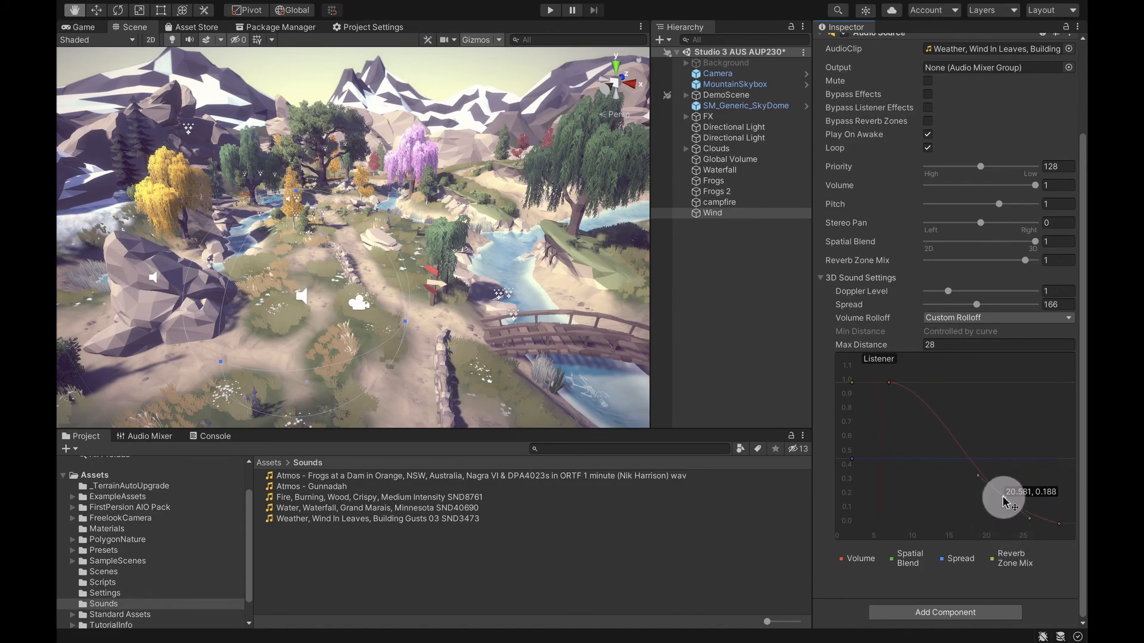
double_click(1003, 502)
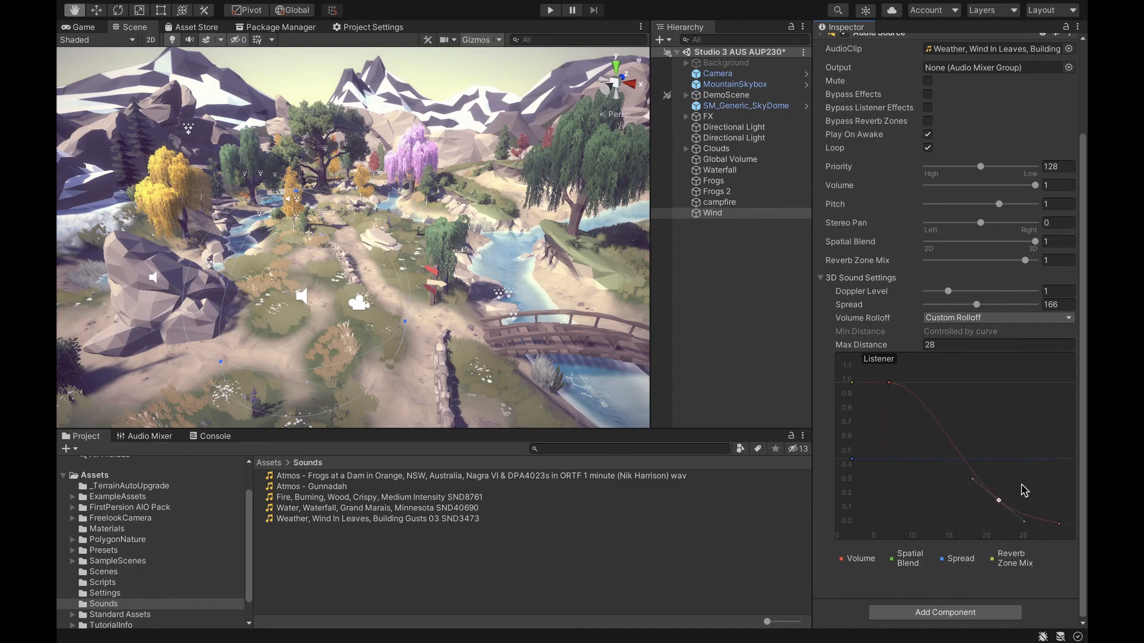
type("30")
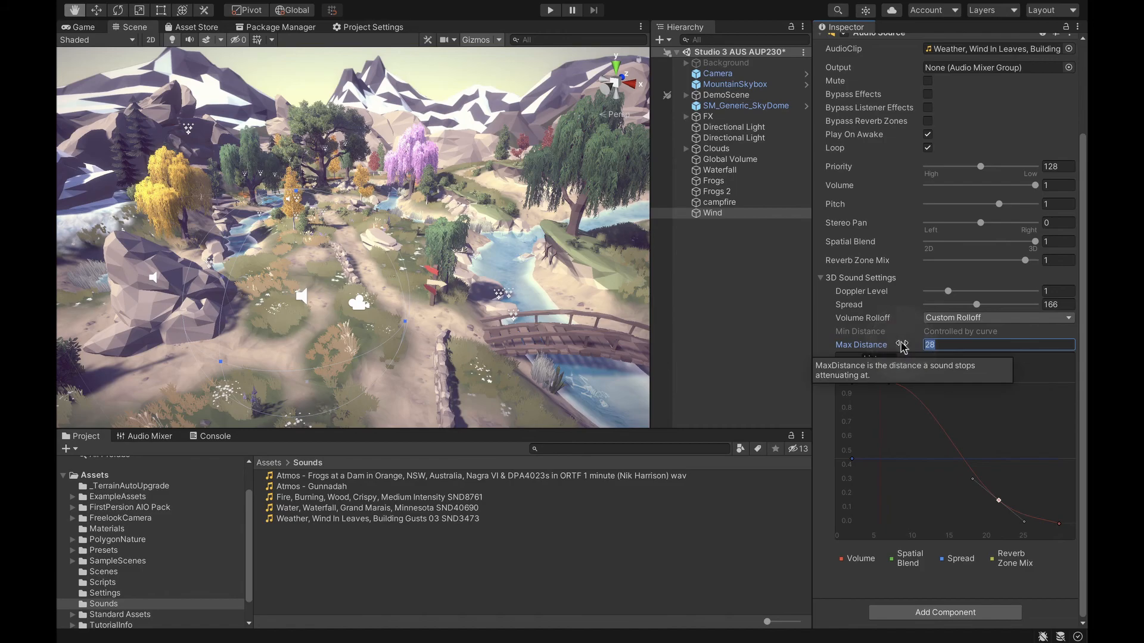
key("Return")
Play-test the scene by moving through the meadow, rocks and trees to listen to the wider wind falloff, and stop playback
left_click(549, 10)
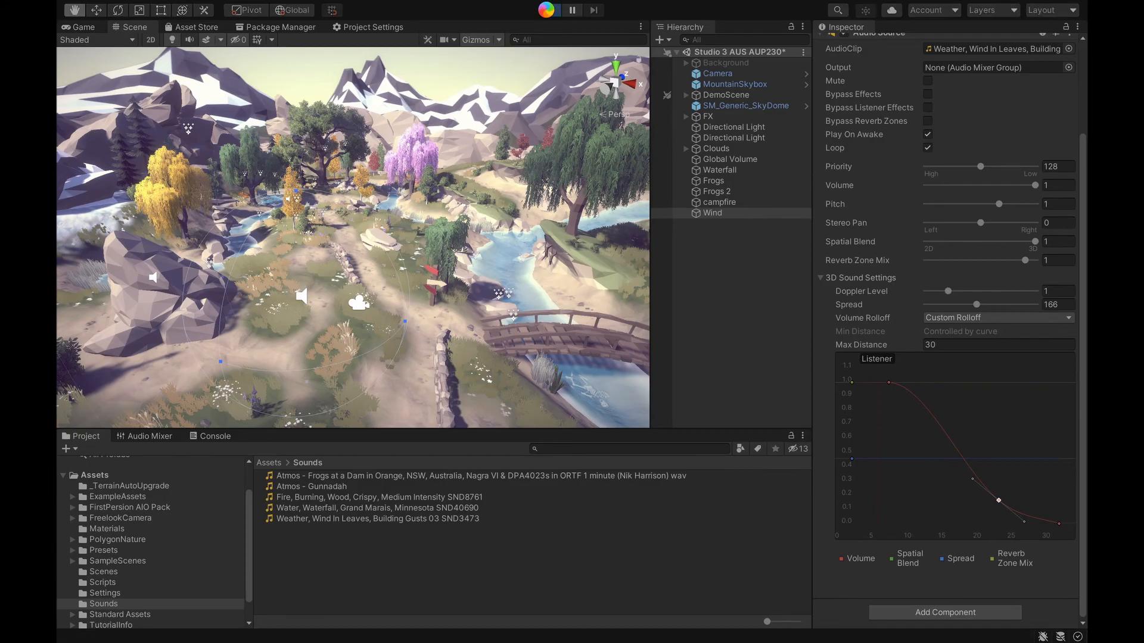
key("w")
key("w")
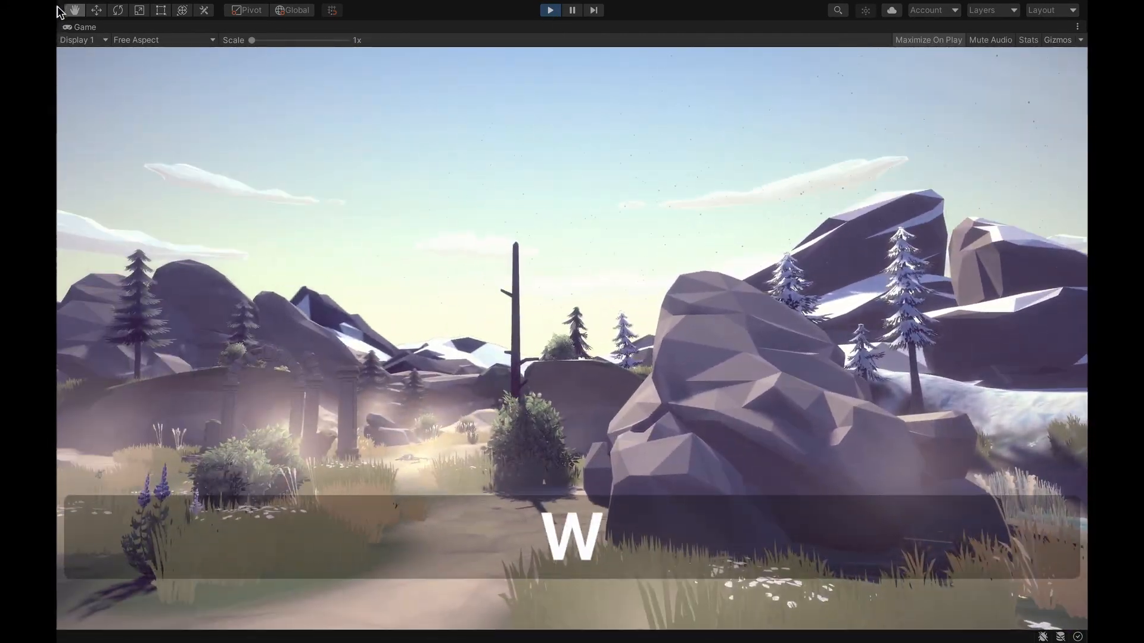
key("a")
key("w")
key("s")
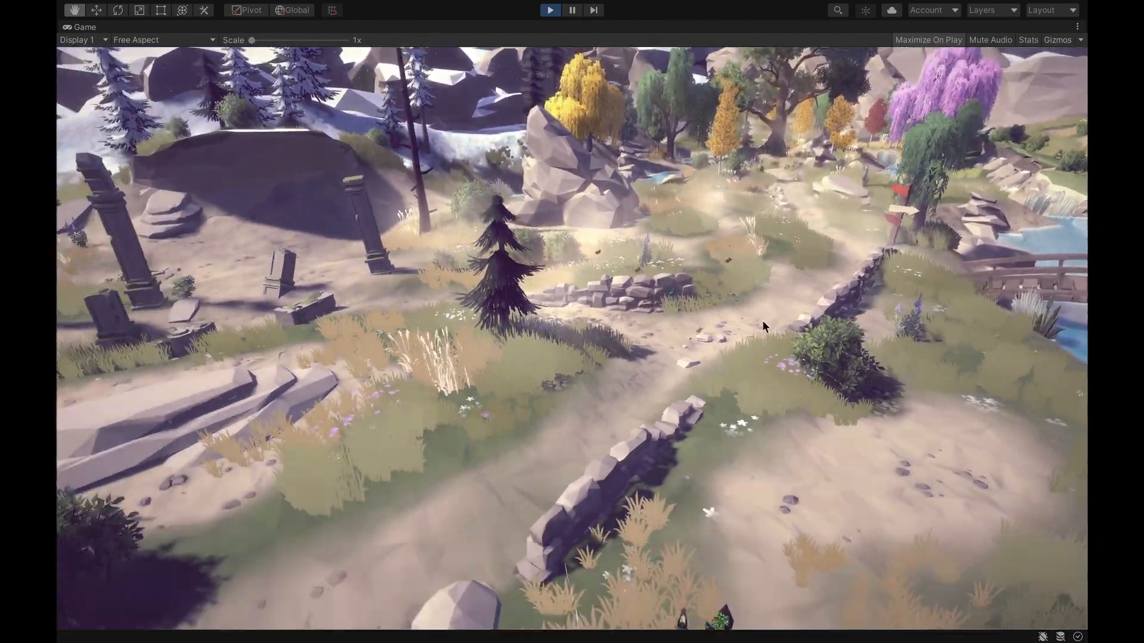
key("w")
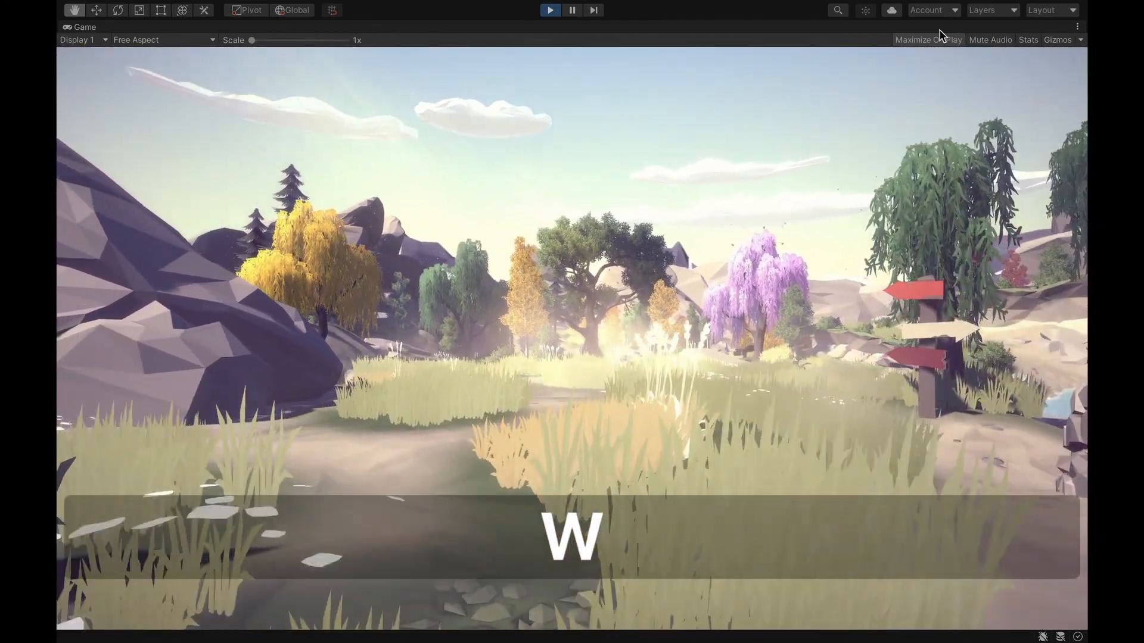
key("d")
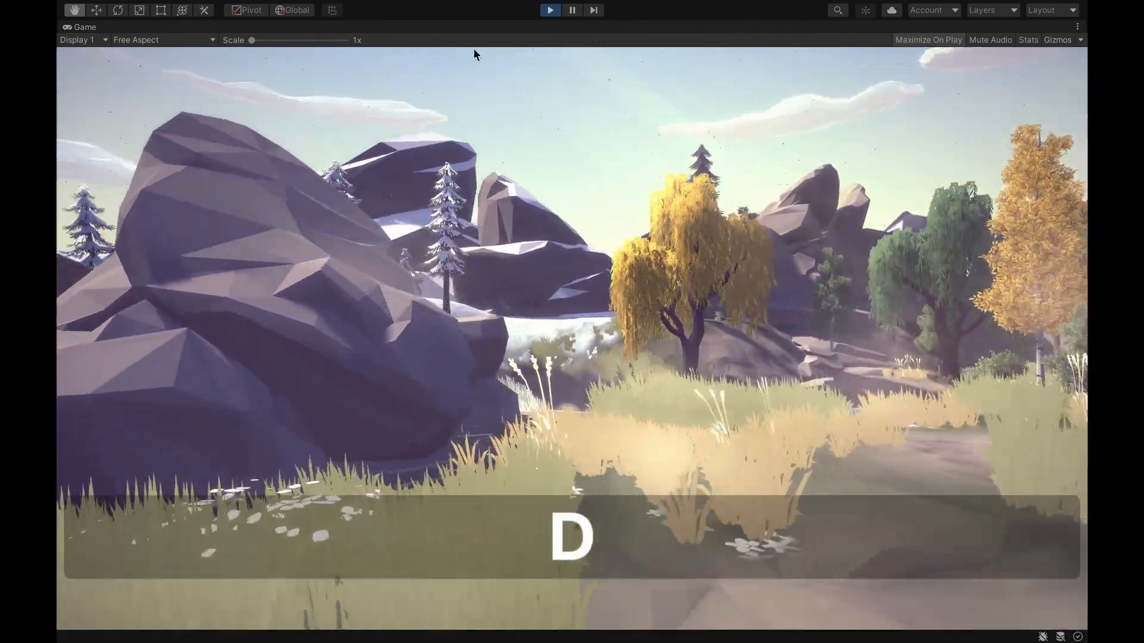
key("s")
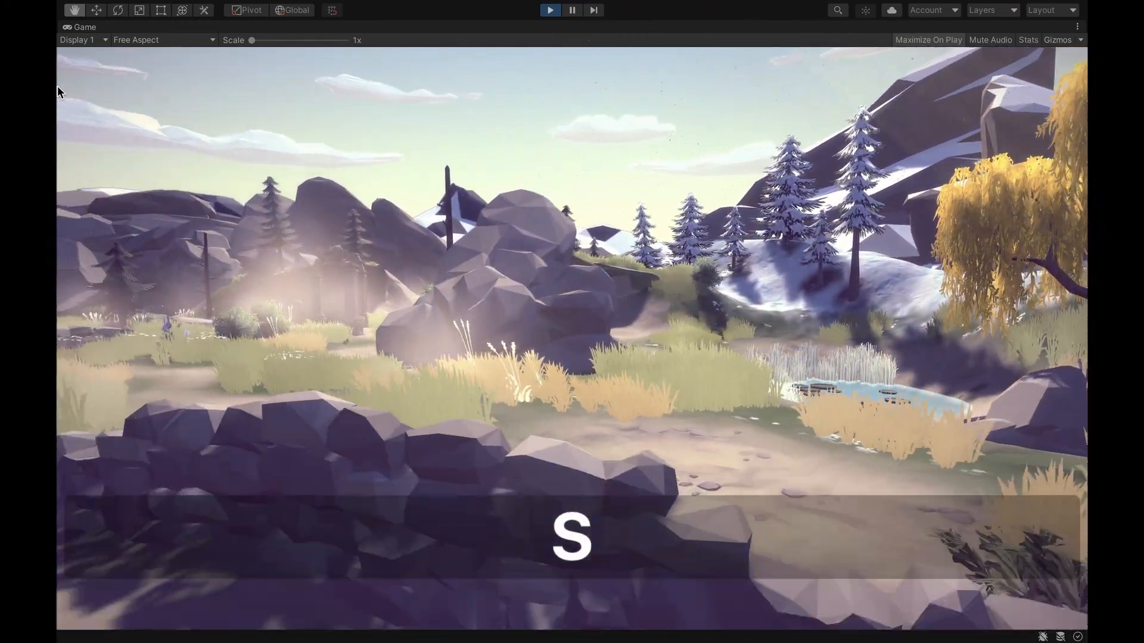
key("d")
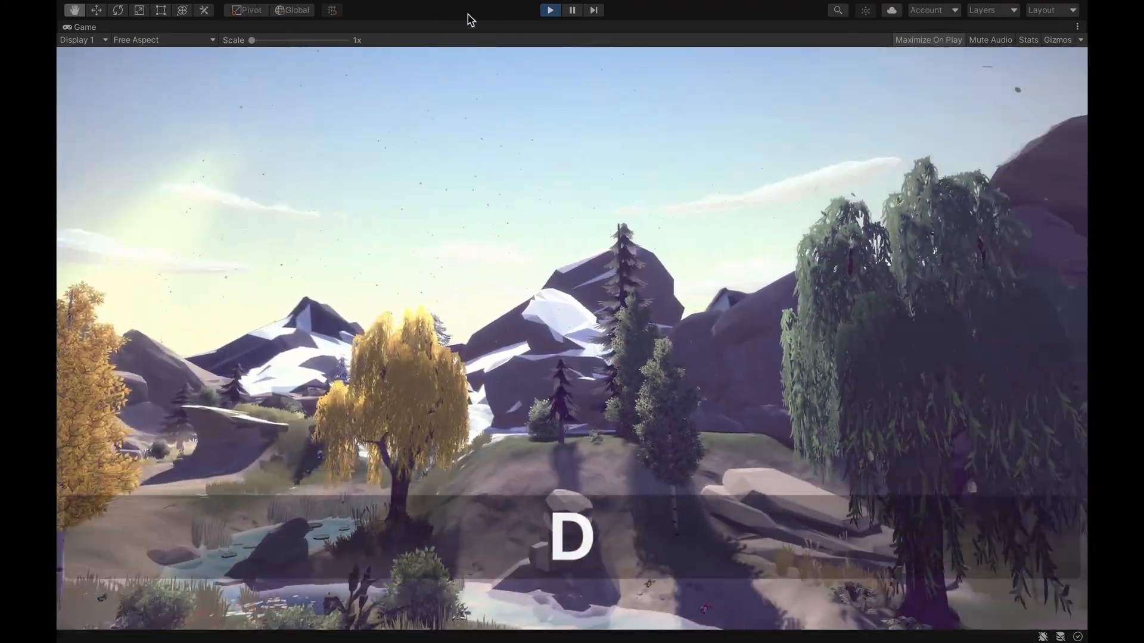
left_click(550, 10)
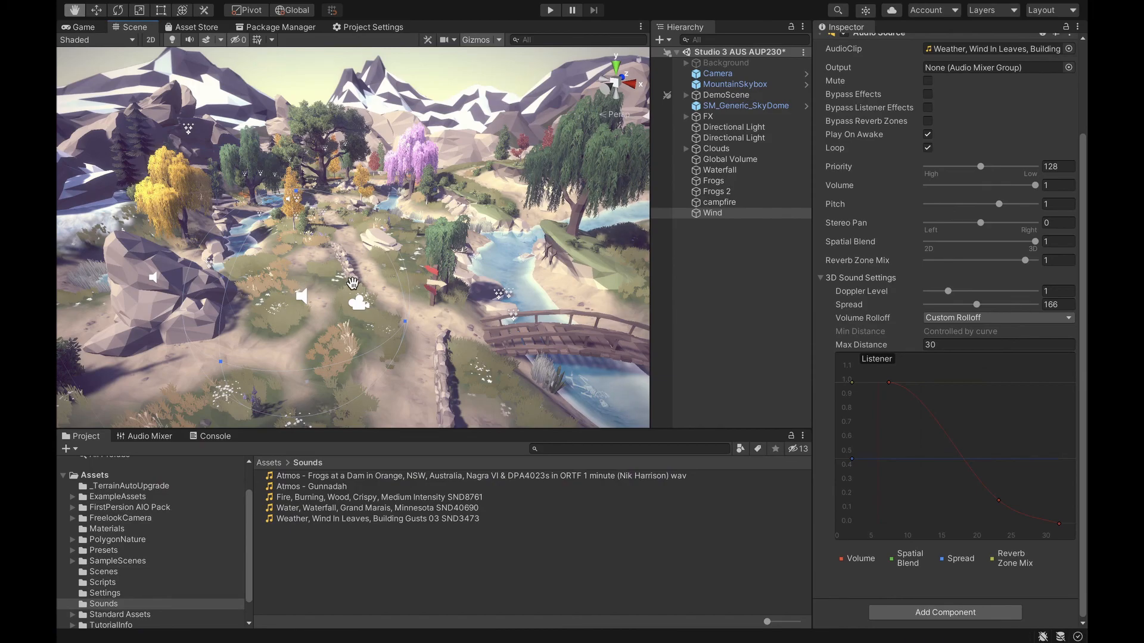
Focus on the Wind source and shift it along the Z axis across the meadow, away from the large rock
right_click_drag(352, 283, 563, 289)
key("d")
left_click(720, 213)
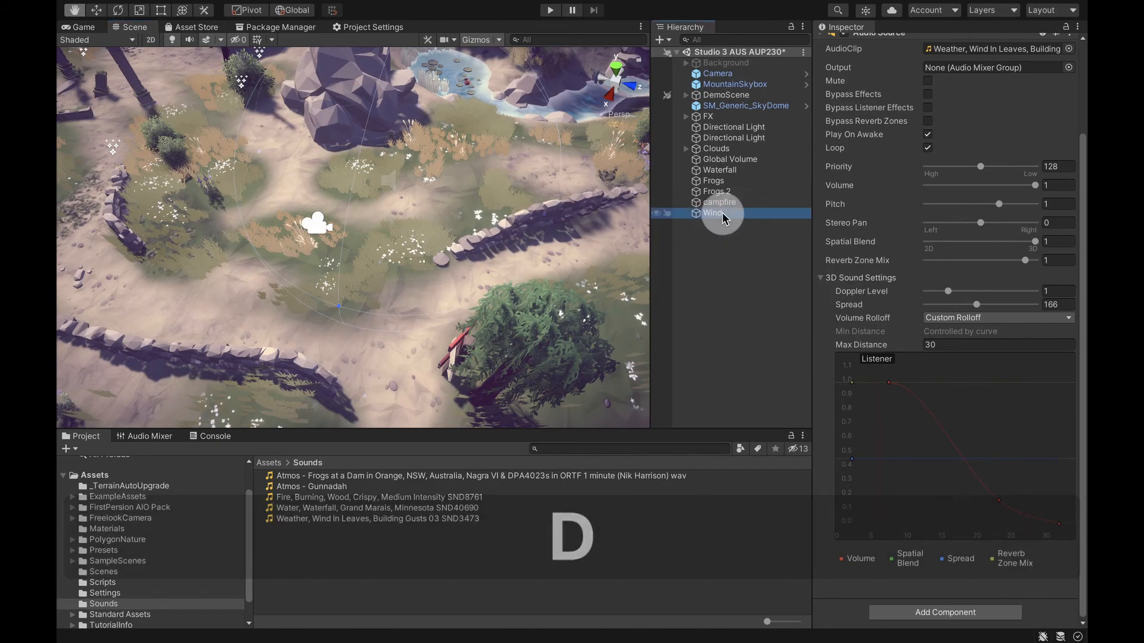
double_click(716, 215)
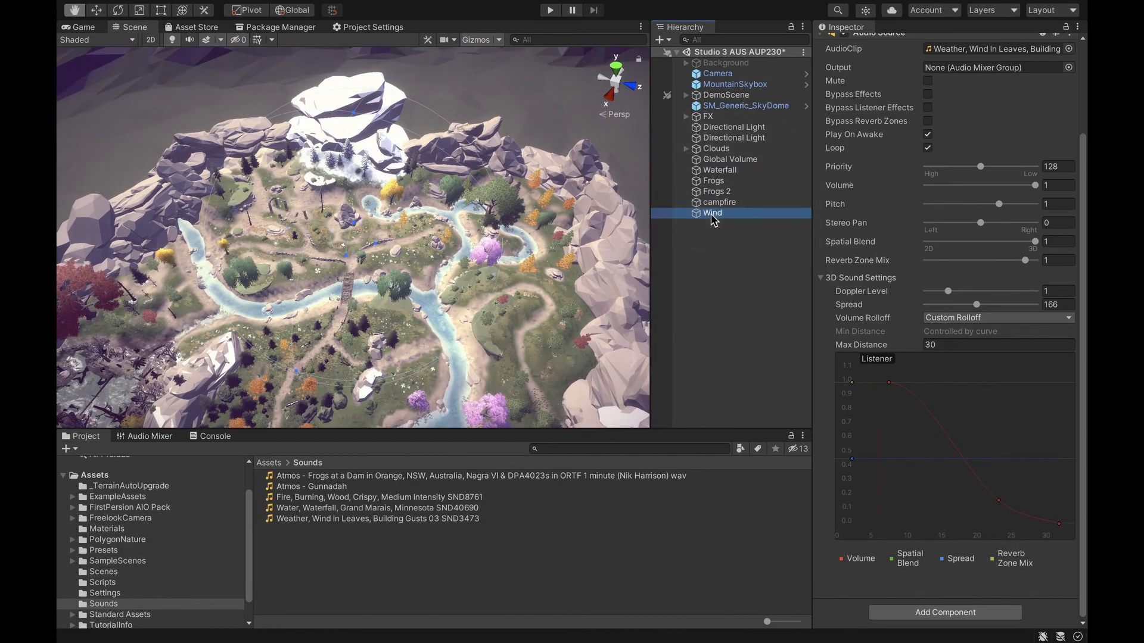
double_click(715, 214)
scroll(405, 272, "down", 4)
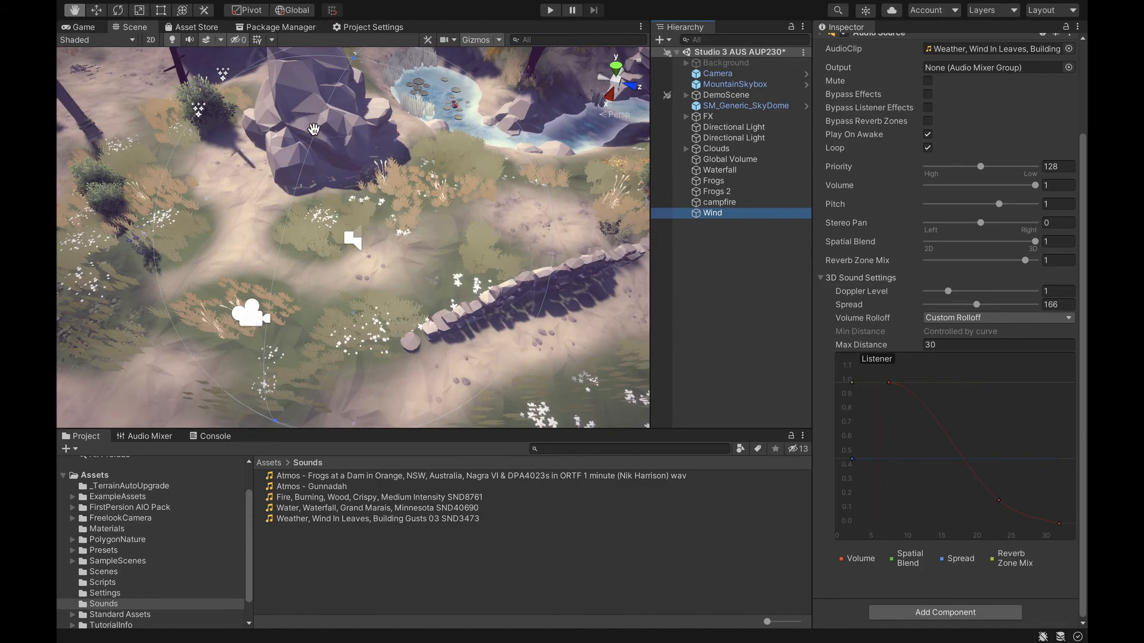
key("y")
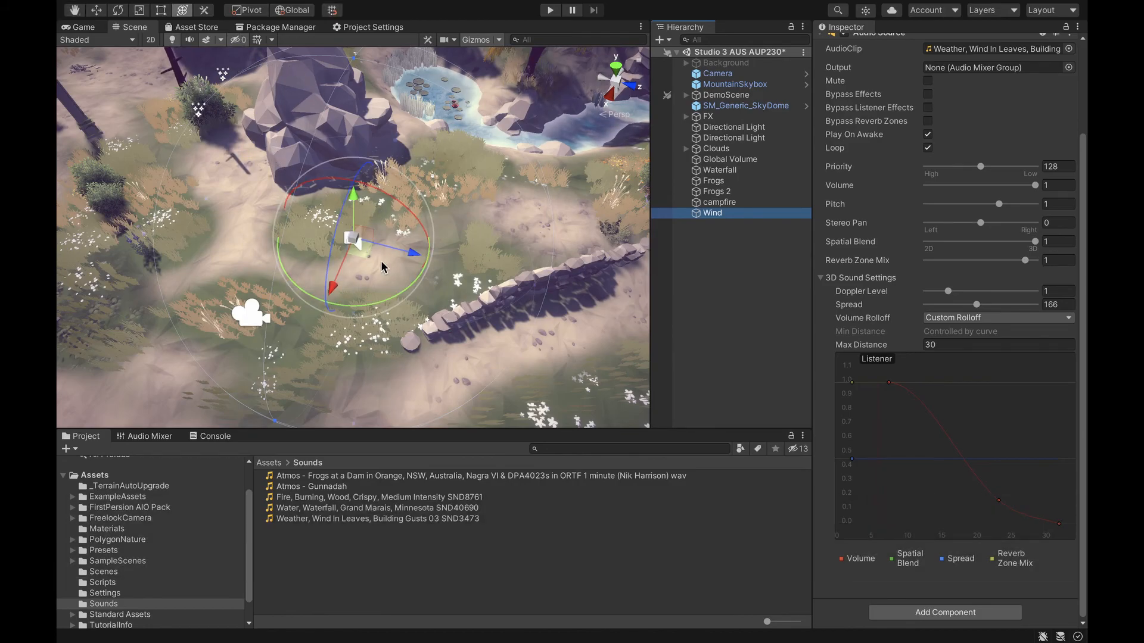
left_click_drag(415, 256, 484, 262)
Check the Wind source's placement from around the meadow and duplicate it
key("s")
right_click_drag(505, 242, 426, 203)
right_click_drag(469, 299, 484, 229)
key("q")
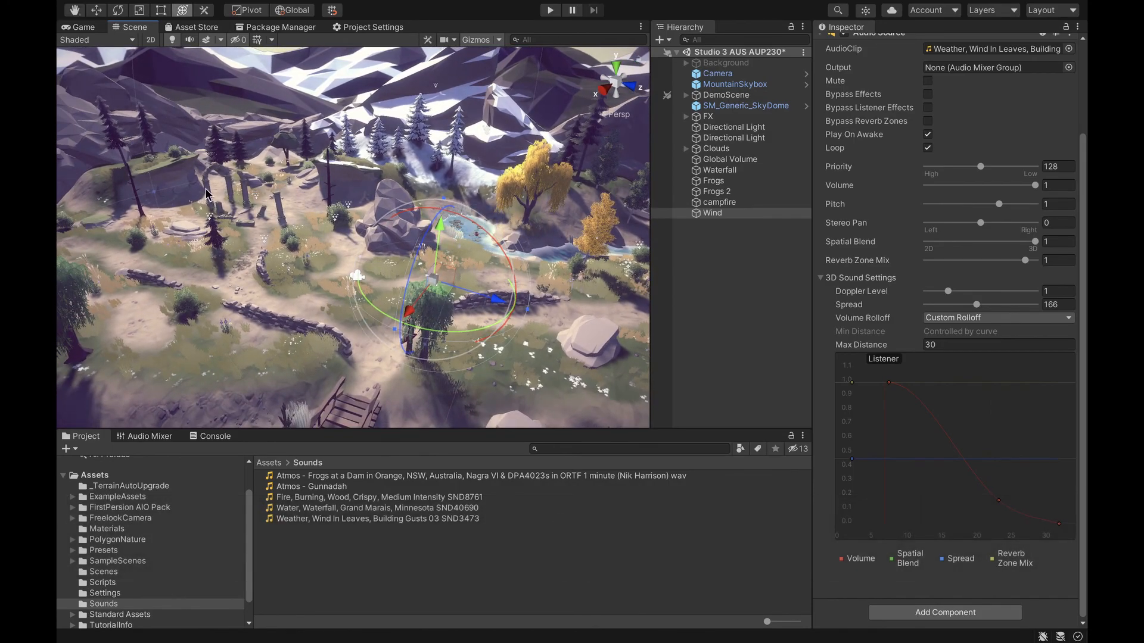
right_click(721, 220)
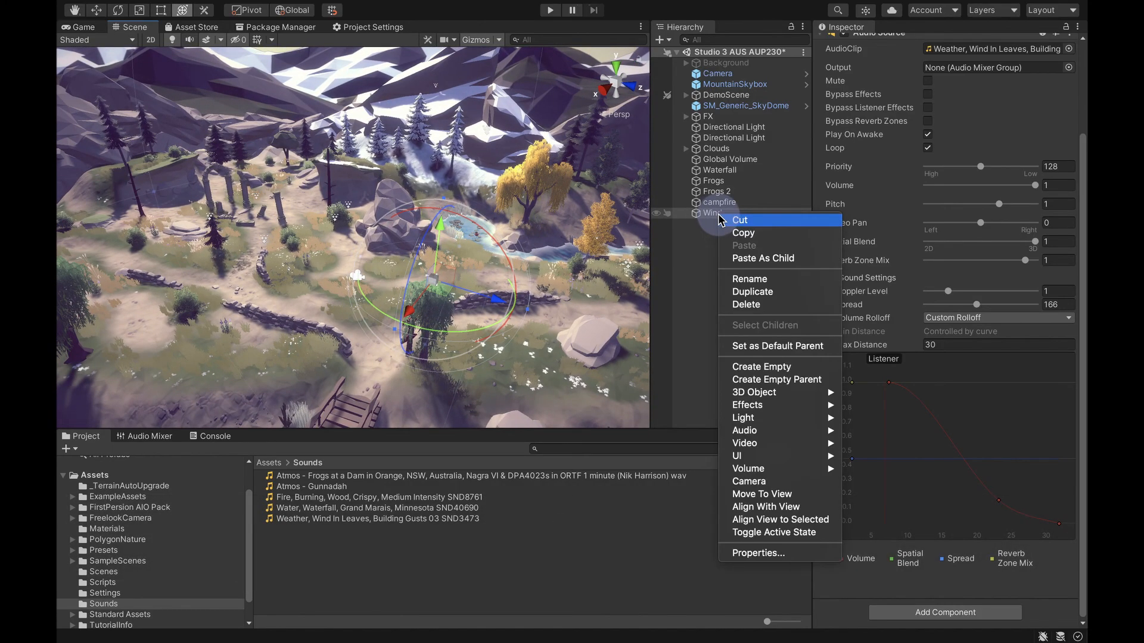
left_click(776, 290)
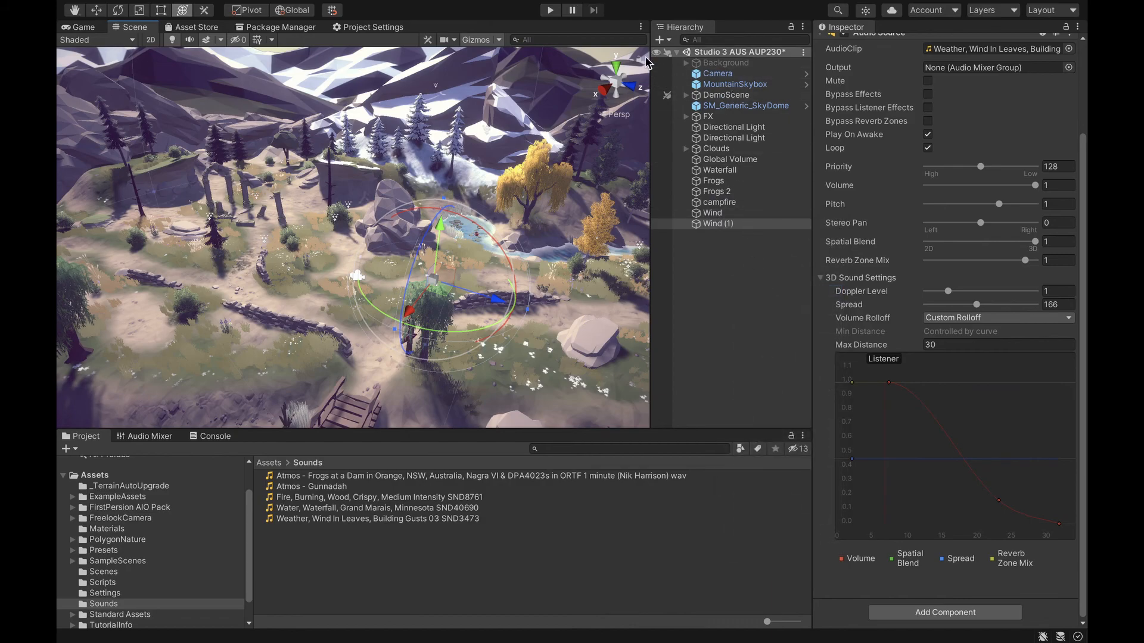
Move the duplicated Wind source from above to the ground beyond the ruins, at about X -27.84, Z -27.91
left_click(615, 69)
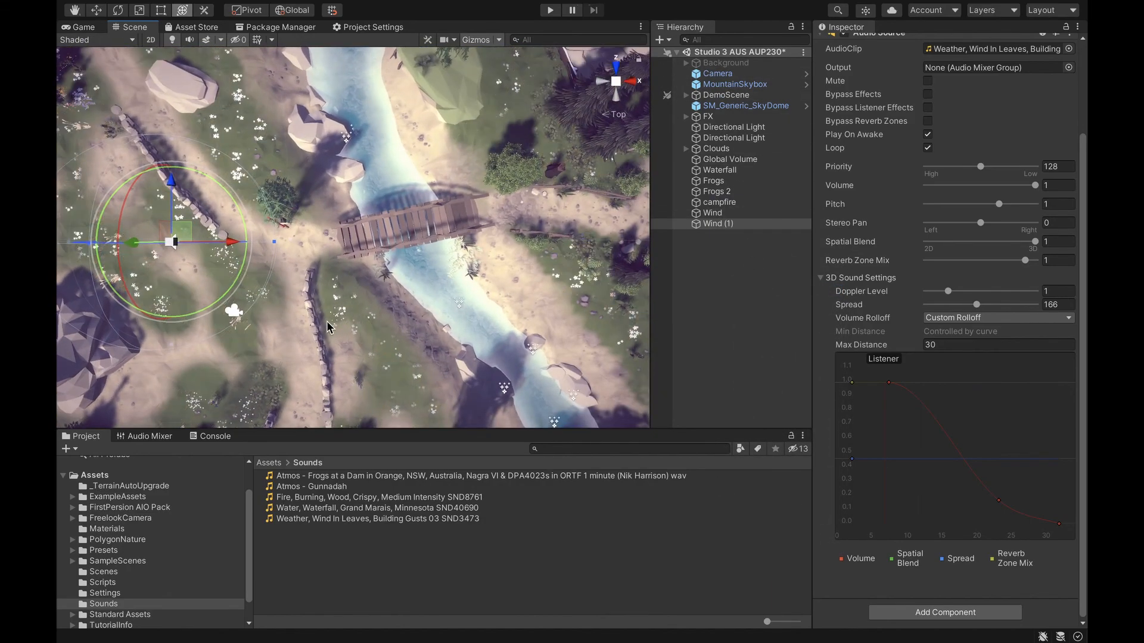
left_click_drag(329, 327, 558, 152, "alt+super")
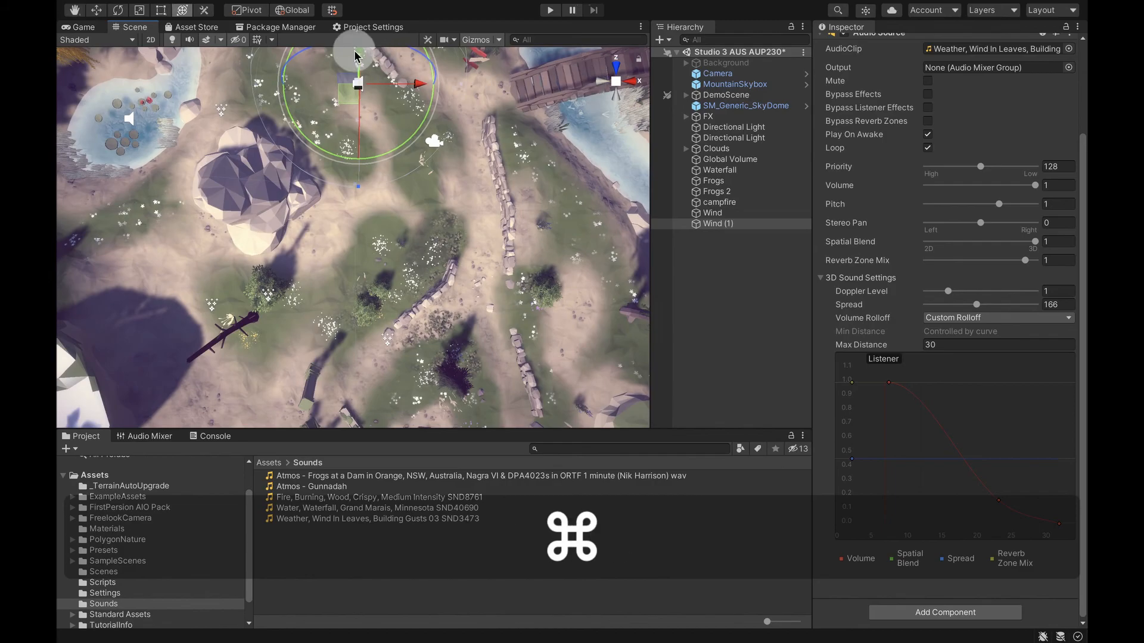
left_click_drag(351, 97, 332, 402, "super")
left_click_drag(416, 377, 522, 23, "alt+super")
left_click_drag(392, 224, 333, 403)
left_click_drag(413, 309, 466, 99, "alt+super")
left_click_drag(379, 244, 280, 331)
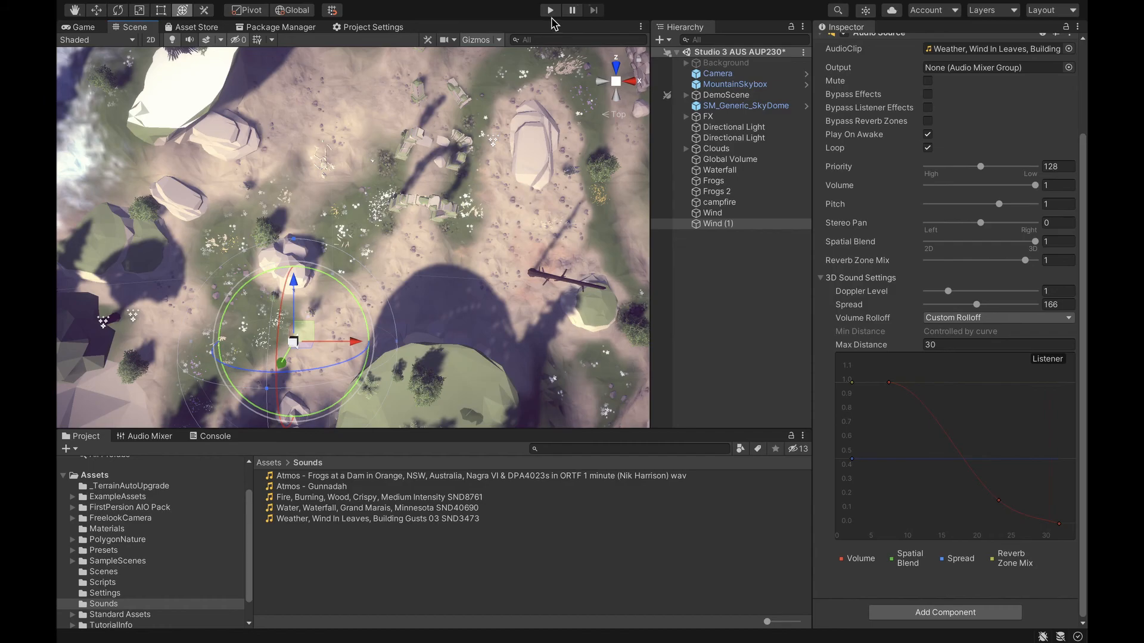
Rename the duplicated wind source as Wind 2
left_click(733, 225)
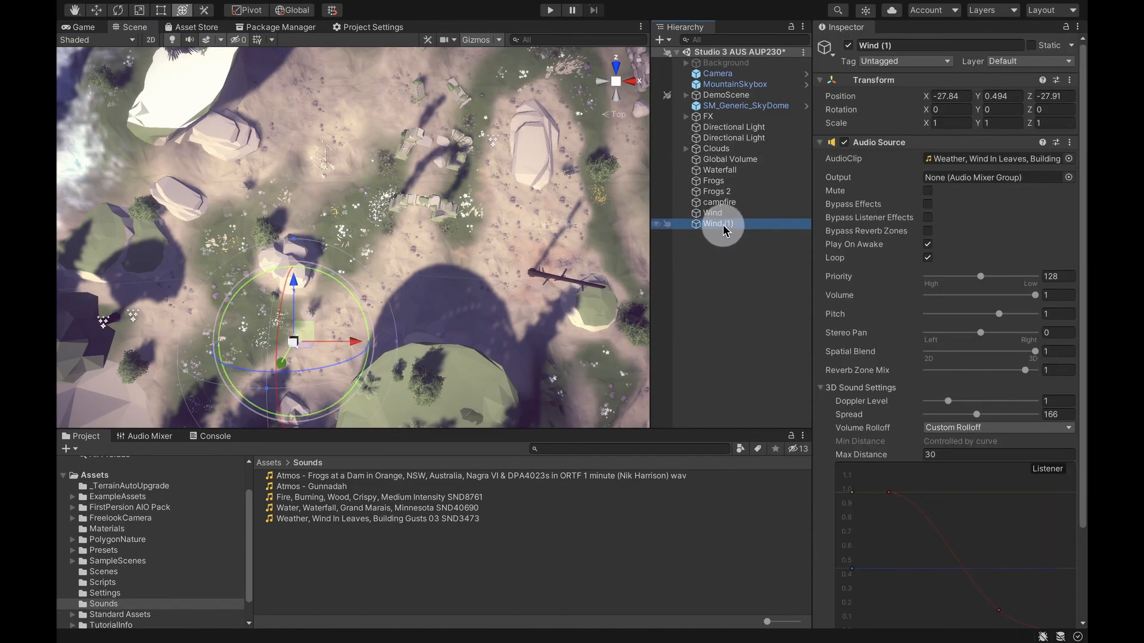
right_click(724, 224)
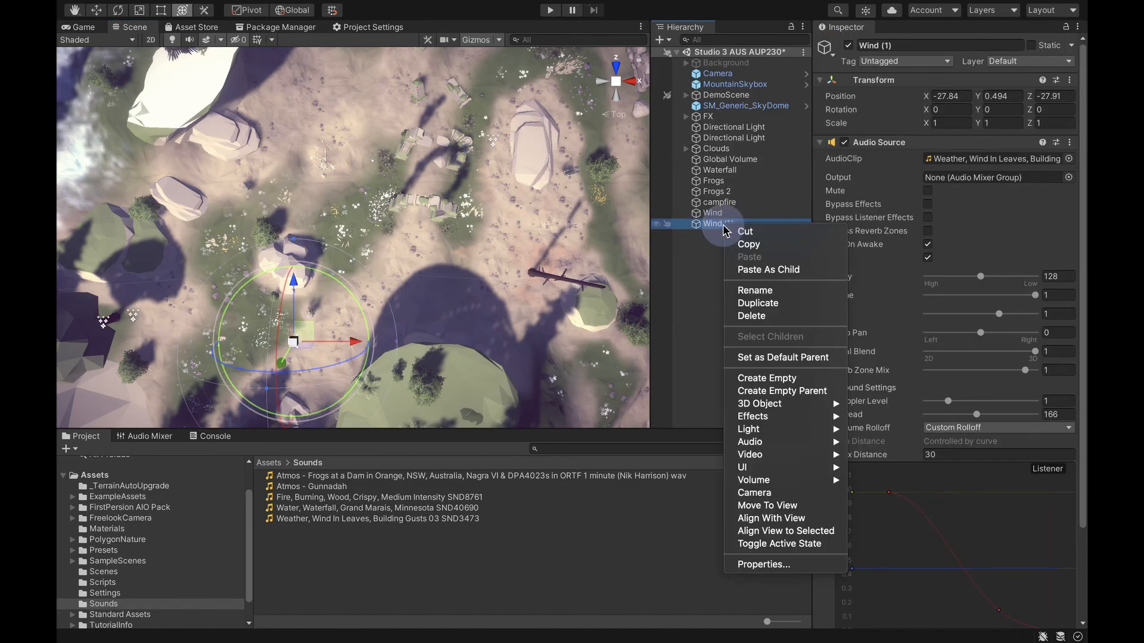
left_click(768, 292)
key("Right")
key("BackSpace")
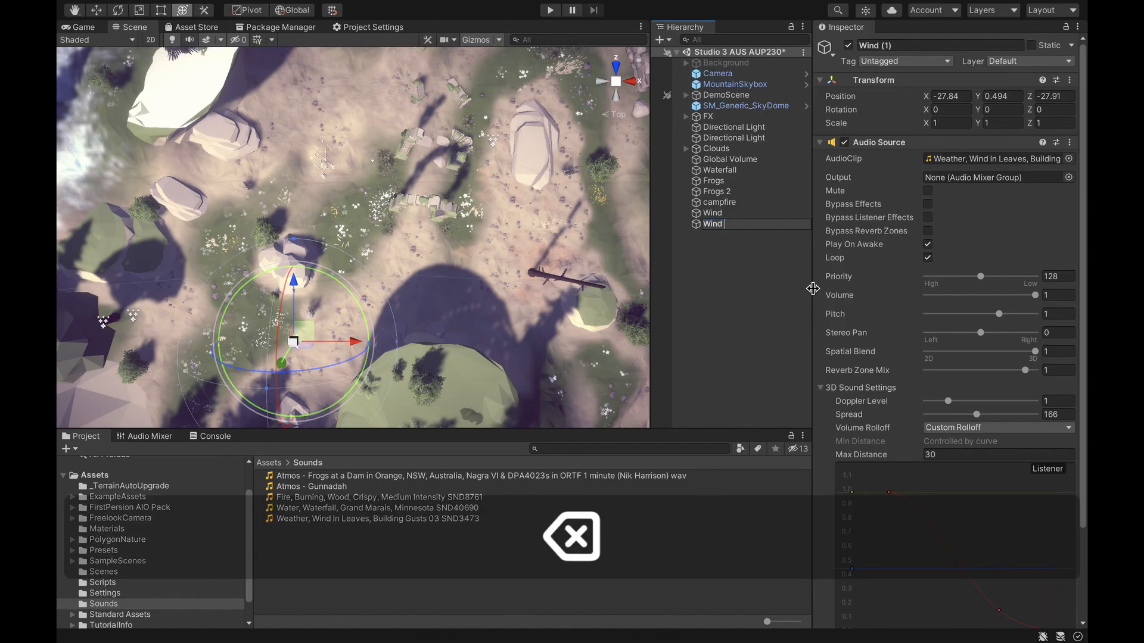
type("2")
key("Return")
left_click(751, 267)
Create an empty game object over the dark tree-lined swamp pond and name it Swamp
left_click(718, 171)
right_click_drag(456, 203, 633, 158)
key("w")
key("shift+w")
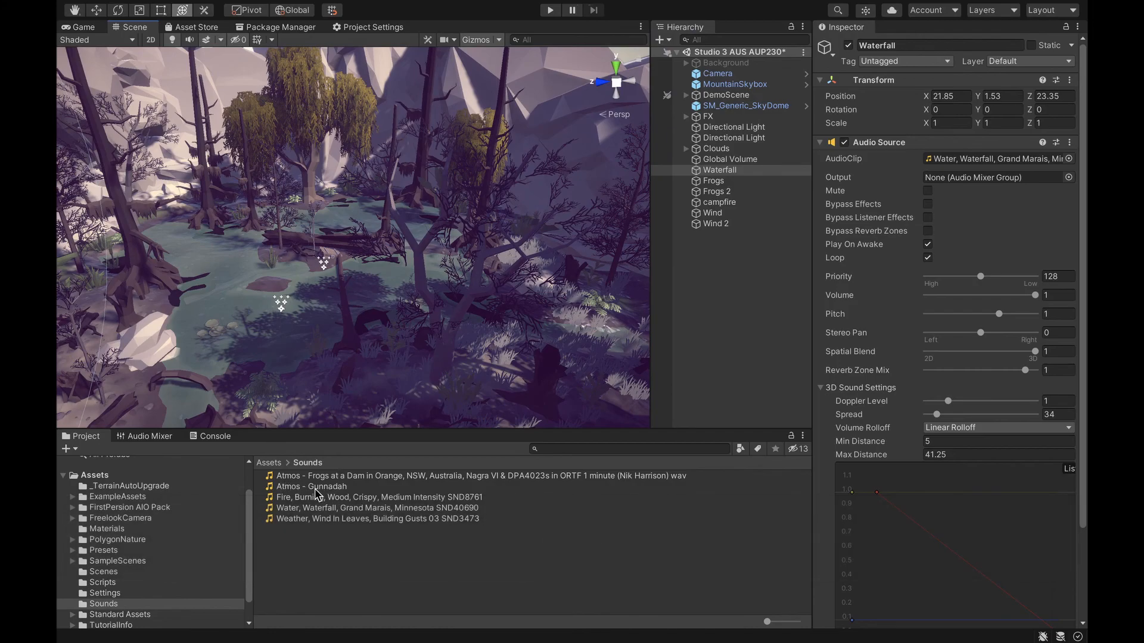
mouse_move(393, 379)
right_mouse_down()
mouse_move(411, 334)
mouse_move(399, 389)
right_mouse_up()
key("e")
left_click(749, 274)
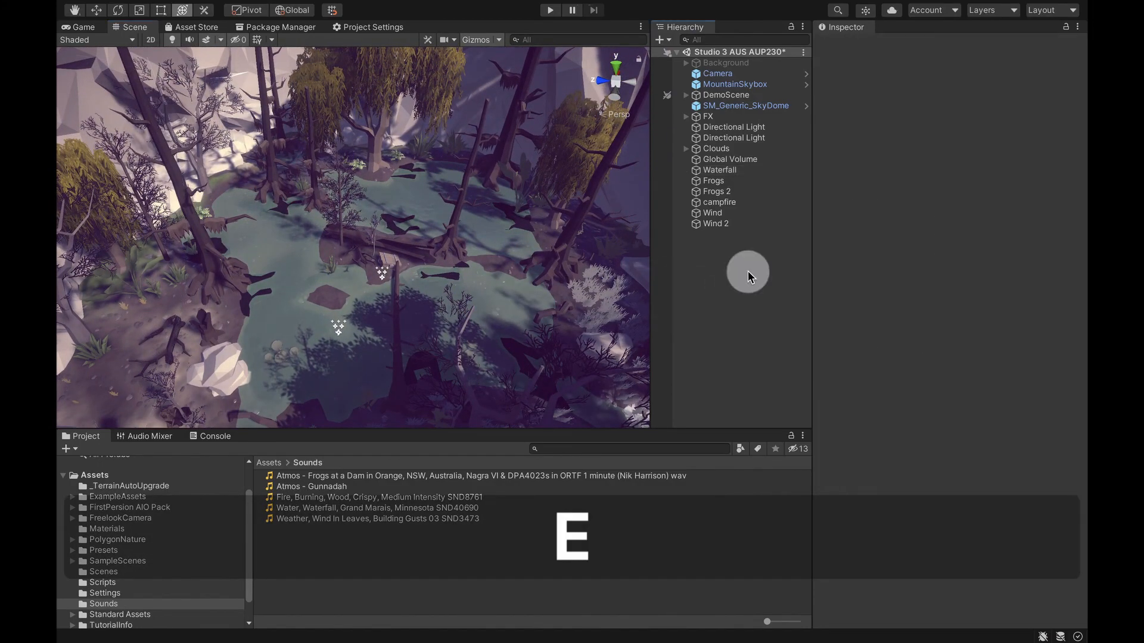
right_click(707, 271)
left_click(741, 415)
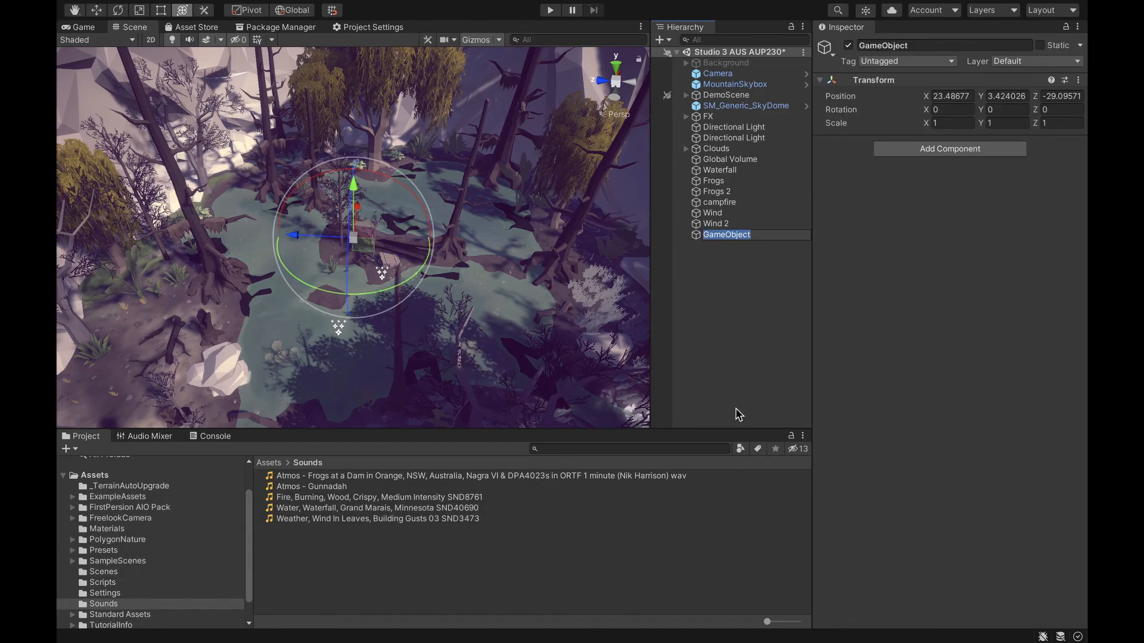
type("Swamp")
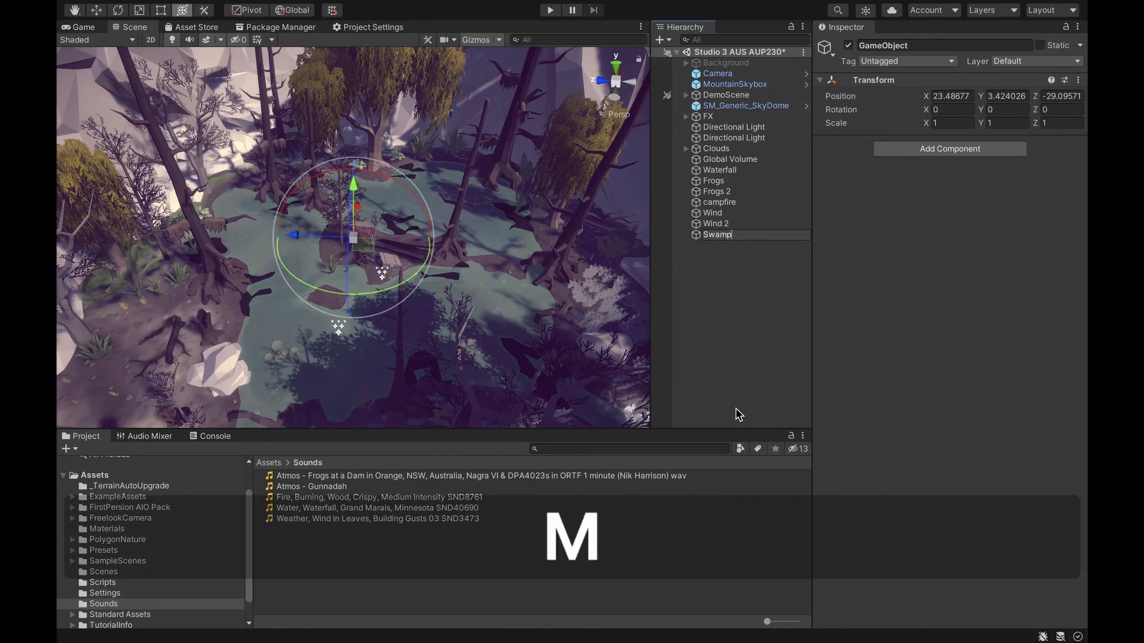
key("Return")
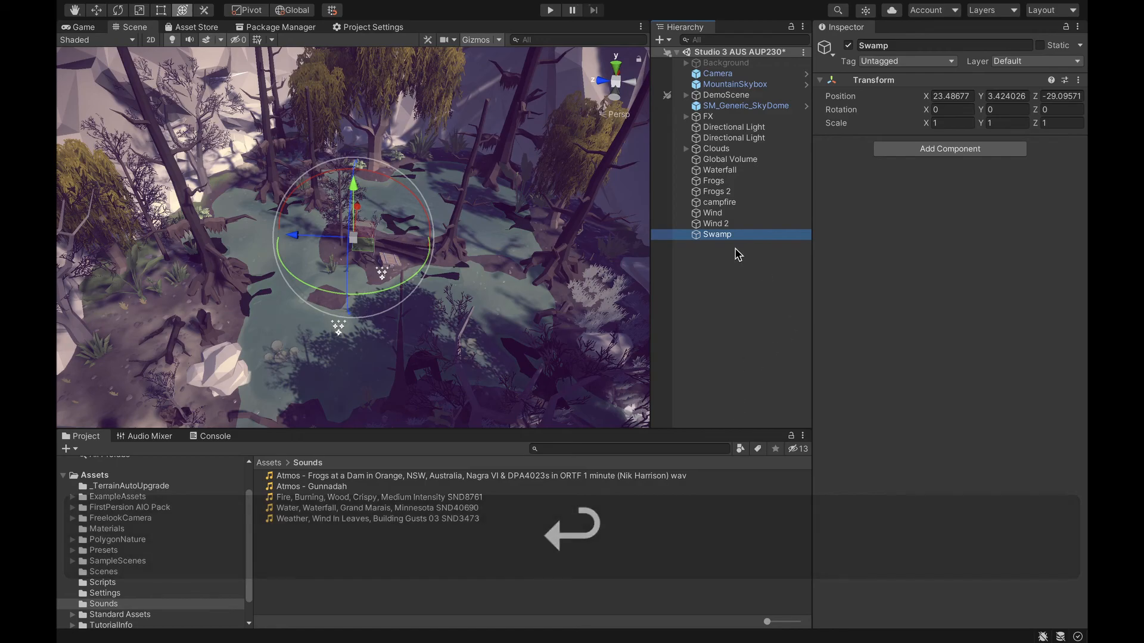
Add an Audio Source component to the Swamp object and assign the Atmos - Gunnadah clip to it
left_click(723, 235)
left_click(929, 153)
left_click(905, 197)
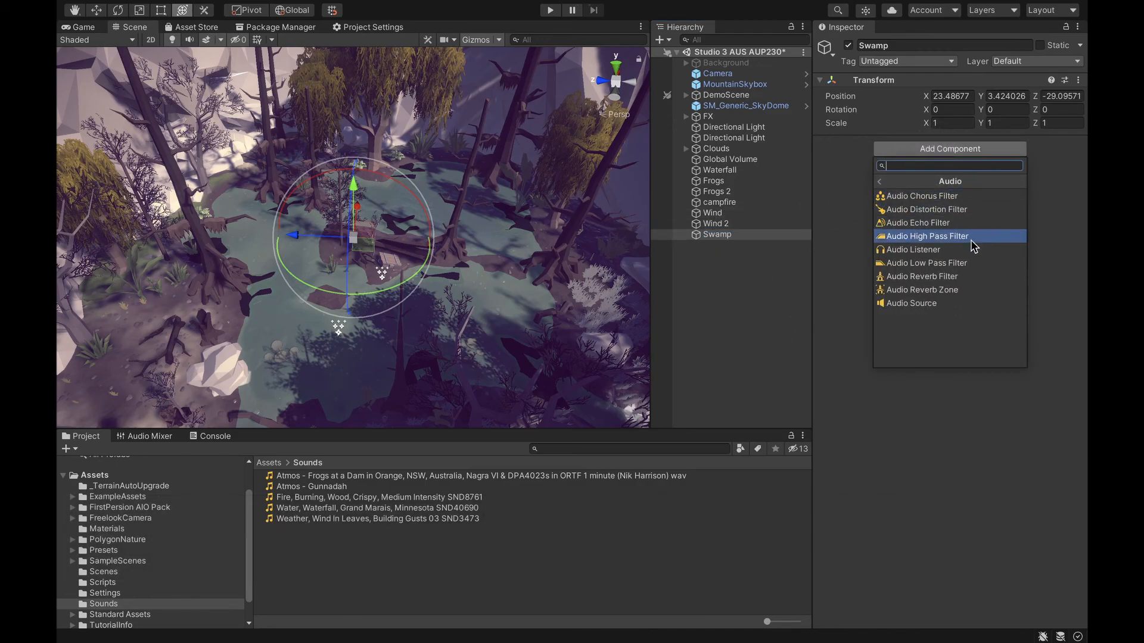
left_click(911, 302)
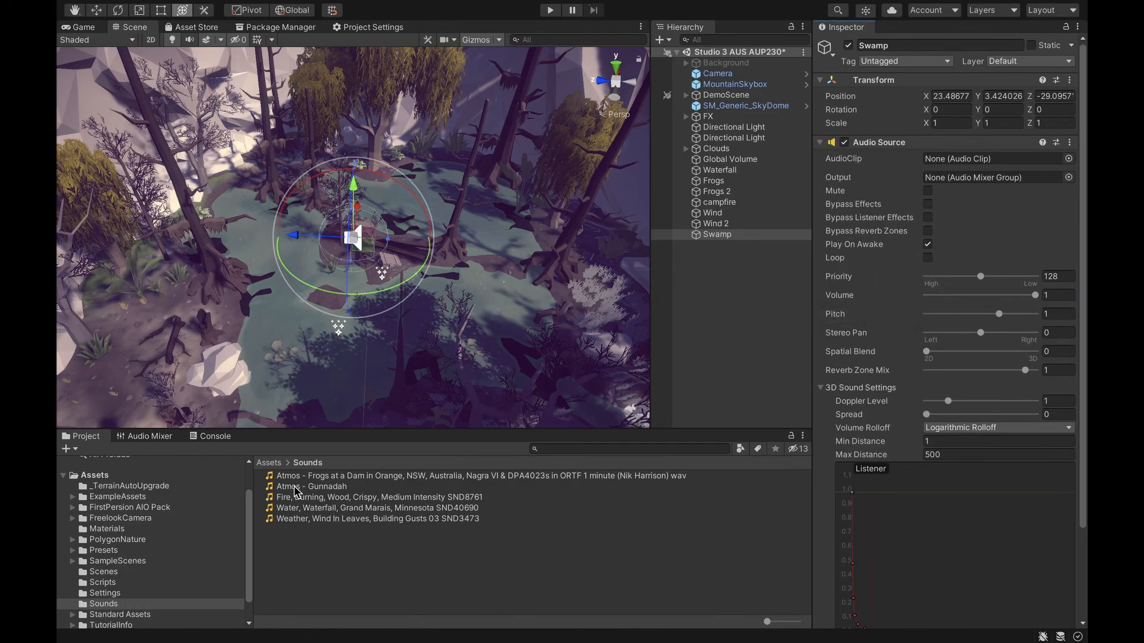
left_click_drag(290, 493, 977, 158)
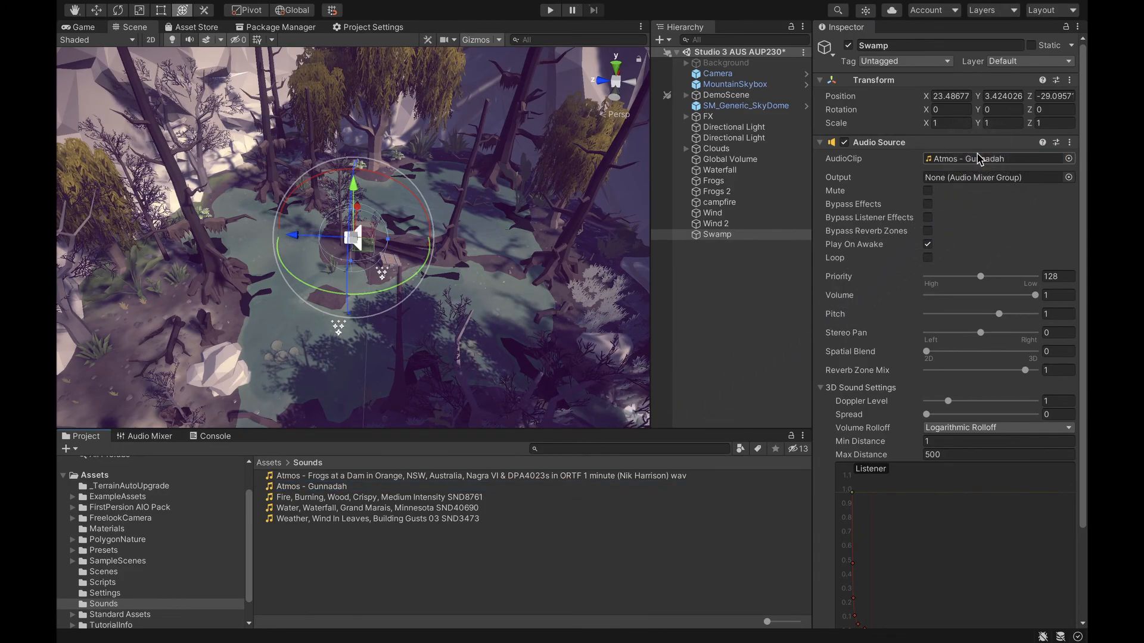
Enable looping on the Swamp audio source, with Spatial Blend at 1 and Spread at 162
left_click(928, 259)
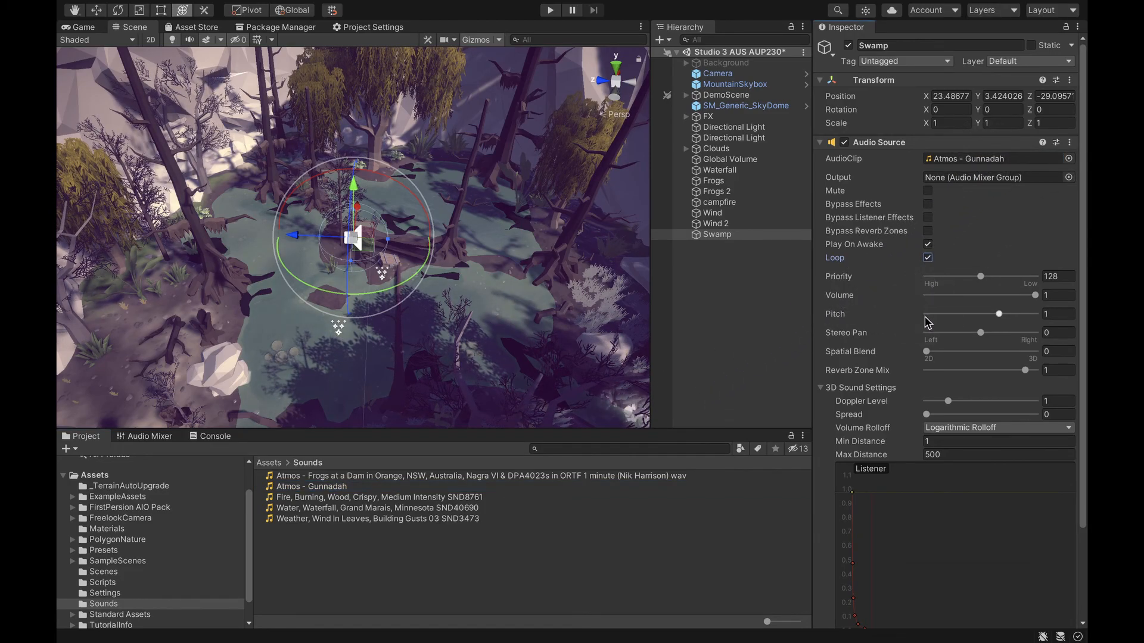
left_click_drag(928, 351, 1036, 351)
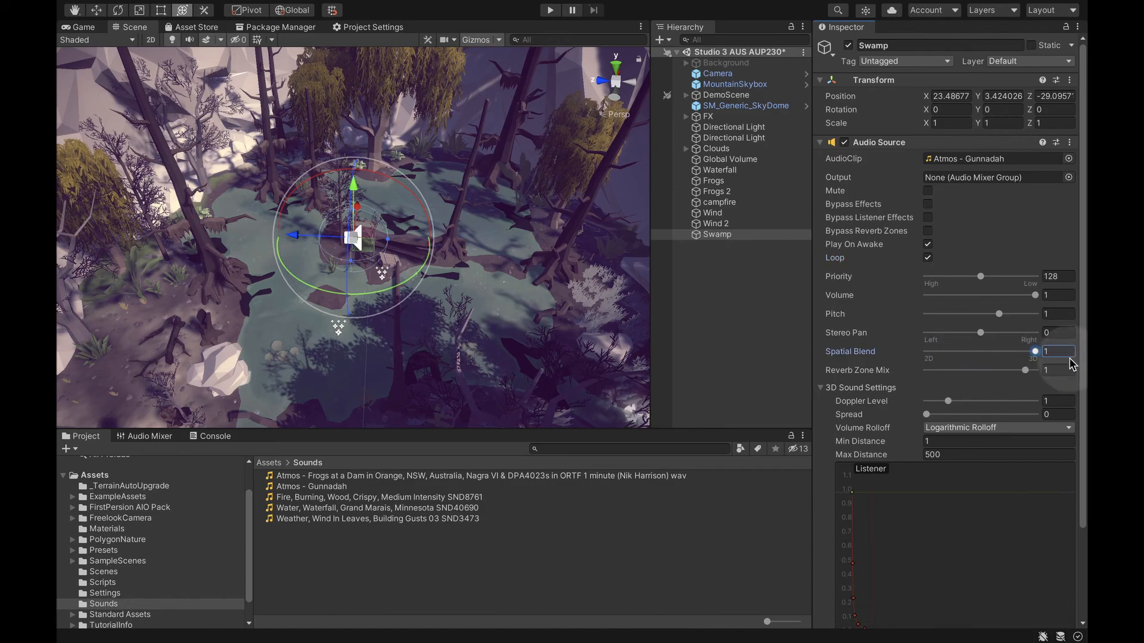
left_click_drag(927, 415, 975, 415)
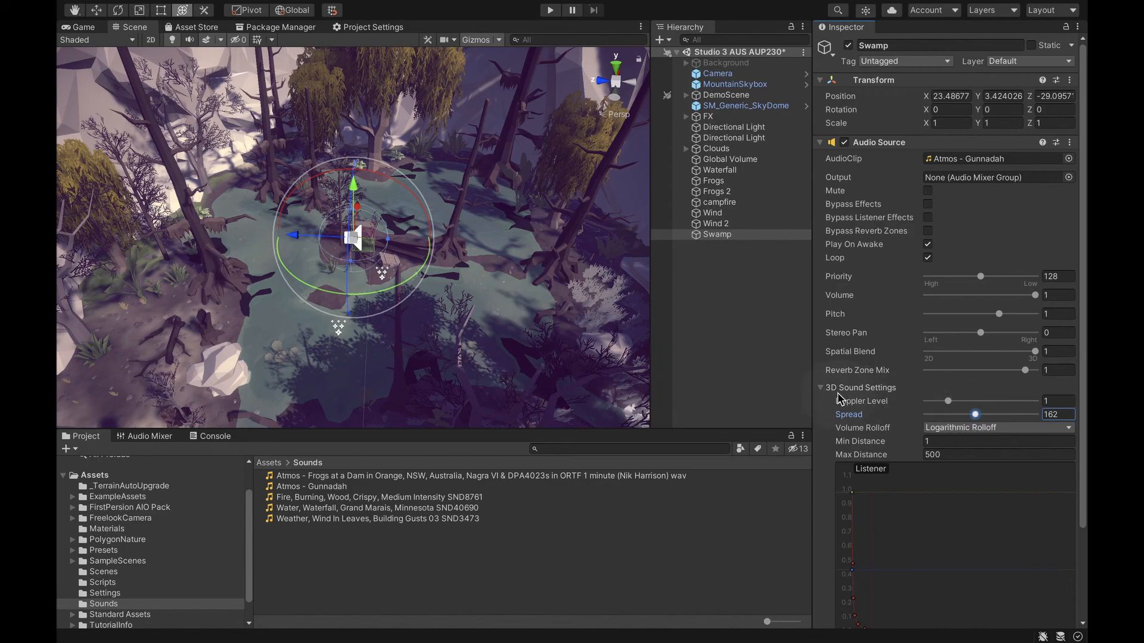
Set the Swamp source's Max Distance to 20, then extend it to 24.6 to cover the area around the pond
left_click_drag(955, 455, 895, 433)
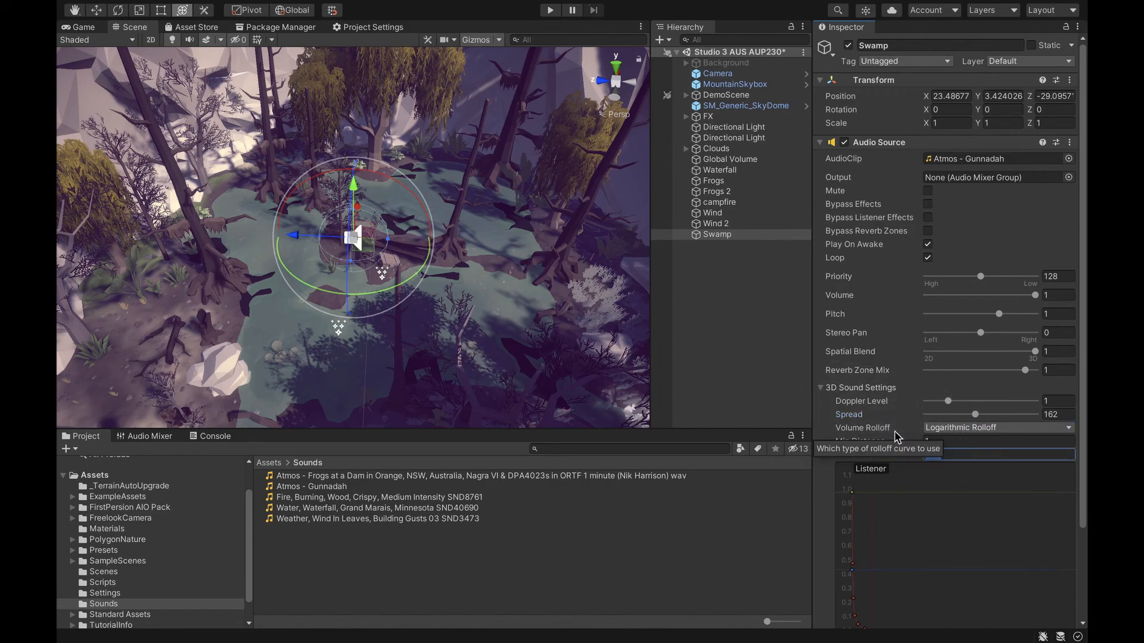
type("20")
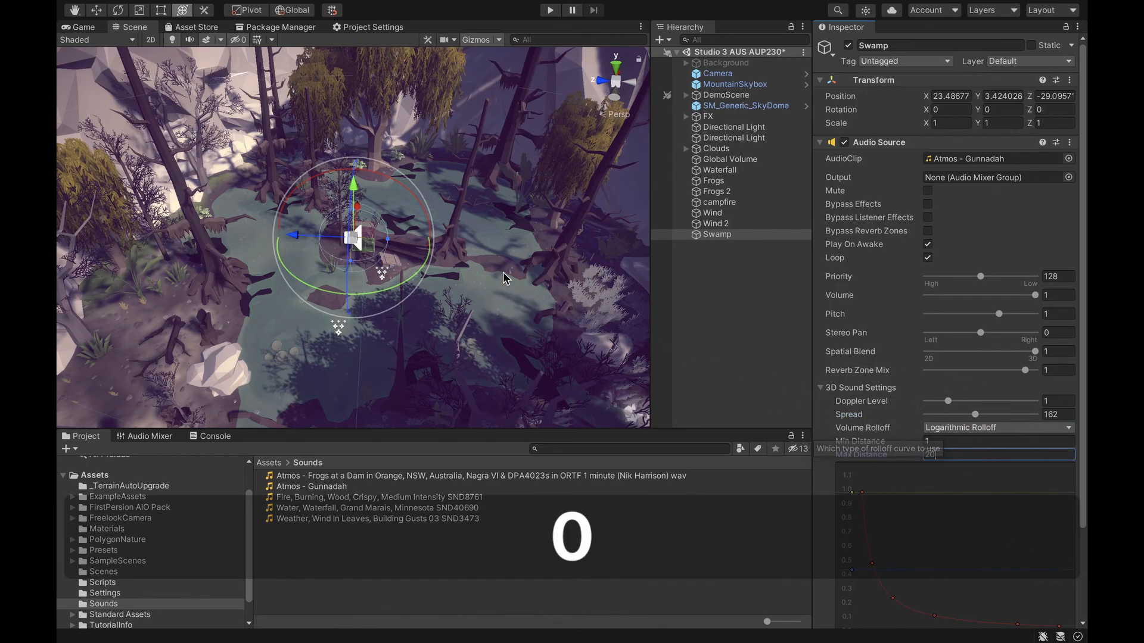
type("q")
left_click(421, 301)
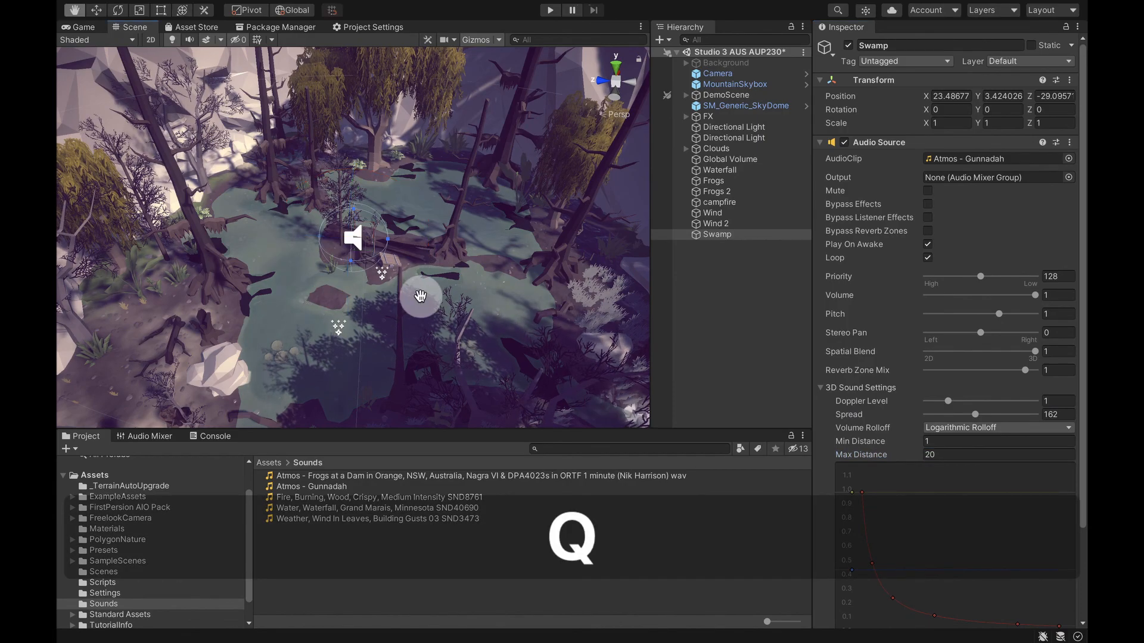
left_click_drag(467, 288, 410, 339, "alt")
scroll(410, 339, "down", 10, "shift")
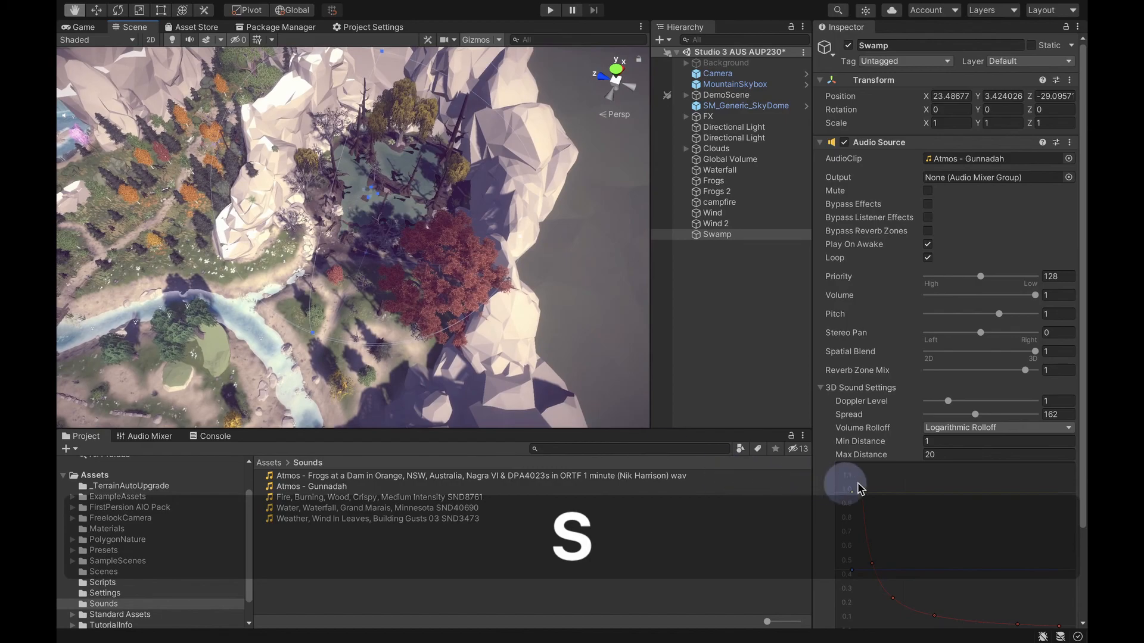
left_click_drag(858, 458, 945, 455)
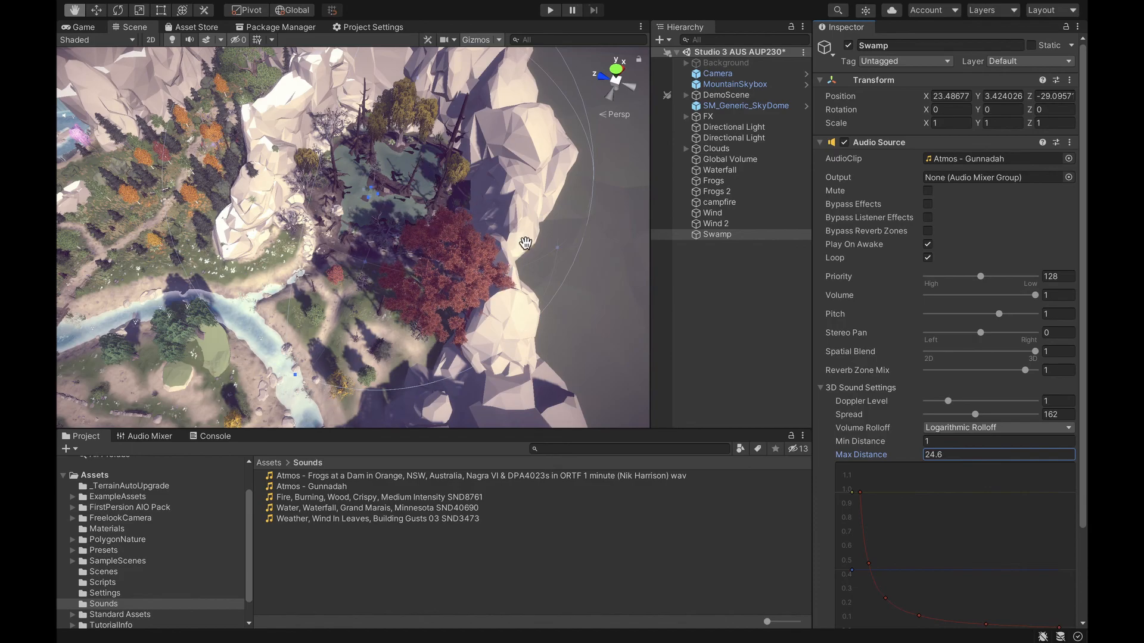
Switch the Swamp source to Linear Rolloff and bend its volume curve with an added point at about 18.6, 0.14
left_click(952, 428)
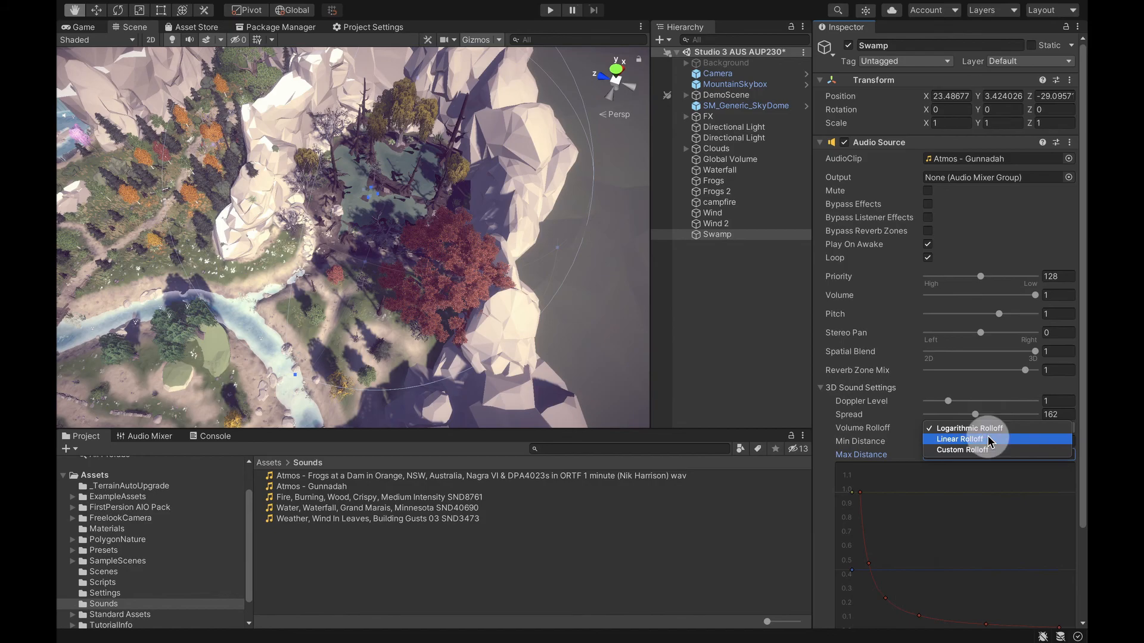
left_click(987, 437)
scroll(1020, 533, "down", 3)
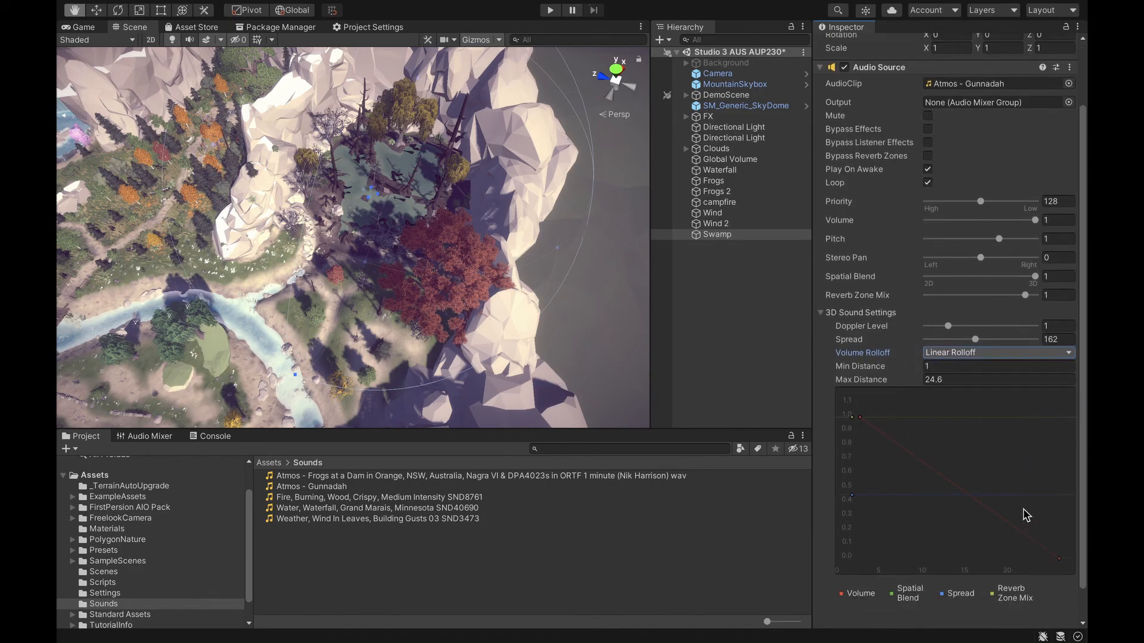
double_click(1008, 523)
left_click_drag(1008, 523, 1008, 540)
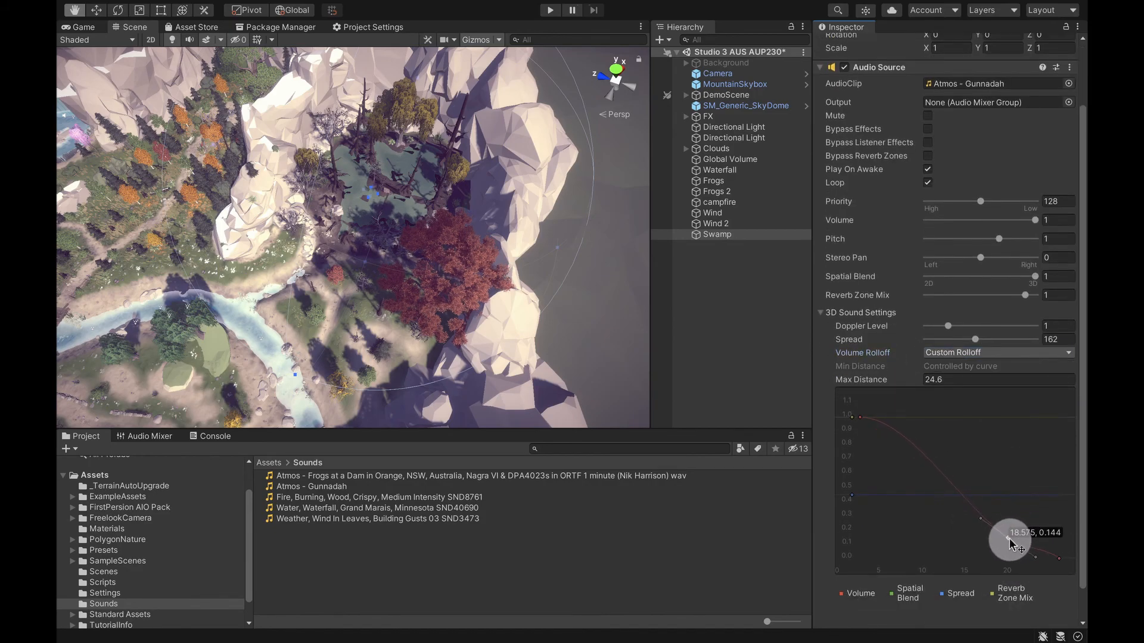
left_click(1058, 559)
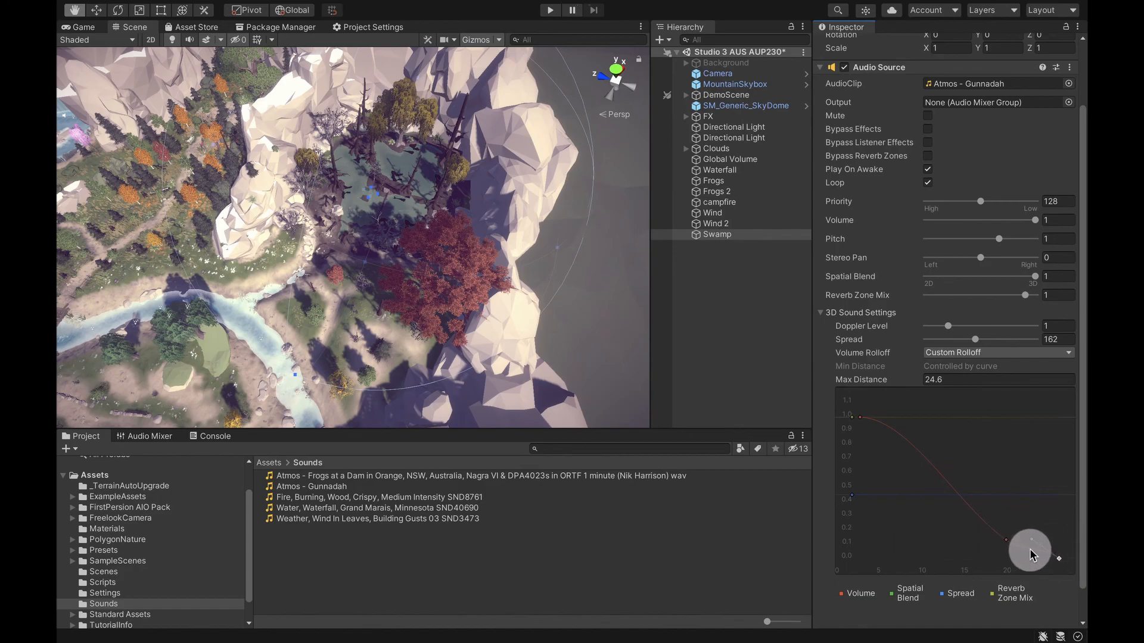
double_click(1024, 550)
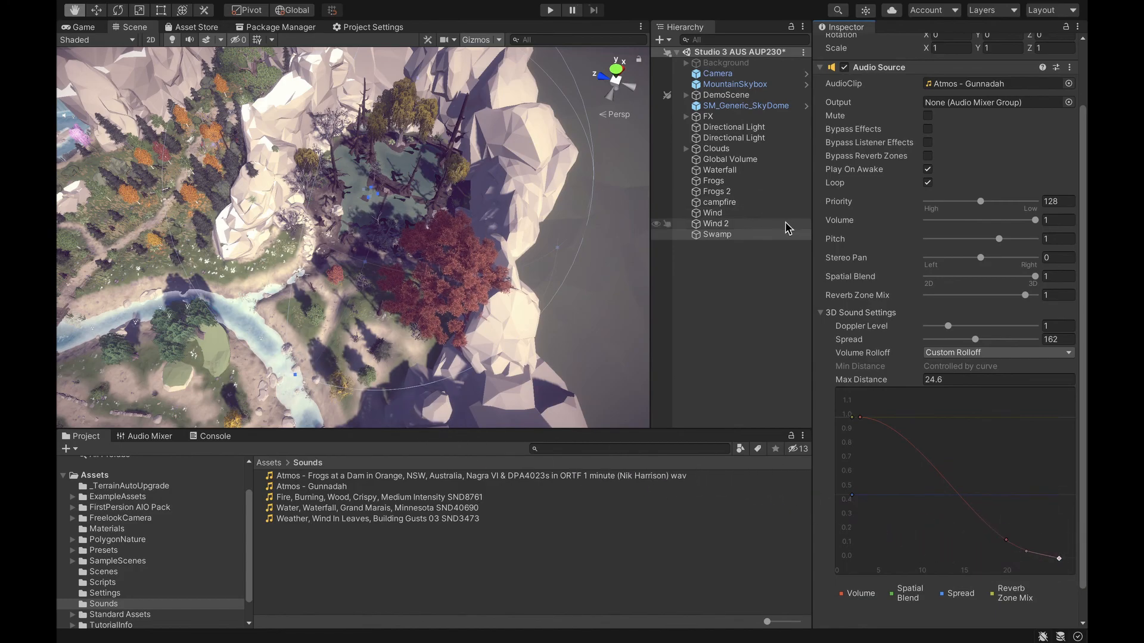
Run the scene and walk through the woods into the swamp to listen to its atmosphere sound
left_click(551, 10)
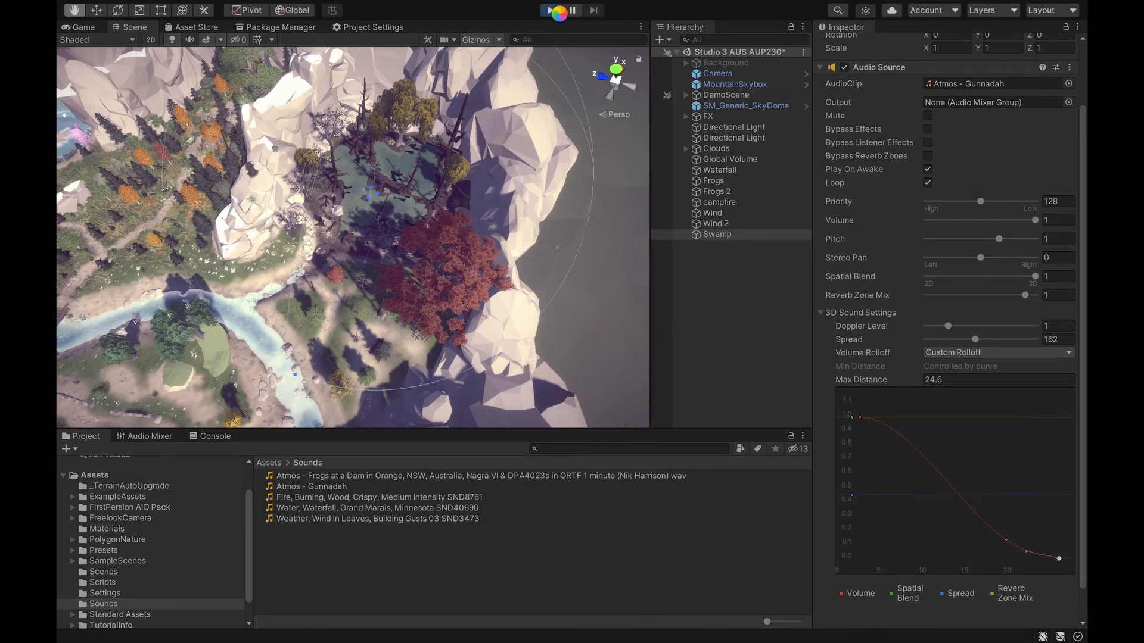
key("w")
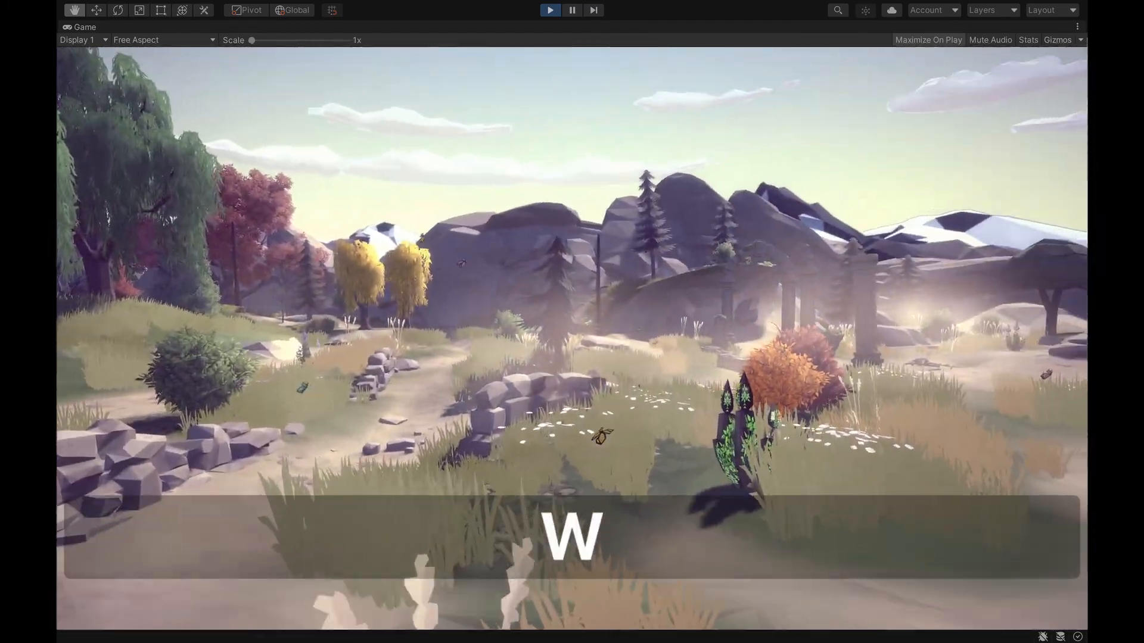
key("shift")
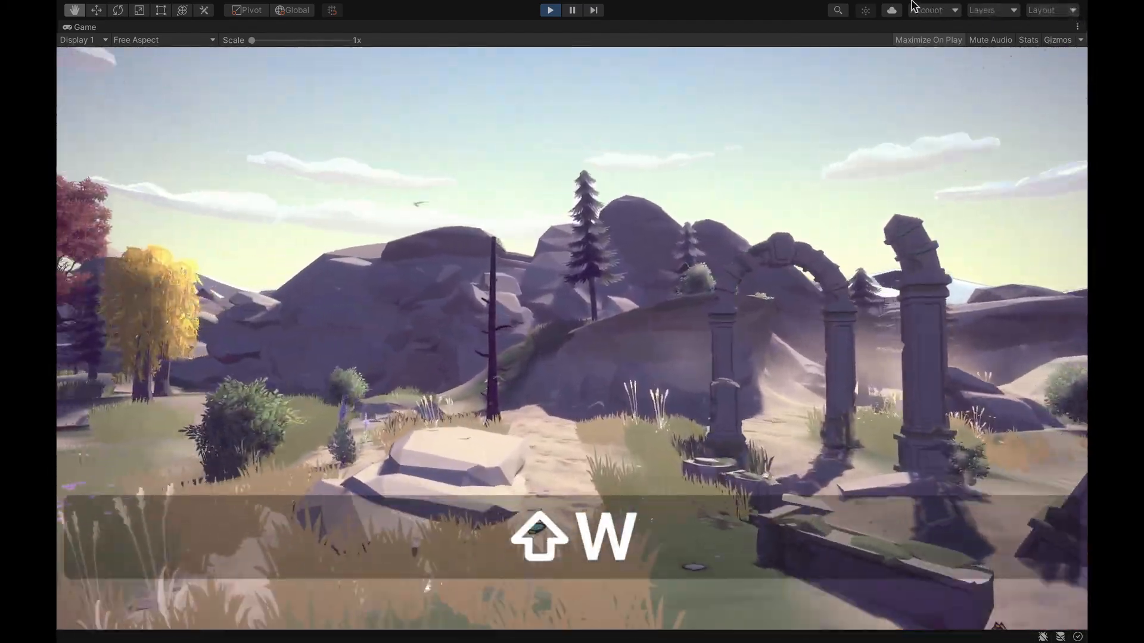
key("shift")
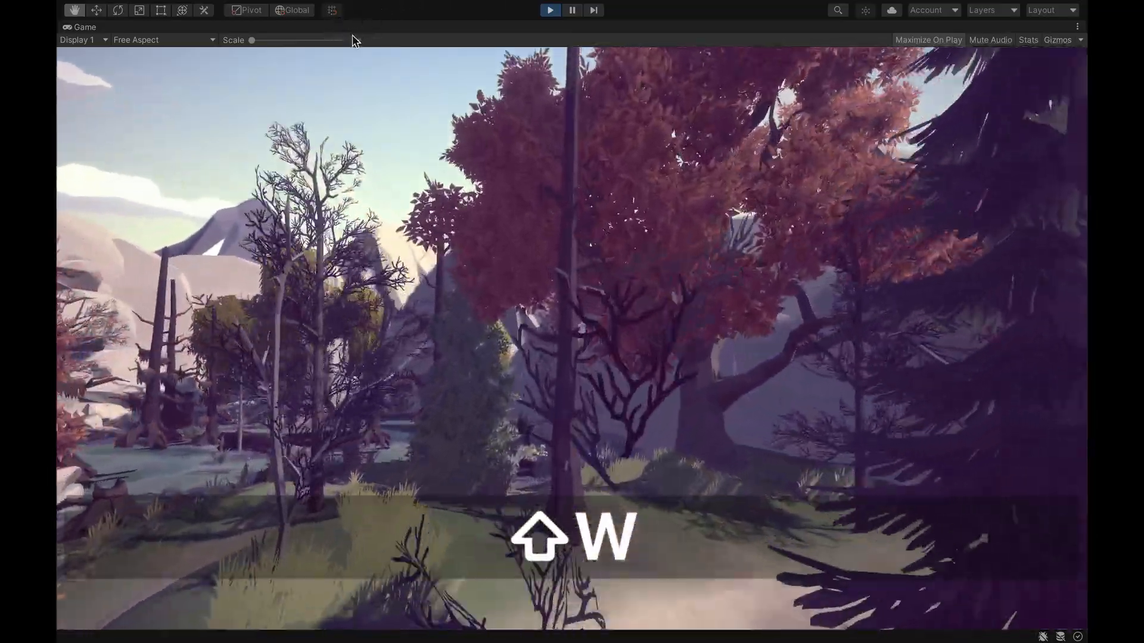
key("w")
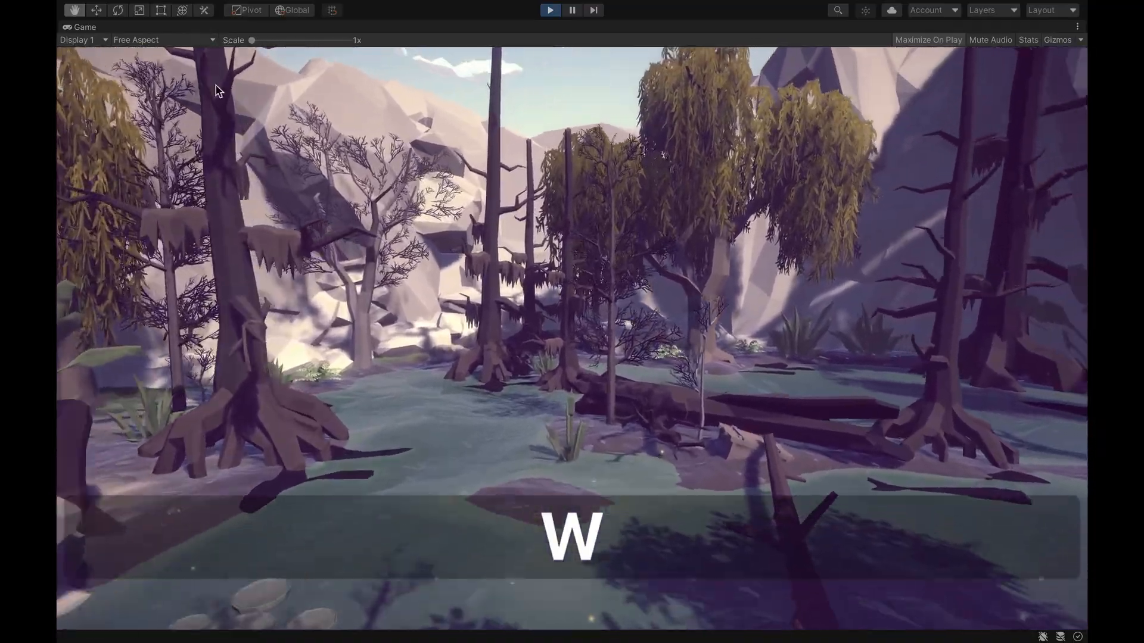
key("a")
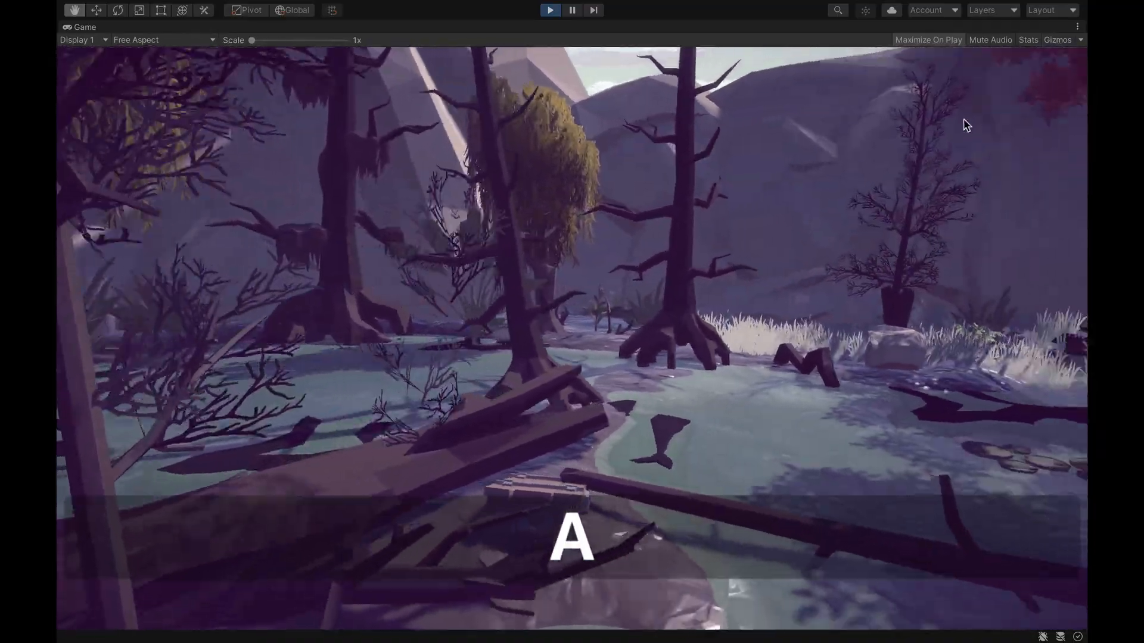
Travel from the swamp across the river and above the valley to hear how the ambient sounds blend, and stop the playback
key("w")
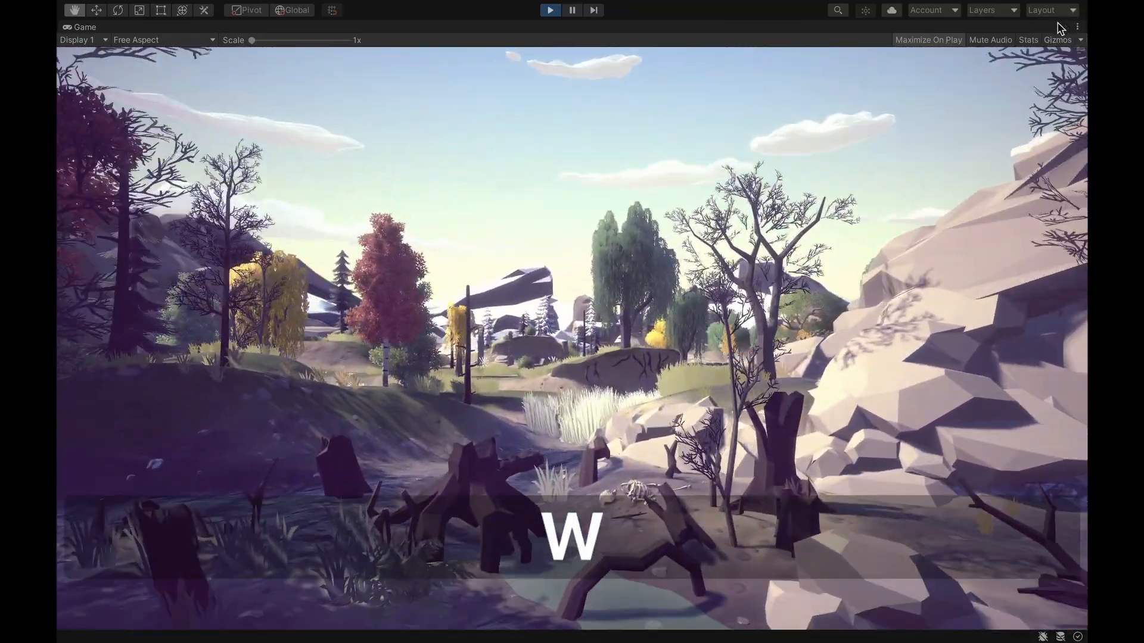
key("shift")
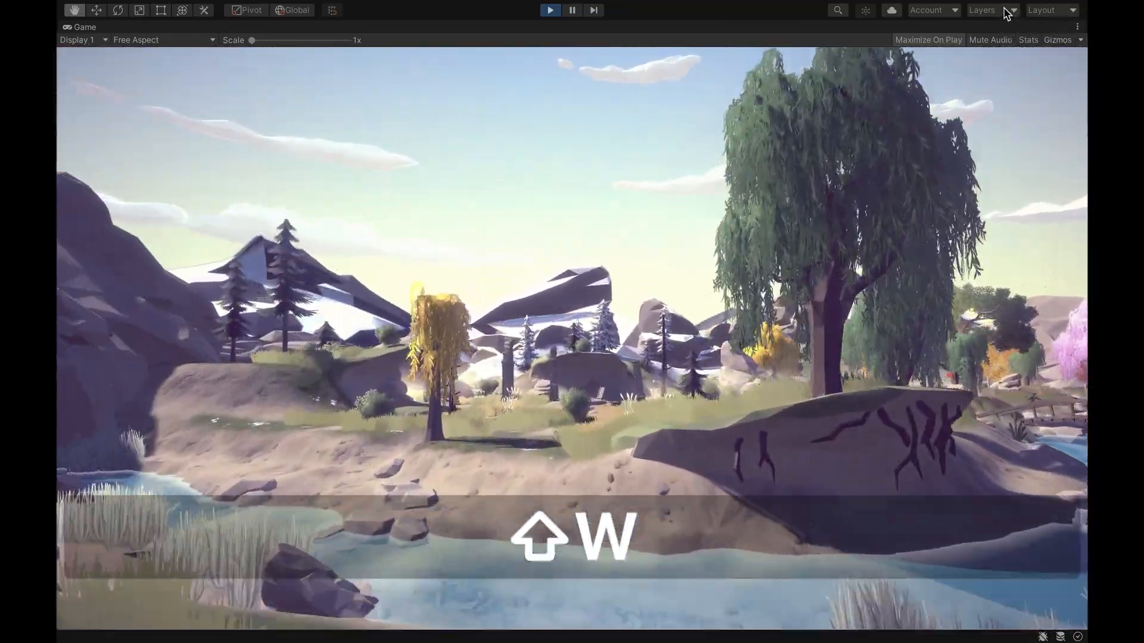
key("a")
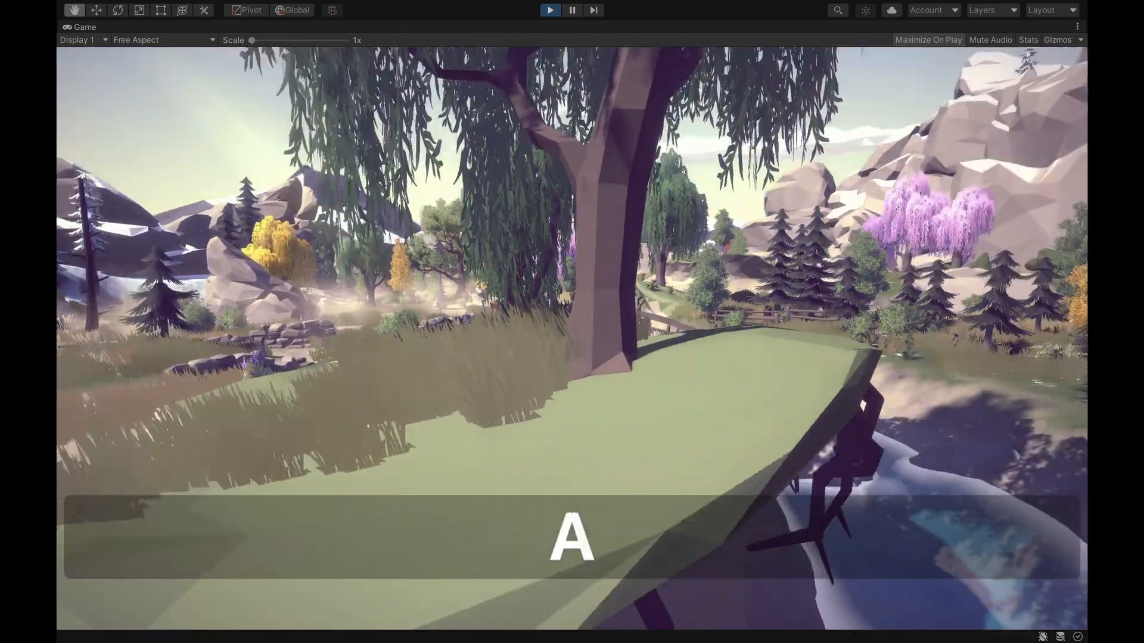
key("q")
key("e")
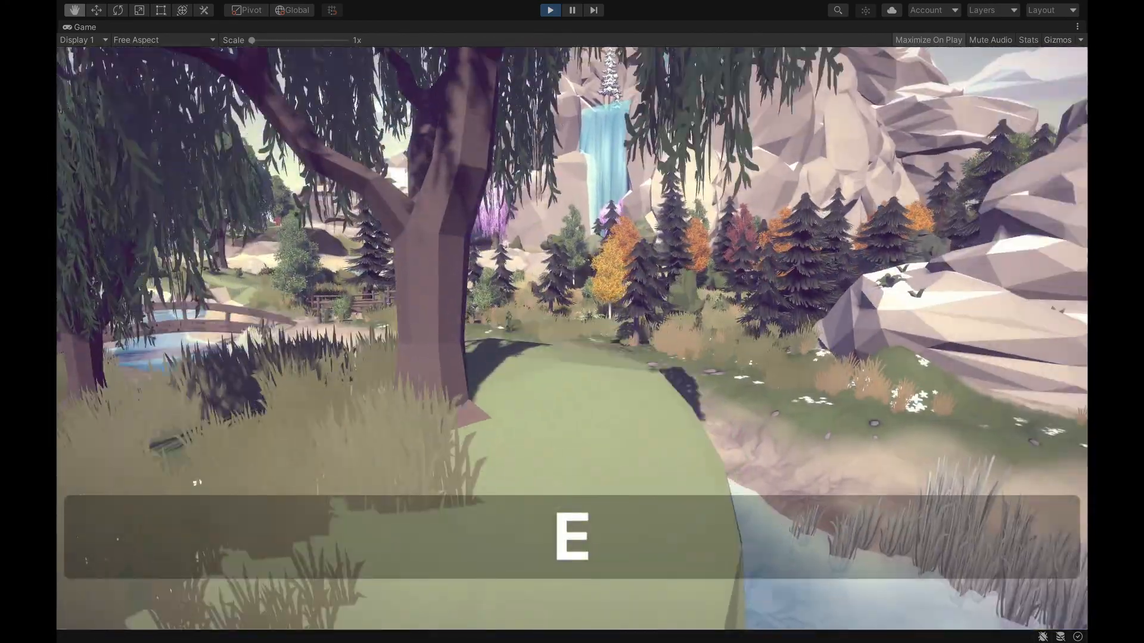
key("a")
key("s")
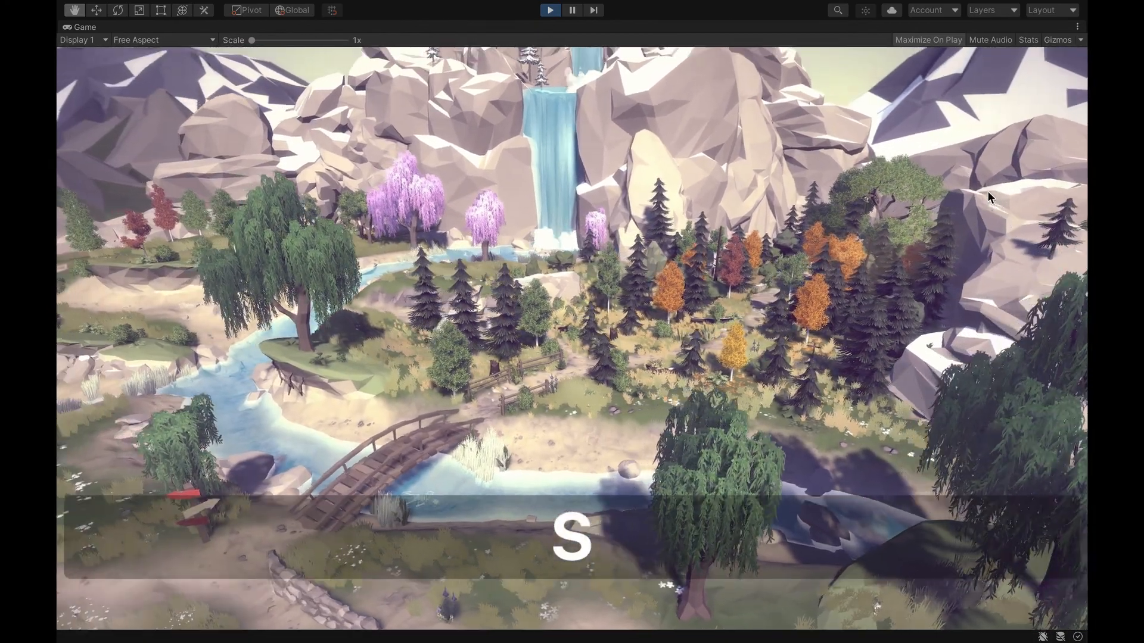
key("w")
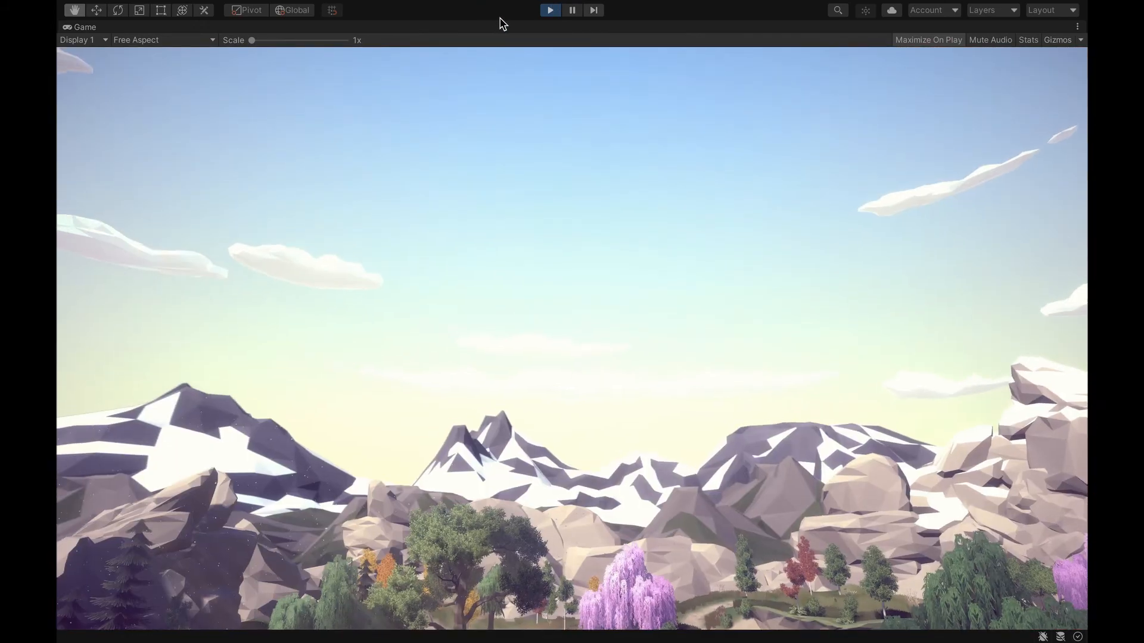
left_click(550, 10)
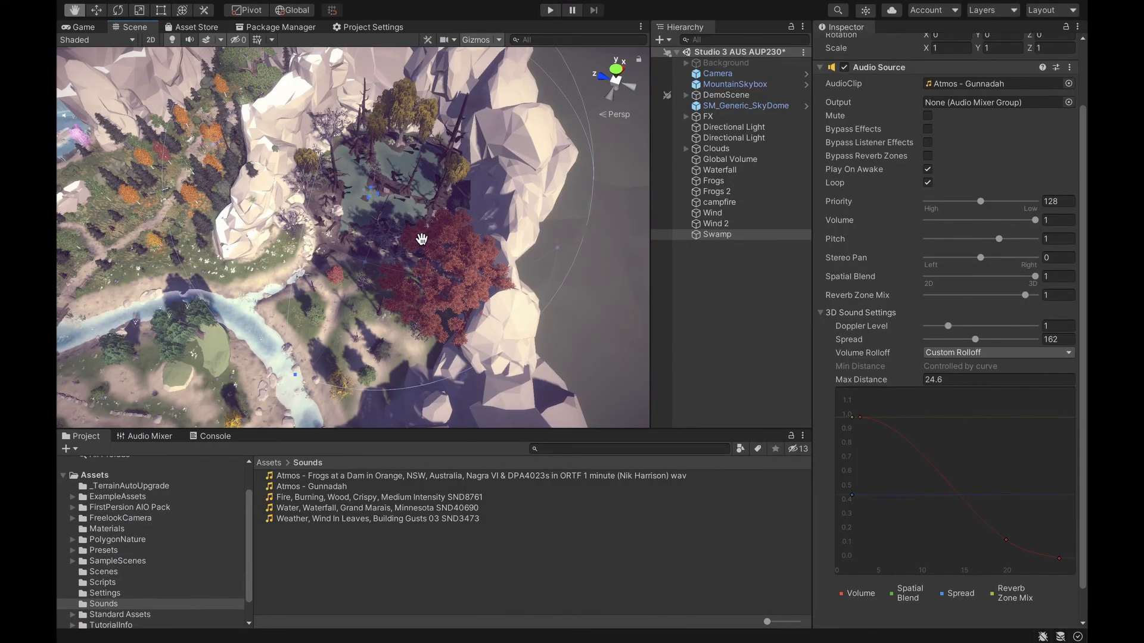
left_click_drag(422, 238, 299, 240, "alt")
key("w")
right_click_drag(298, 241, 361, 99)
key("shift+w")
key("a")
key("s")
key("shift+s")
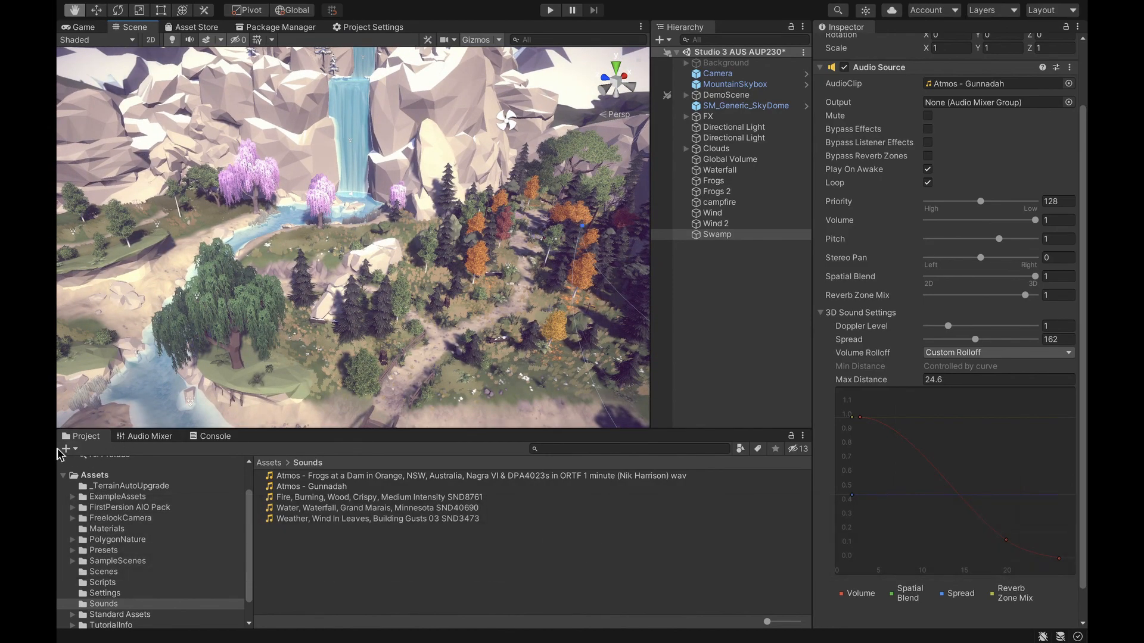
Show the project's audio mixers and delete the existing AudioMixer
left_click(144, 439)
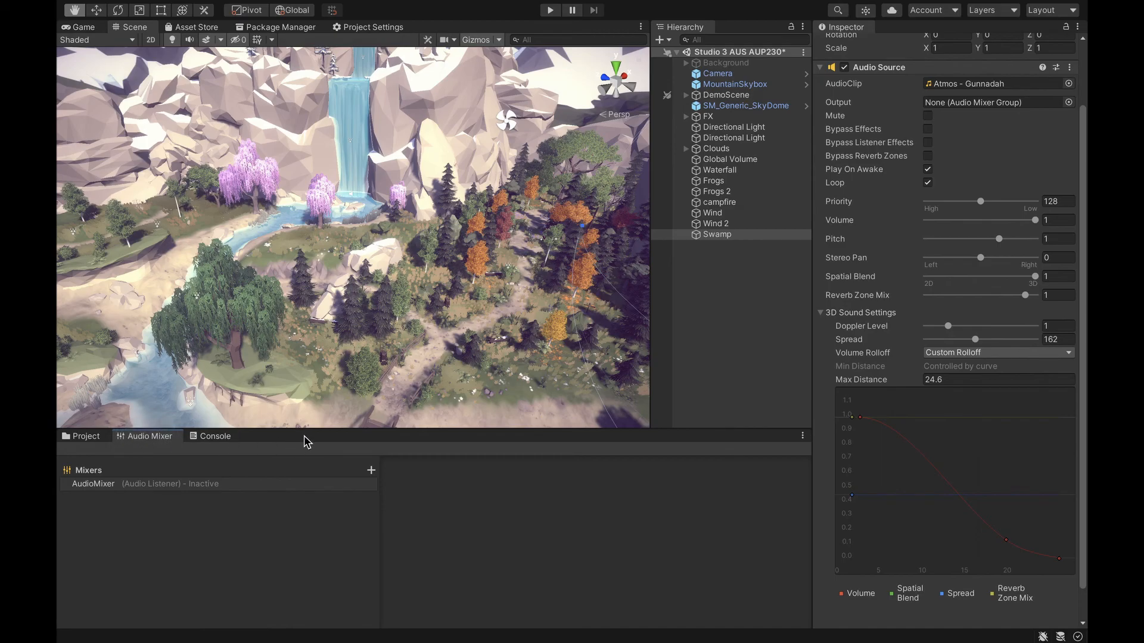
left_click(802, 436)
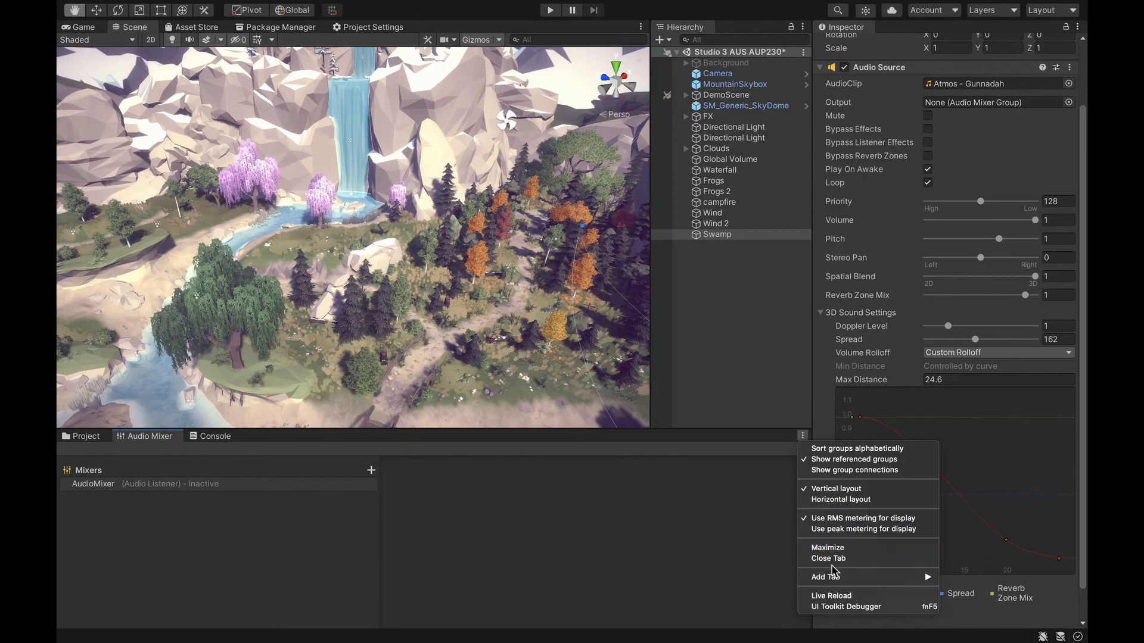
mouse_move(832, 579)
left_click(319, 442)
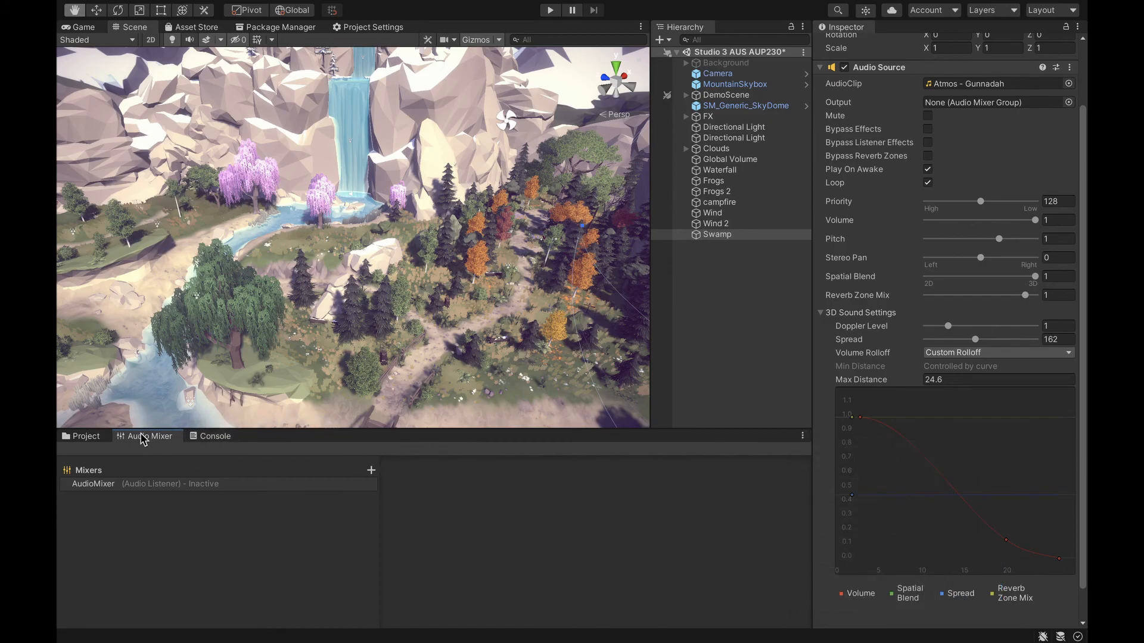
left_click(93, 484)
right_click(94, 485)
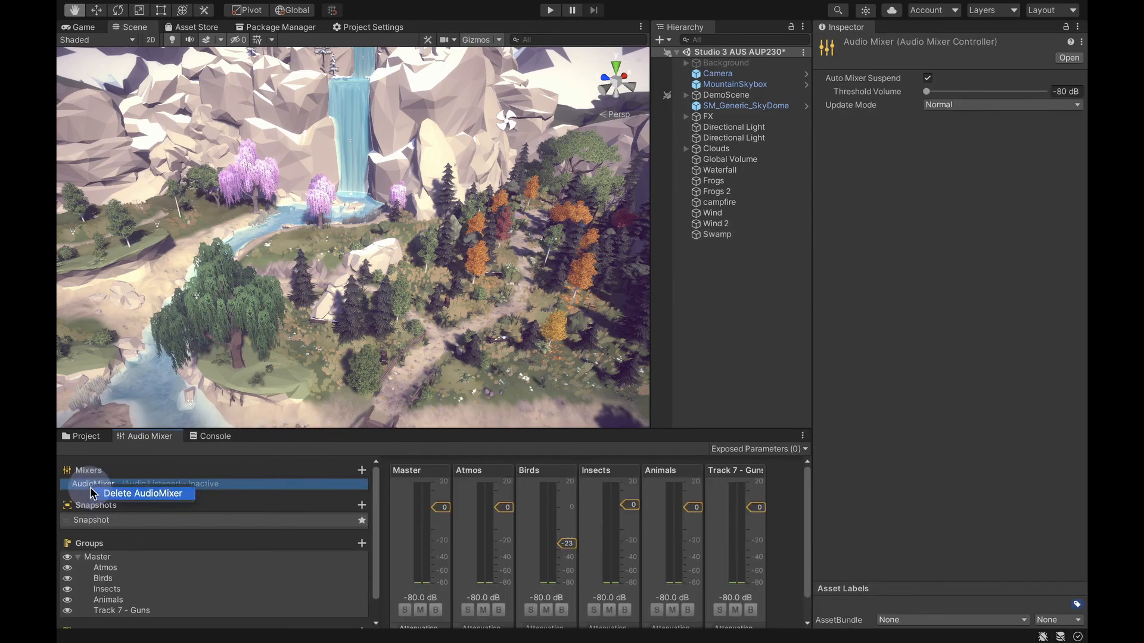
left_click(131, 496)
left_click(673, 220)
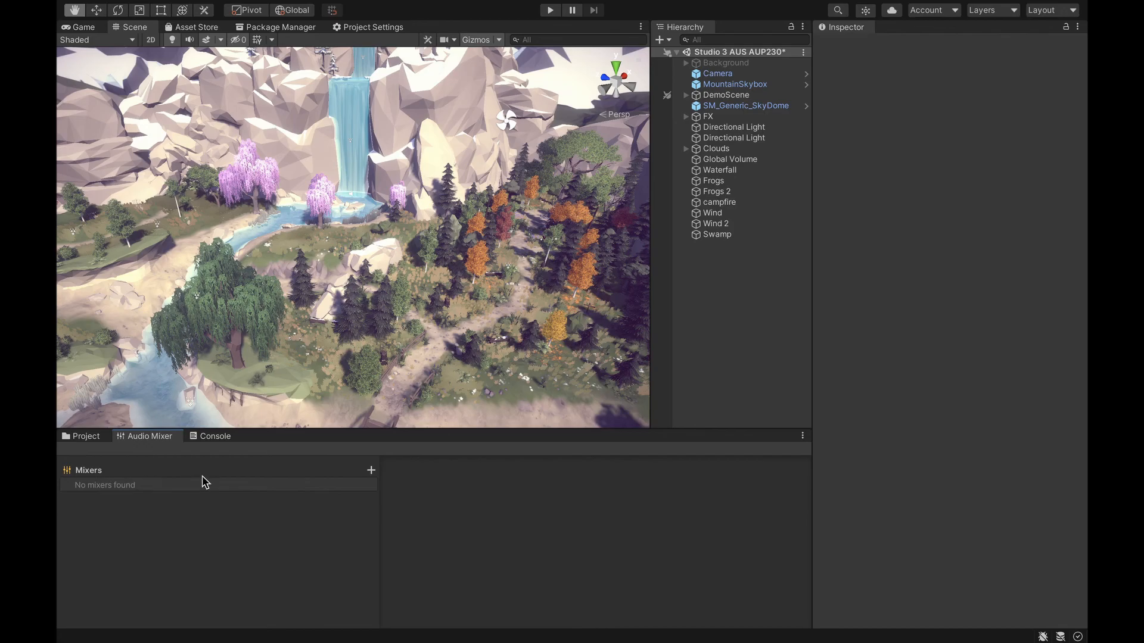
Create a new audio mixer and name it TheMainMixer
left_click(370, 470)
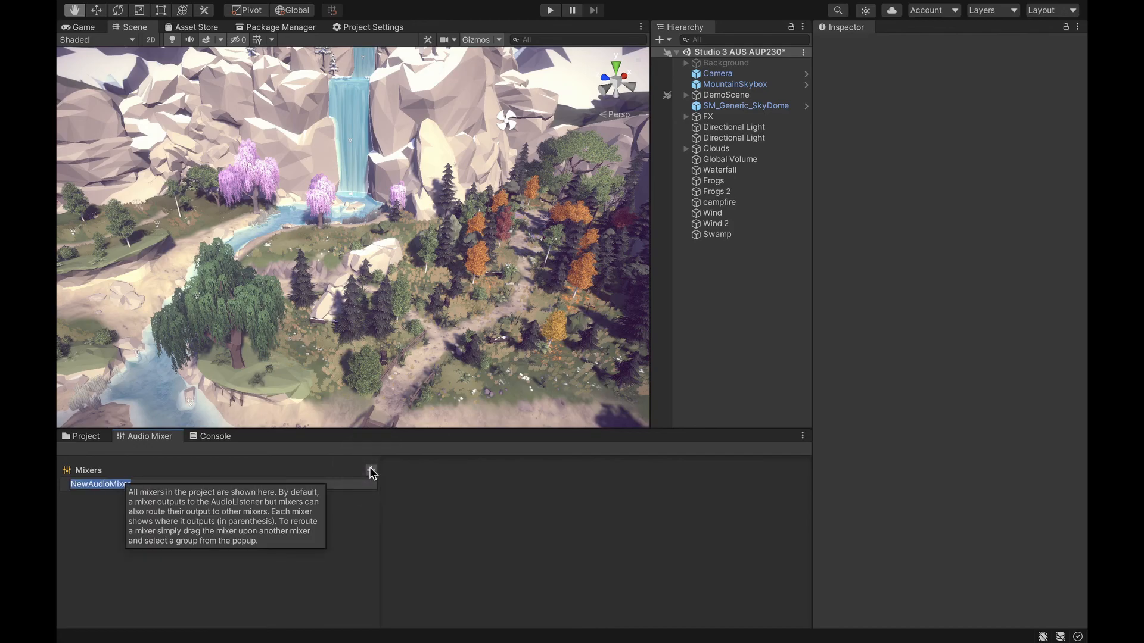
type("M")
key("BackSpace")
type("The")
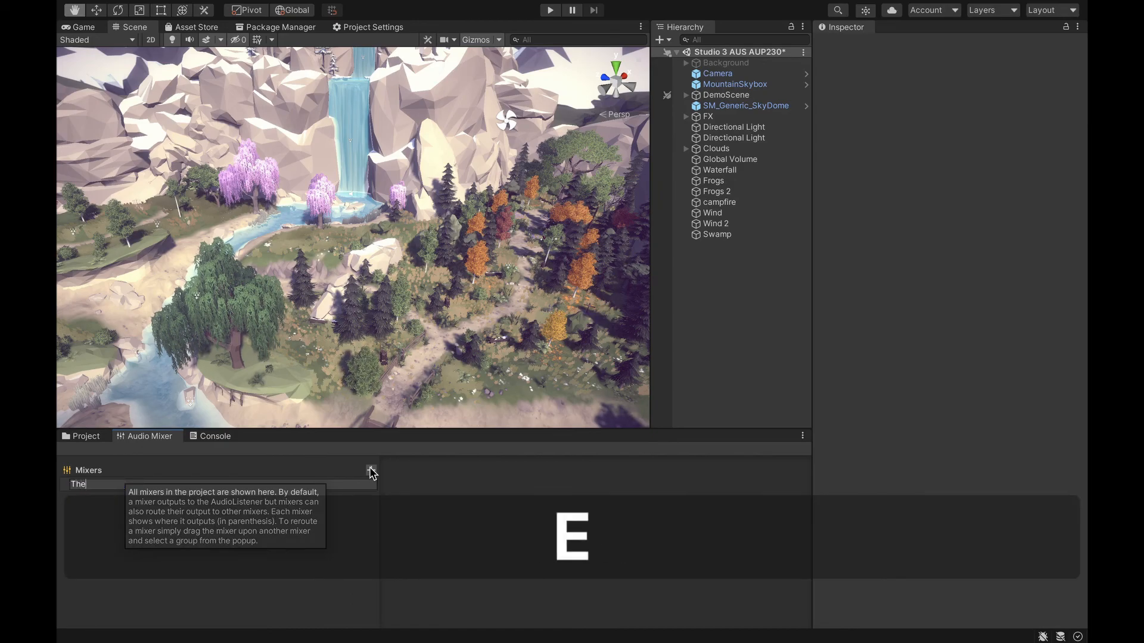
type("MainMixer")
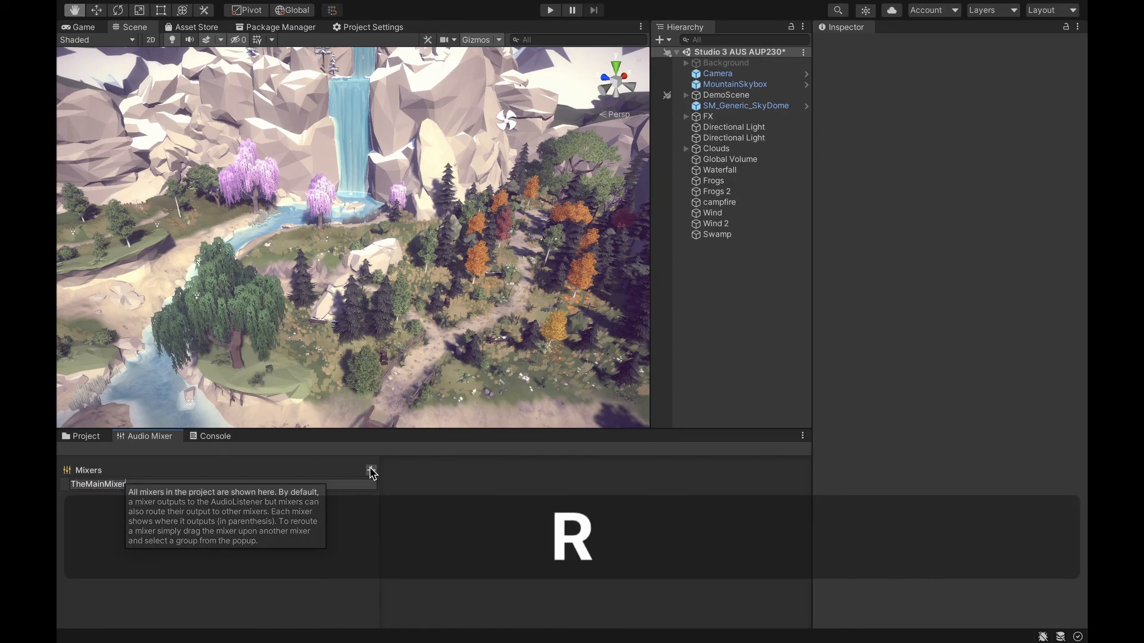
Confirm the new mixer's name and enlarge the mixer area so the full Master channel strip fits
key("Return")
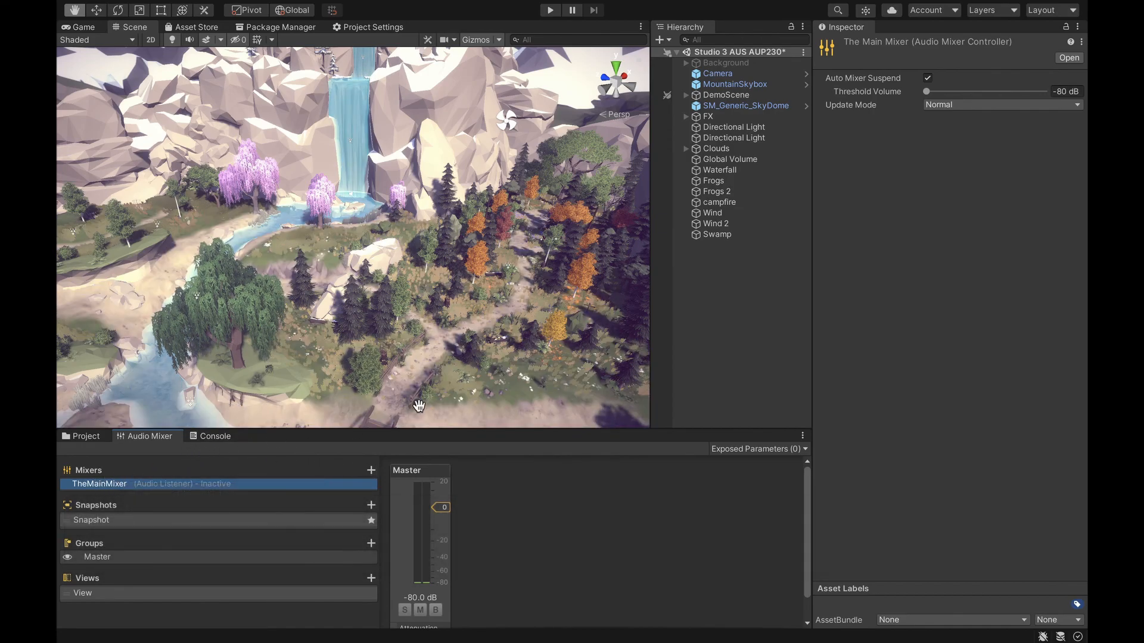
left_click_drag(463, 428, 452, 373)
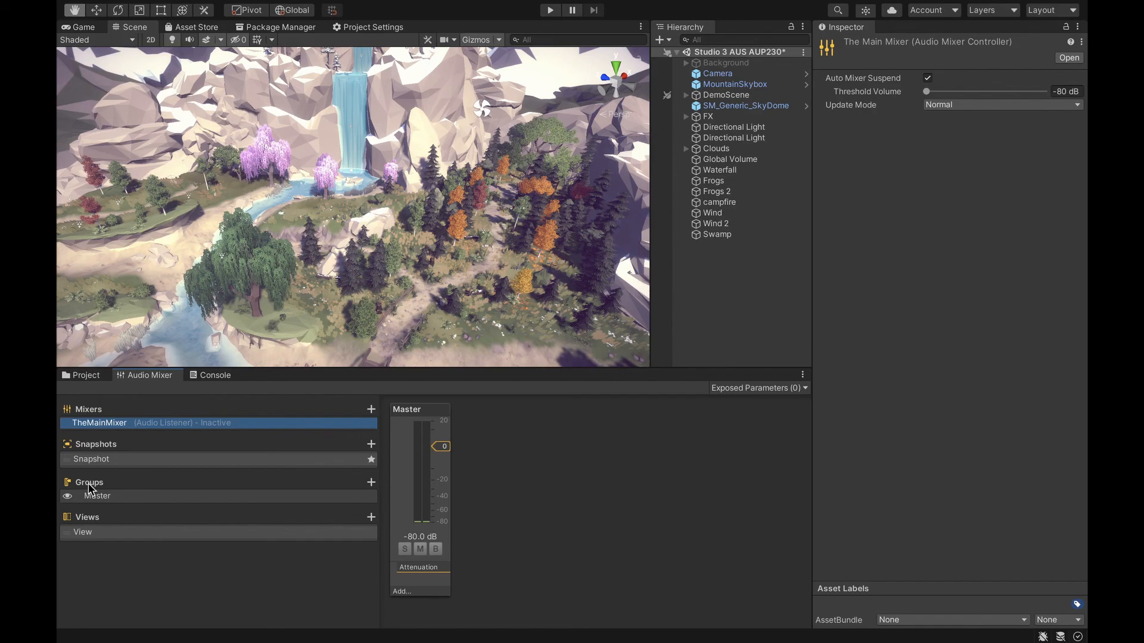
Add a child group named Waterfall under the Master group of TheMainMixer
mouse_move(88, 488)
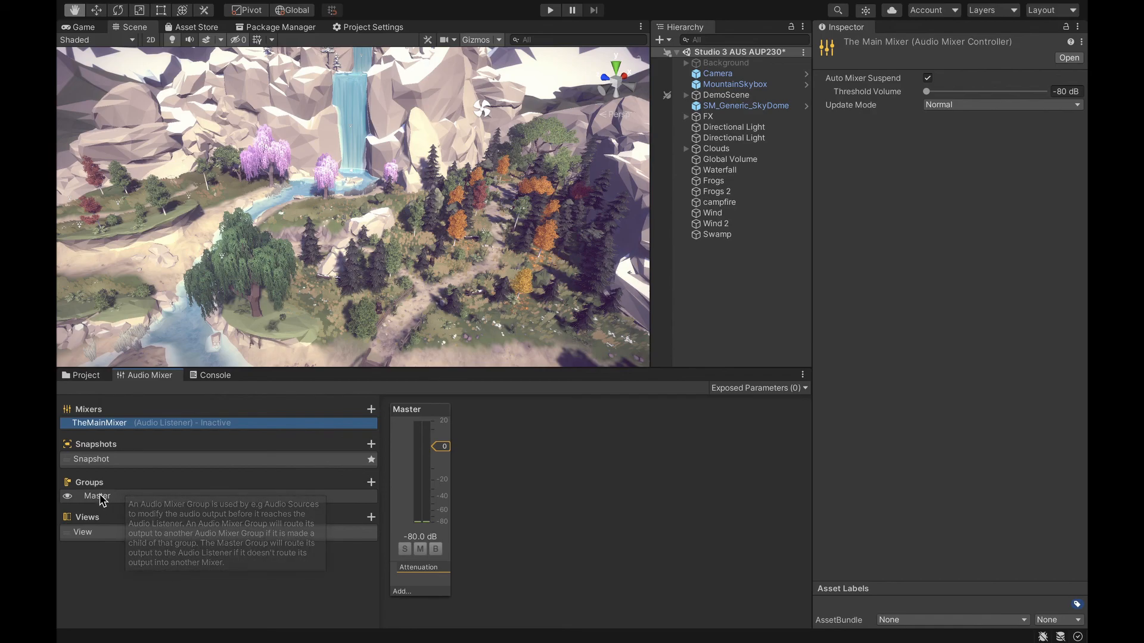
left_click(101, 498)
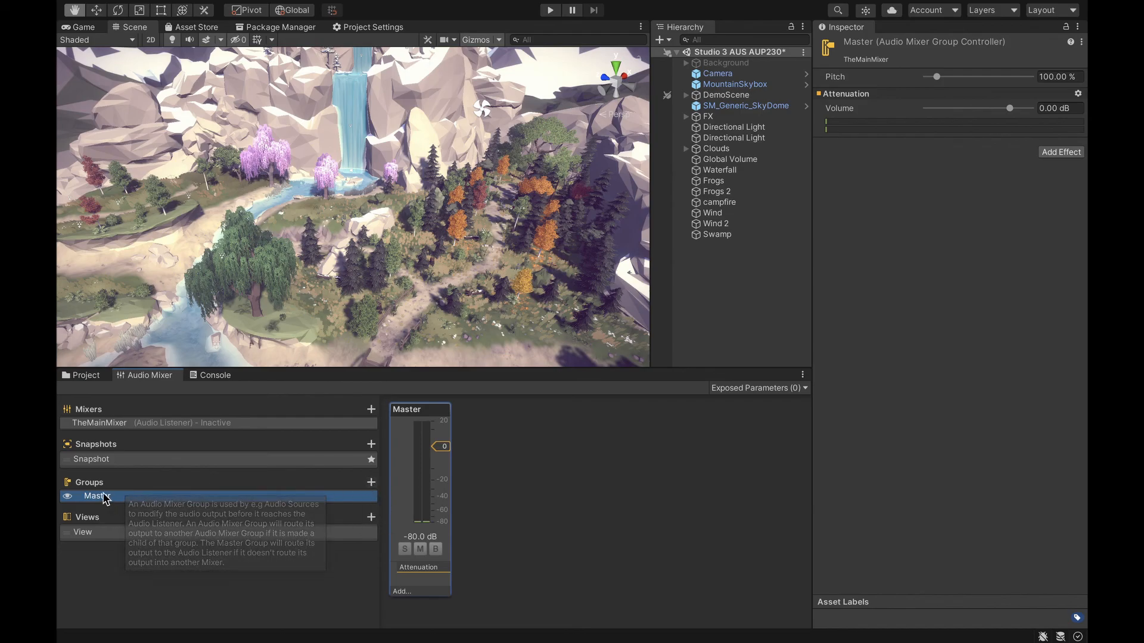
left_click(371, 483)
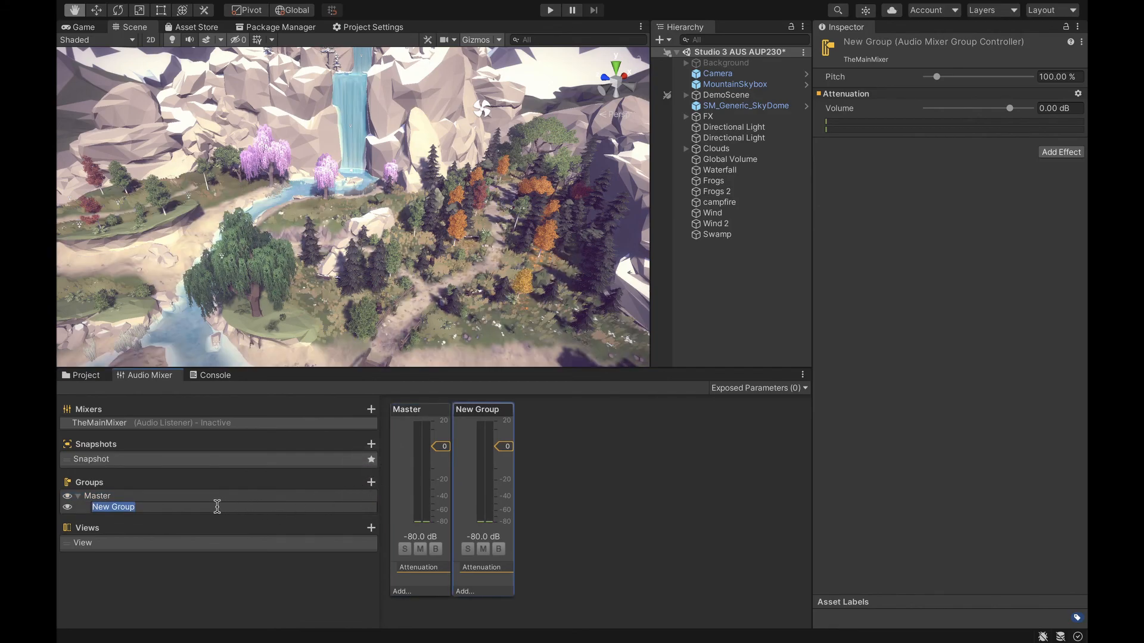
type("Wa")
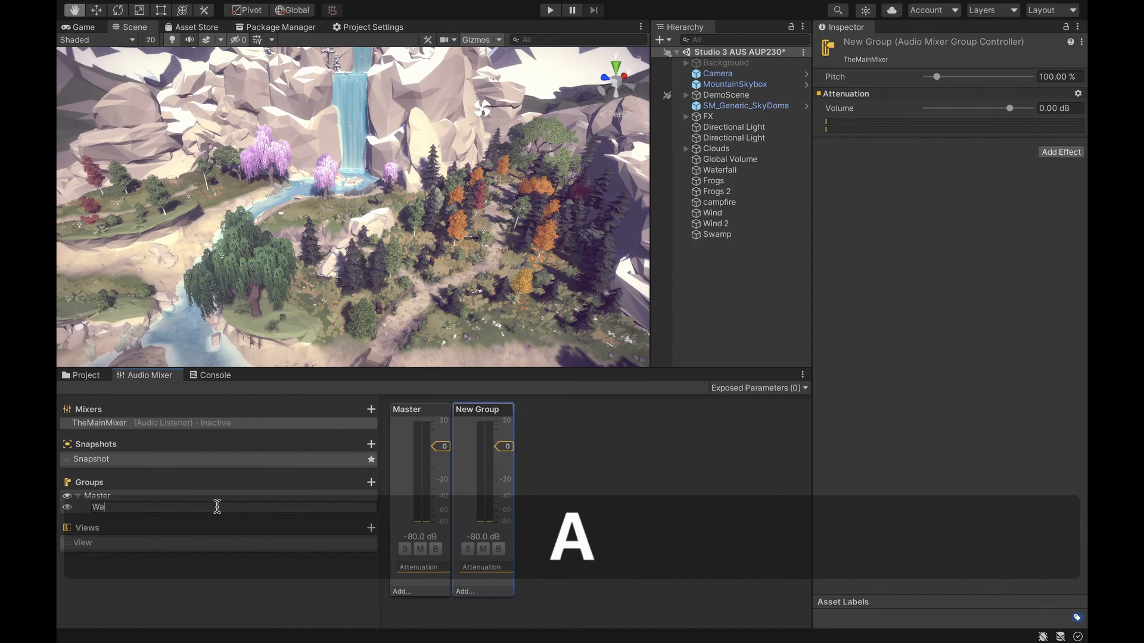
type("terfall")
key("Return")
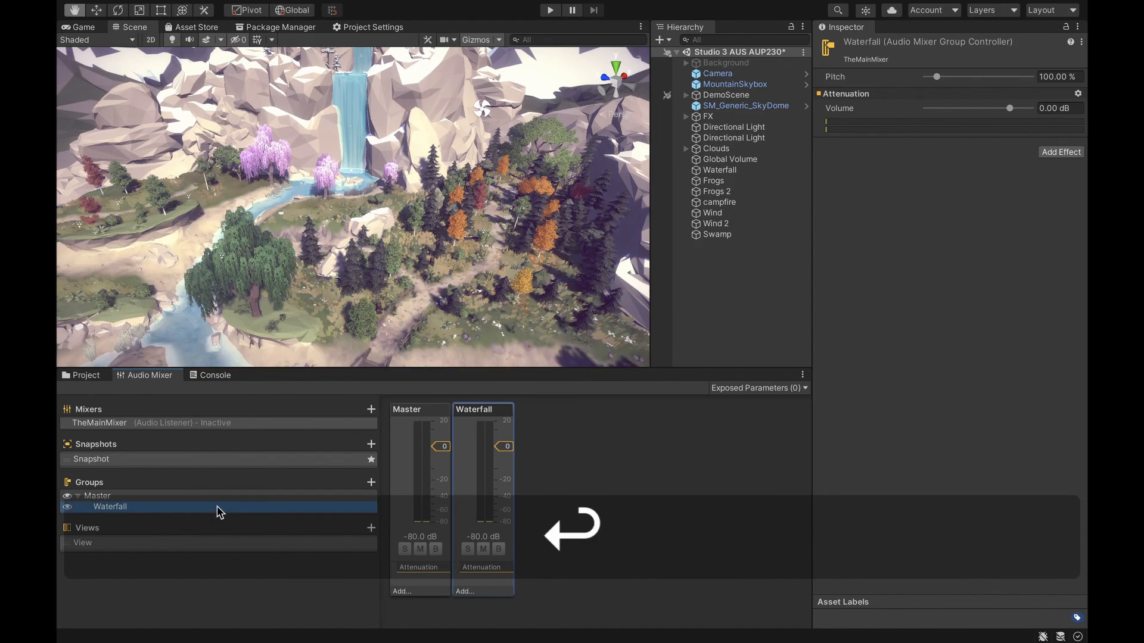
Add a mixer group named Frogs under Master, at the same level as Waterfall
left_click(371, 483)
type("F")
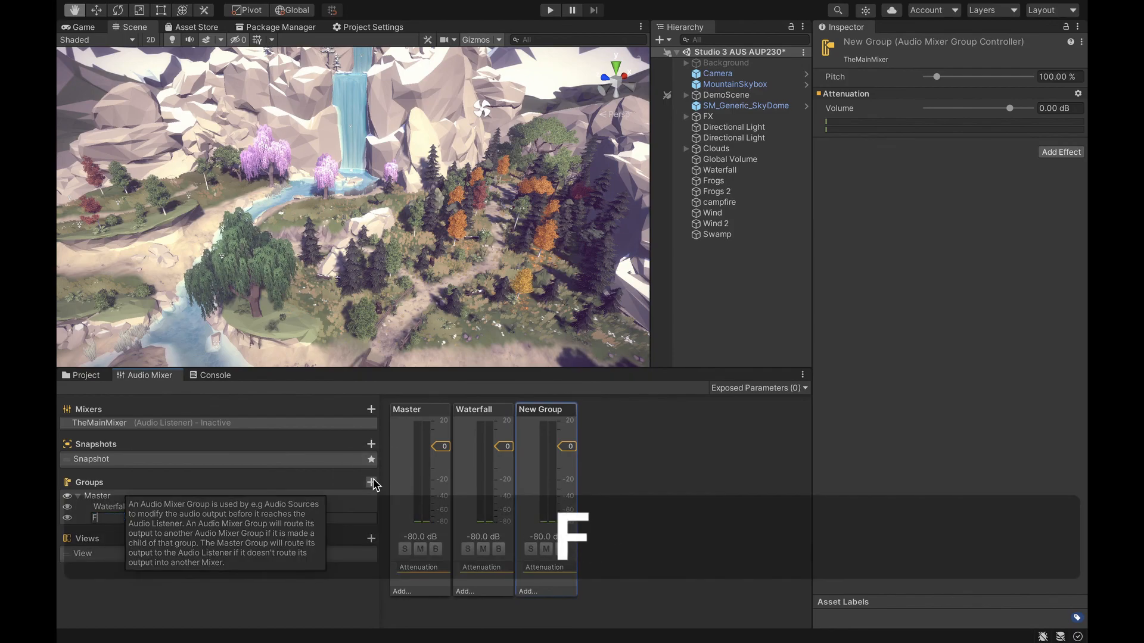
type("rogs")
key("Return")
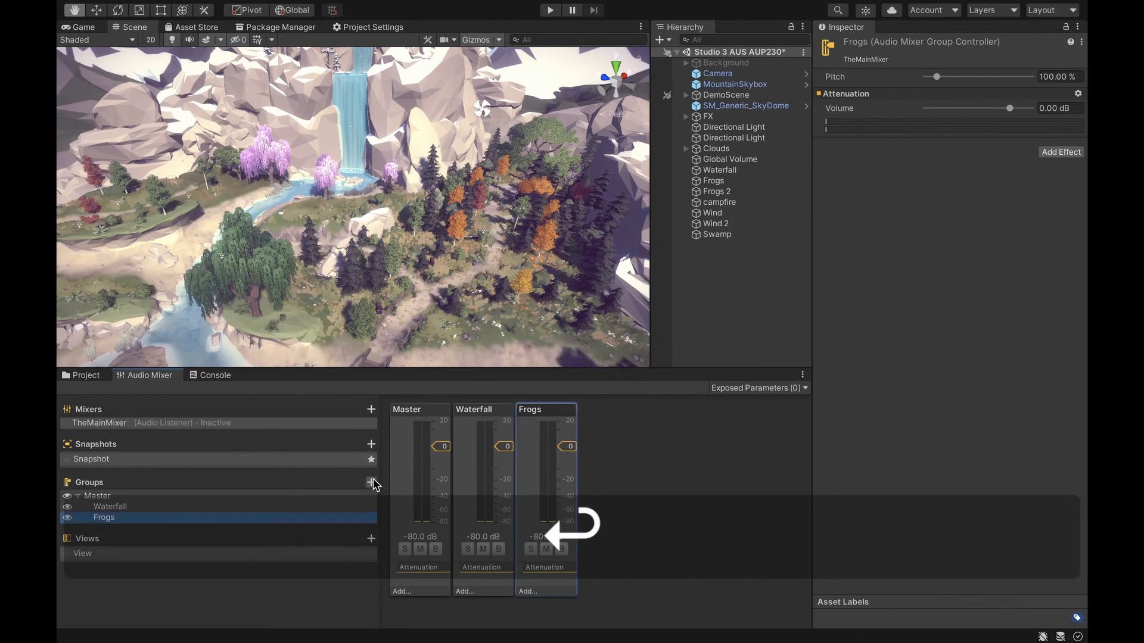
Add a mixer group named Wind directly under Master
left_click(285, 495)
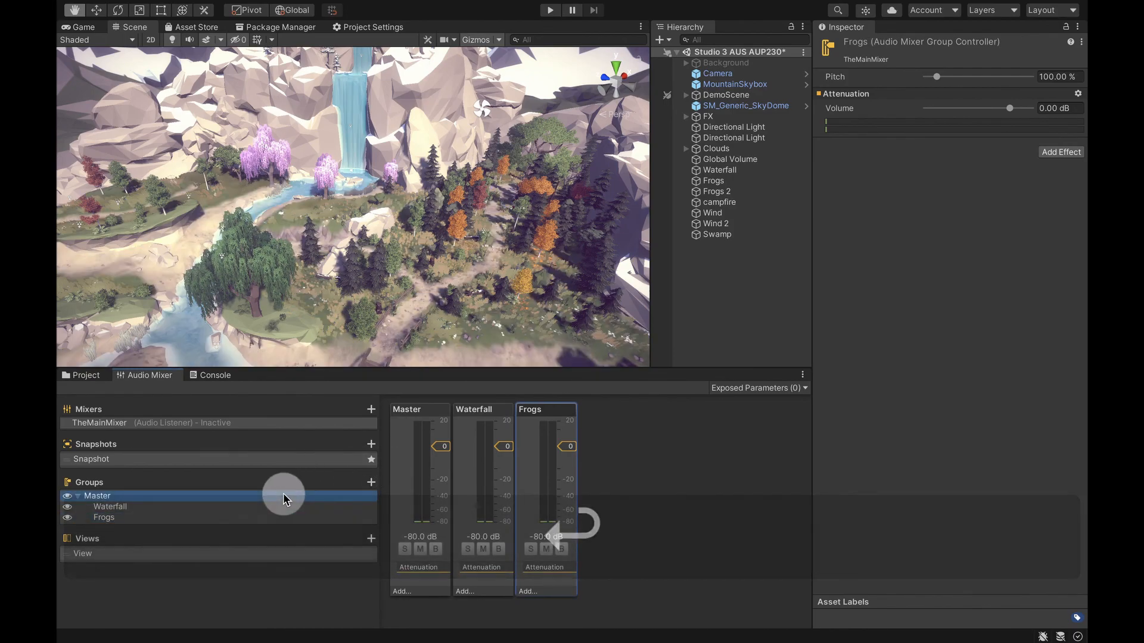
left_click(372, 483)
type("W")
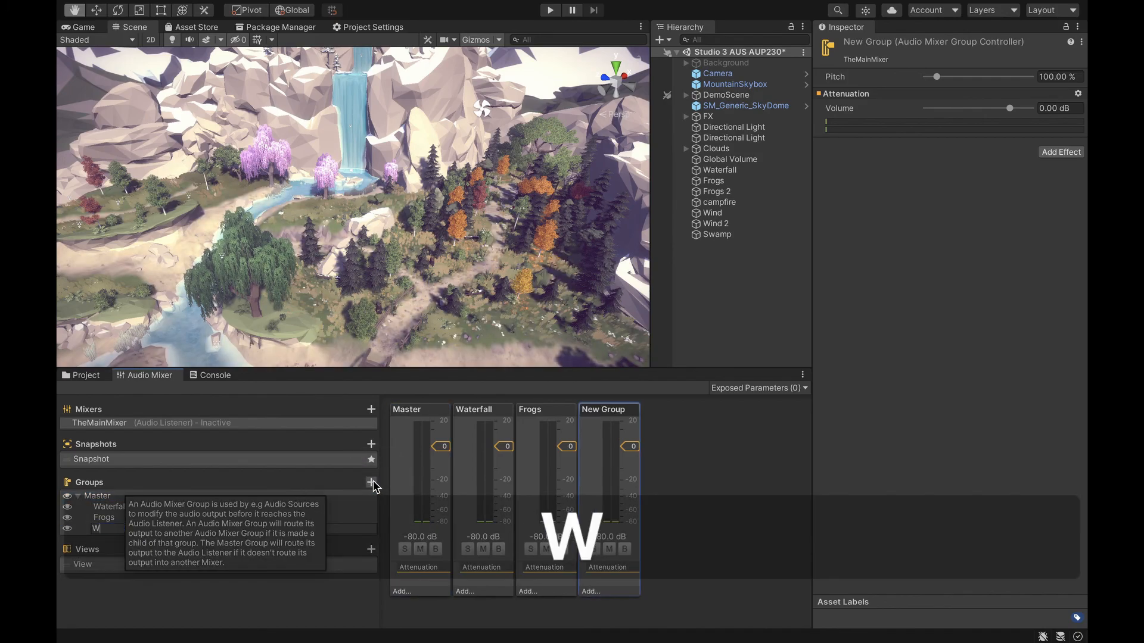
type("ind")
key("Return")
Add a mixer group named Swamp Atmos directly under Master
left_click(229, 495)
left_click(371, 482)
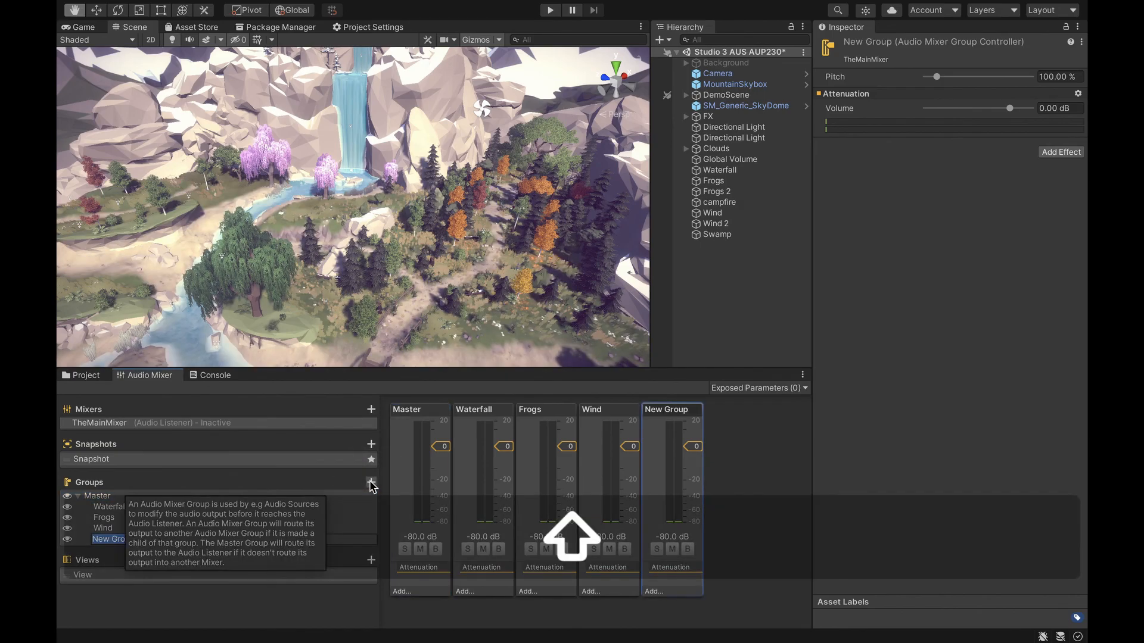
type("Swamp ")
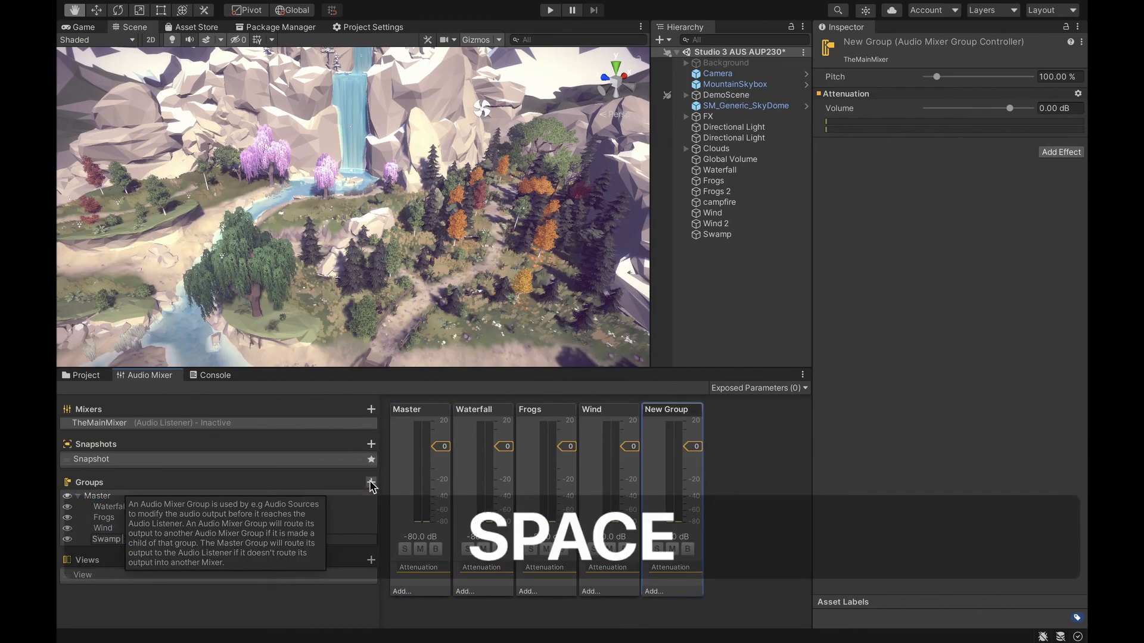
type("Atmos")
key("Return")
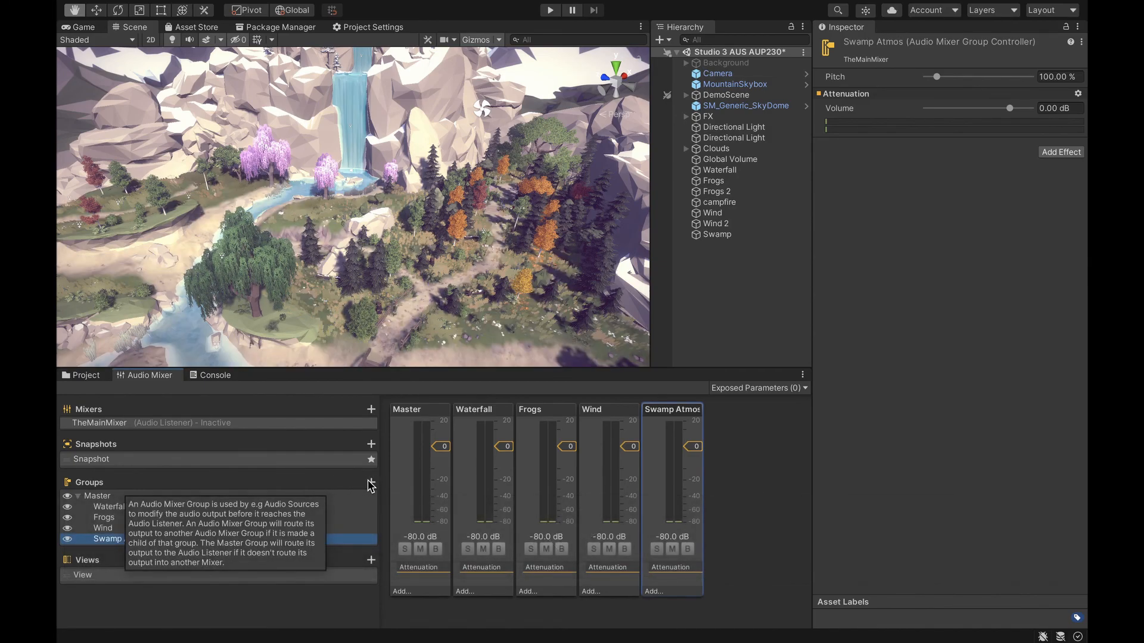
Add a mixer group named Fire and place it directly under Master, between Wind and Swamp Atmos
left_click(370, 483)
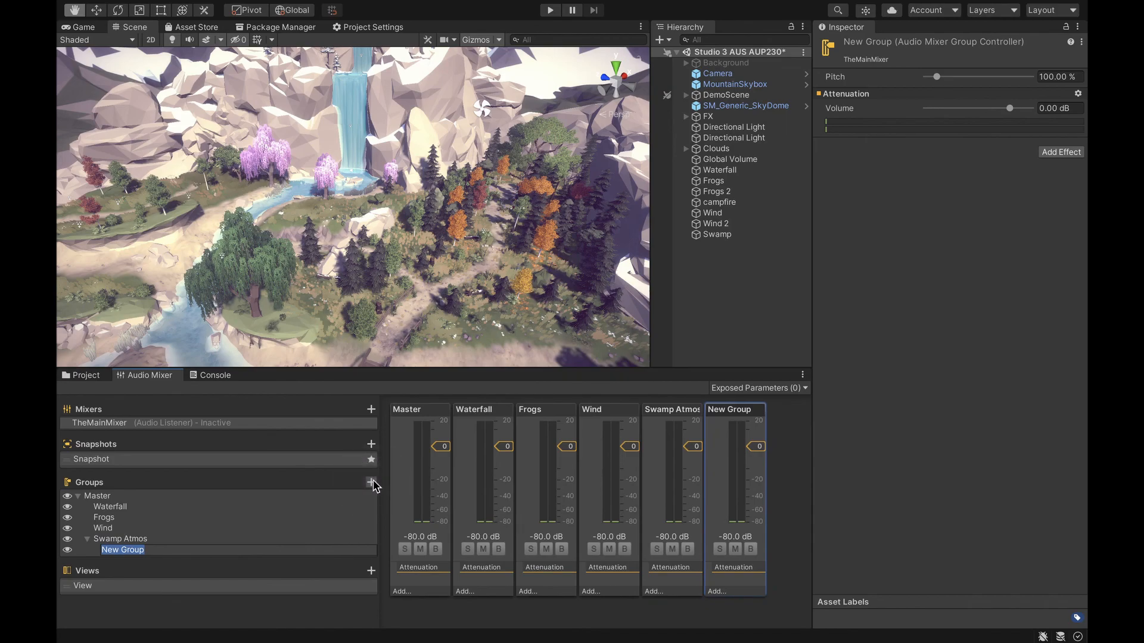
key("shift")
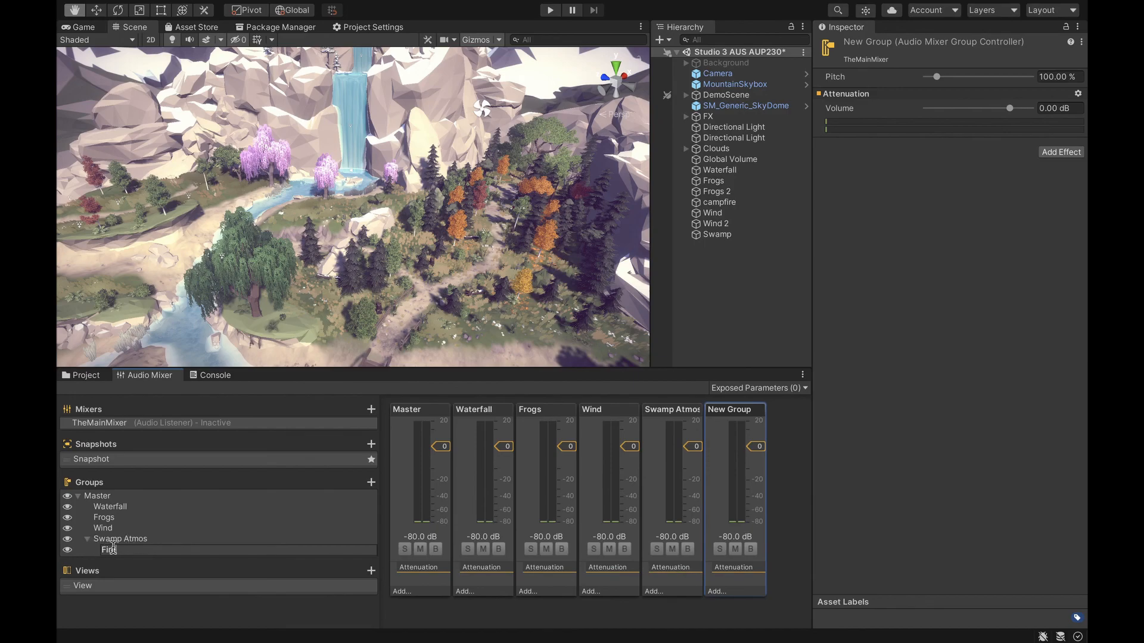
key("Return")
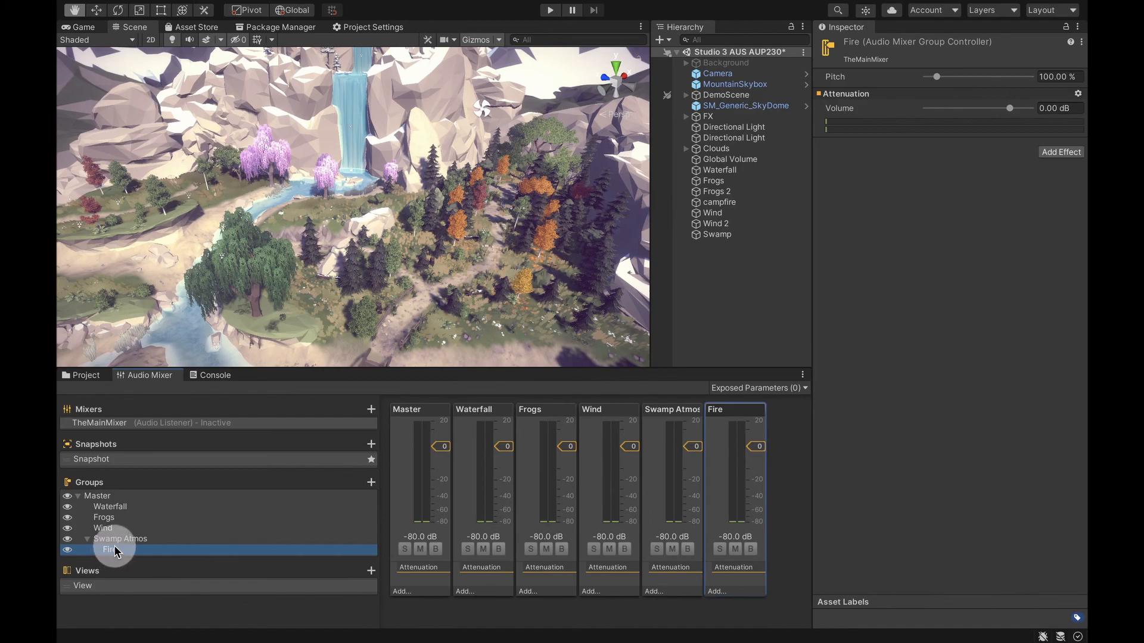
mouse_move(117, 540)
left_mouse_down()
mouse_move(91, 535)
mouse_move(101, 538)
left_mouse_up()
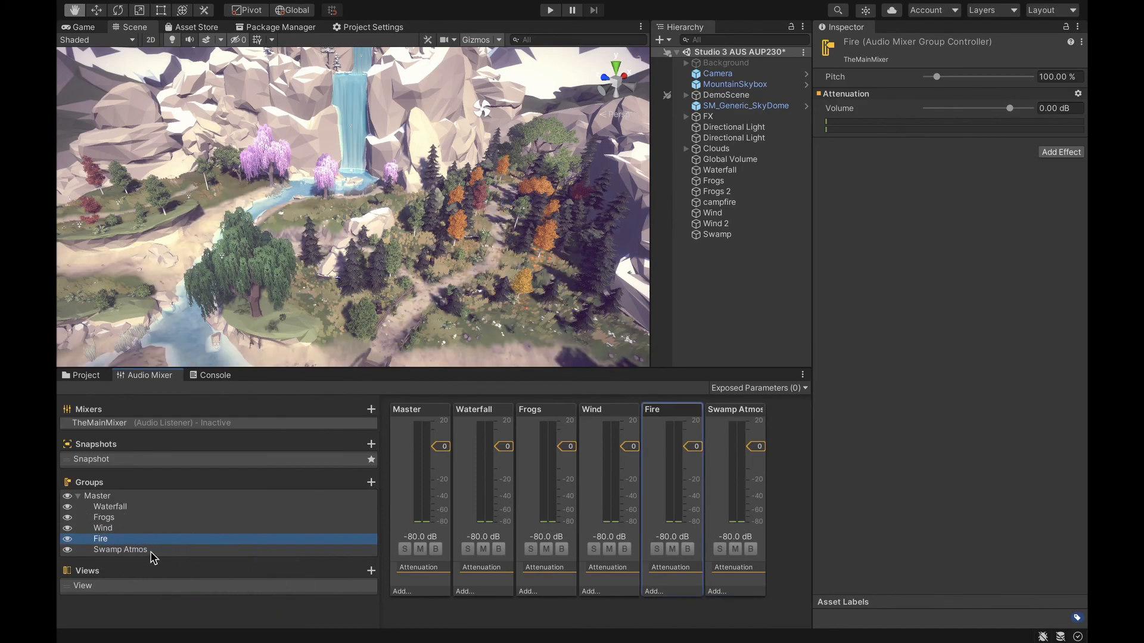
Route the Waterfall object's audio source output to the Waterfall group of TheMainMixer
left_click(477, 416)
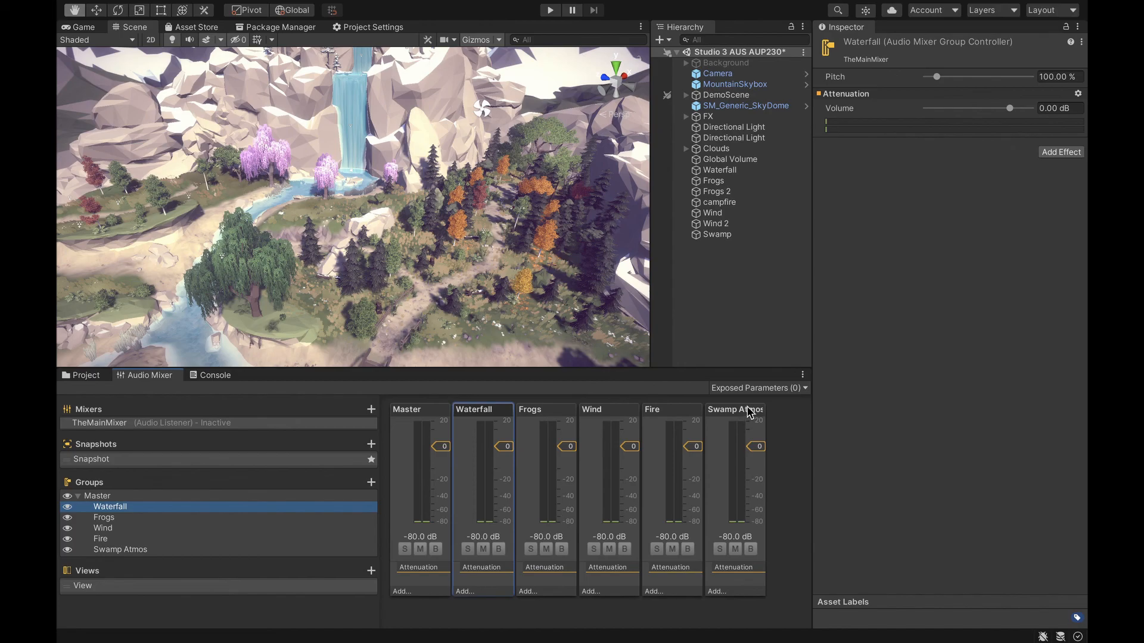
left_click(731, 171)
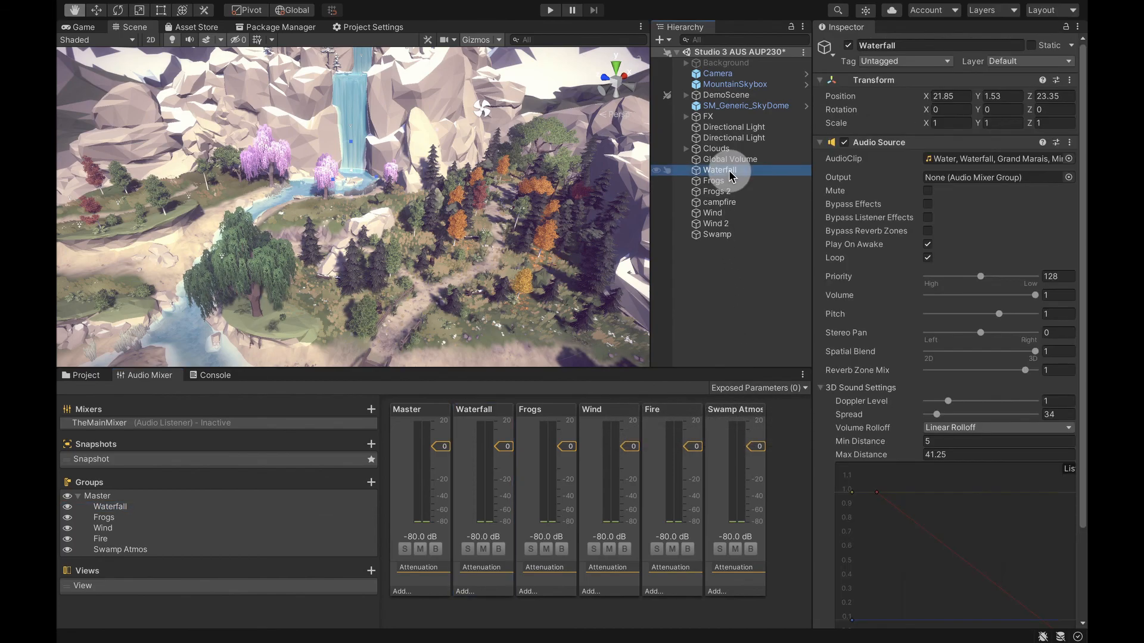
left_click(726, 236, "shift")
left_click(729, 171)
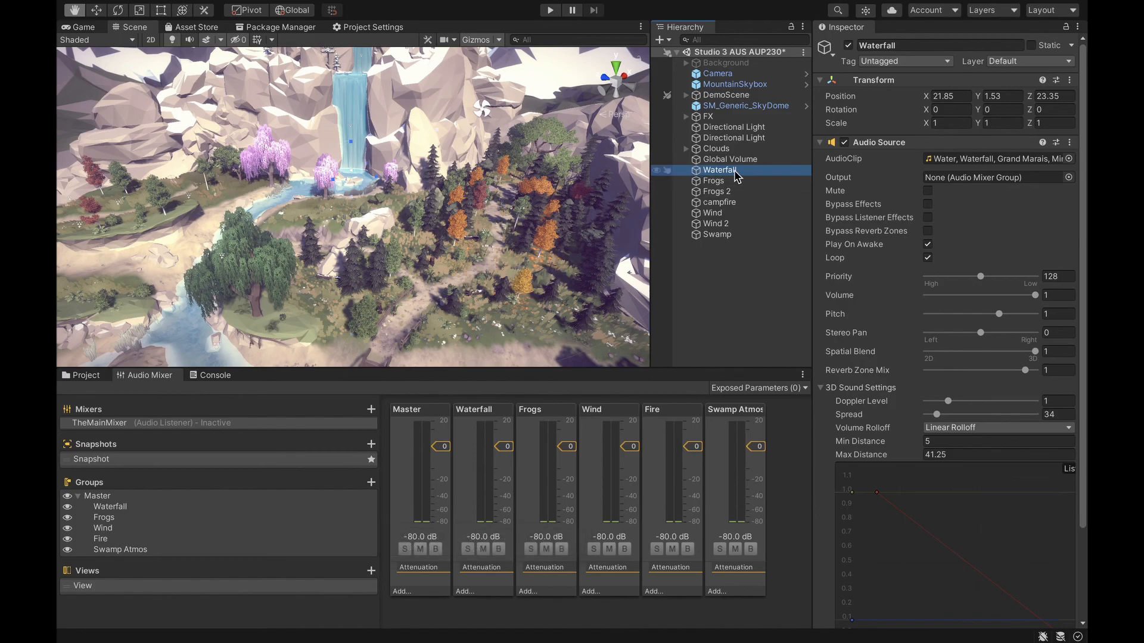
left_click(1068, 178)
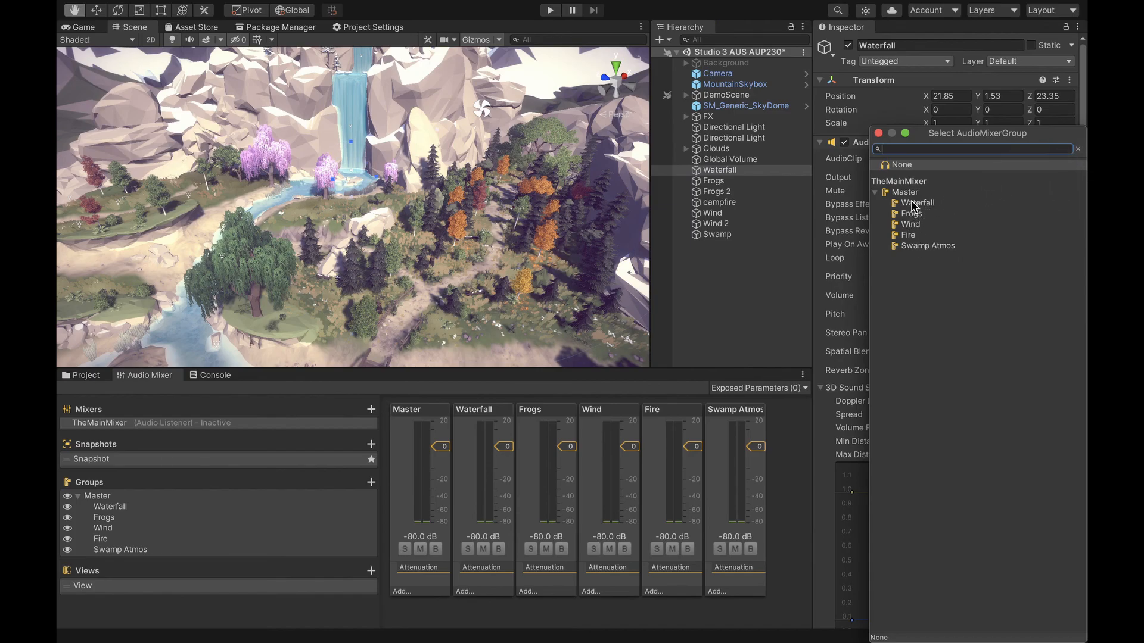
double_click(911, 203)
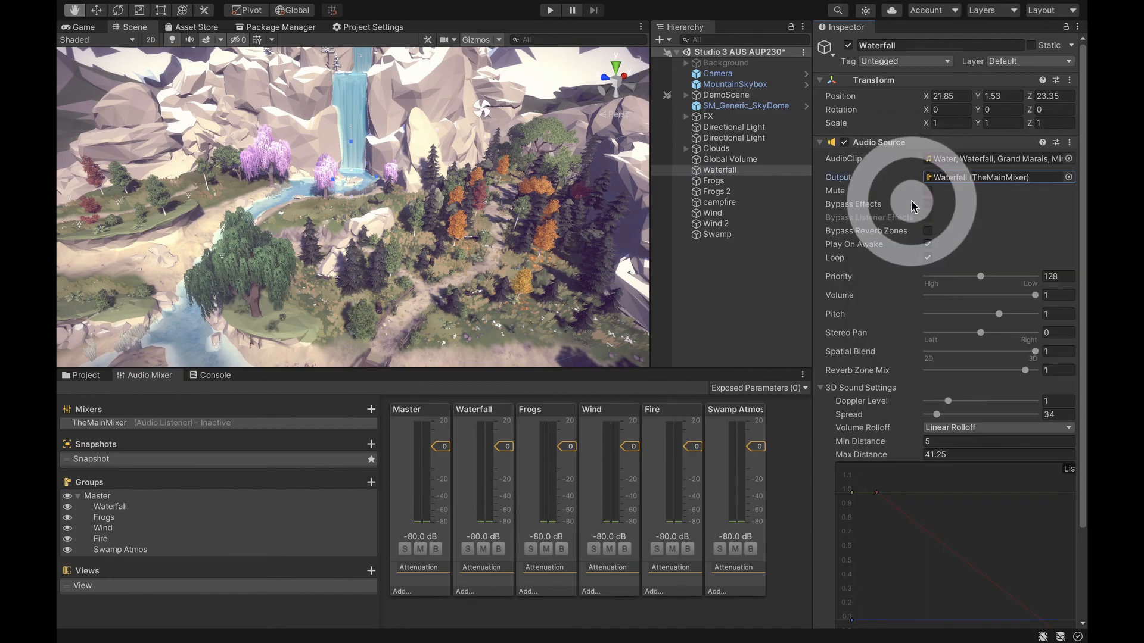
Route the audio outputs of the Frogs and Frogs 2 objects to the Frogs mixer group
left_click(726, 181)
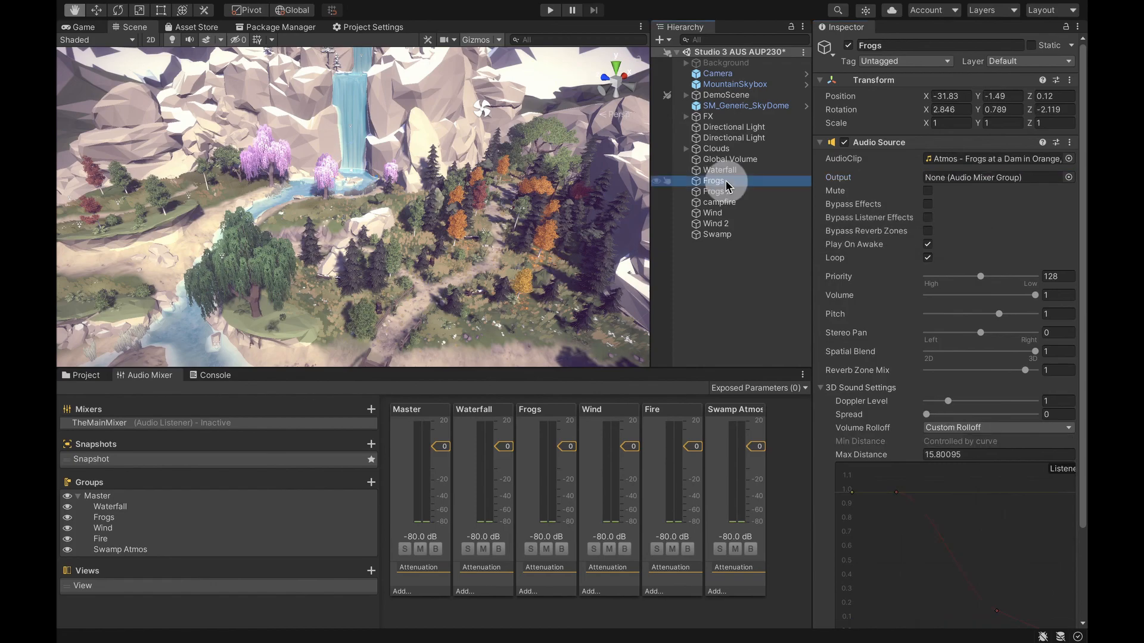
left_click(1068, 178)
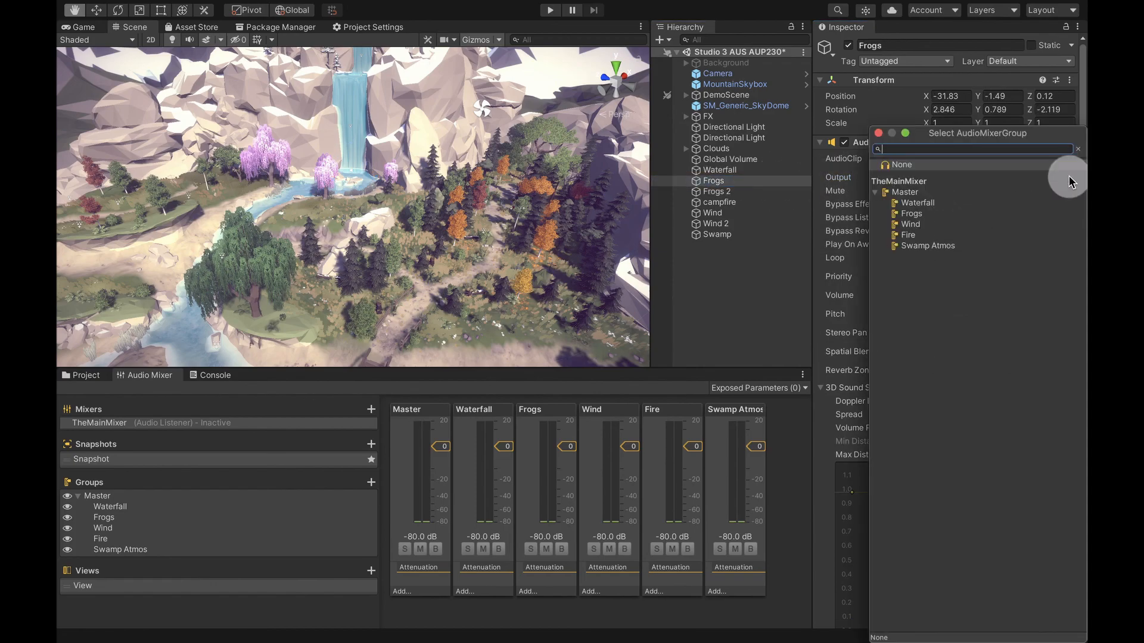
left_click(910, 215)
left_click(910, 216)
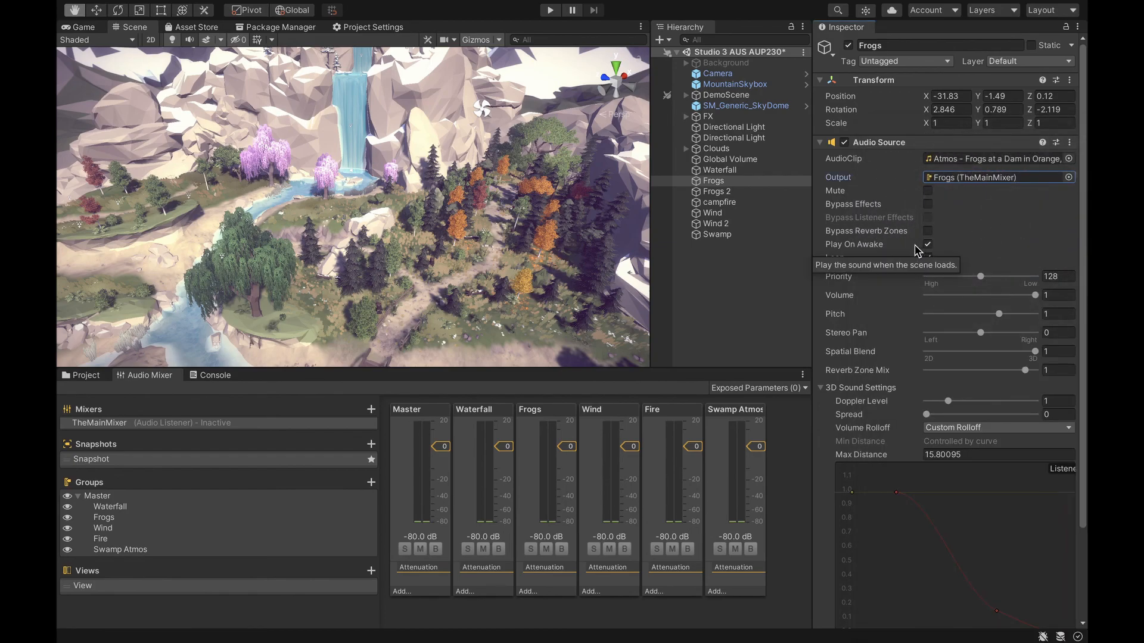
left_click(721, 194)
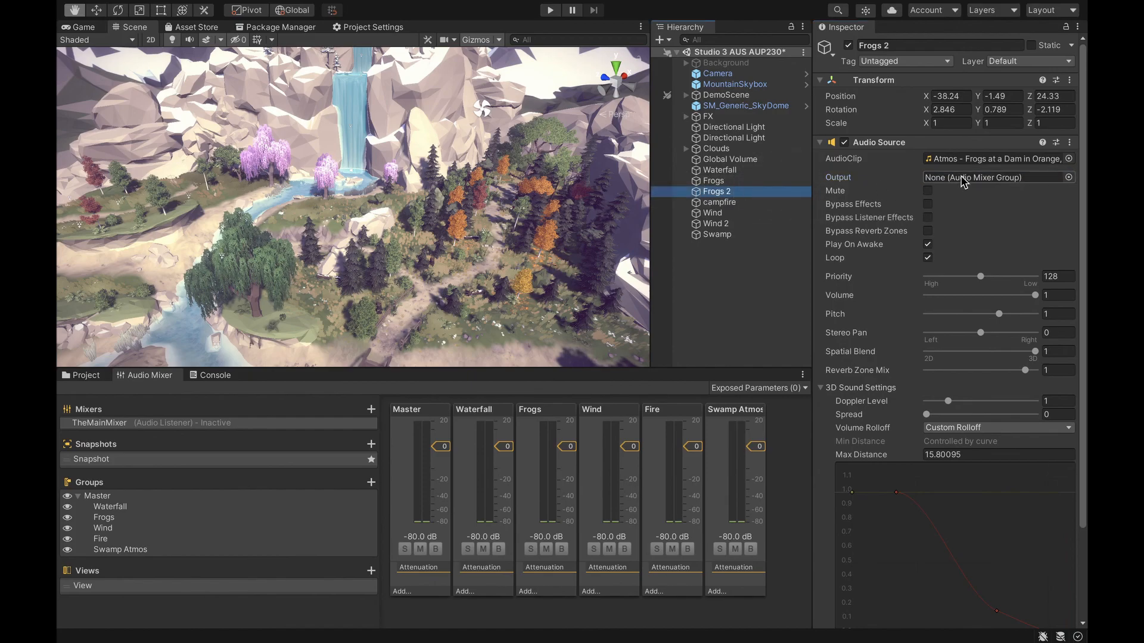
left_click_drag(103, 518, 982, 180)
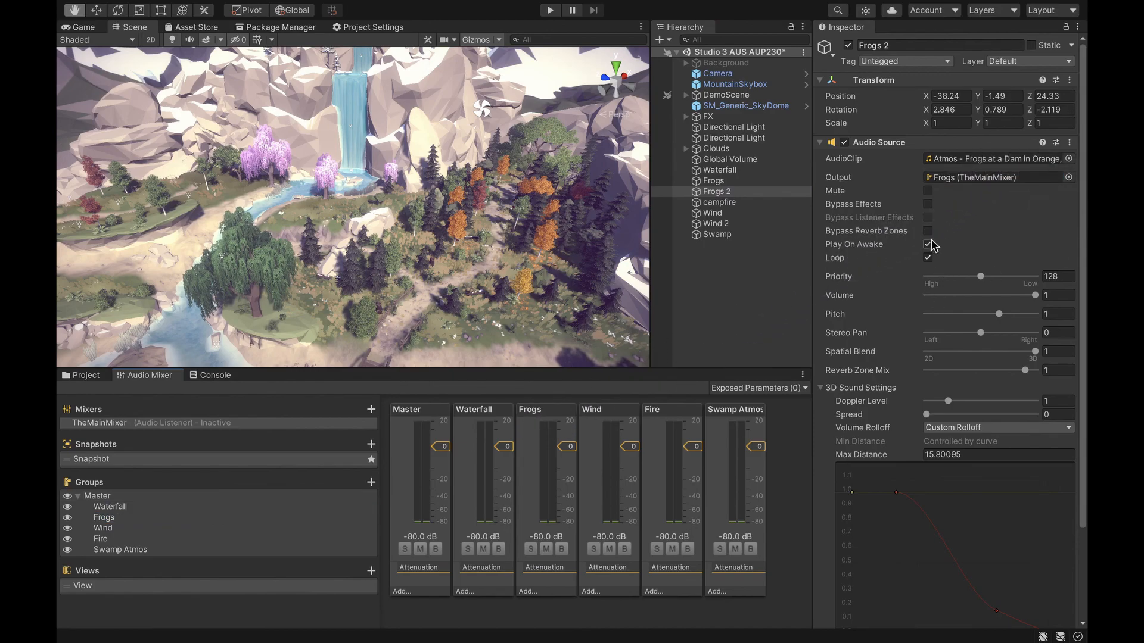
Route the campfire object's audio source output to the Fire mixer group
left_click(720, 202)
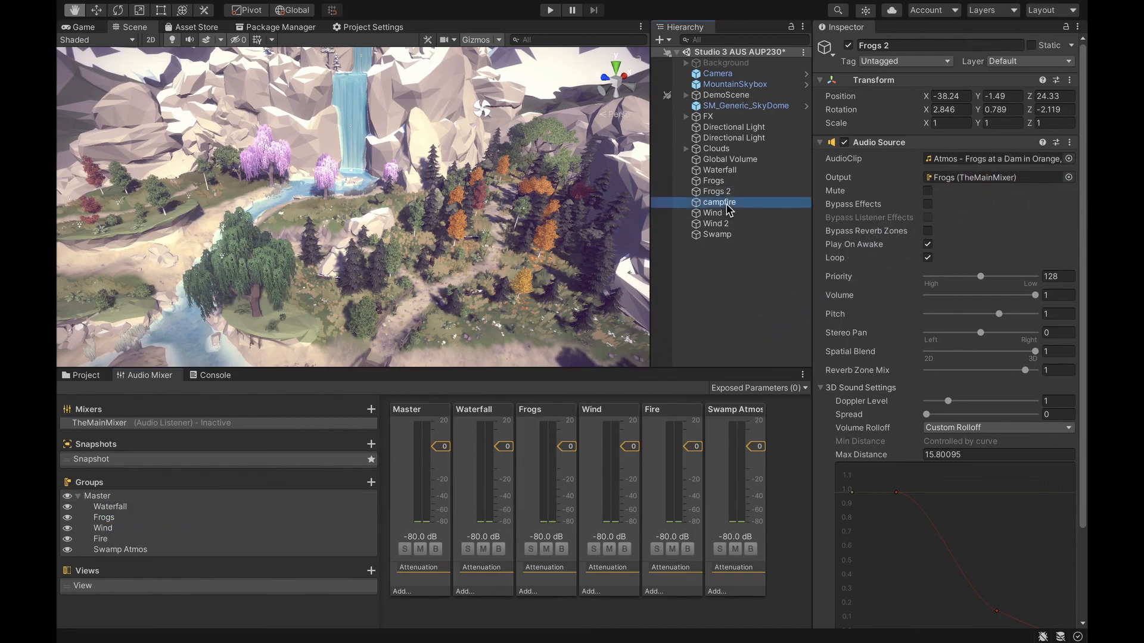
left_click(1069, 178)
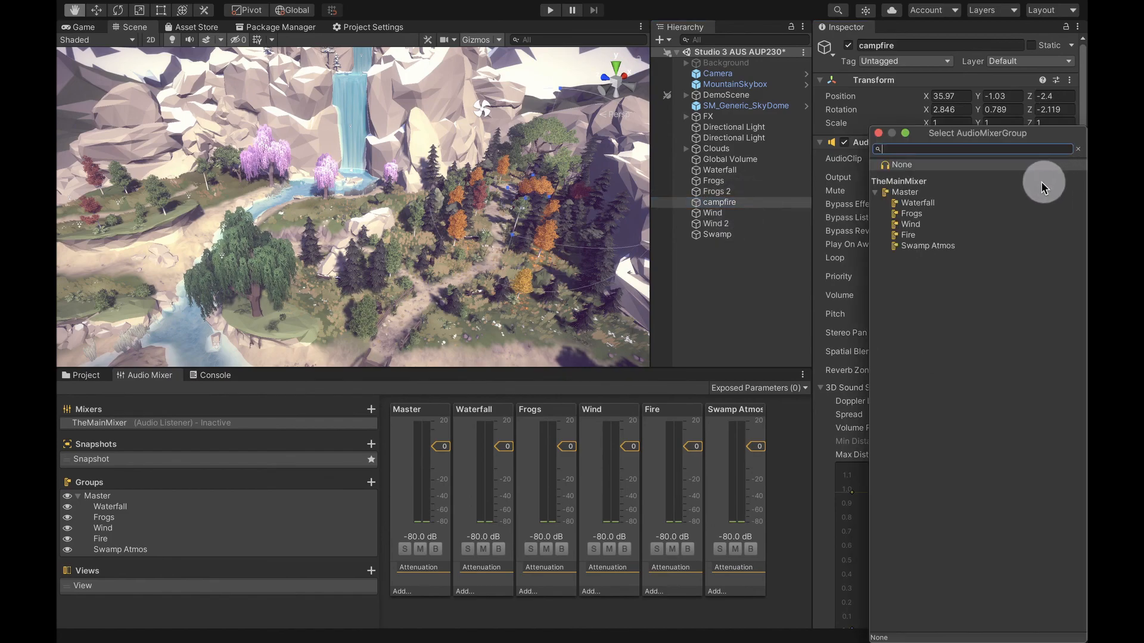
double_click(909, 234)
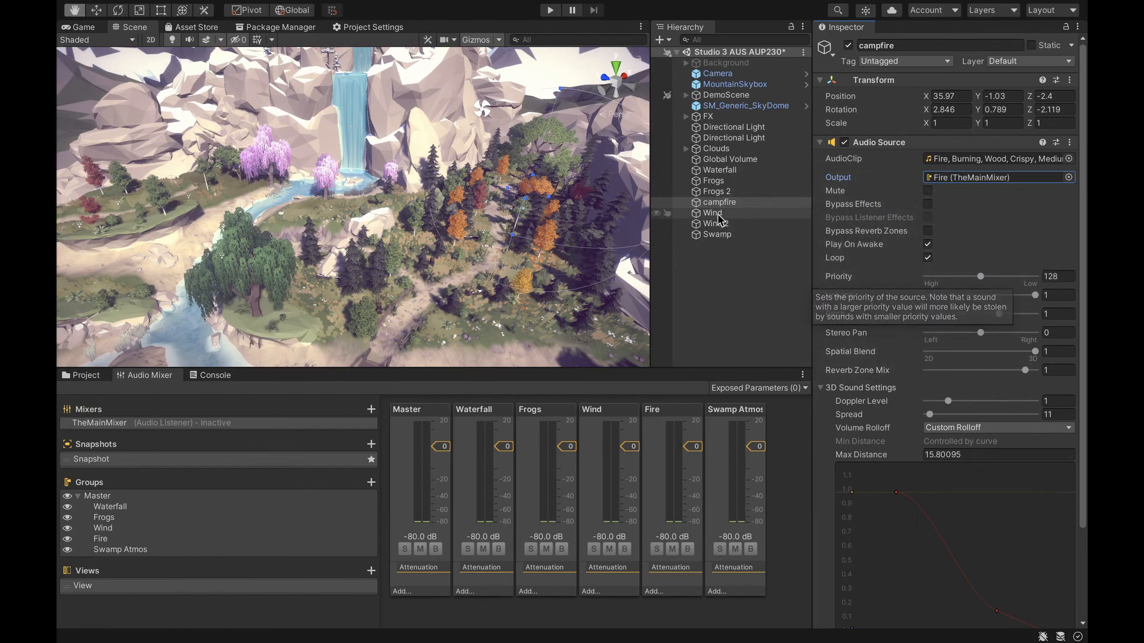
Route the audio outputs of the Wind and Wind 2 objects to the Wind mixer group
left_click(719, 215)
left_click(1069, 178)
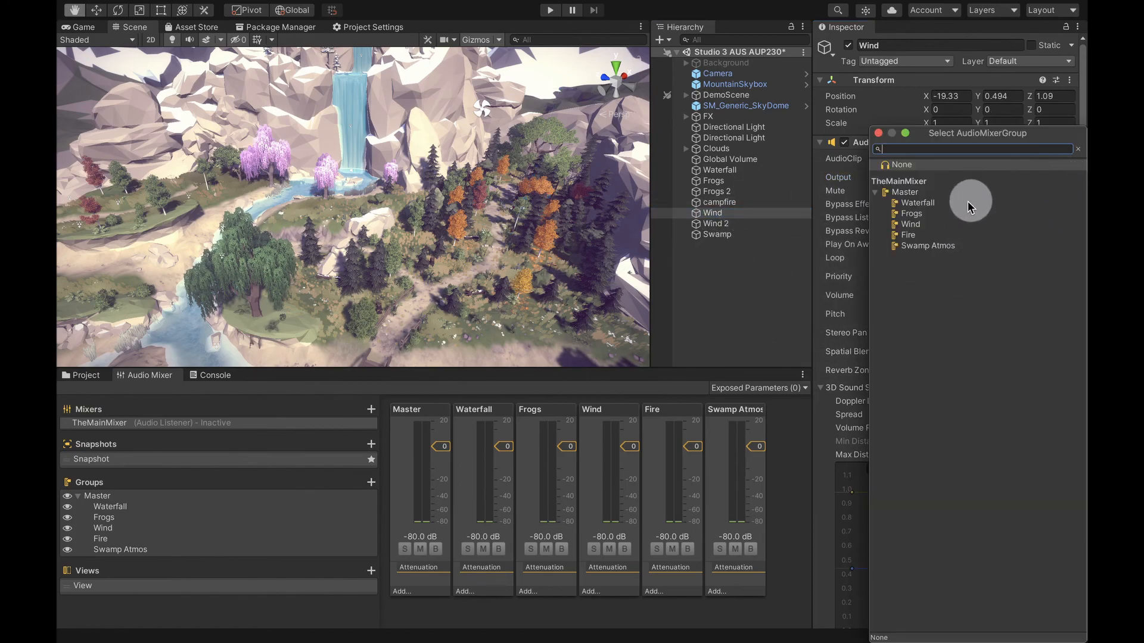
double_click(896, 223)
left_click(733, 226)
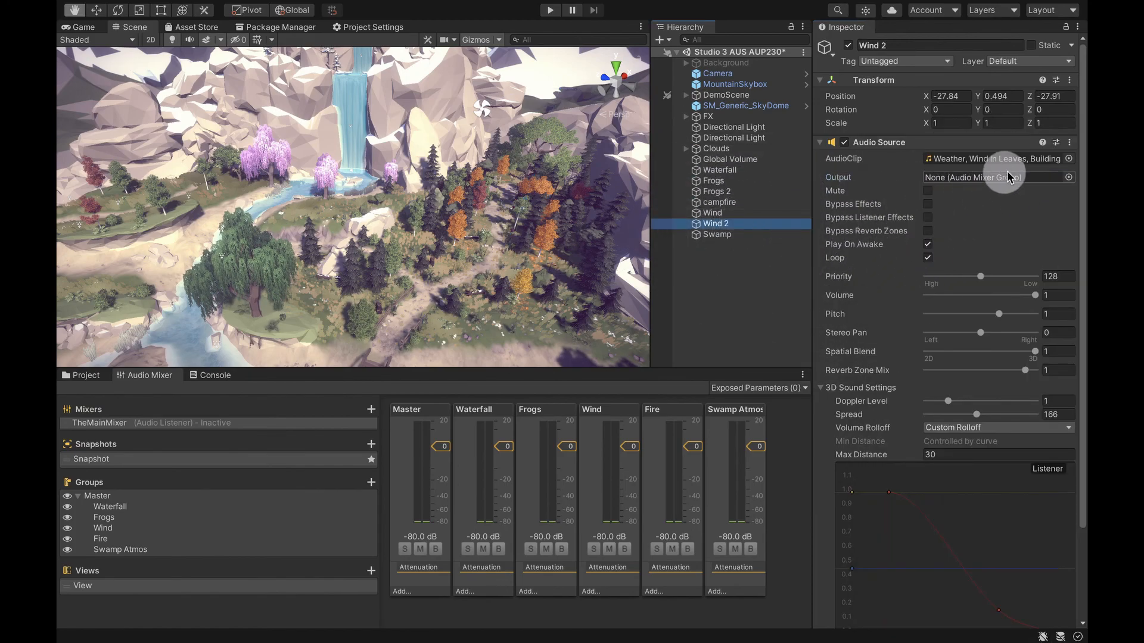
left_click(1069, 178)
double_click(910, 225)
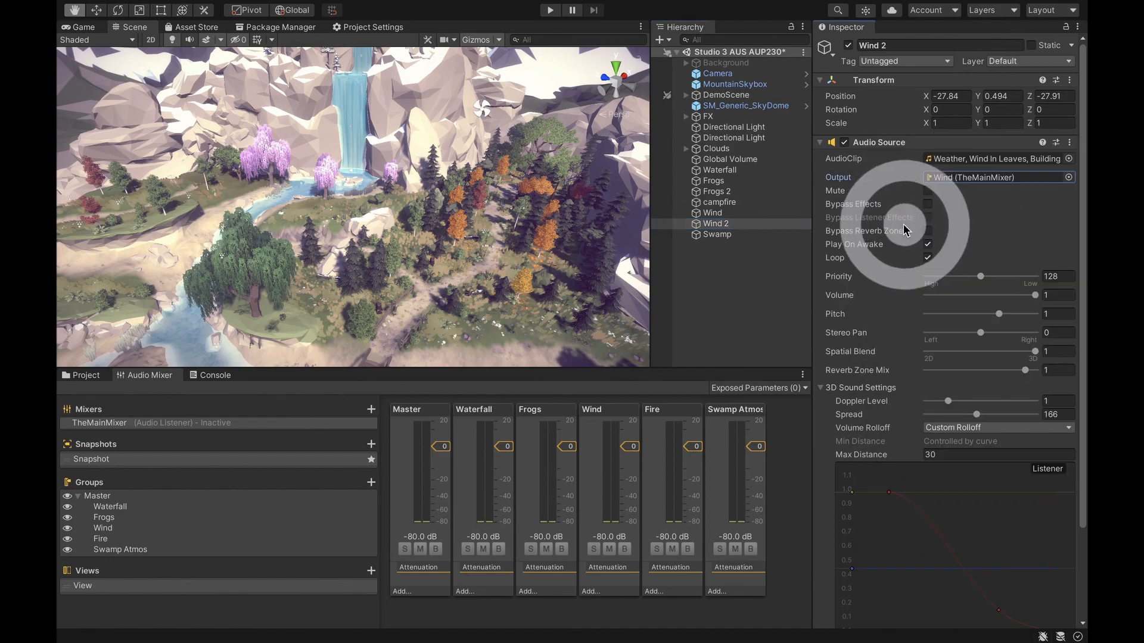
Route the Swamp object's audio source output to the Swamp Atmos group of TheMainMixer
left_click(717, 234)
left_click(1069, 178)
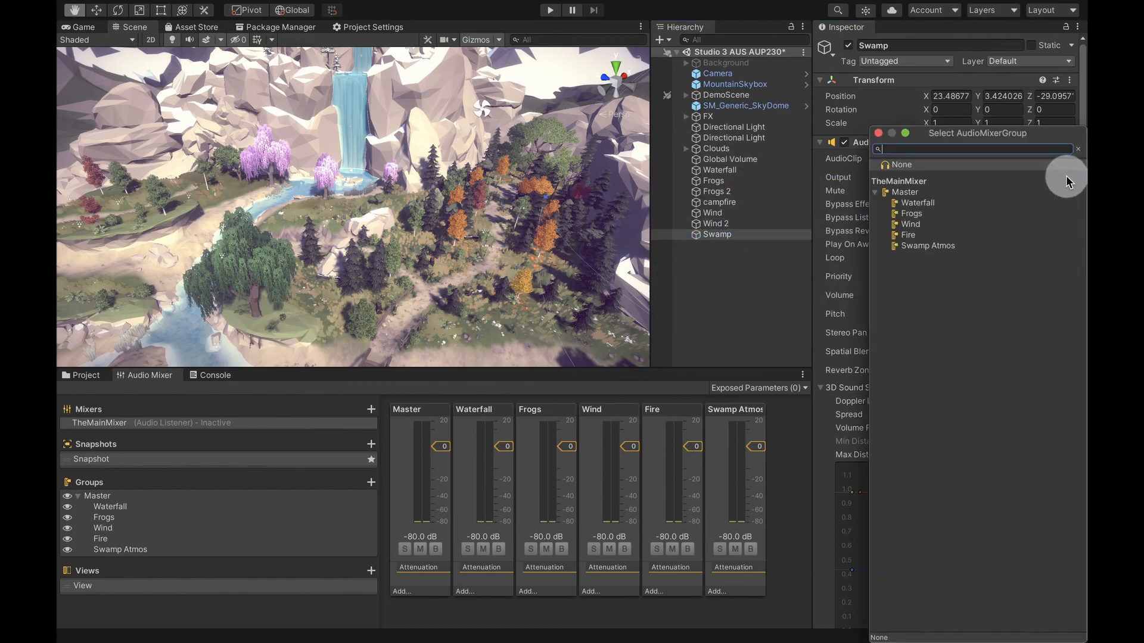
double_click(929, 245)
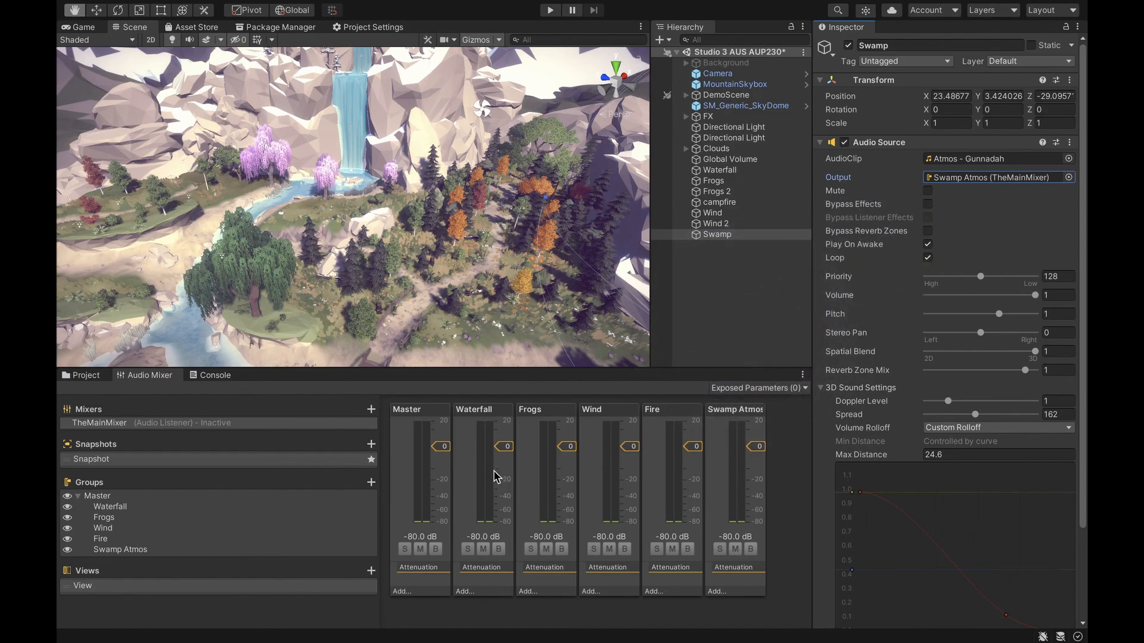
Turn off Maximize On Play for the game preview and restart play mode
left_click(546, 12)
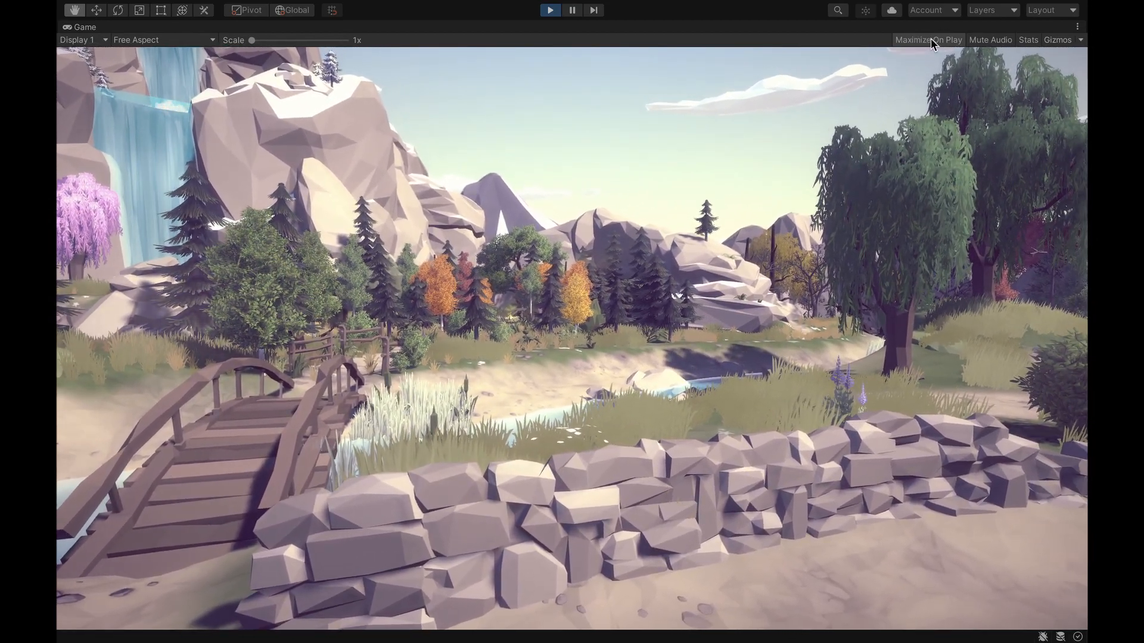
left_click(931, 40)
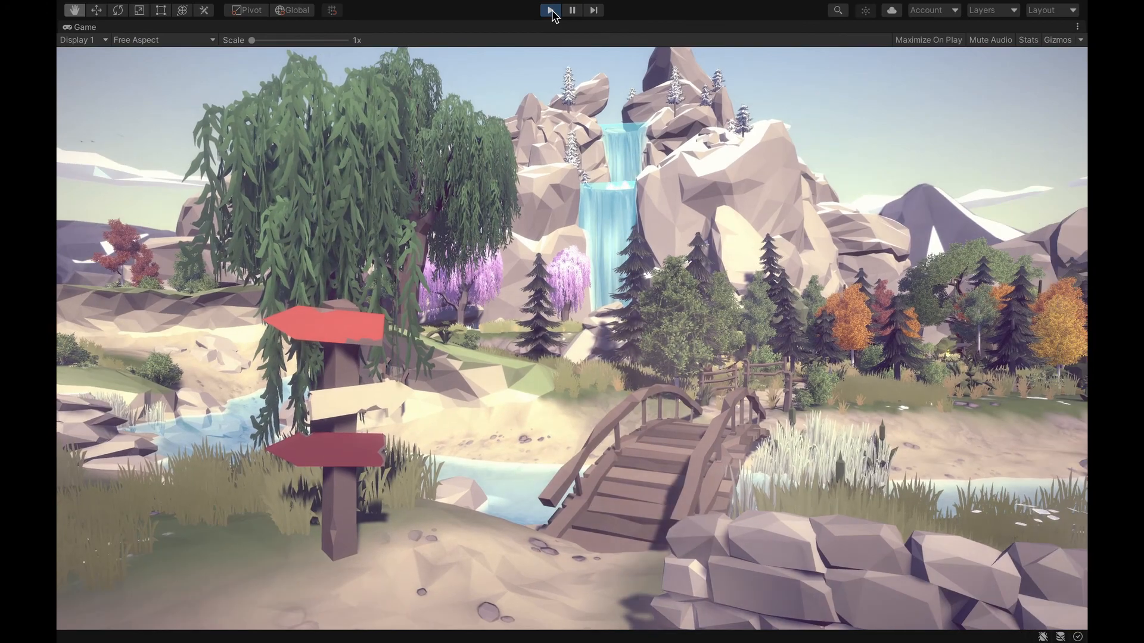
left_click(551, 11)
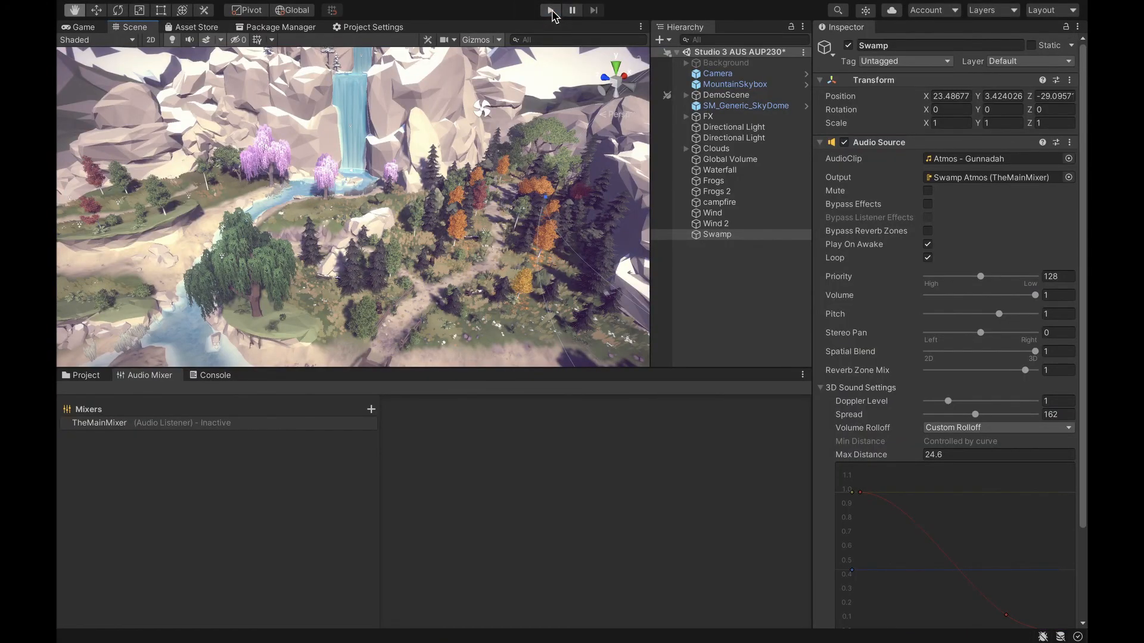
left_click(552, 10)
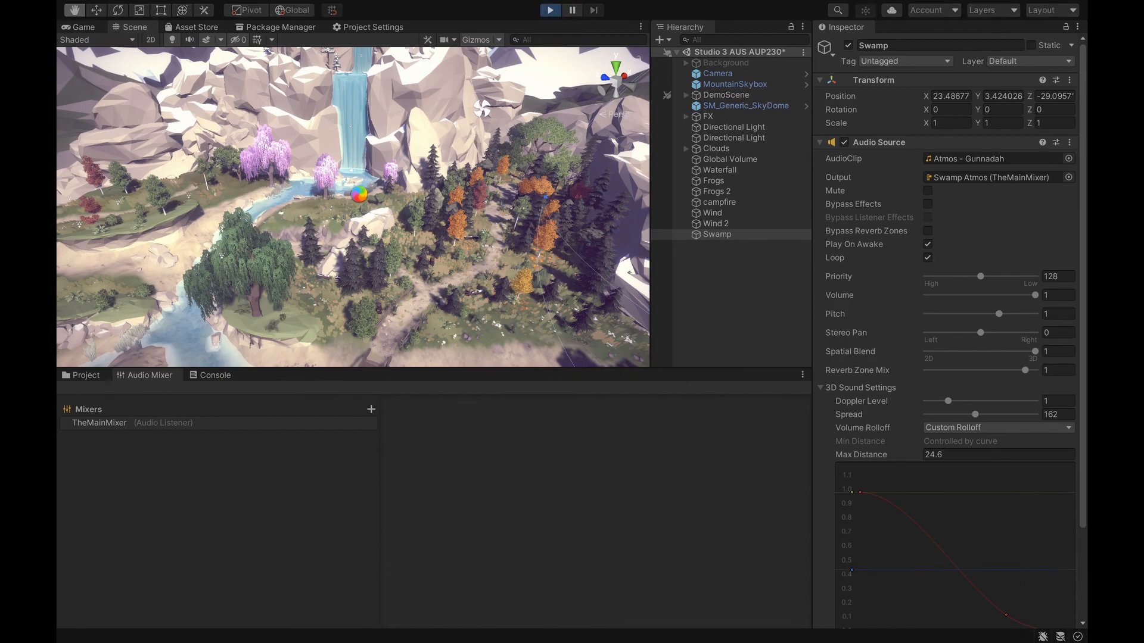
Show TheMainMixer's groups during play and fly from the bridge to the swamp, examining the Wind and Swamp Atmos level meters
key("w")
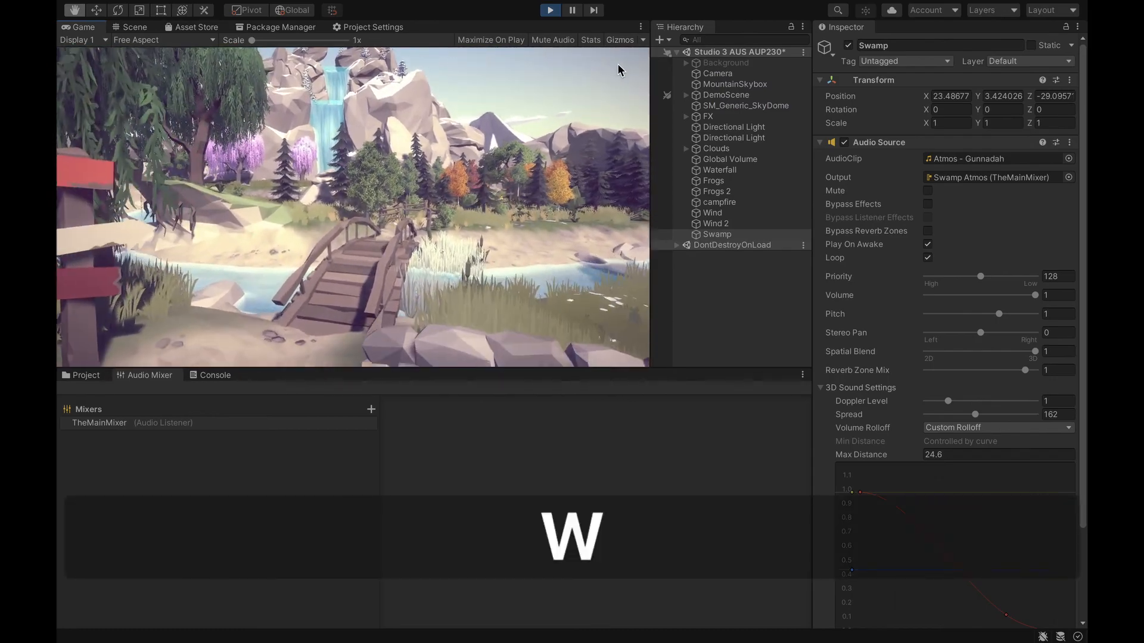
left_click(100, 423)
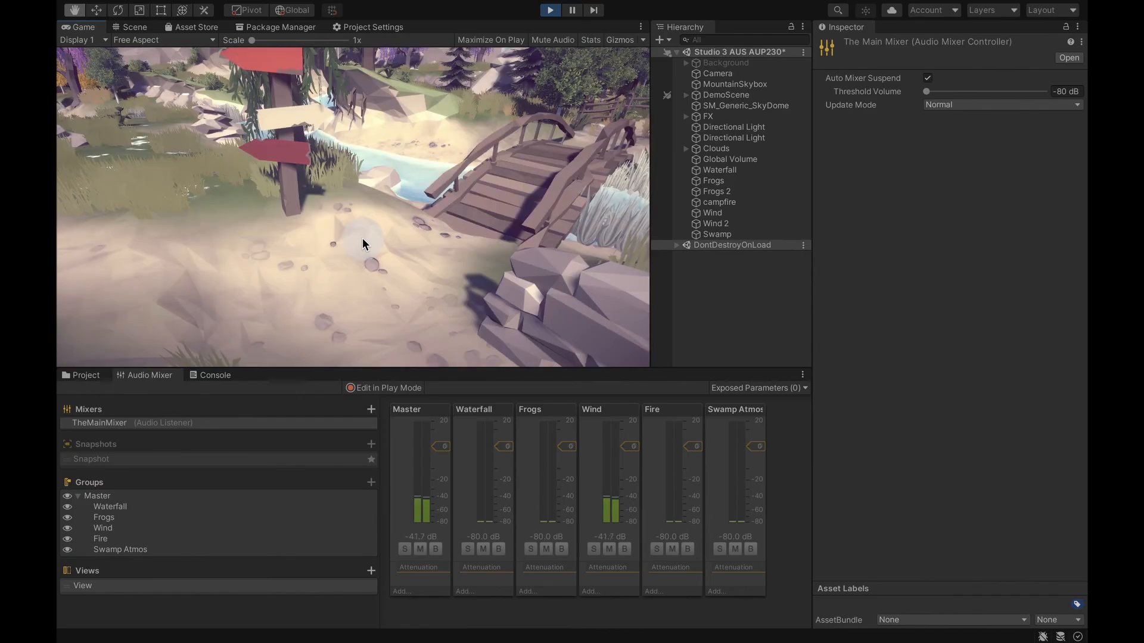
key("s")
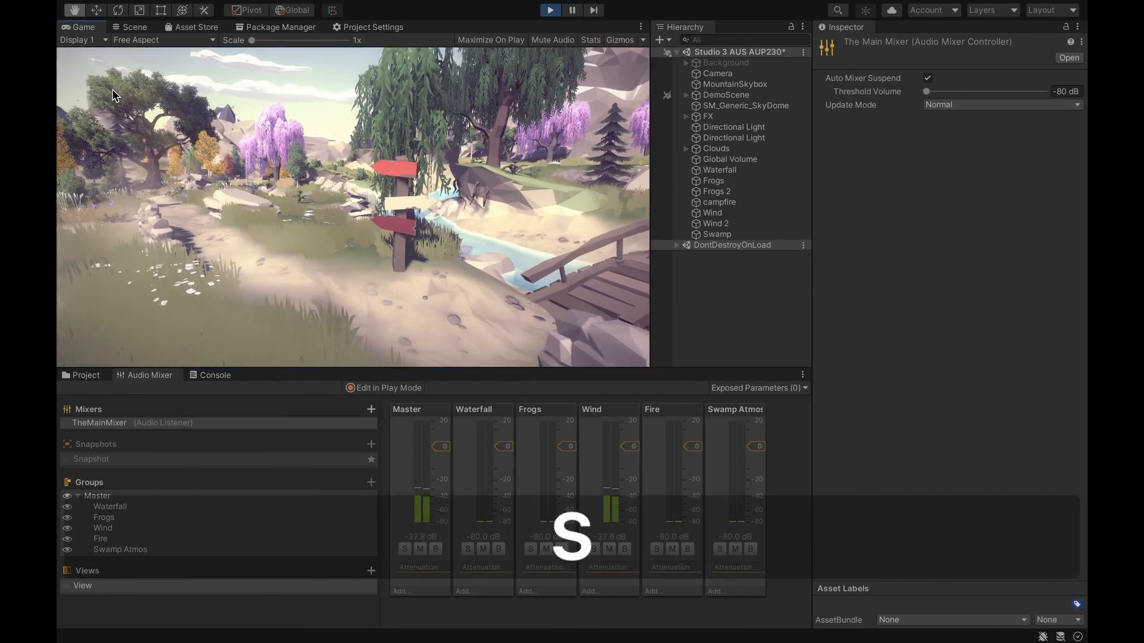
key("d")
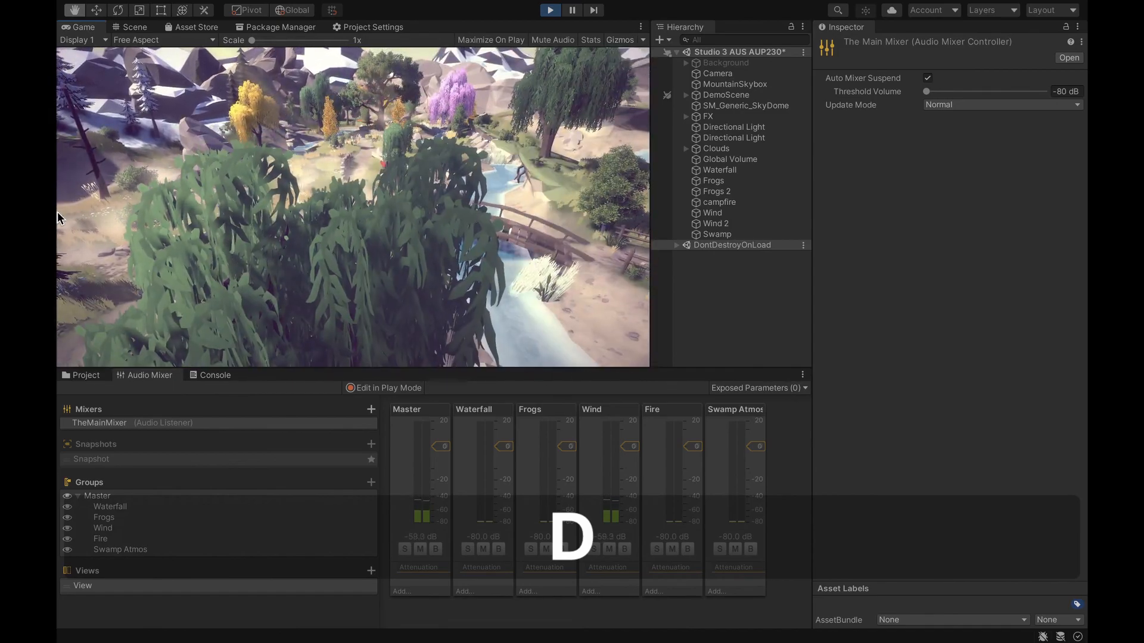
key("w")
key("a")
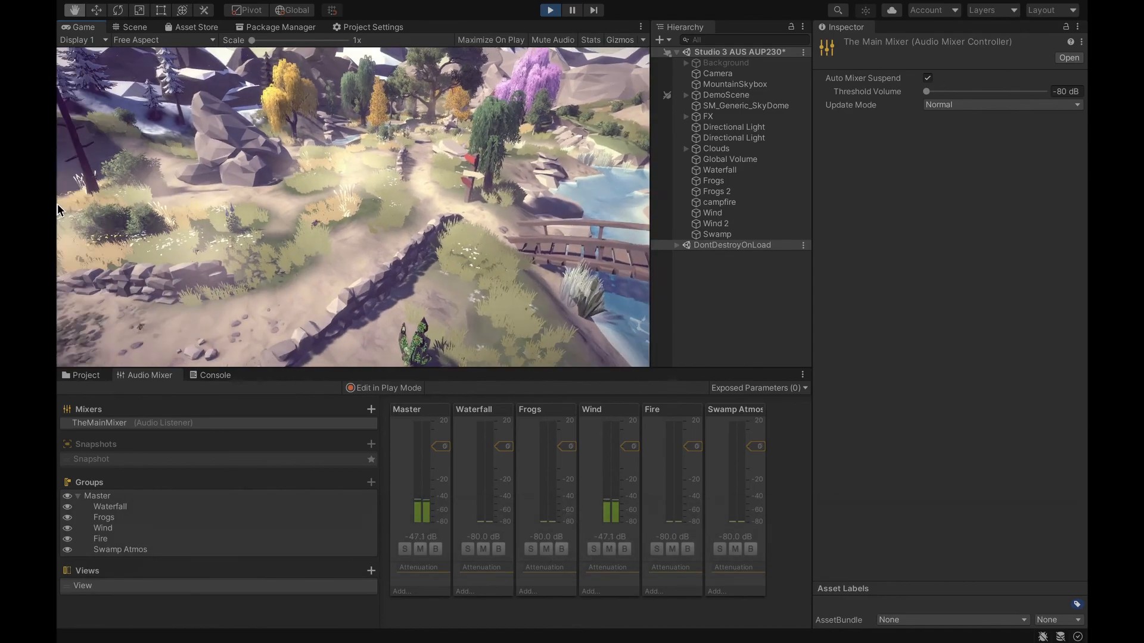
key("a")
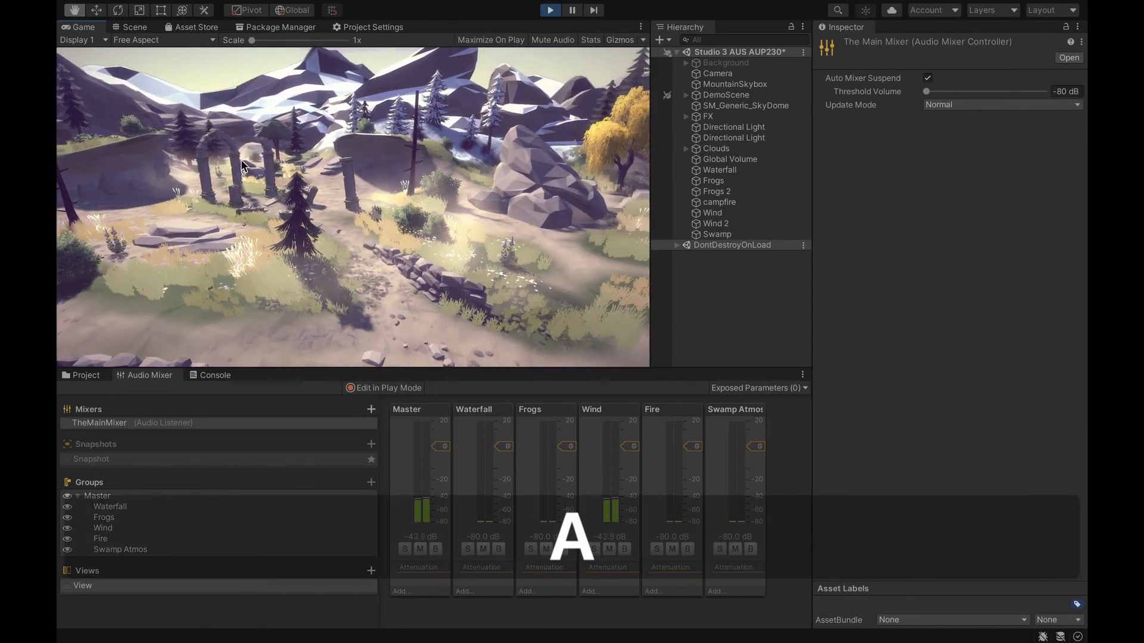
key("s")
key("shift")
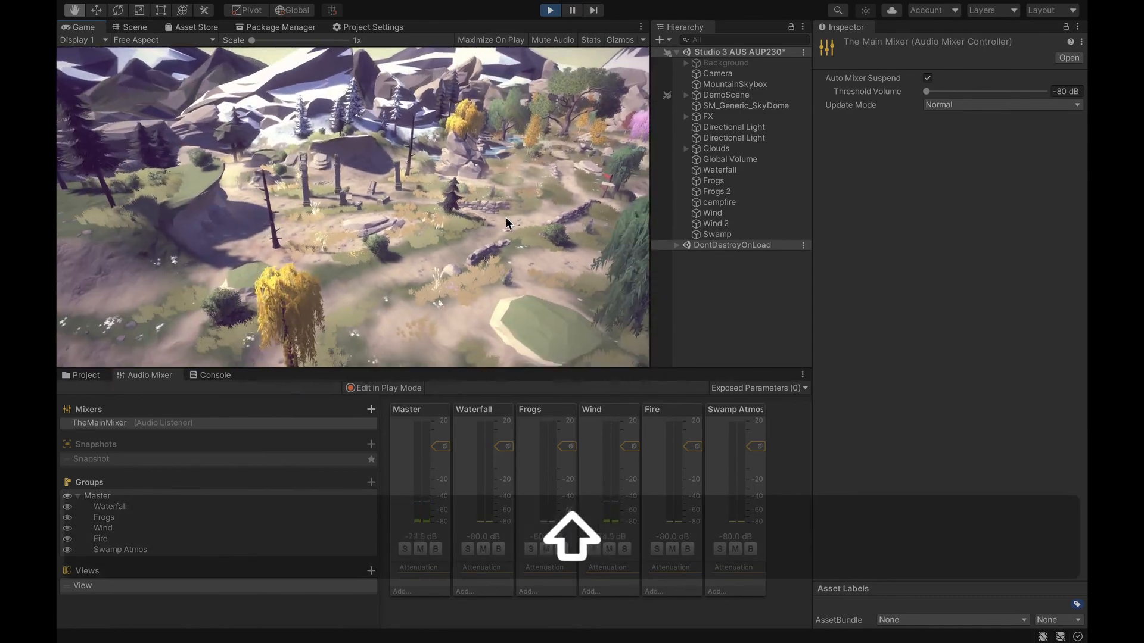
key("w")
key("shift")
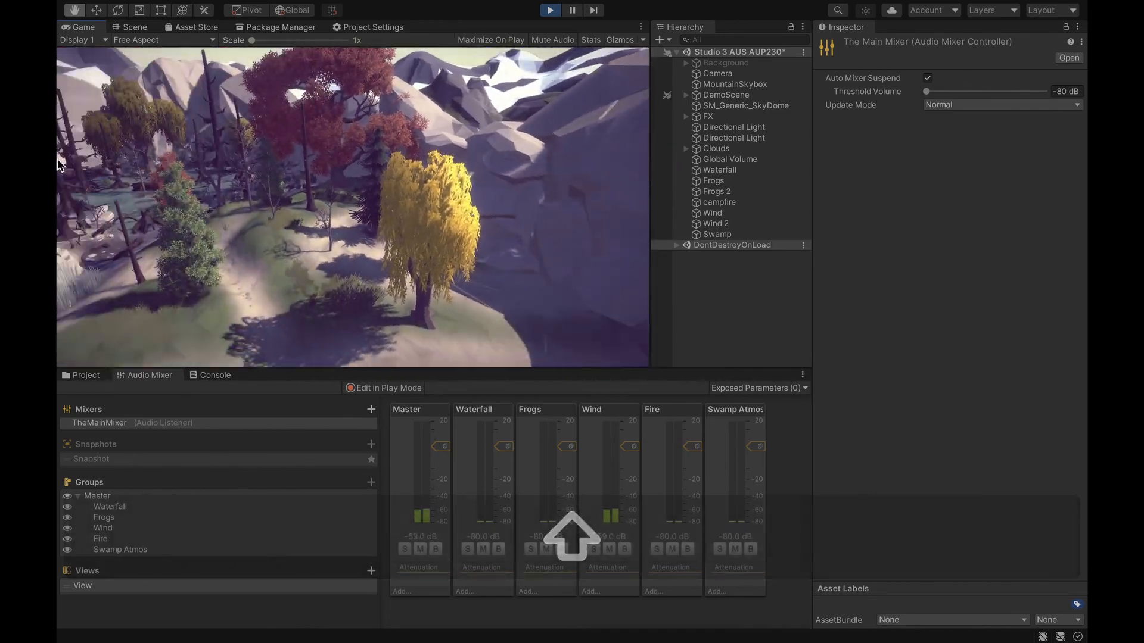
key("w")
key("shift")
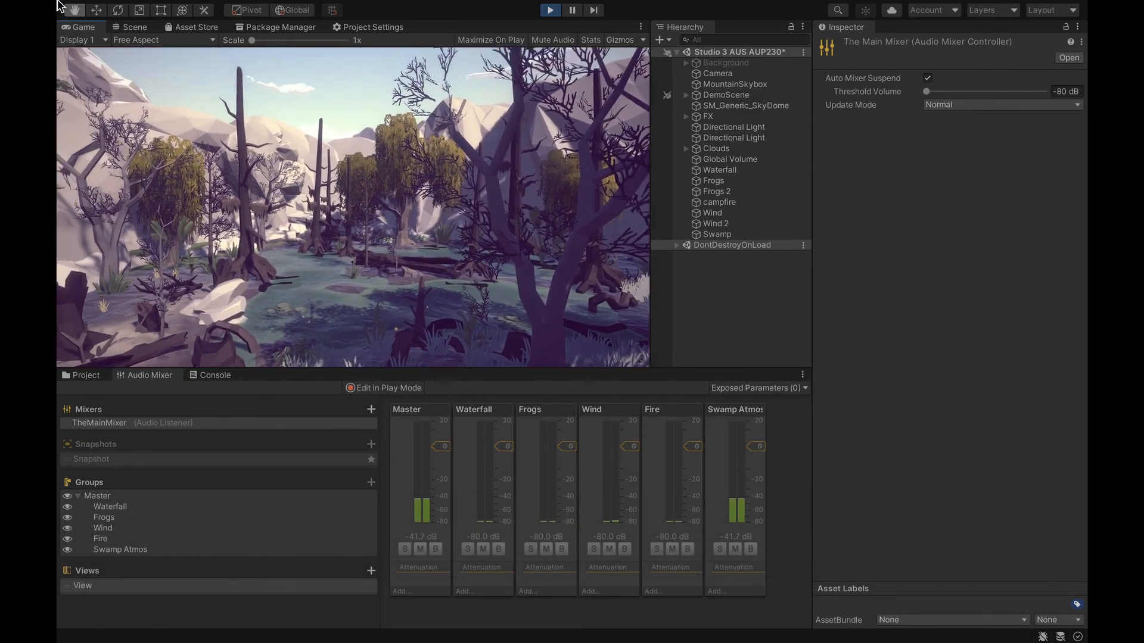
Fly from the swamp through the forest past the campfire to the river, examining the Waterfall and Fire level meters
key("w")
key("shift")
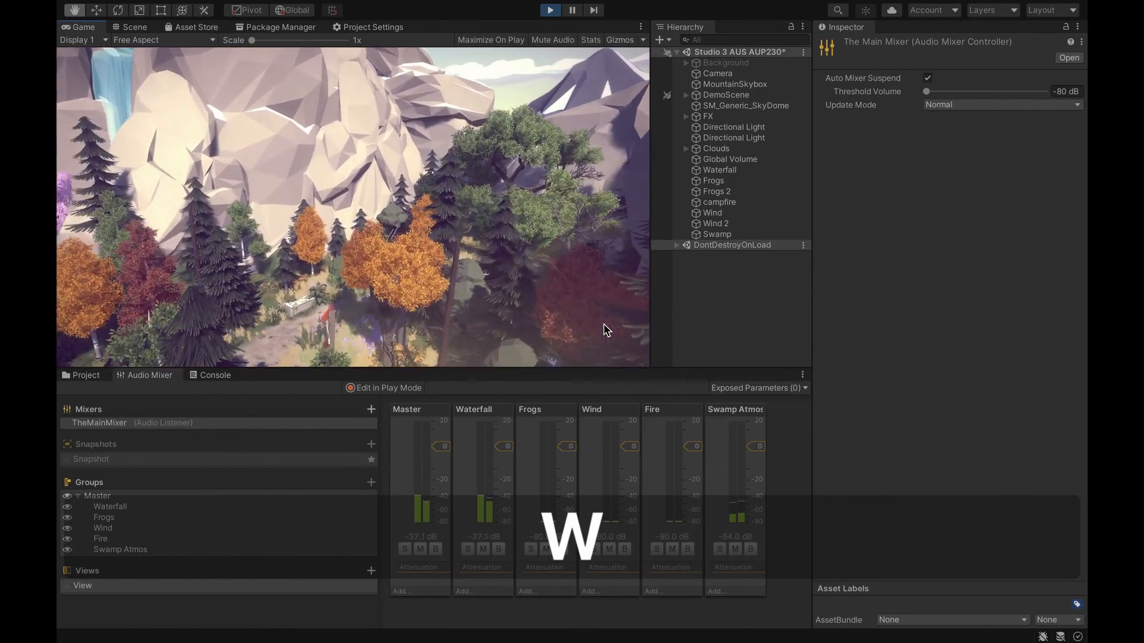
key("s")
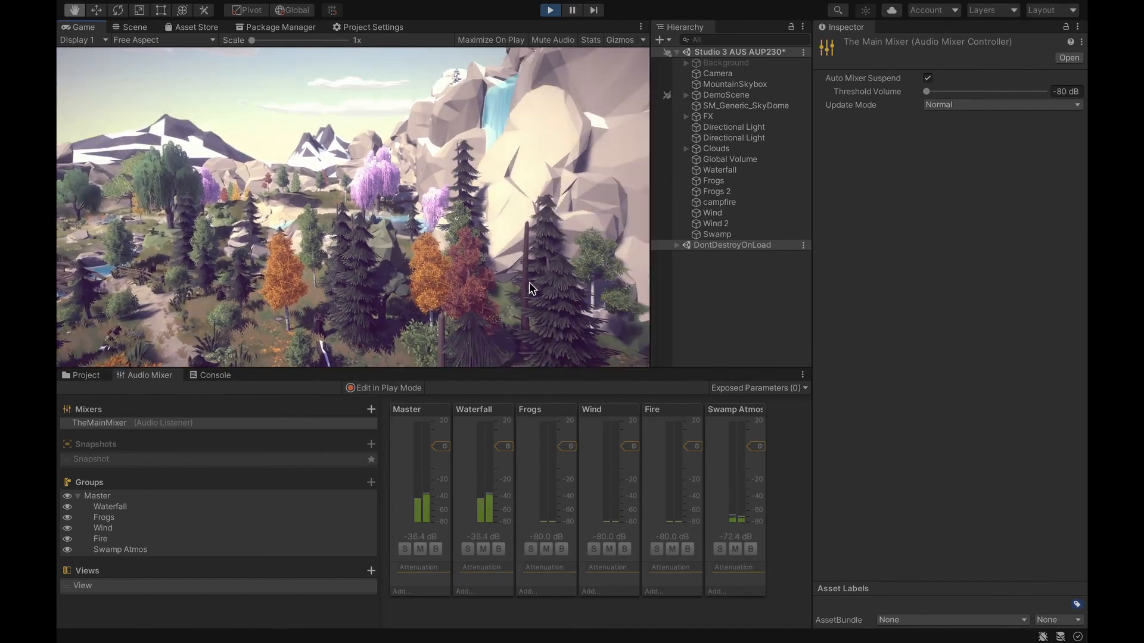
key("w")
key("shift+w")
key("shift+w")
key("q")
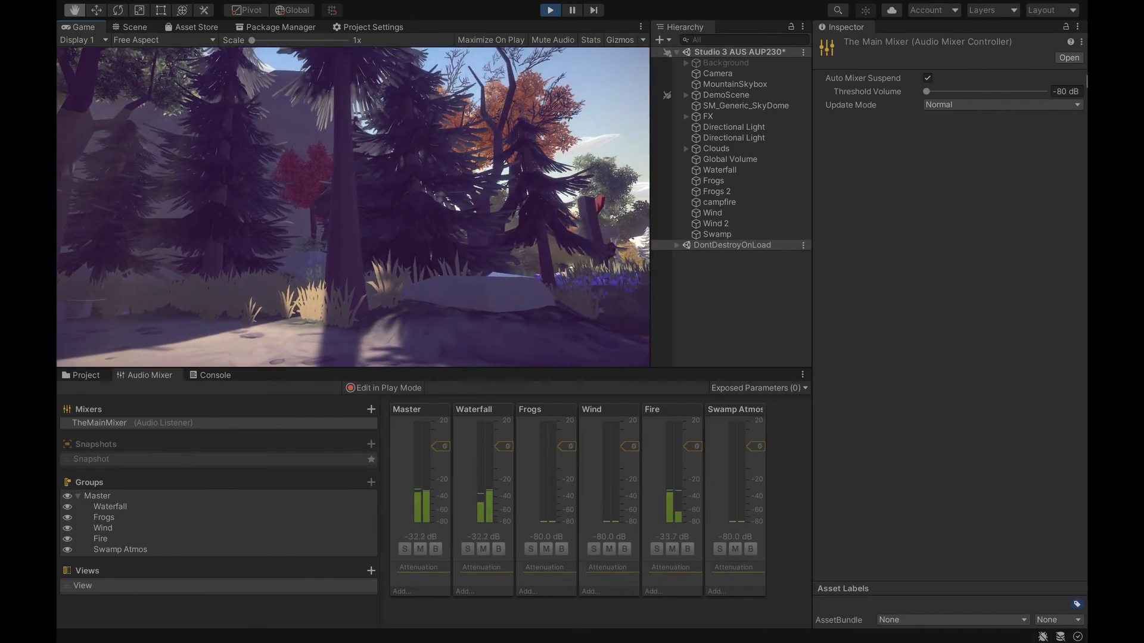
key("shift+w")
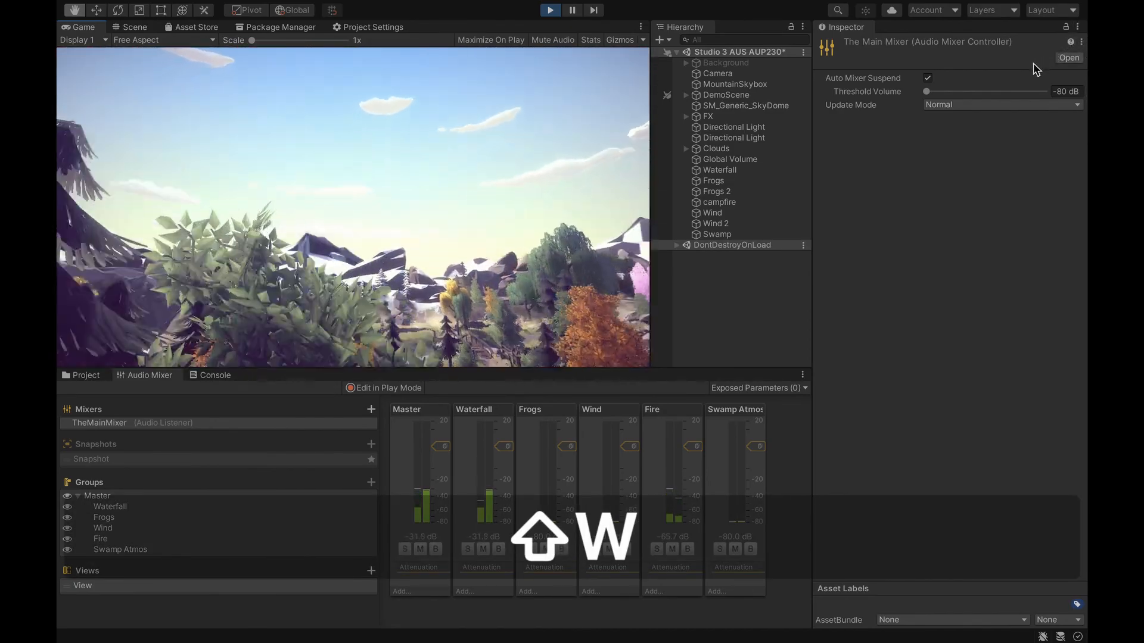
key("shift+a")
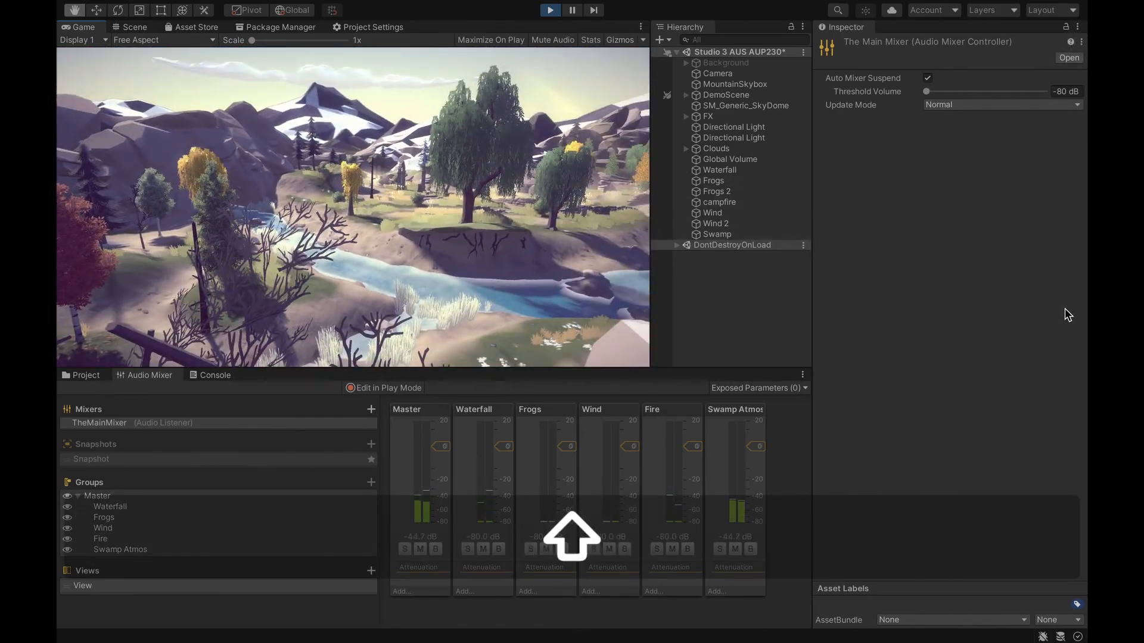
key("w")
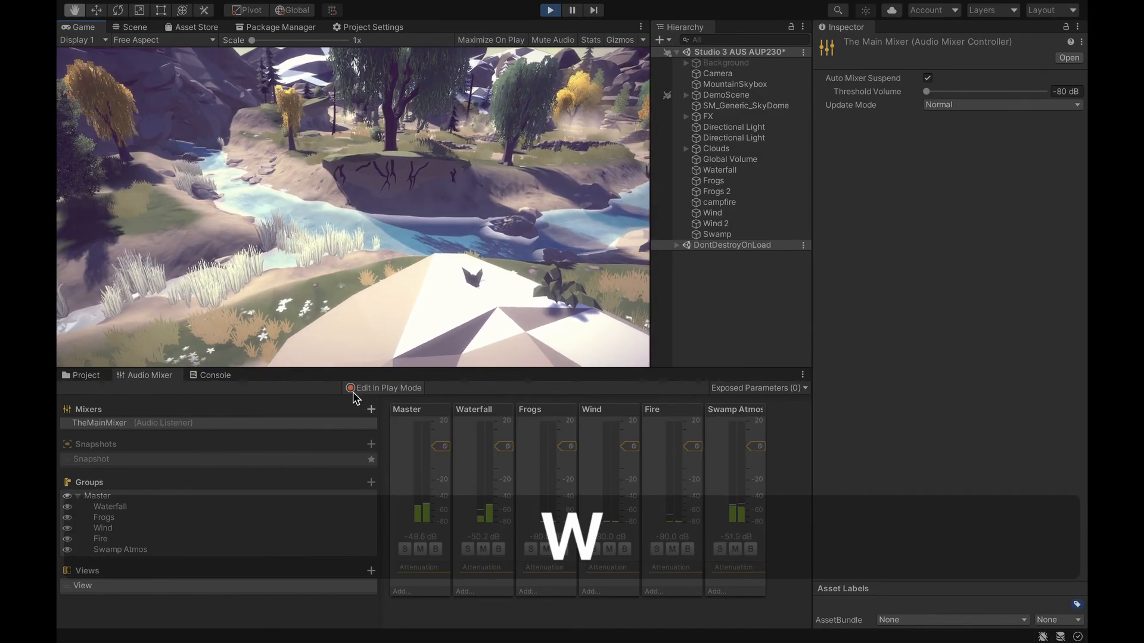
Enable Edit in Play Mode for the mixer and raise the Wind group's volume to 8.61 dB
left_click(384, 392)
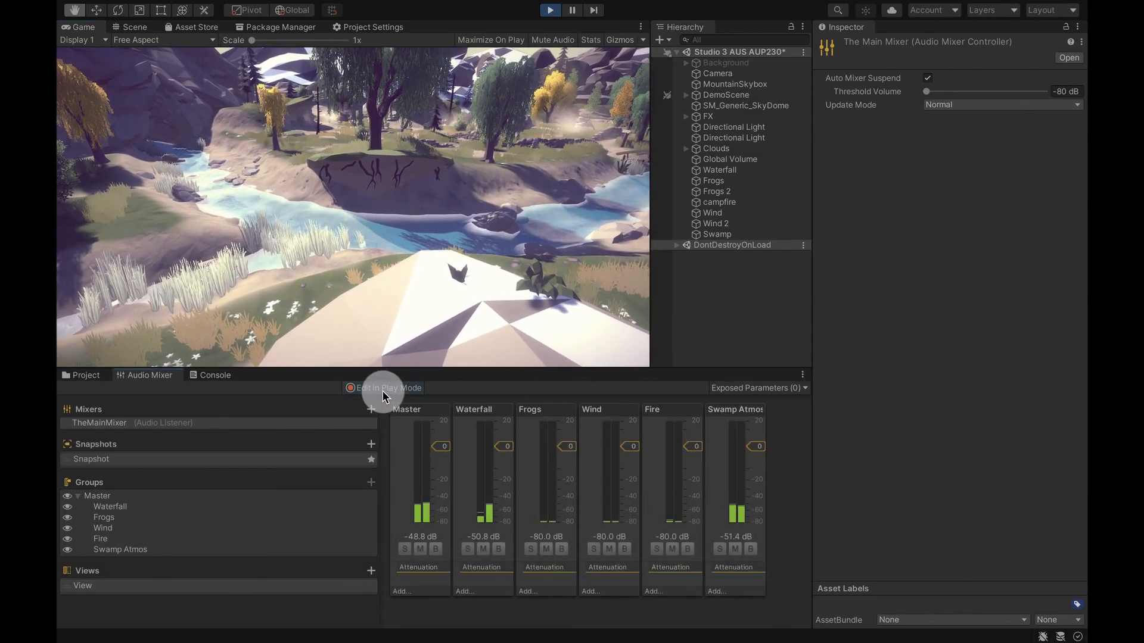
left_click(633, 451)
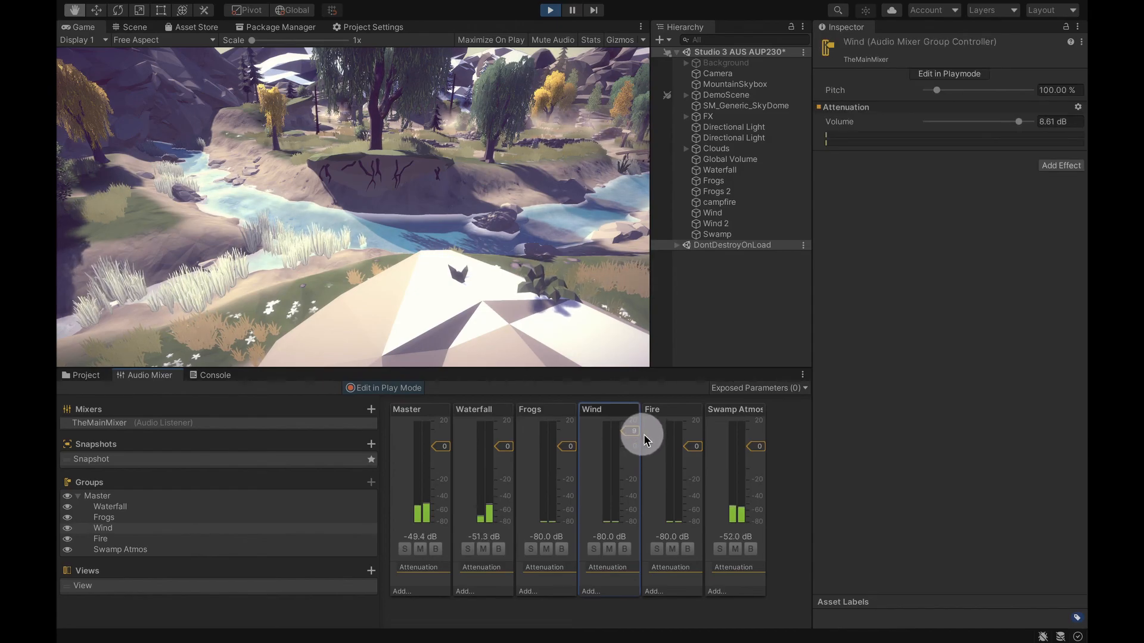
Return to the windy grassland and set the mixer group volumes to 11.31 dB for Wind and -1.52 dB for Waterfall
key("d")
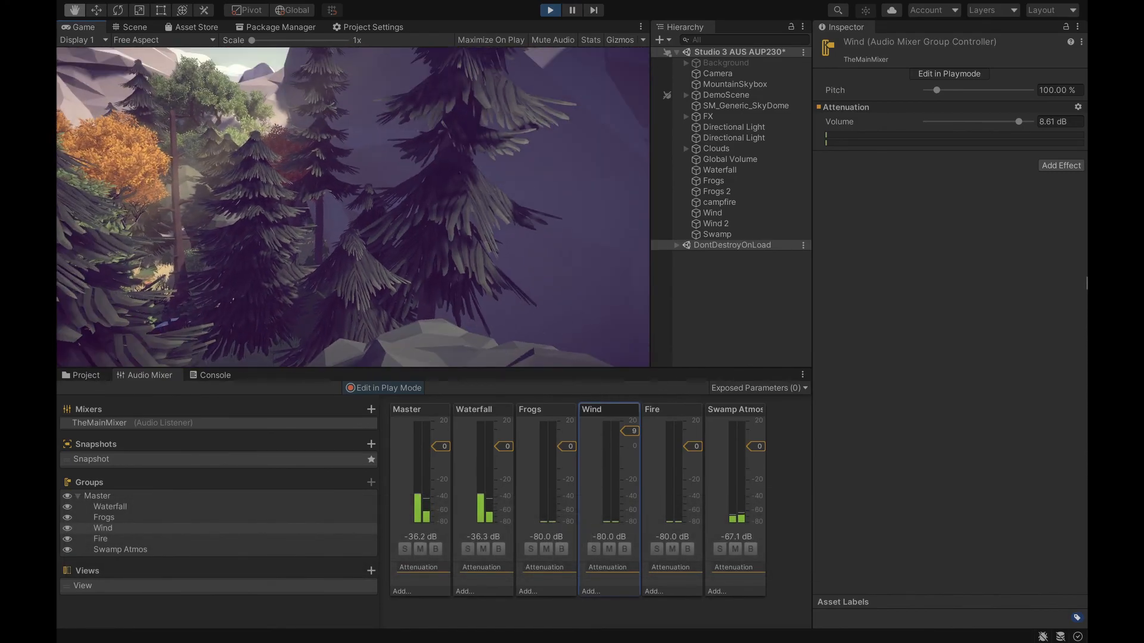
key("a")
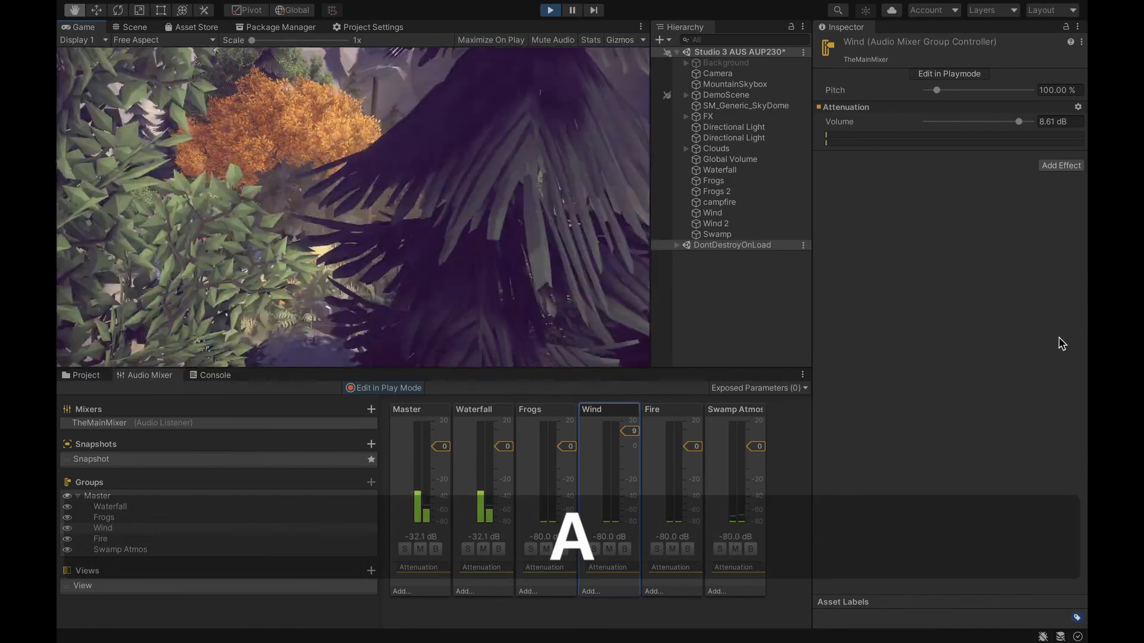
key("shift+s")
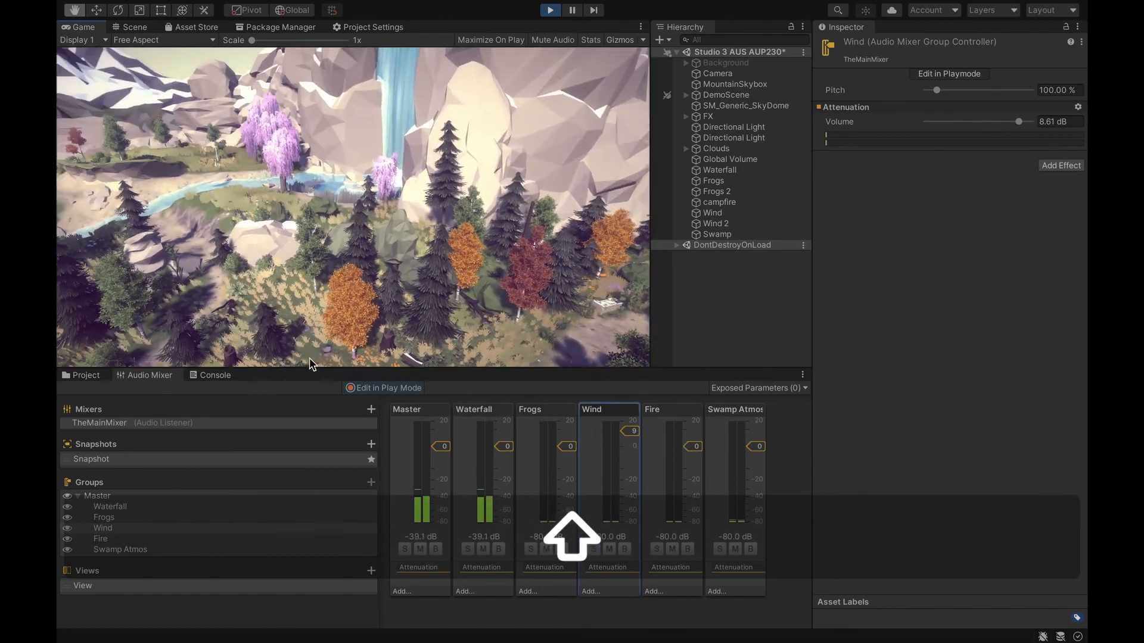
key("w")
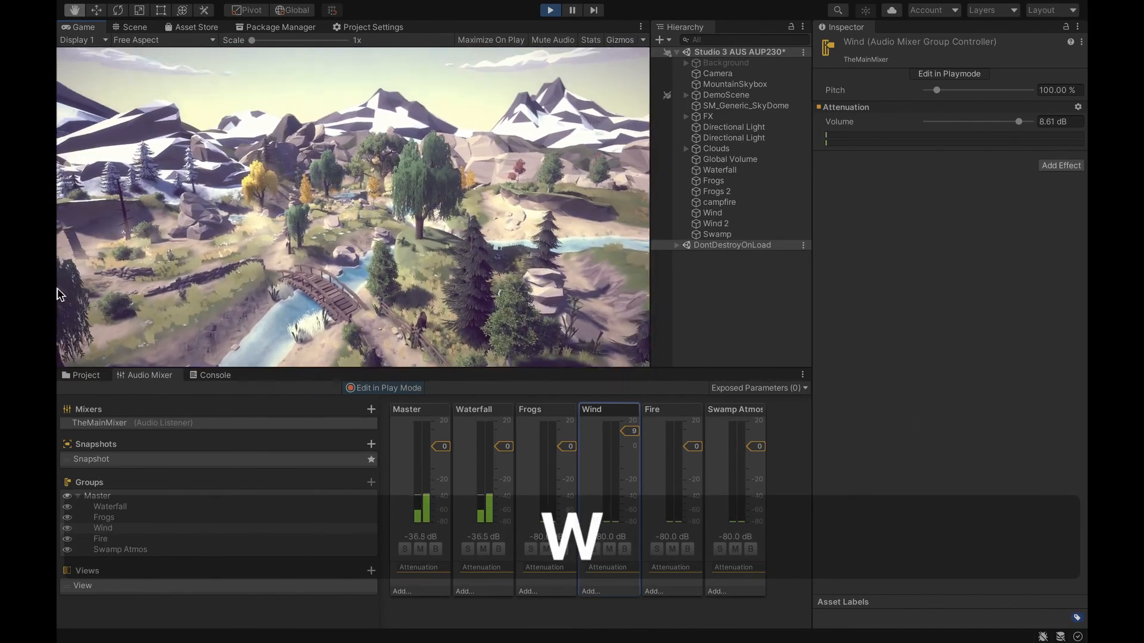
key("shift+w")
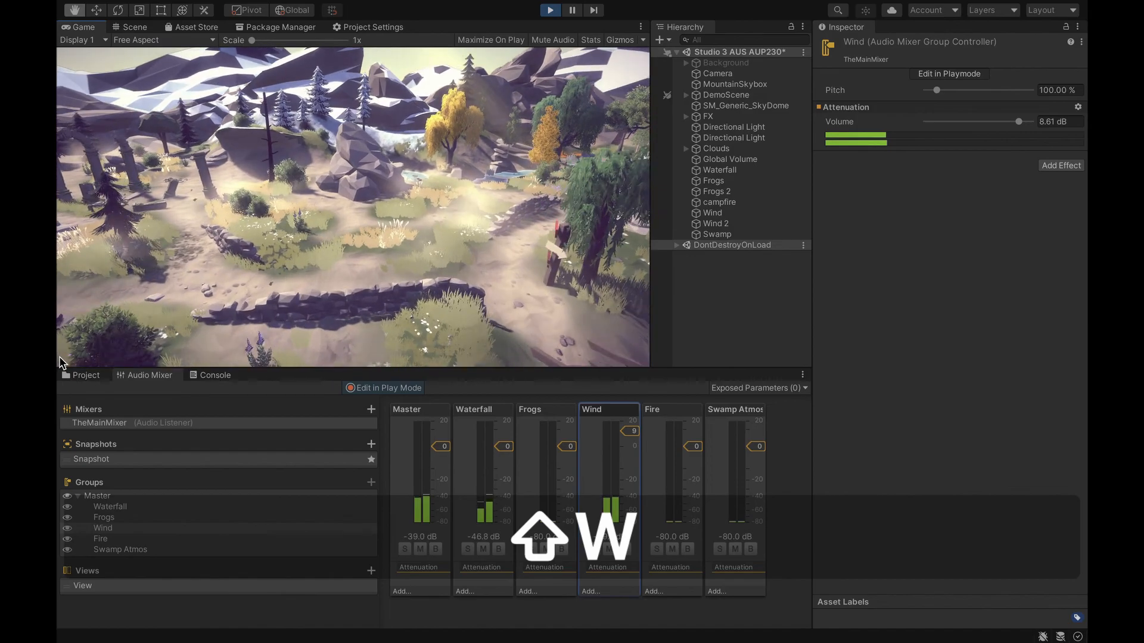
key("shift+w")
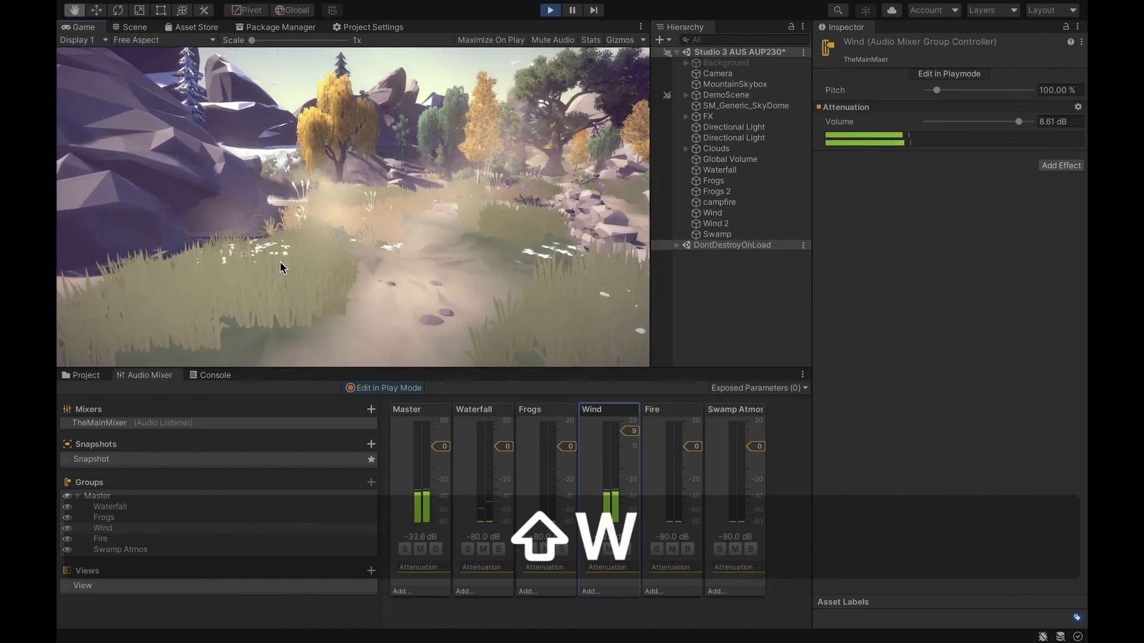
key("shift+w")
left_click_drag(620, 430, 625, 428)
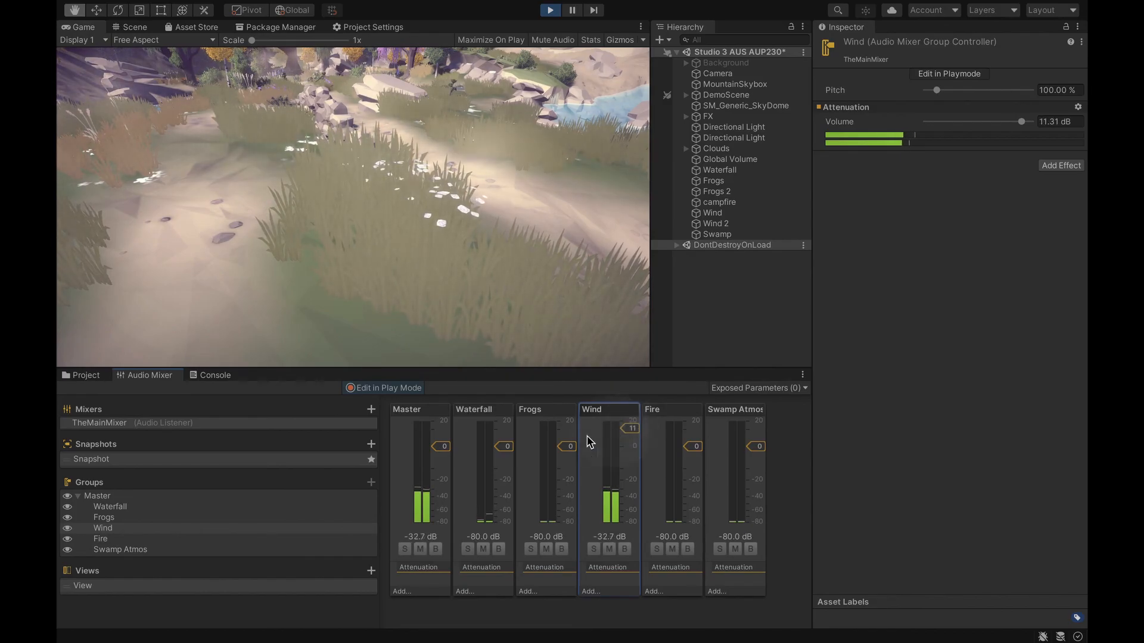
left_click_drag(503, 448, 506, 455)
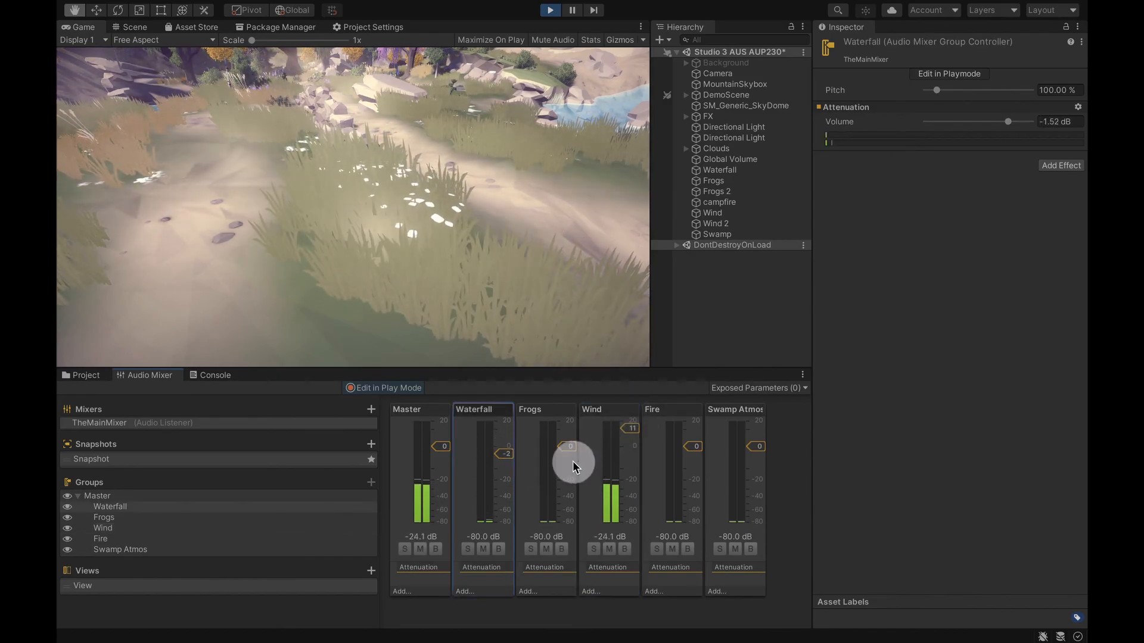
At the frog pond, lower the Wind group's volume to 4.17 dB, and exit play mode
left_click_drag(460, 262, 819, 292)
key("w")
key("d")
key("w")
key("a")
key("w")
key("a")
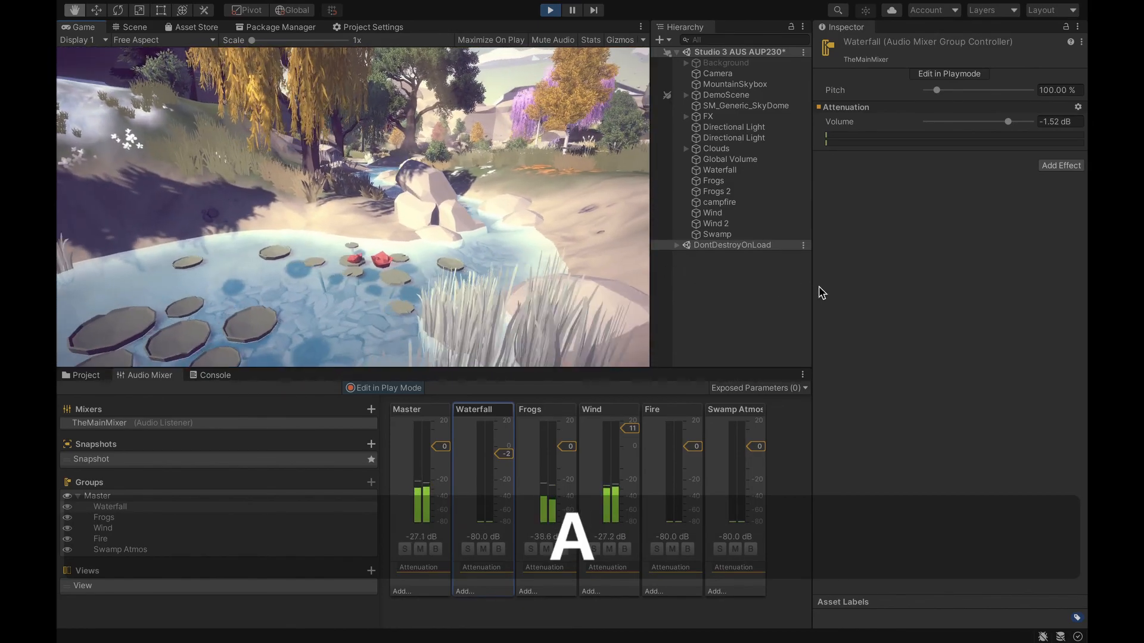
left_click_drag(641, 434, 638, 444)
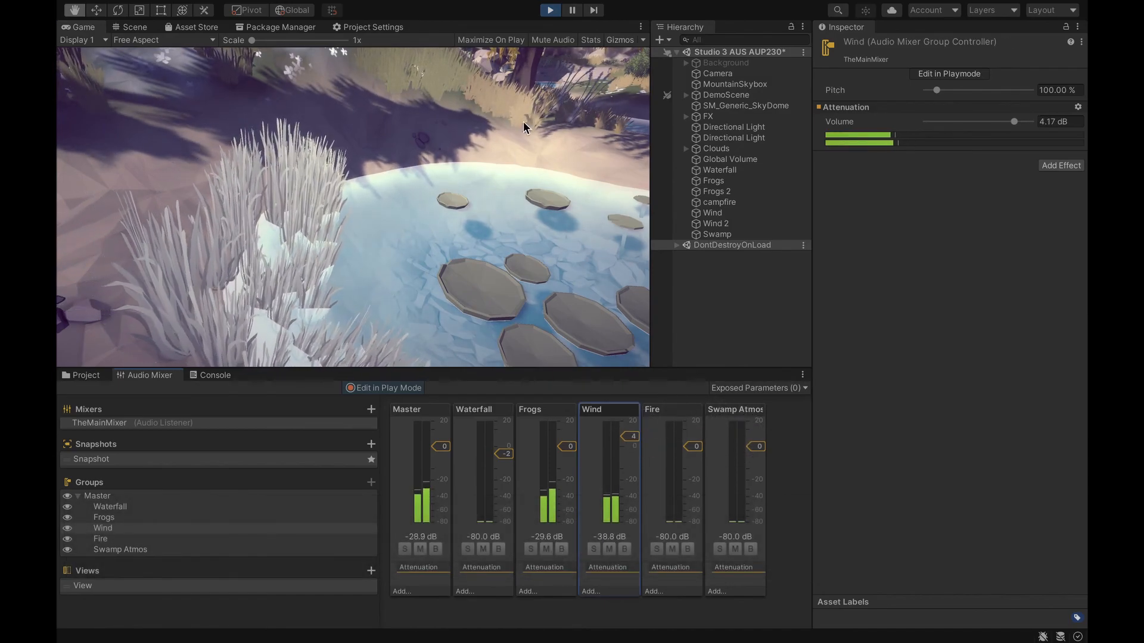
key("w")
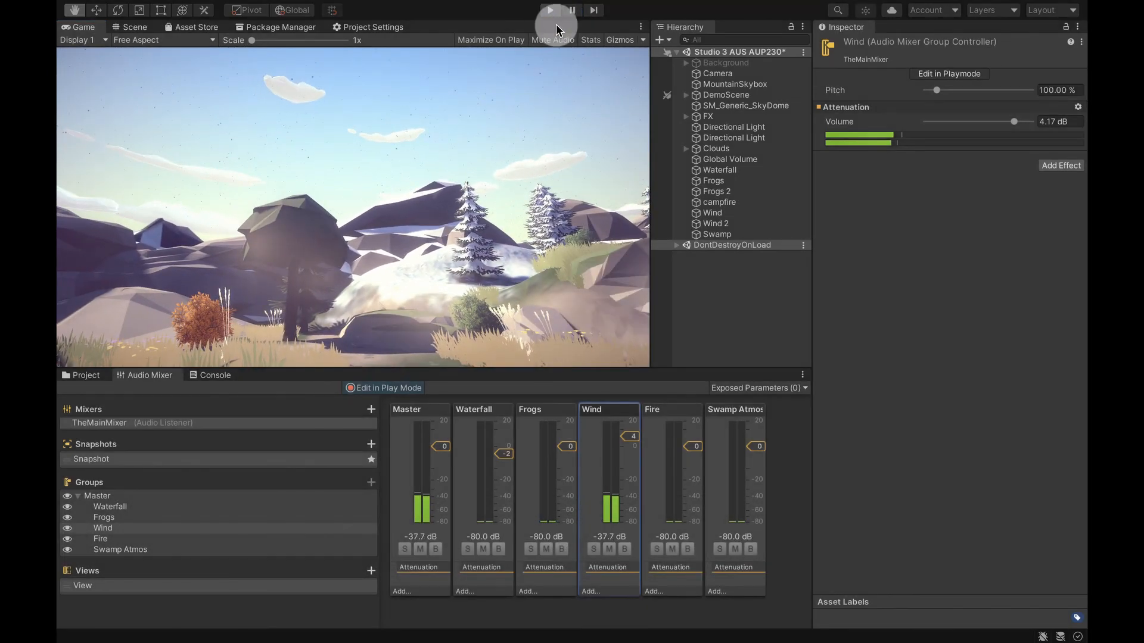
left_click(550, 10)
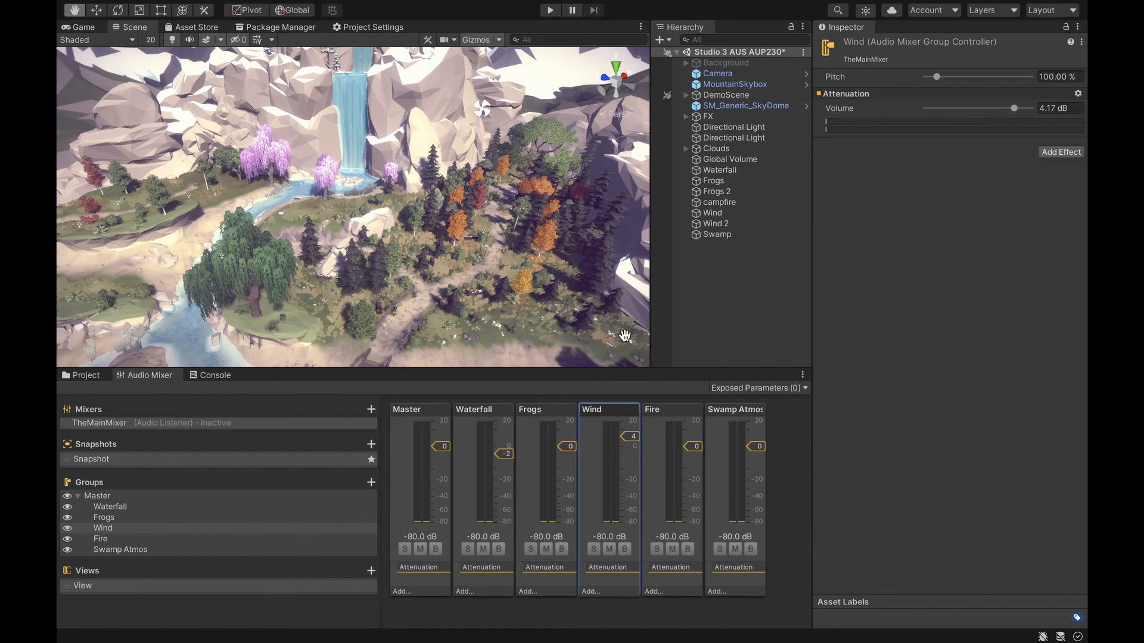
Enlarge the mixer area and try a ParamEQ effect on the Frogs group with 4037.58 Hz center frequency and 1.46 gain
left_click_drag(585, 368, 579, 296)
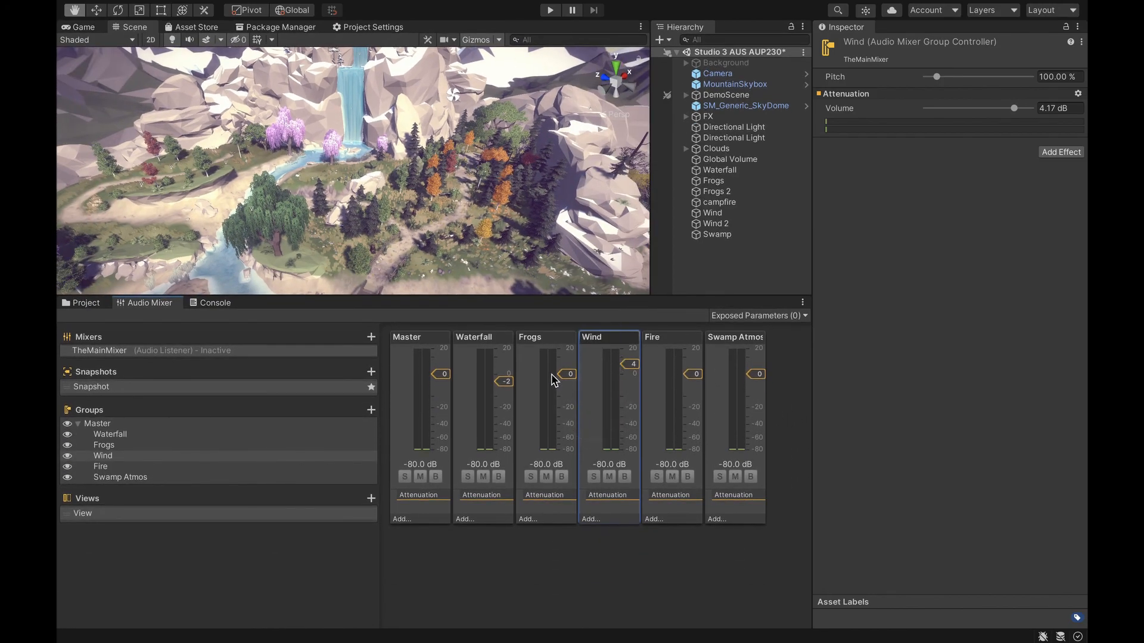
left_click(529, 520)
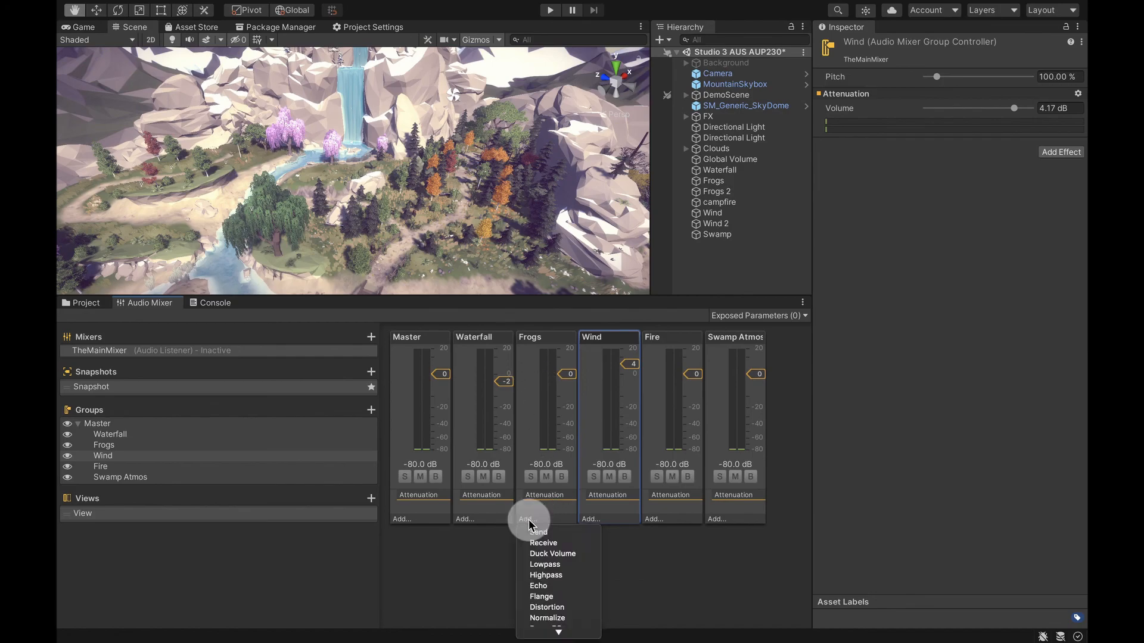
scroll(559, 543, "down", 2)
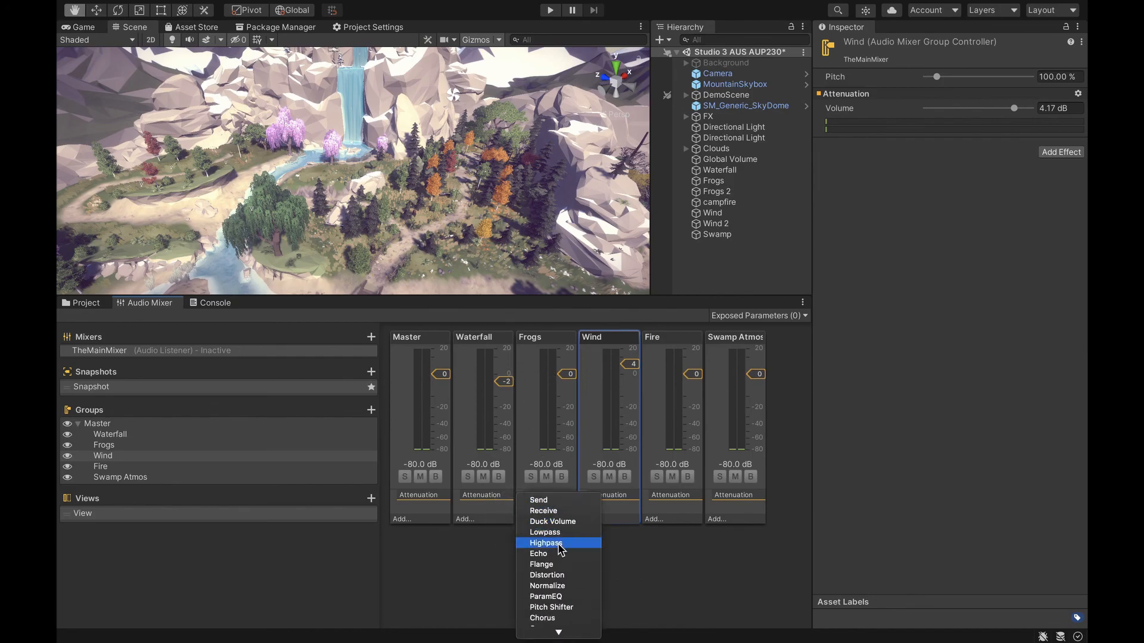
left_click(563, 597)
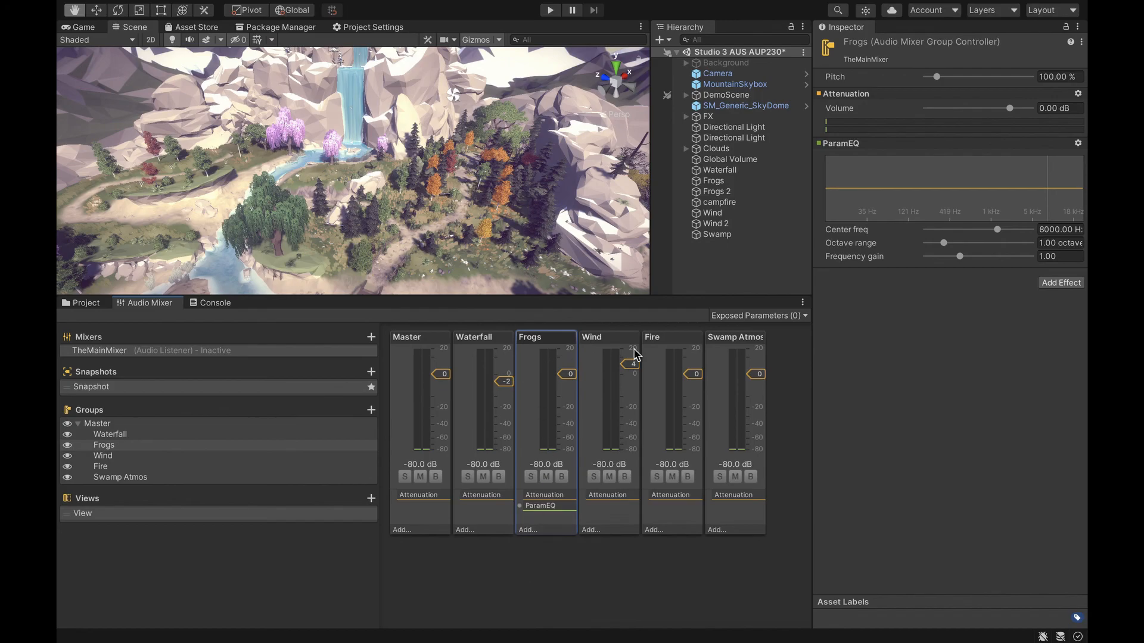
left_click_drag(1007, 196, 876, 158)
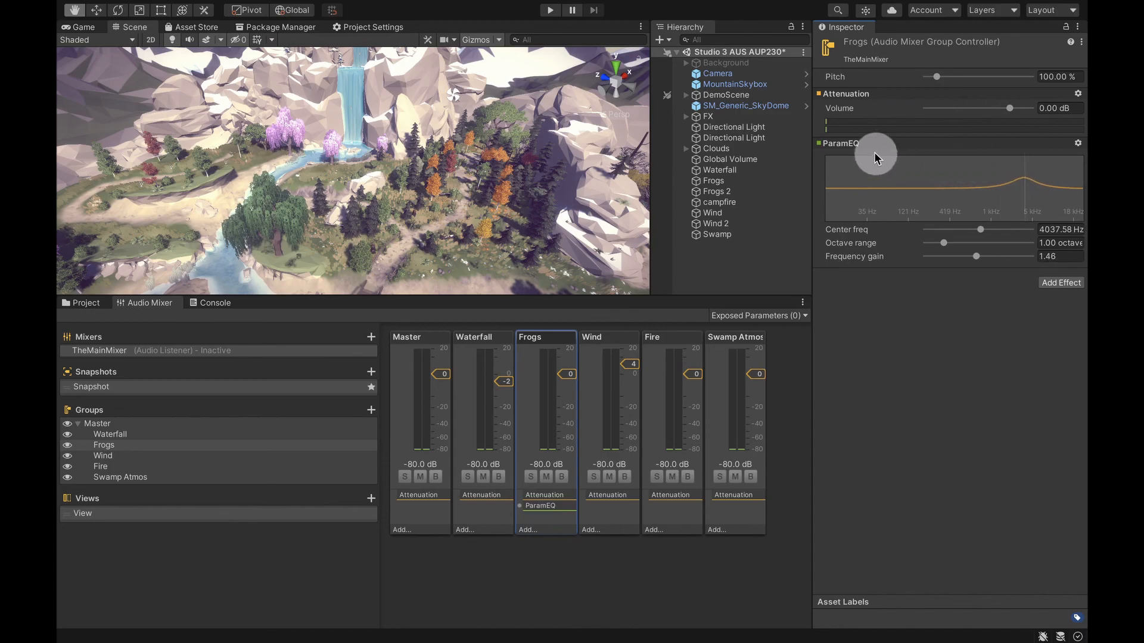
Remove the ParamEQ effect from the Frogs group and clear the selection
right_click(842, 144)
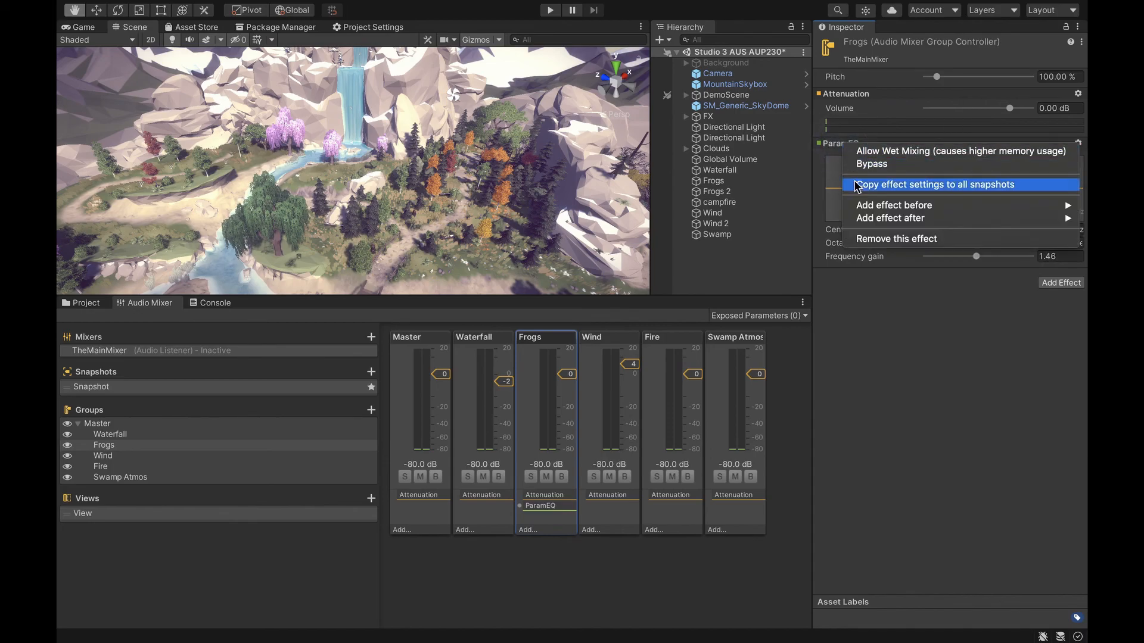
left_click(868, 240)
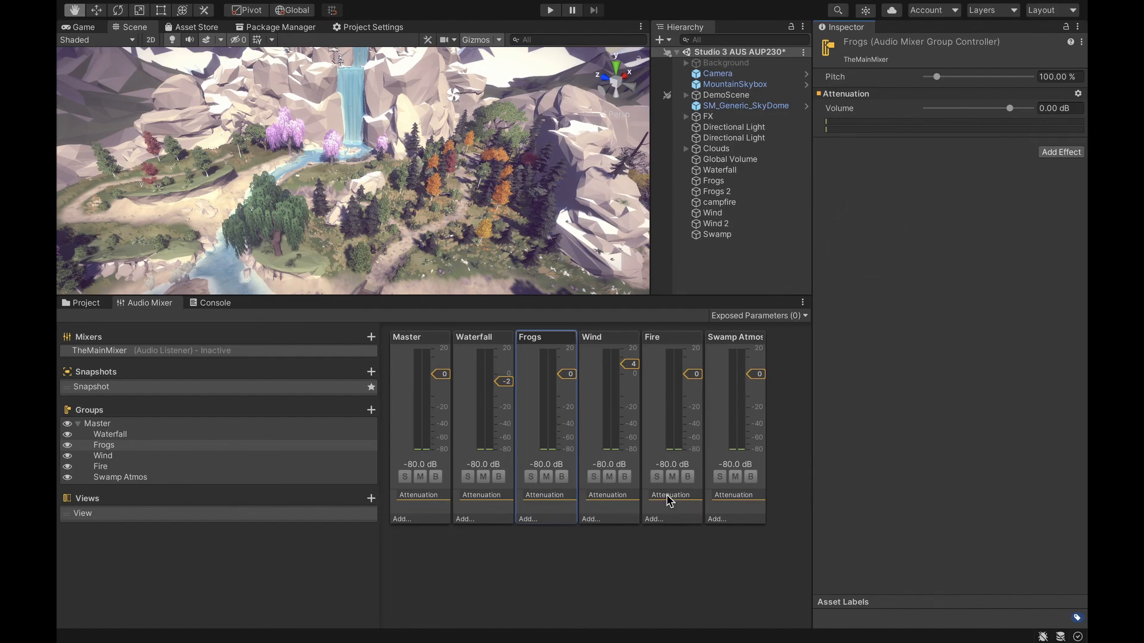
left_click(786, 511)
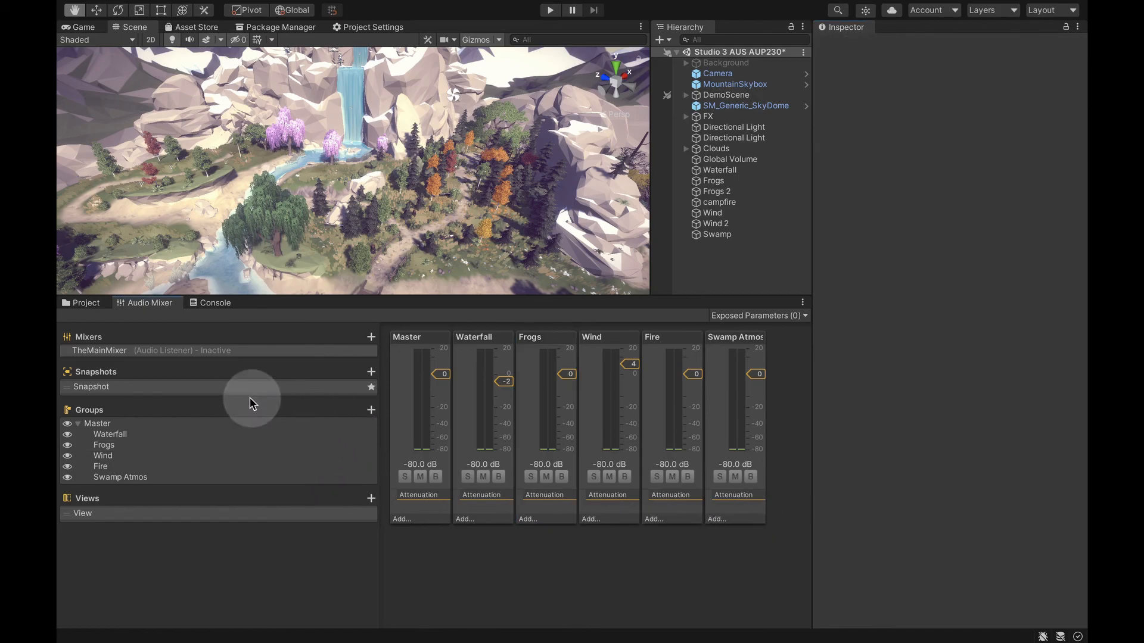
Create a new mixer group under Master and name it Aux Return 1
left_click(325, 425)
left_click(371, 411)
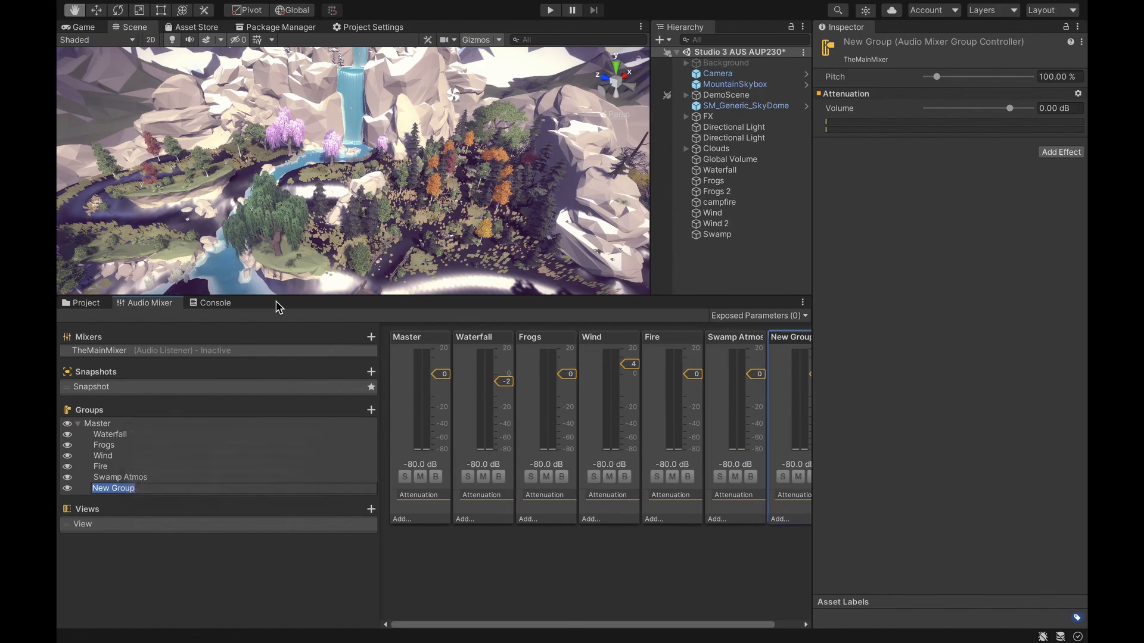
key("shift")
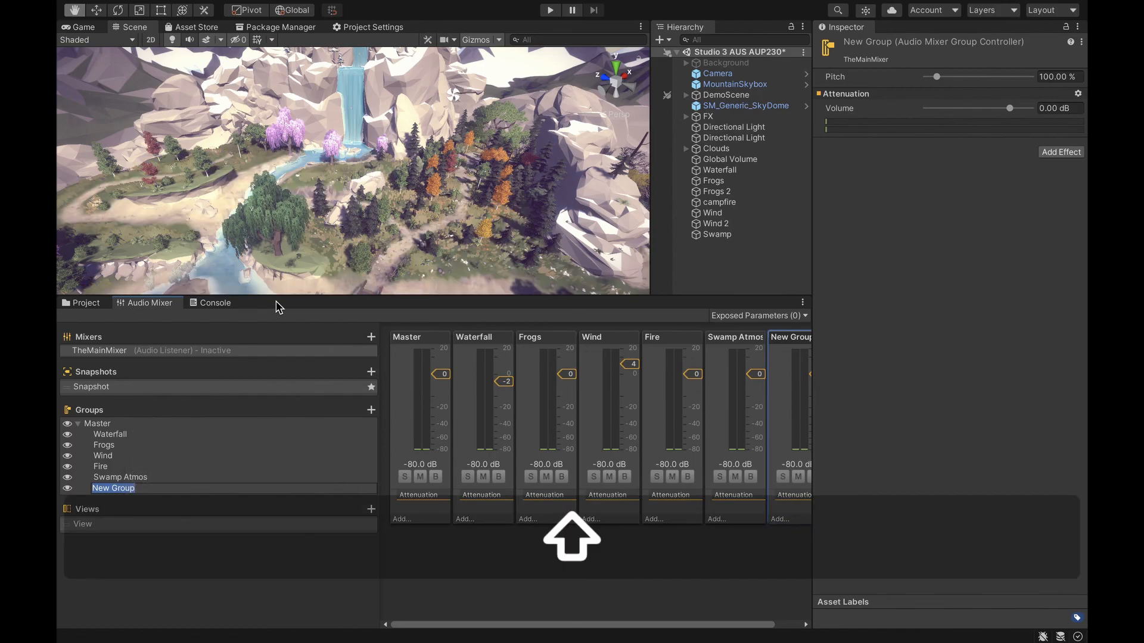
type("Aux Return 1")
key("Return")
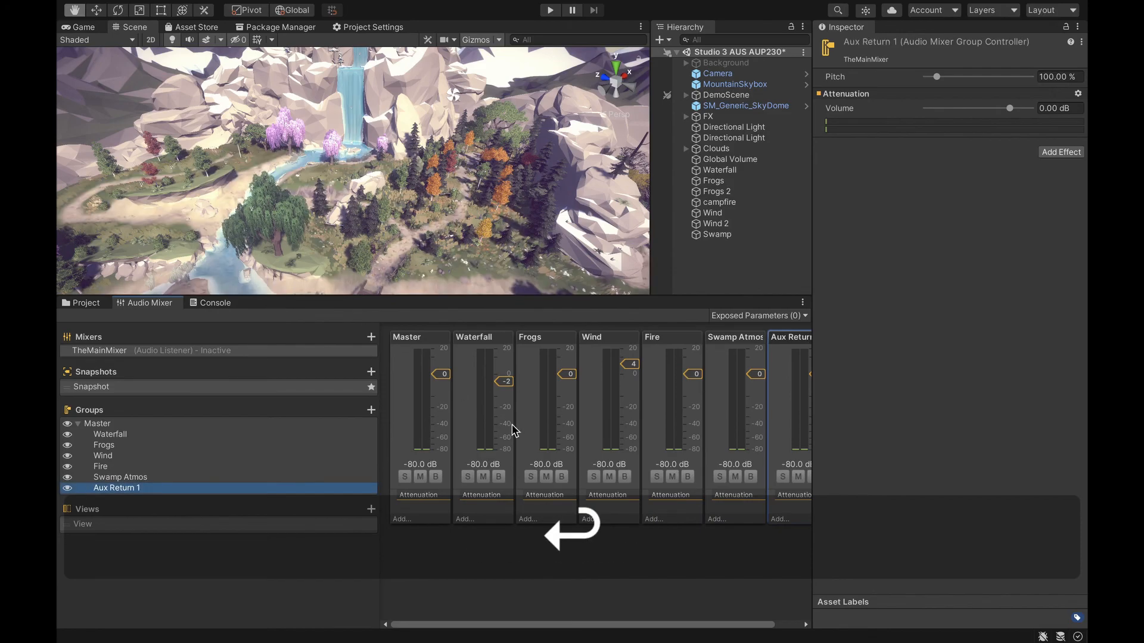
Add Echo and Receive effects to the Aux Return 1 group, and place Receive before Echo
scroll(510, 427, "right", 1, "shift")
left_click(753, 521)
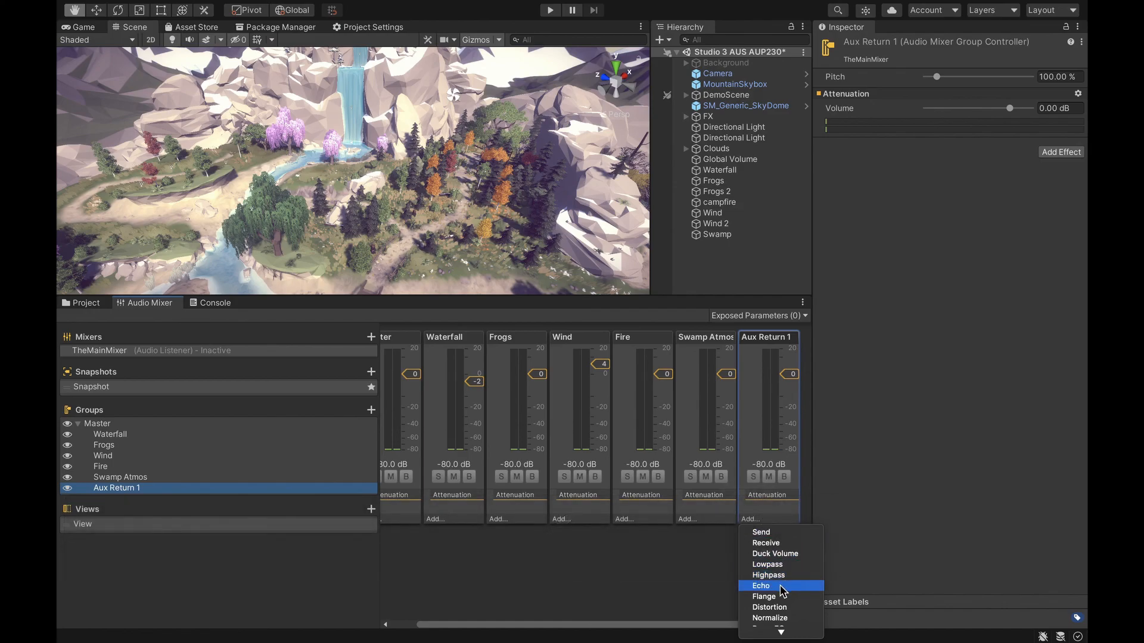
left_click(781, 589)
left_click(749, 529)
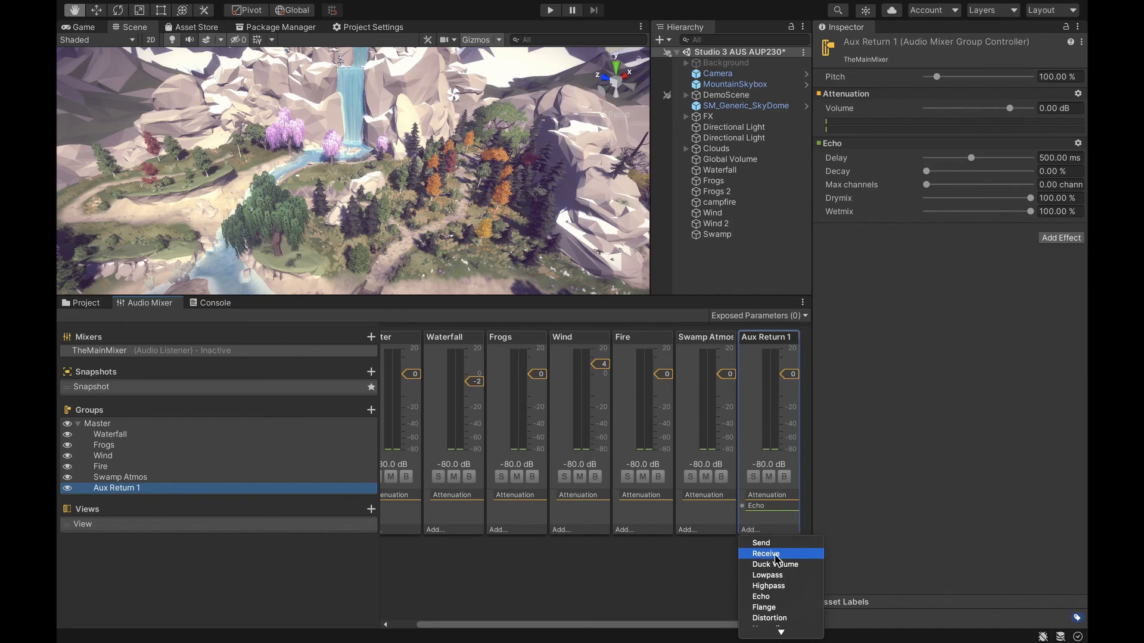
left_click(766, 554)
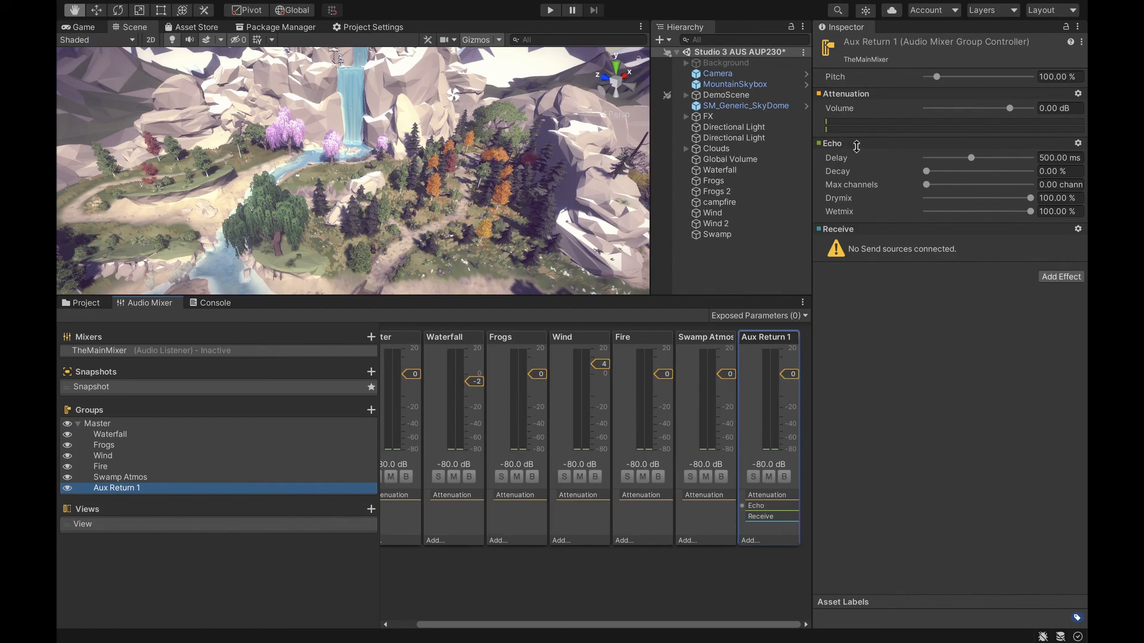
left_click_drag(858, 144, 882, 272)
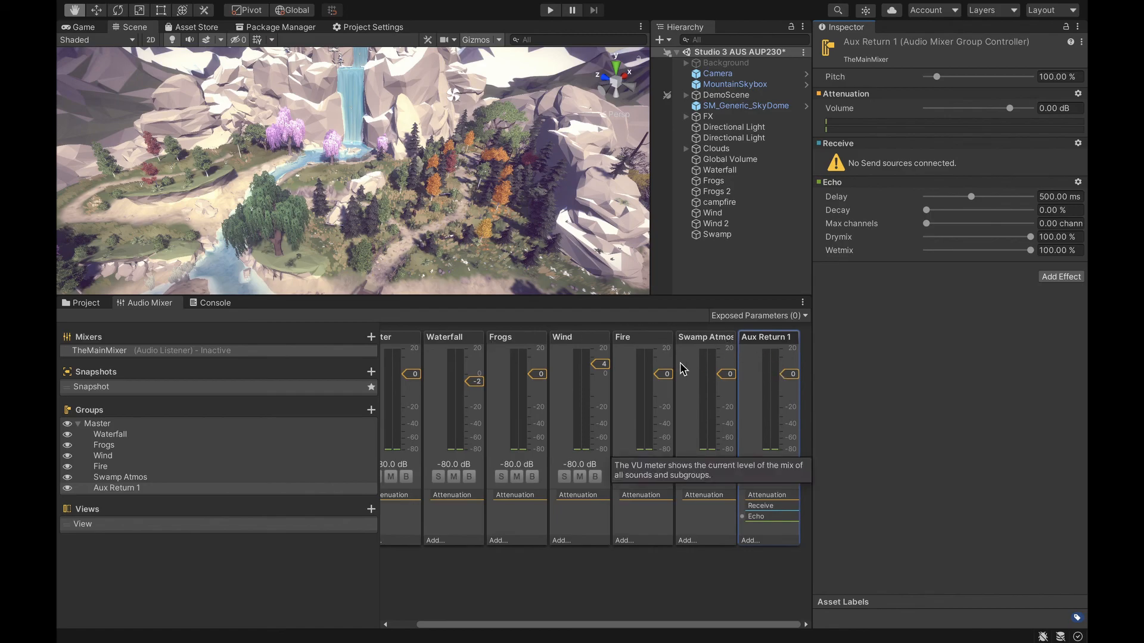
Add a Send effect to the Frogs group, route it to Aux Return 1\Receive, and set its send level to -17.63 dB
left_click(499, 540)
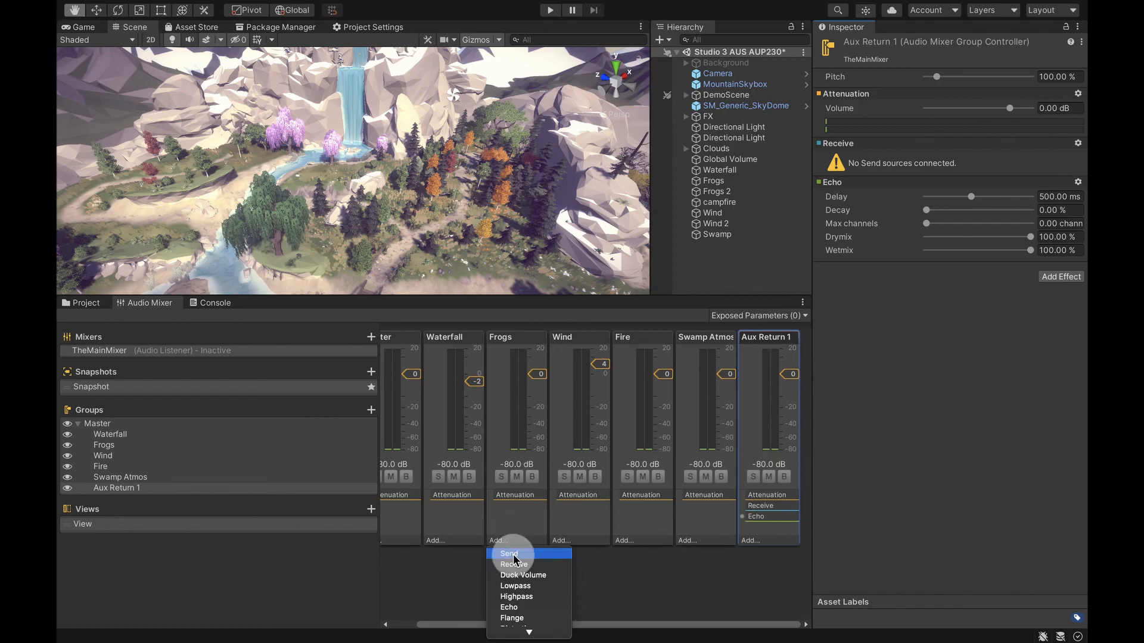
left_click(512, 554)
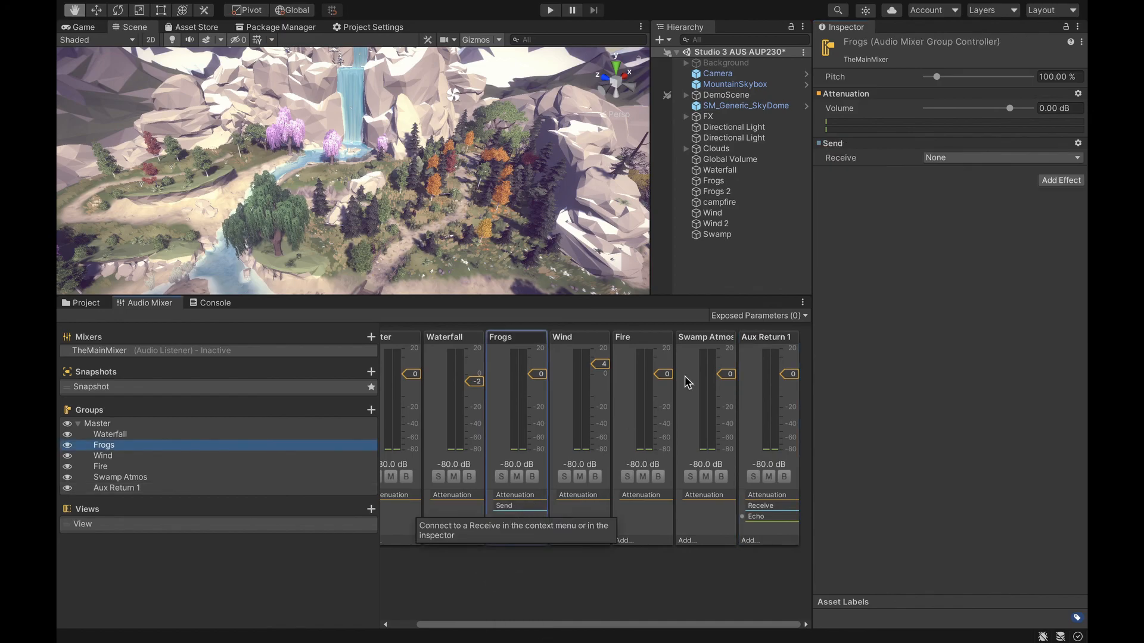
left_click(958, 158)
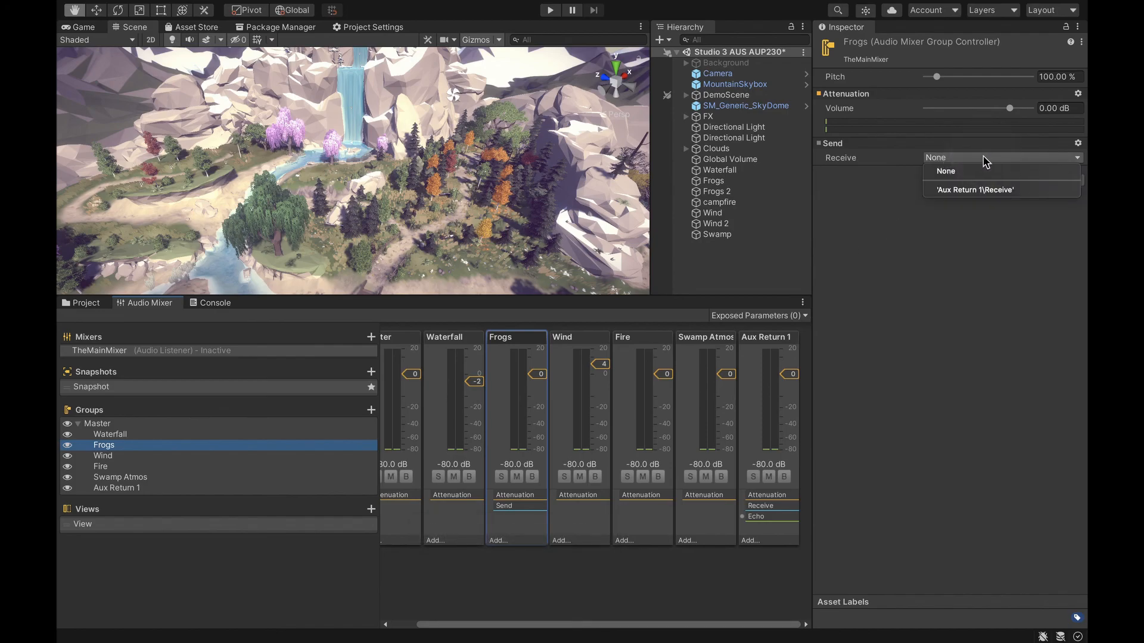
left_click(992, 191)
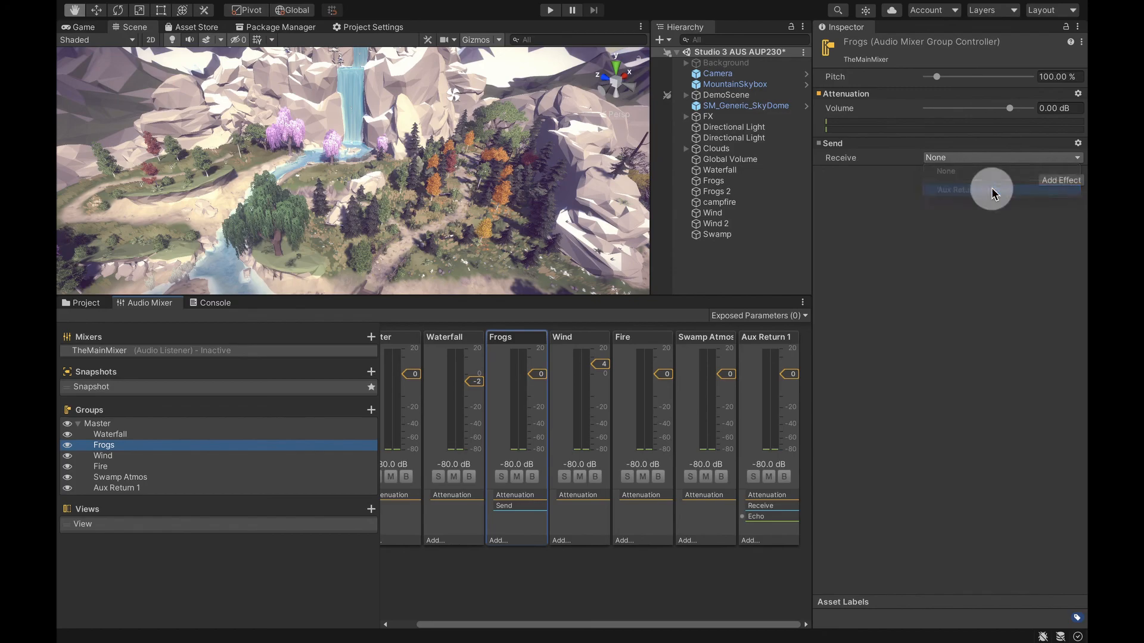
left_click_drag(500, 513, 632, 507)
Set the Aux Return 1 Echo effect's Decay to 74% and Drymix to 0%
left_click(768, 522)
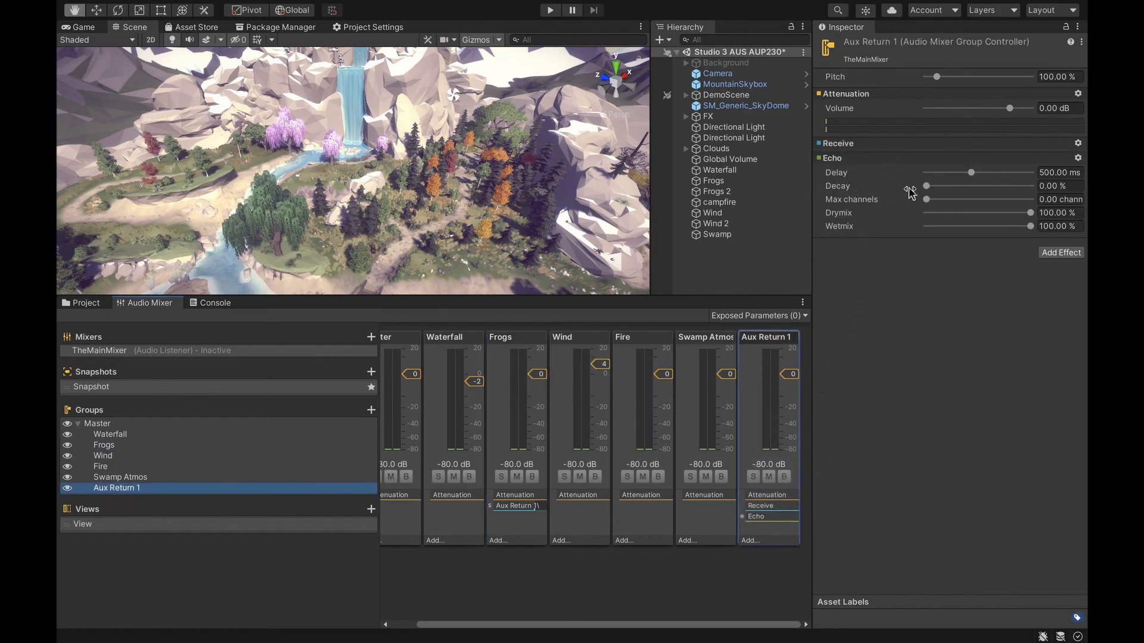
left_click_drag(927, 187, 1001, 194)
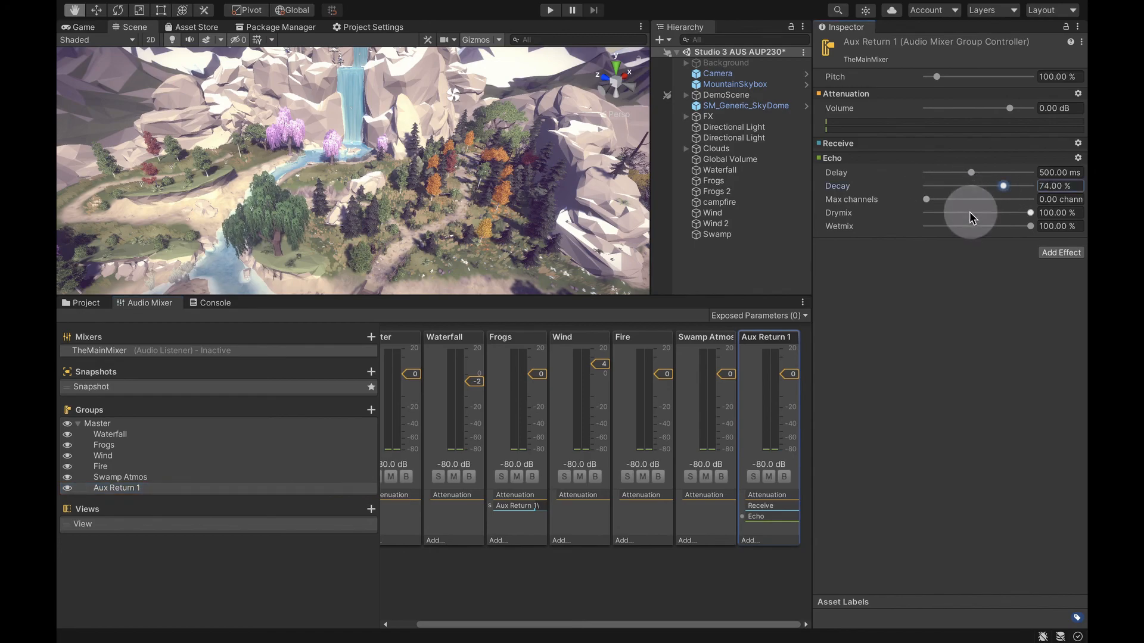
left_click_drag(1030, 212, 807, 252)
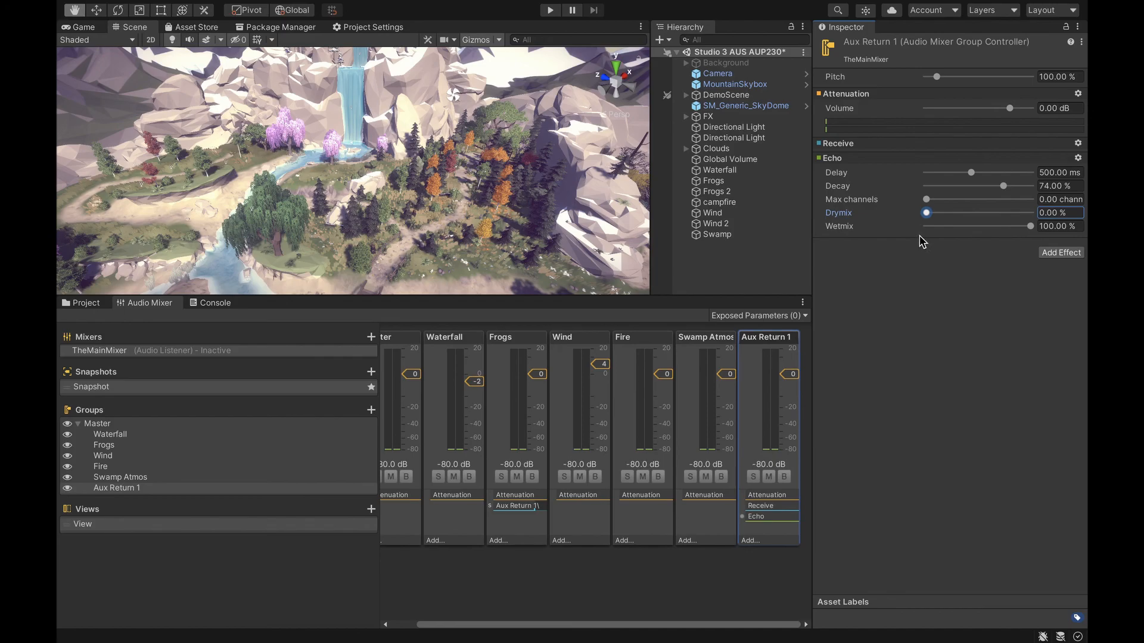
In play mode at the frog pond, enable mixer editing and raise the Aux Return 1 group's volume to 20 dB
left_click(550, 11)
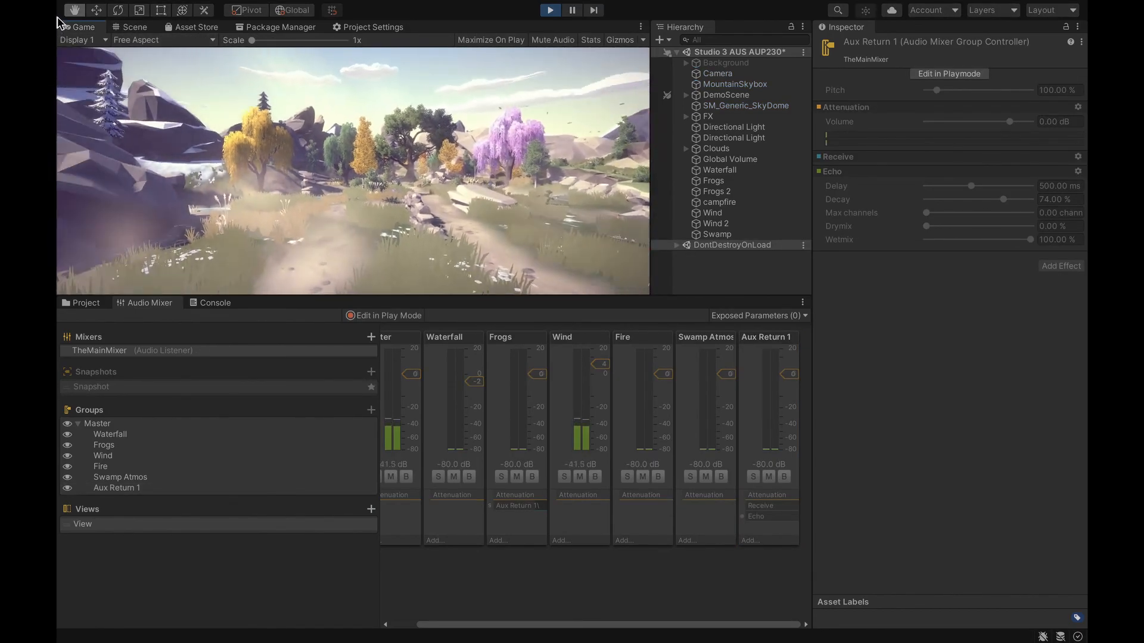
key("w")
key("w")
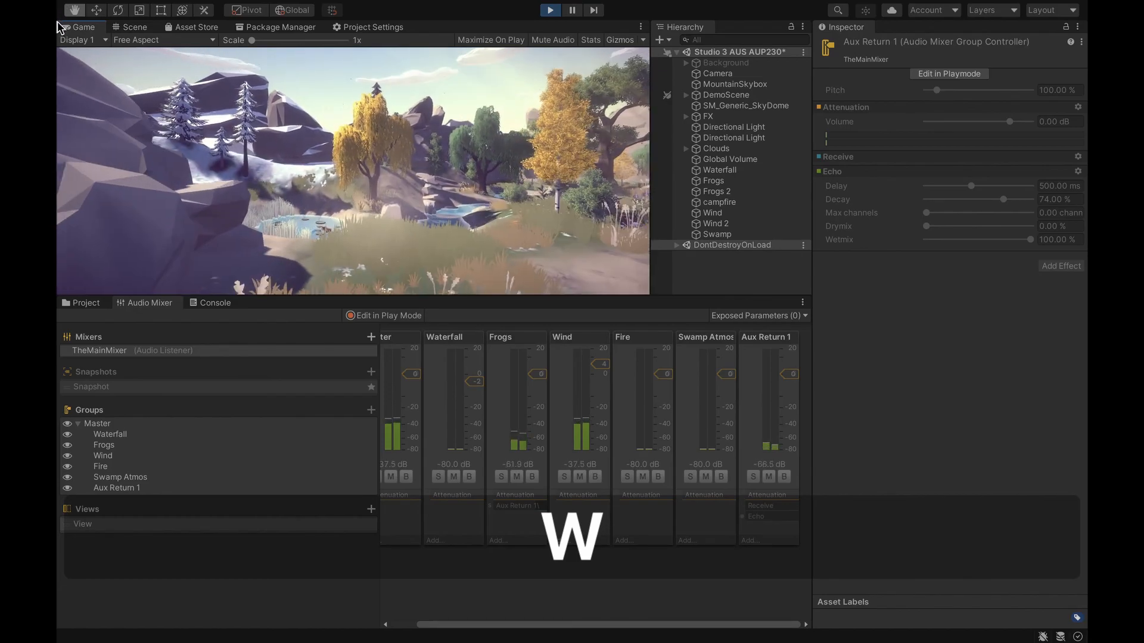
key("w")
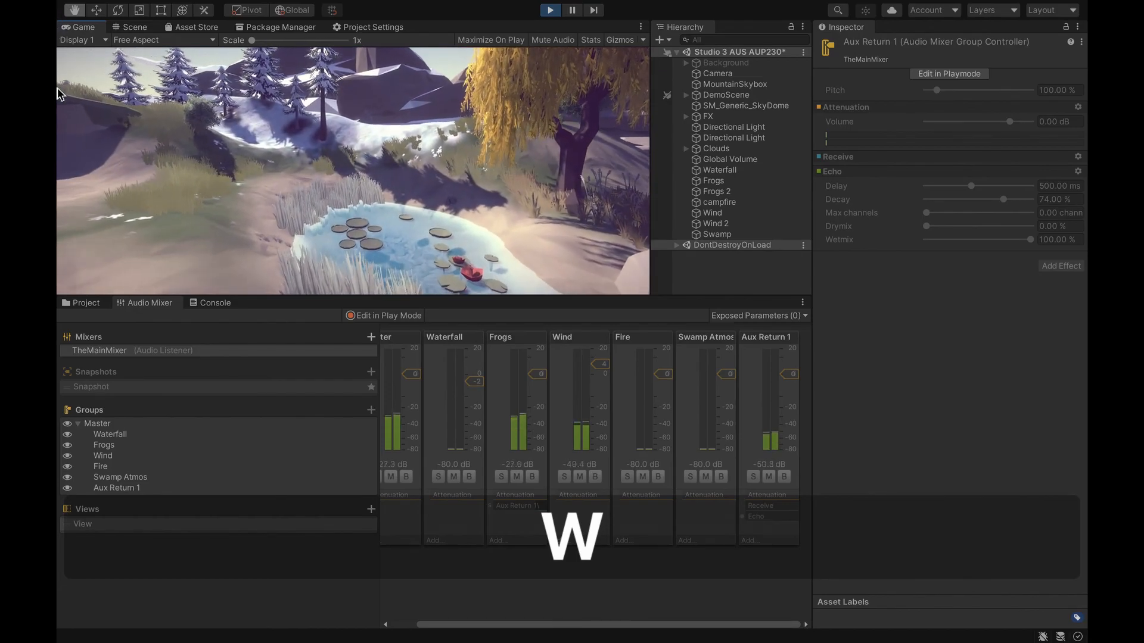
left_click(359, 317)
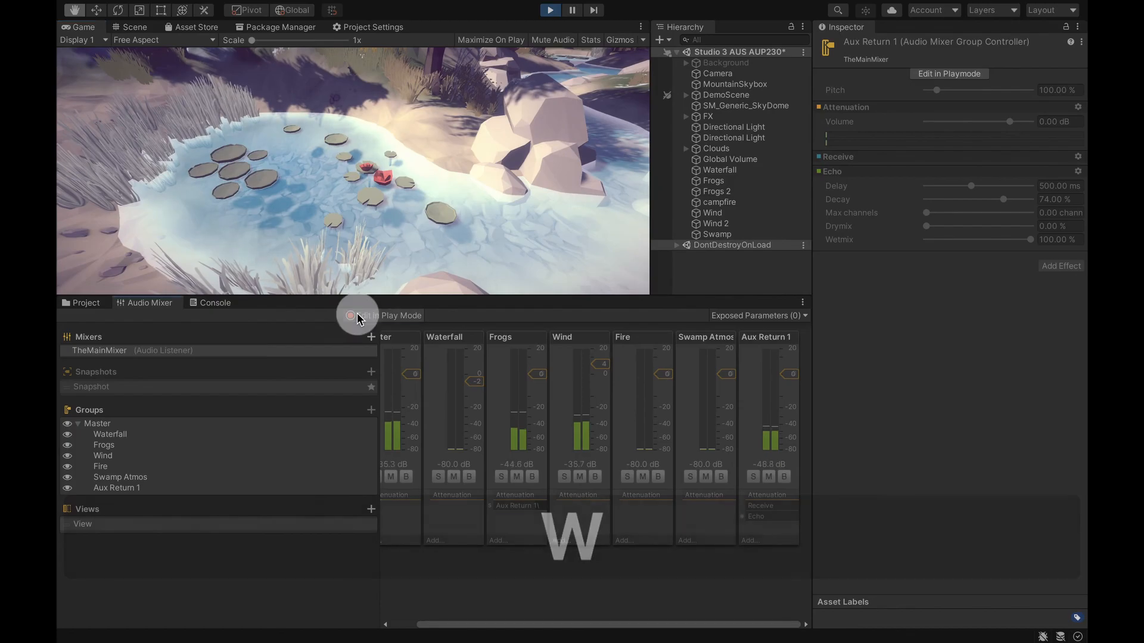
left_click_drag(789, 373, 766, 319)
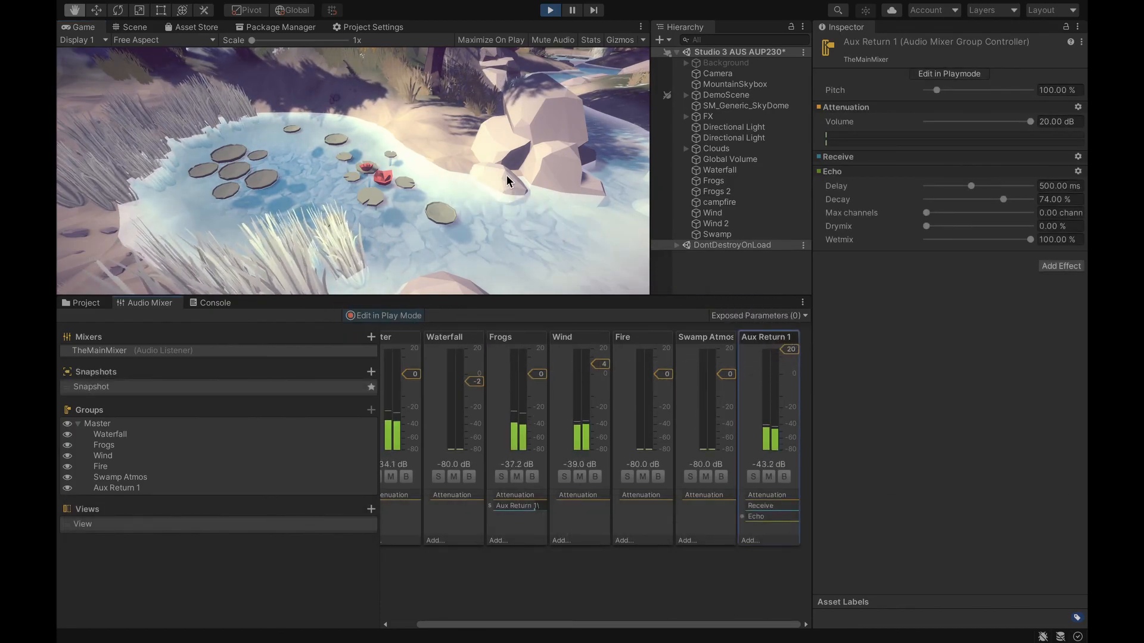
Lower the Frogs group's volume to -20.61 dB while auditioning the echo return, and exit play mode
left_click_drag(532, 373, 540, 409)
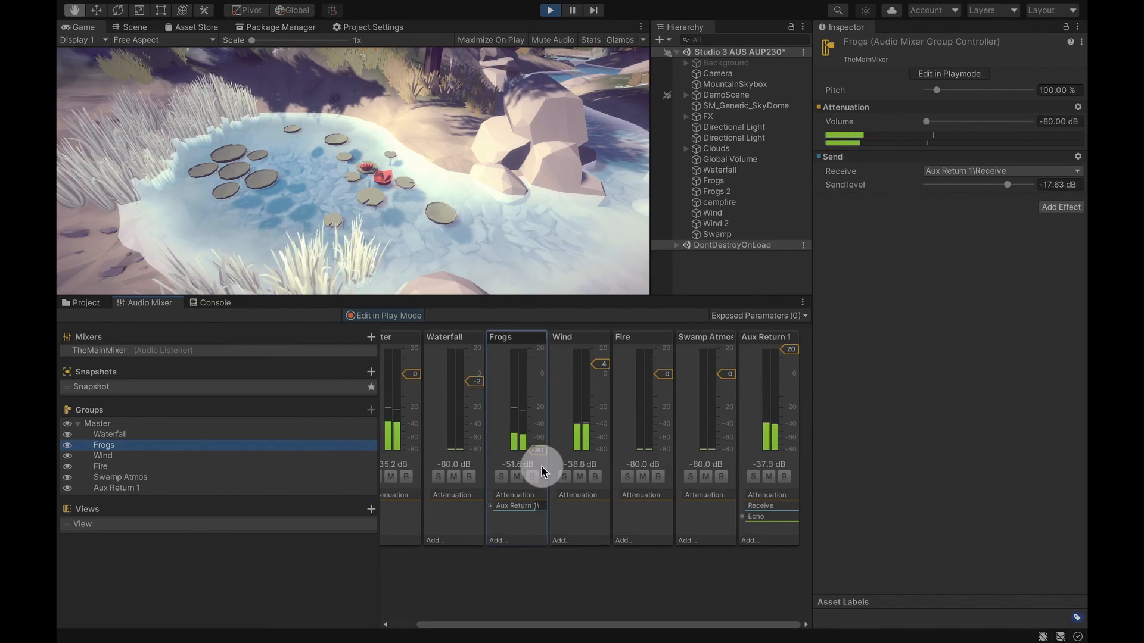
left_click_drag(539, 413, 537, 408)
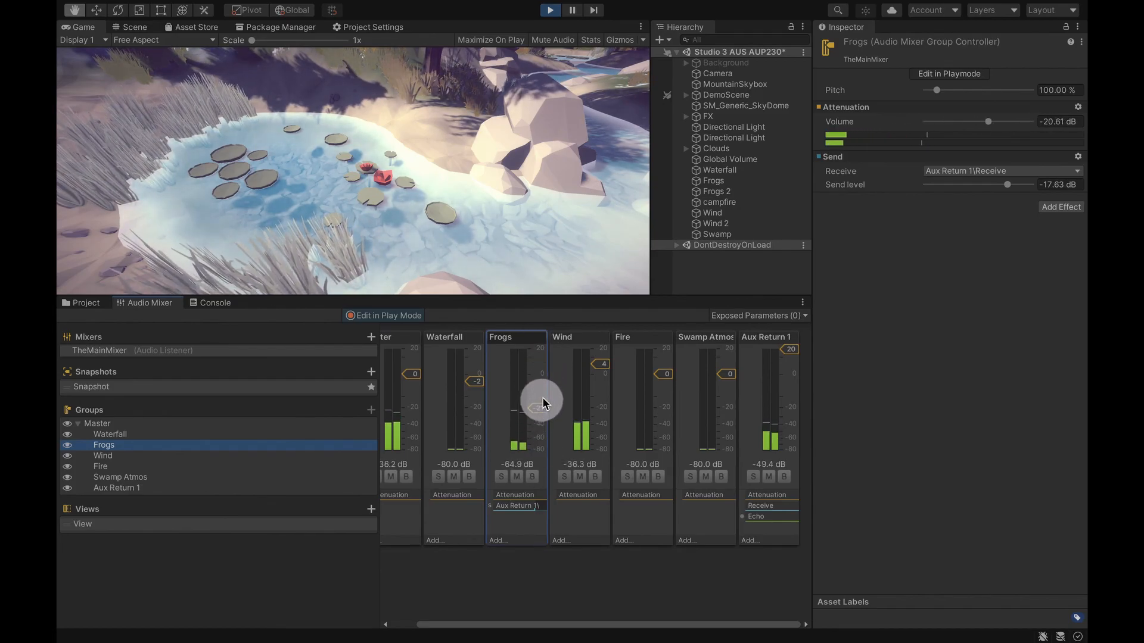
left_click(551, 15)
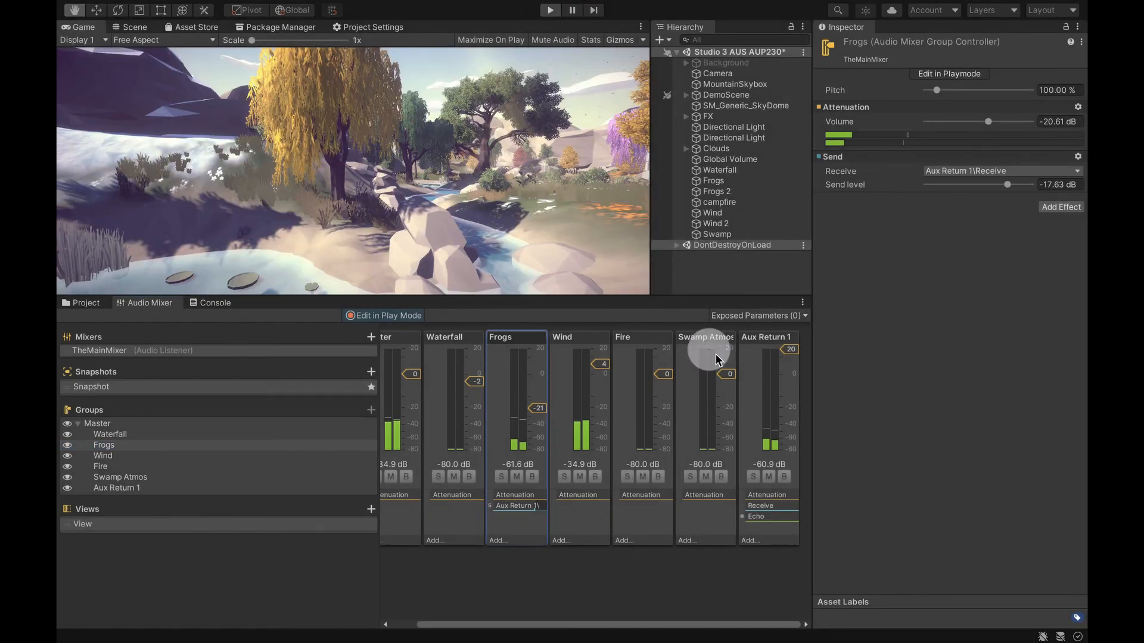
left_click(765, 338)
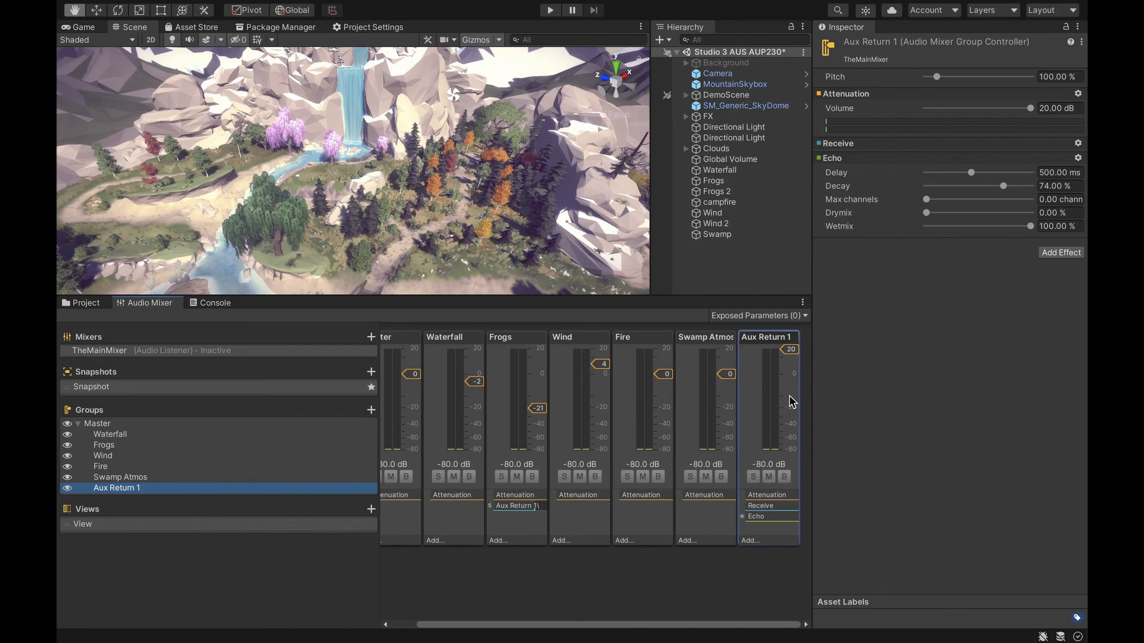
left_click(754, 540)
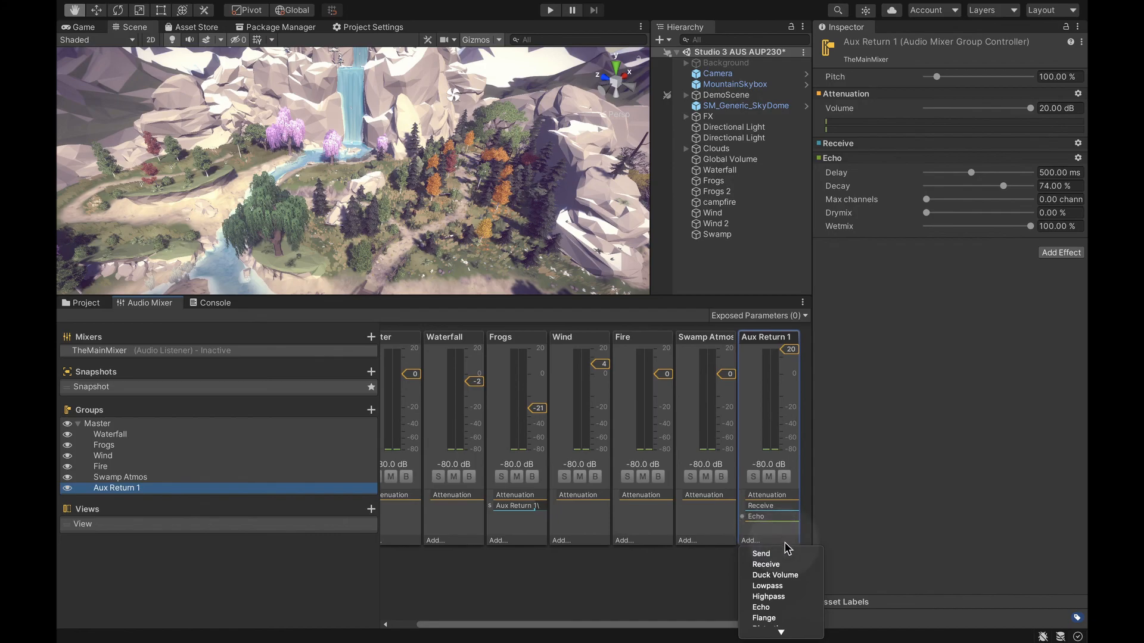
mouse_move(781, 635)
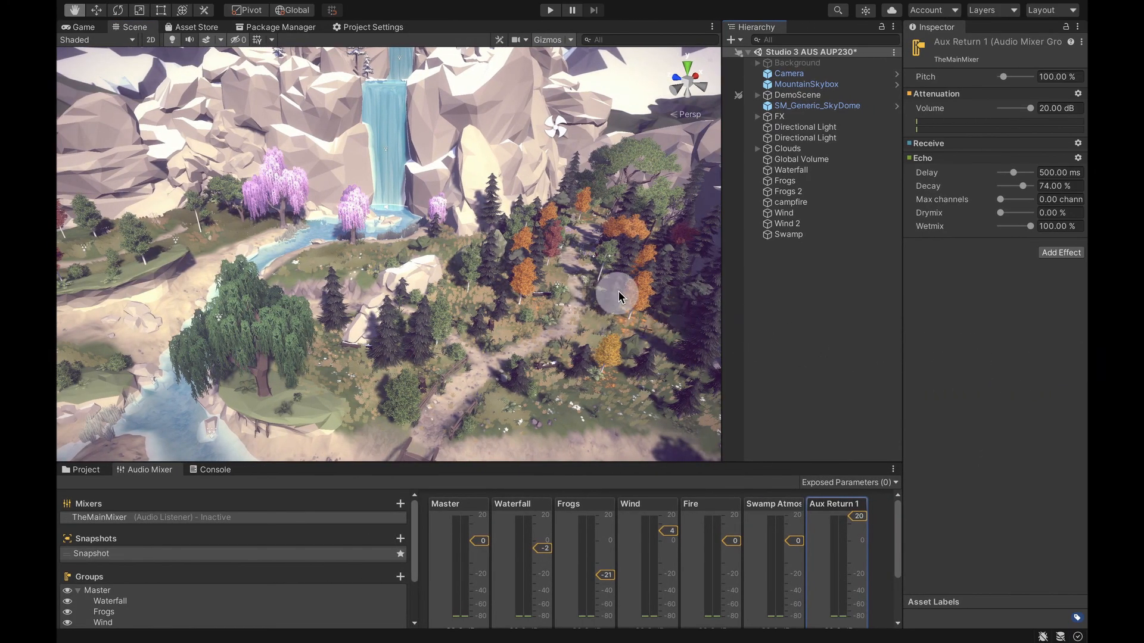
Create an empty game object in the scene and browse the audio components available for it
right_click_drag(617, 293, 650, 188)
key("w")
key("a")
key("q")
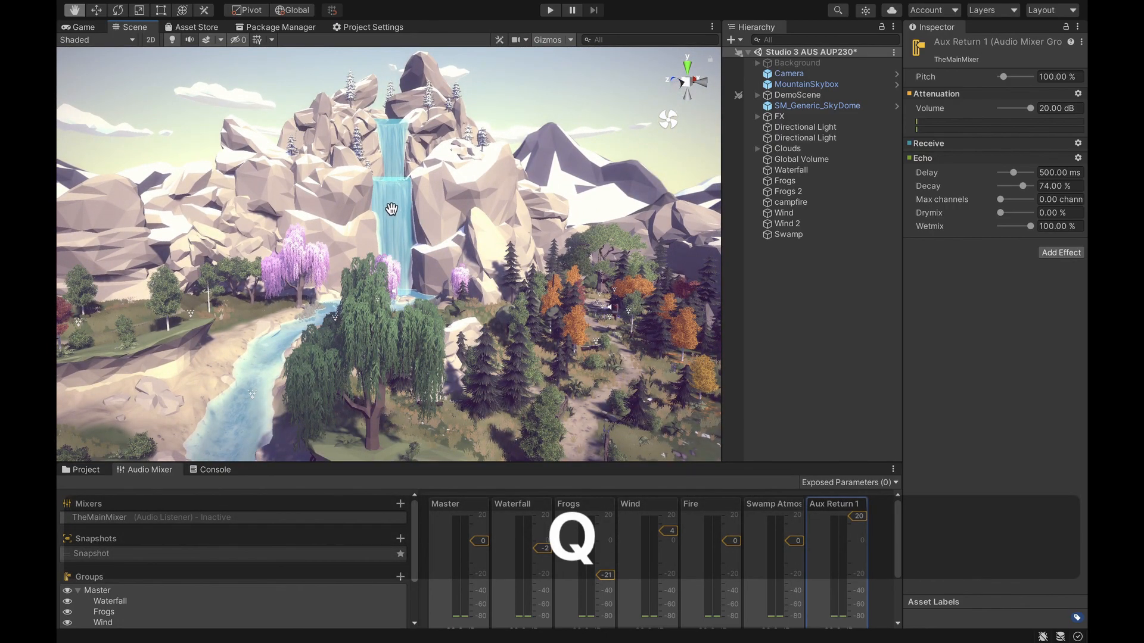
left_click(811, 274)
right_click(784, 285)
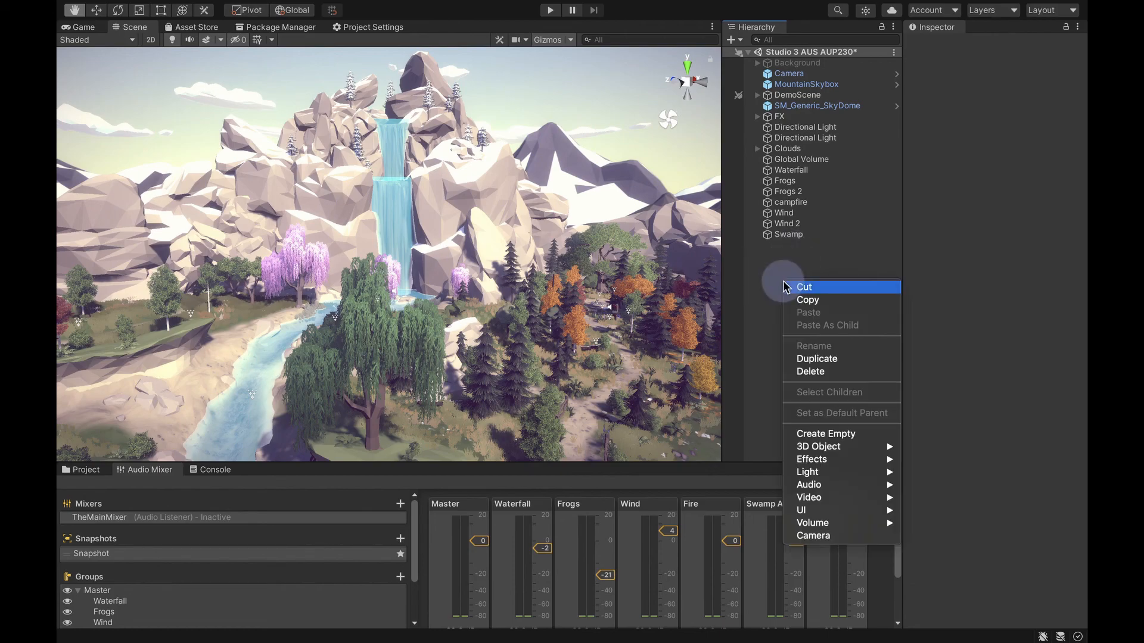
left_click(824, 434)
left_click(816, 294)
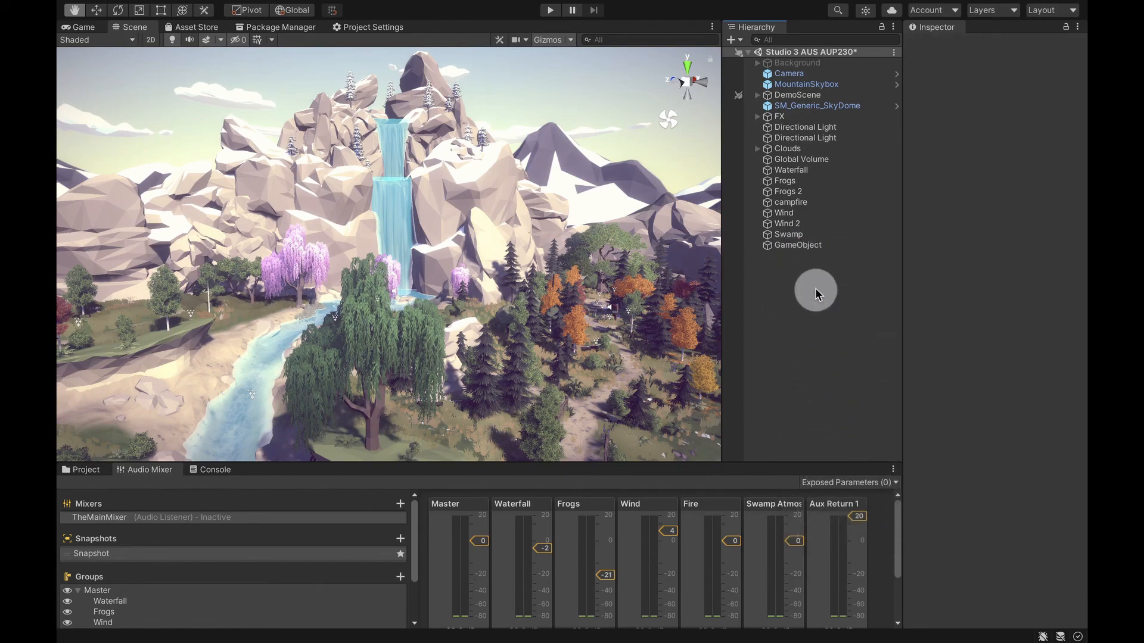
left_click(840, 244)
left_click(993, 148)
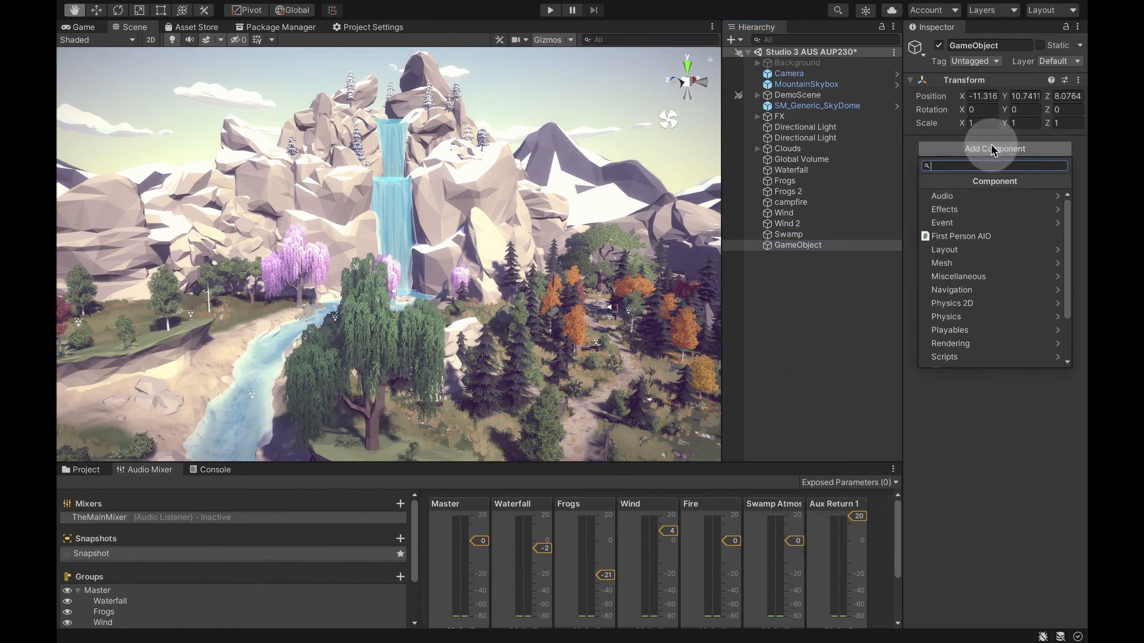
left_click(946, 196)
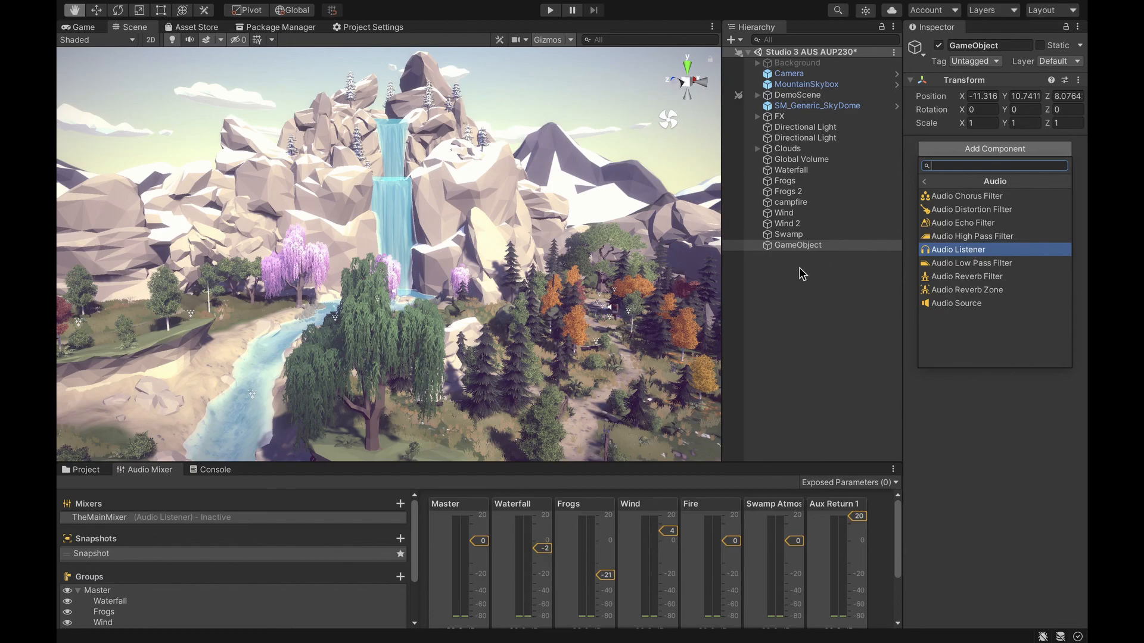
left_click(770, 275)
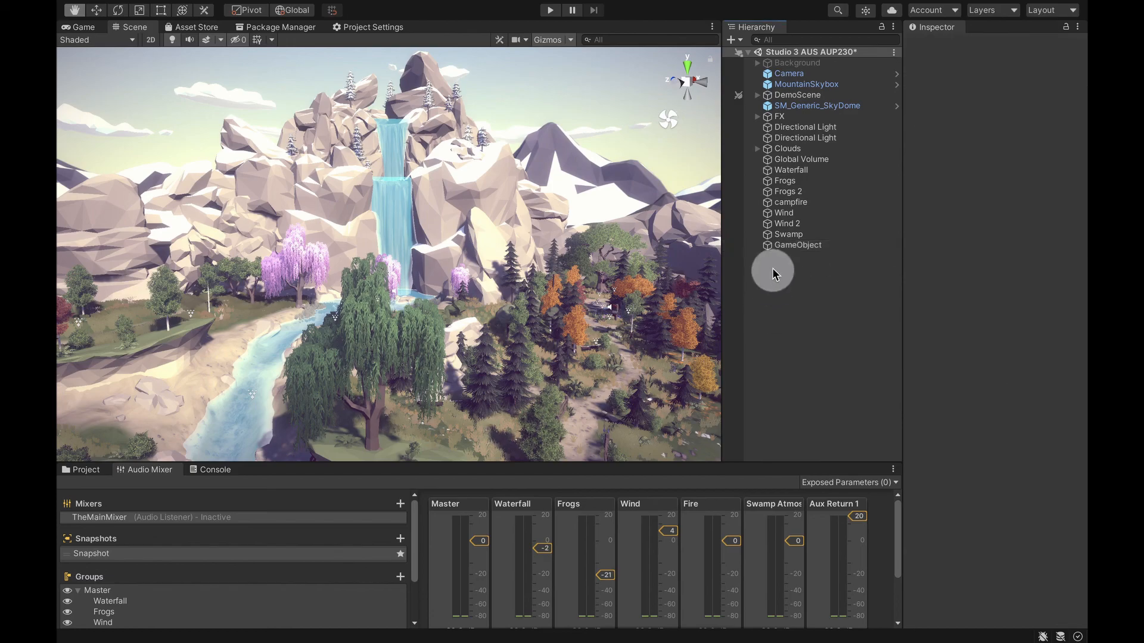
Delete the empty GameObject from the scene
left_click(789, 246)
right_click(787, 247)
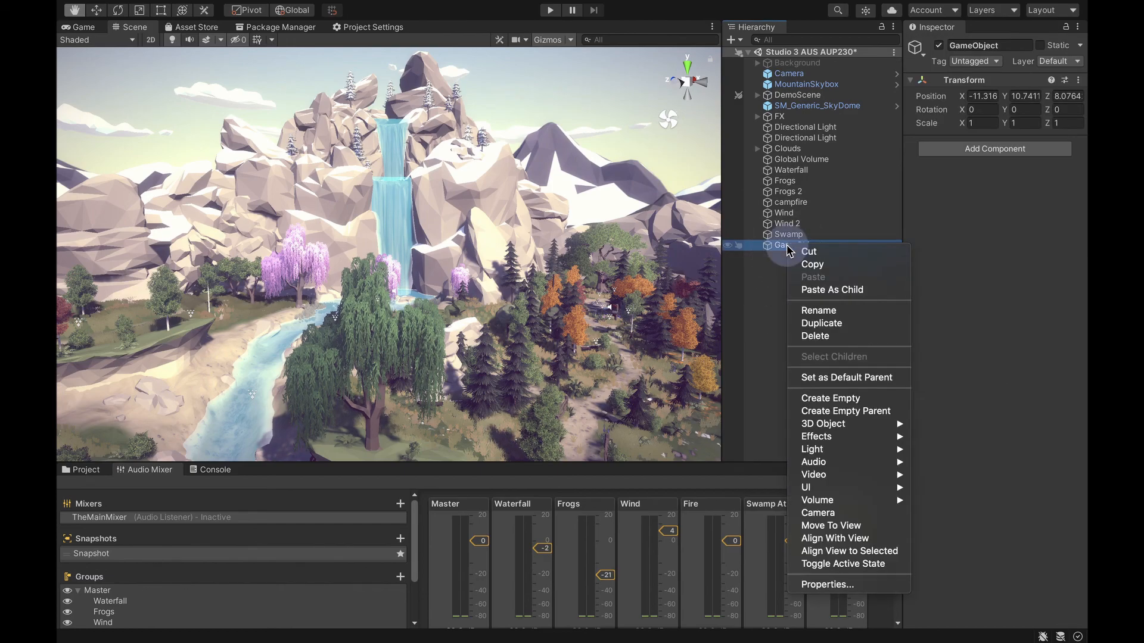
left_click(822, 337)
Focus the scene view on the Camera object and examine its placement on the path near the bridge
right_click_drag(499, 287, 386, 266)
key("d")
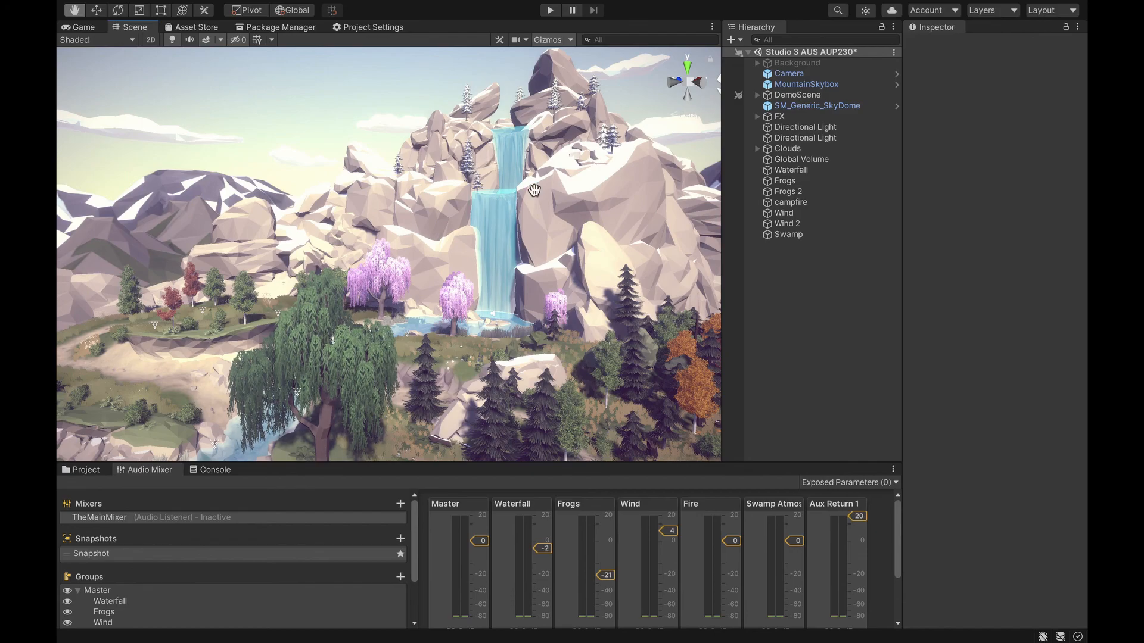
double_click(787, 76)
right_click_drag(579, 202, 430, 270)
key("s")
key("d")
key("w")
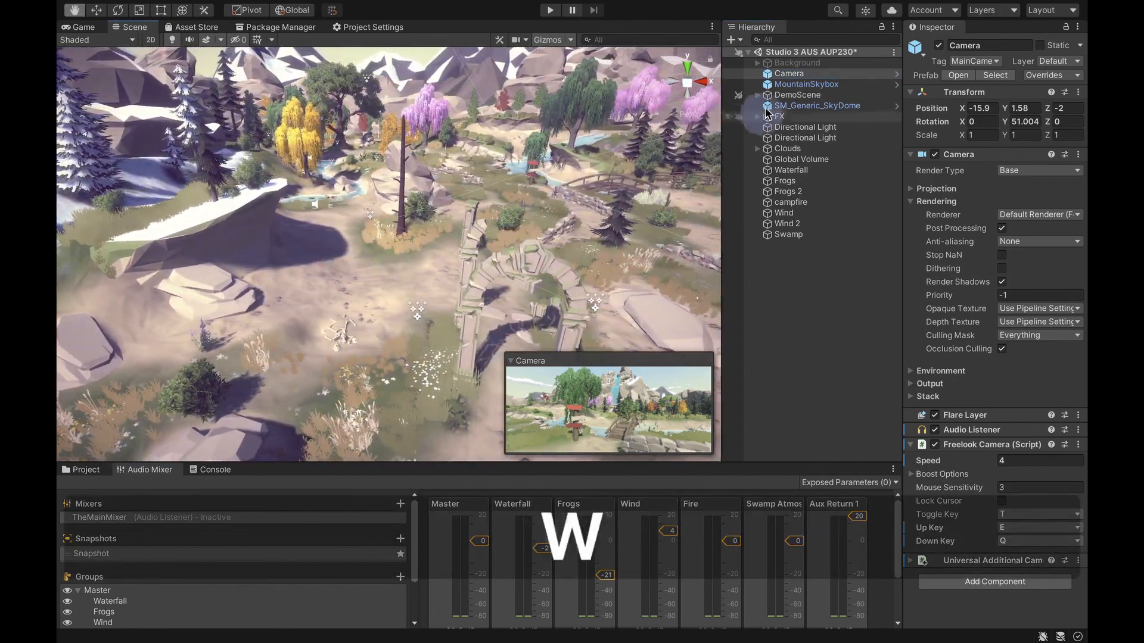
double_click(797, 75)
right_click_drag(391, 263, 435, 278)
key("s")
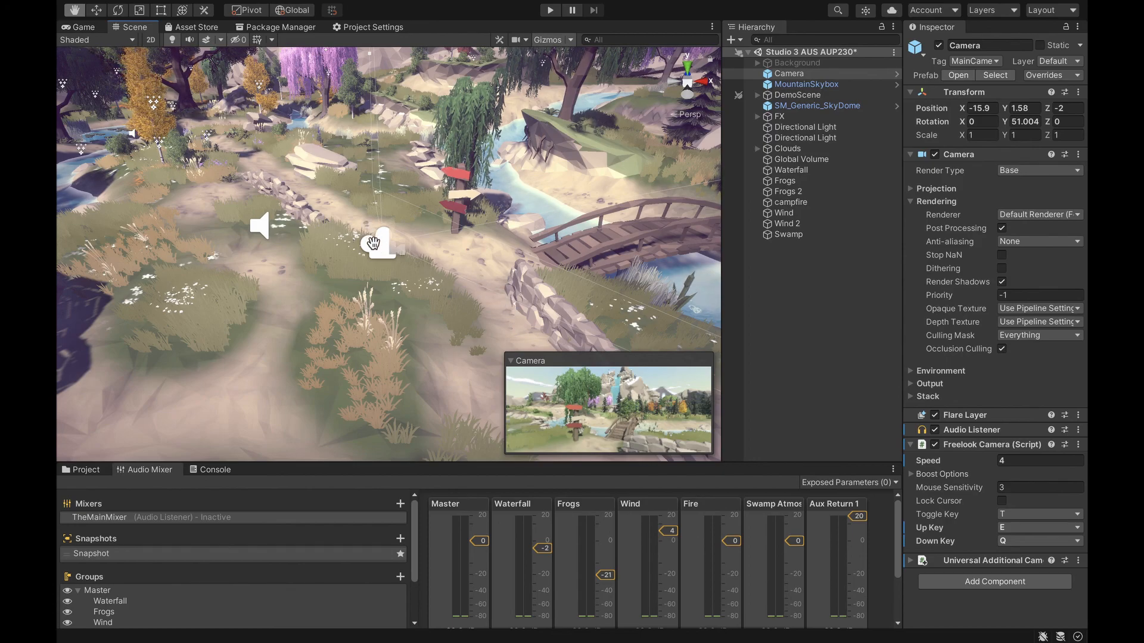
Move the Camera along X to -17.64 and rotate it about Y to 16.525 with the combined transform tool
key("y")
left_click_drag(421, 244, 326, 246)
left_click_drag(279, 287, 380, 263)
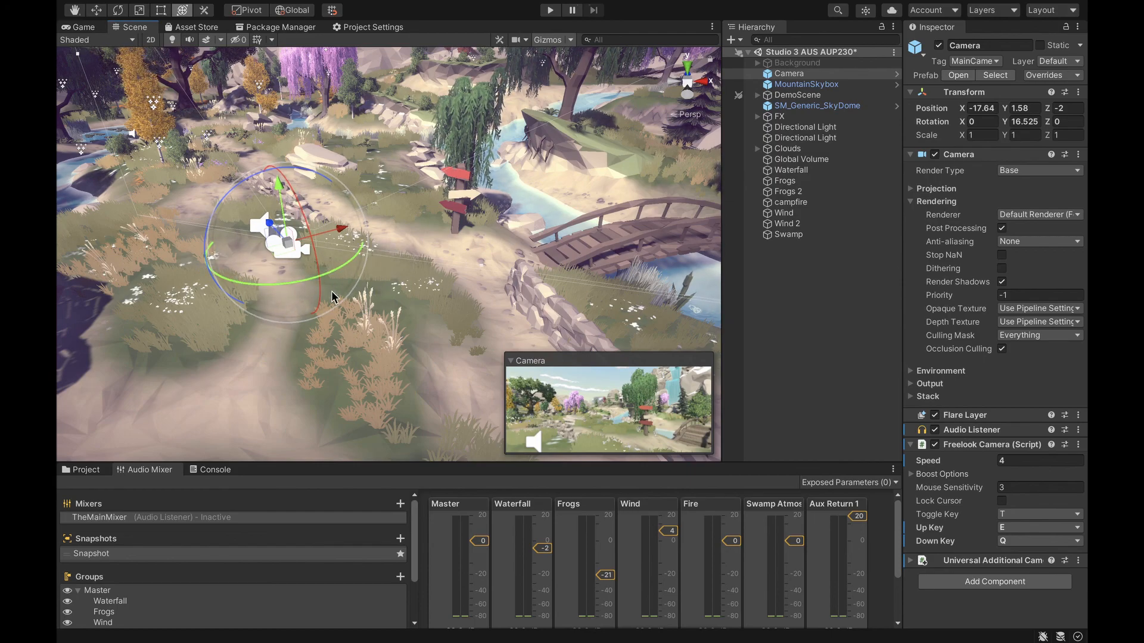
Inspect the Audio Listener component attached to the Camera object
left_click(807, 73)
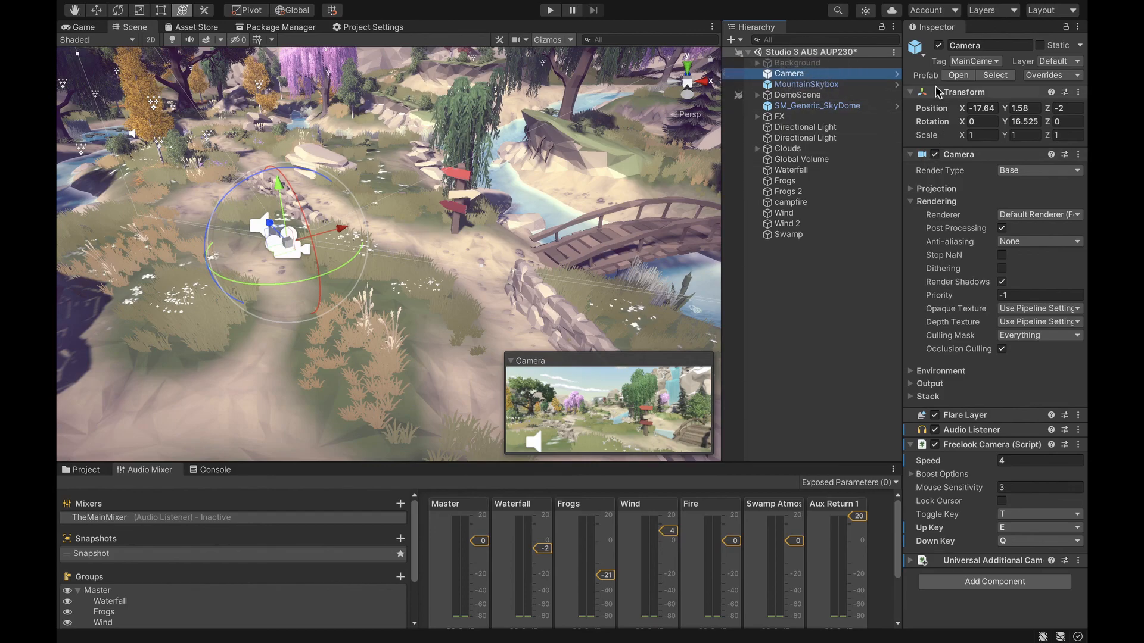
left_click(968, 431)
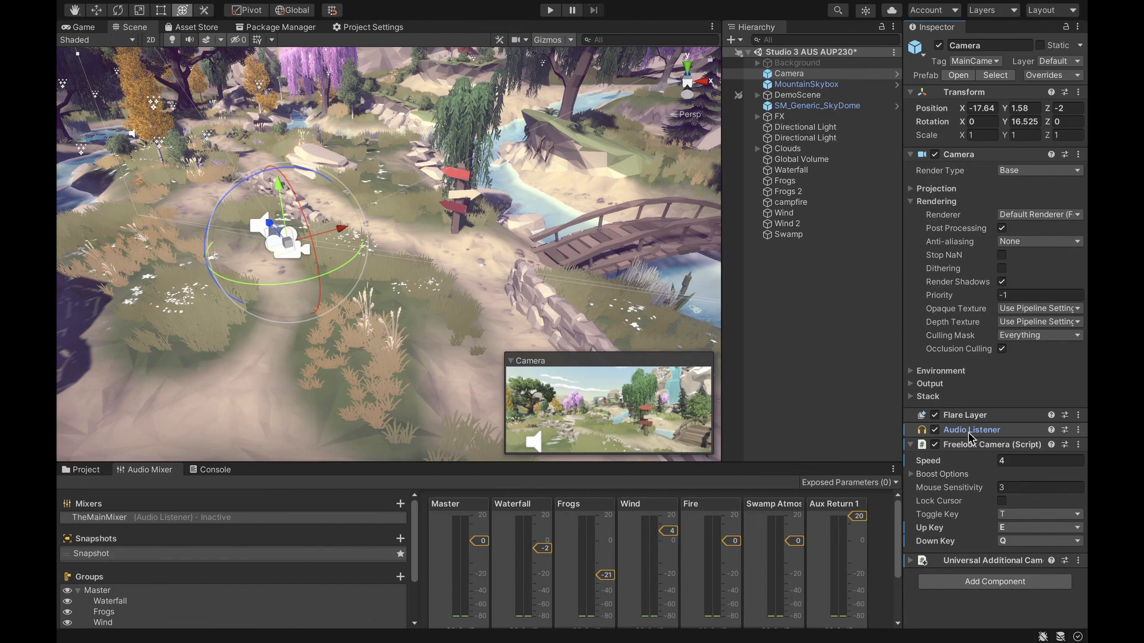
scroll(487, 290, "down", 10)
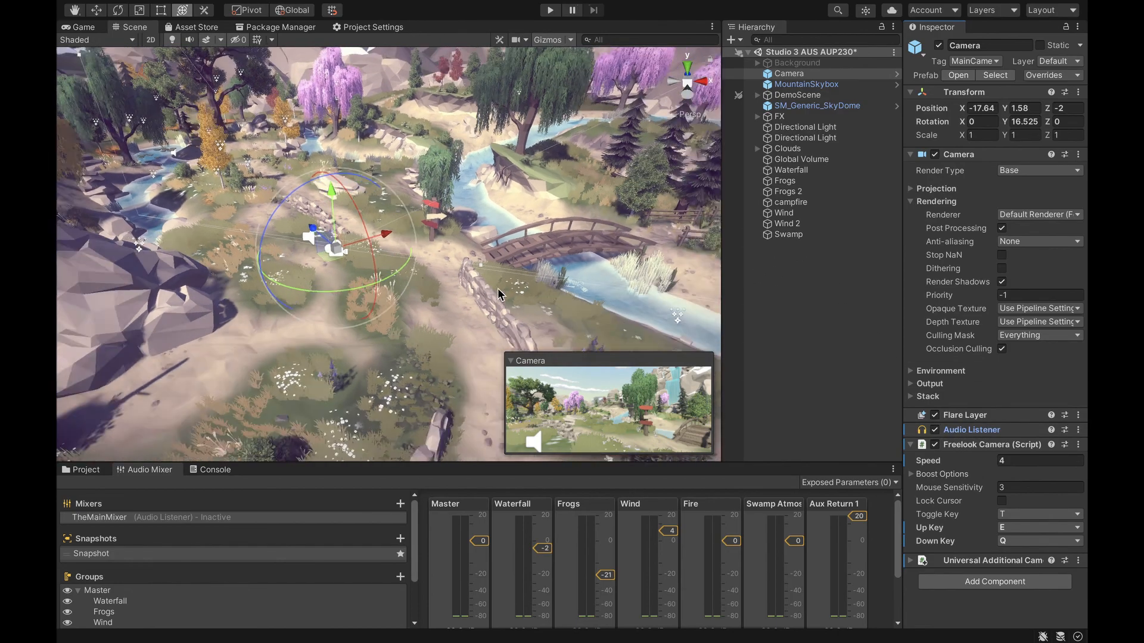
left_click(338, 91)
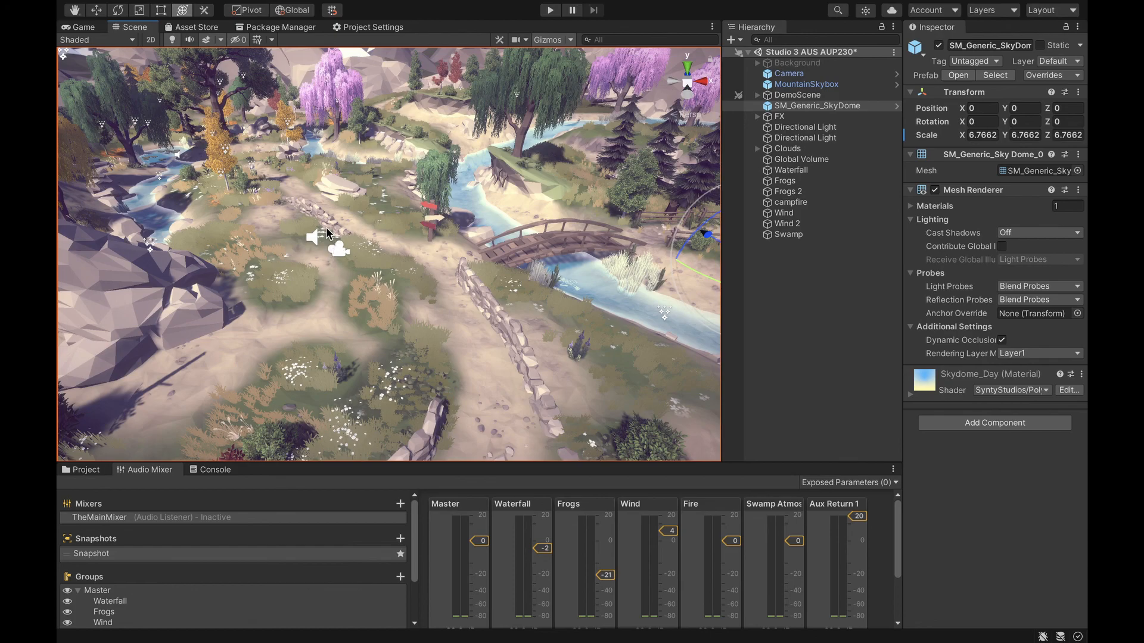
right_click_drag(327, 227, 542, 123)
key("w")
key("a")
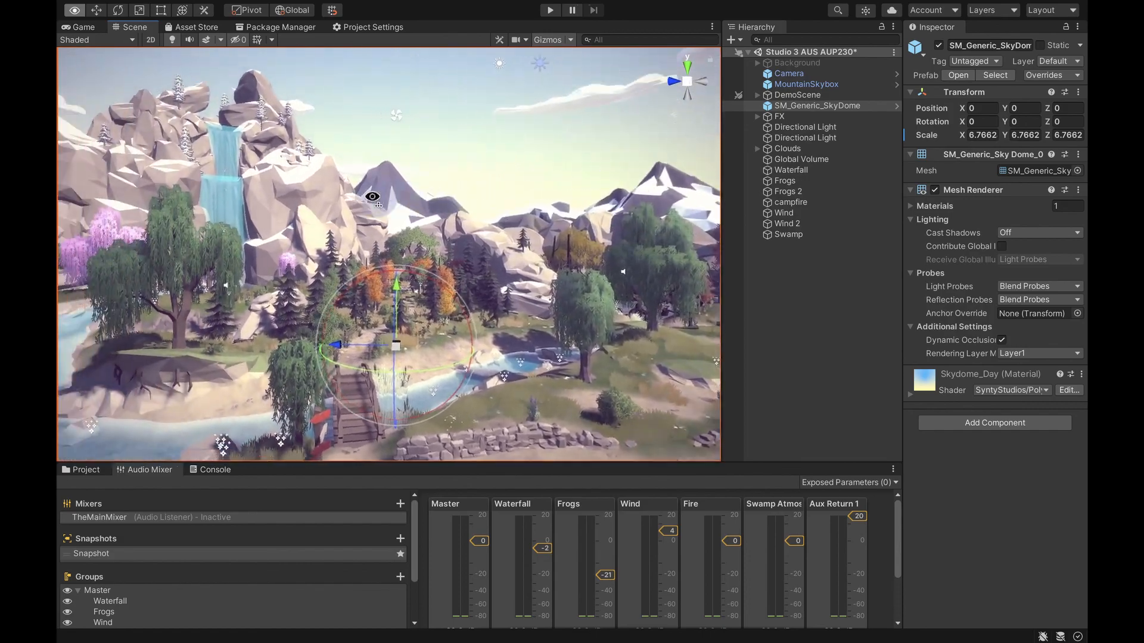
key("d")
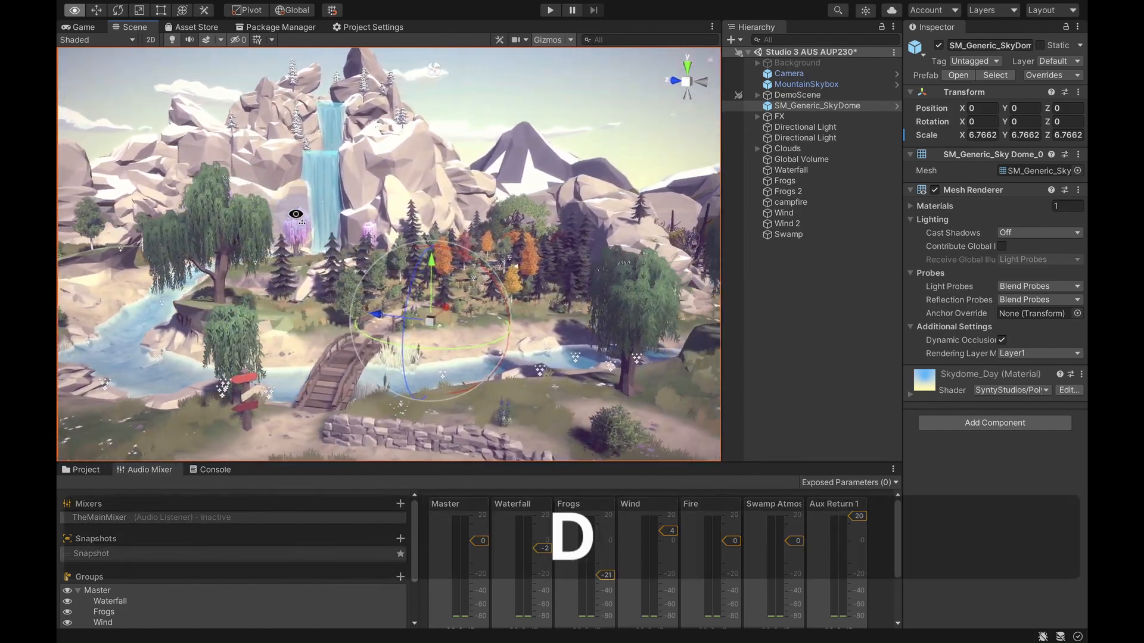